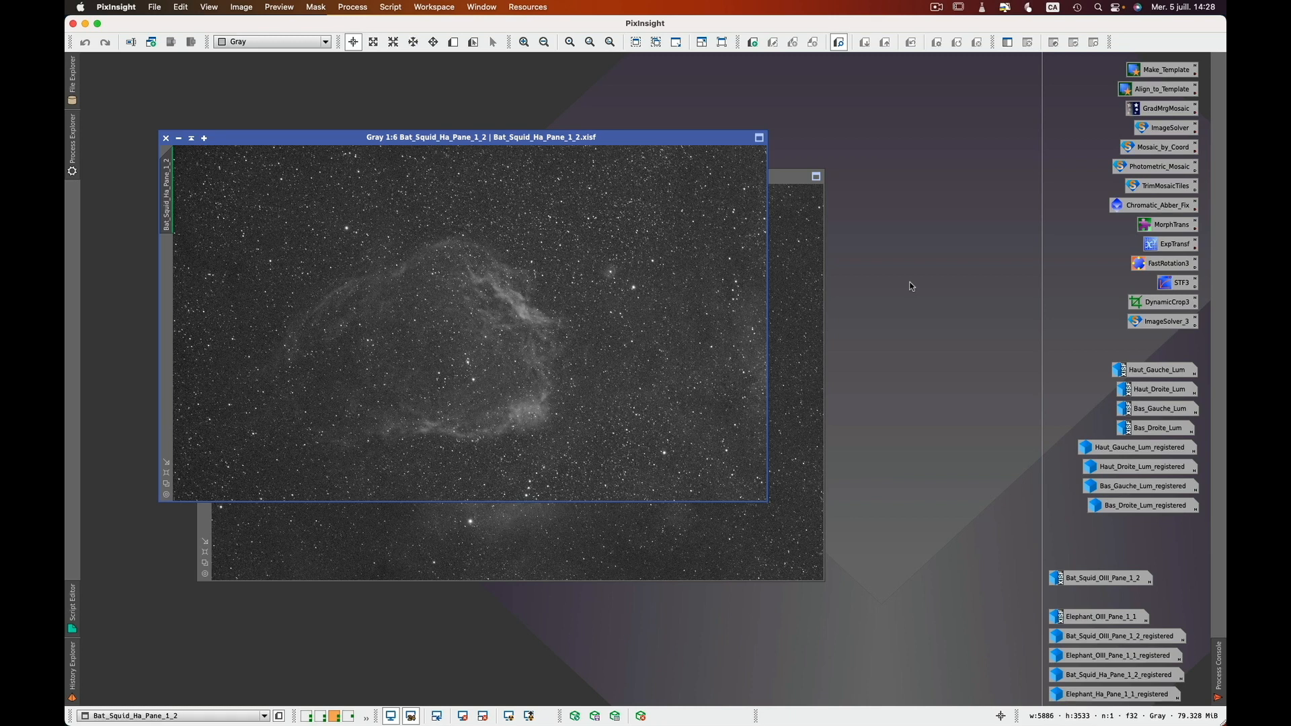
Minimize the Bat_Squid_Ha_Pane_1_2 and Elephant_Ha_Pane_1_1 images to clear the workspace.
{"action": "left_click", "coordinate": [179, 139]}
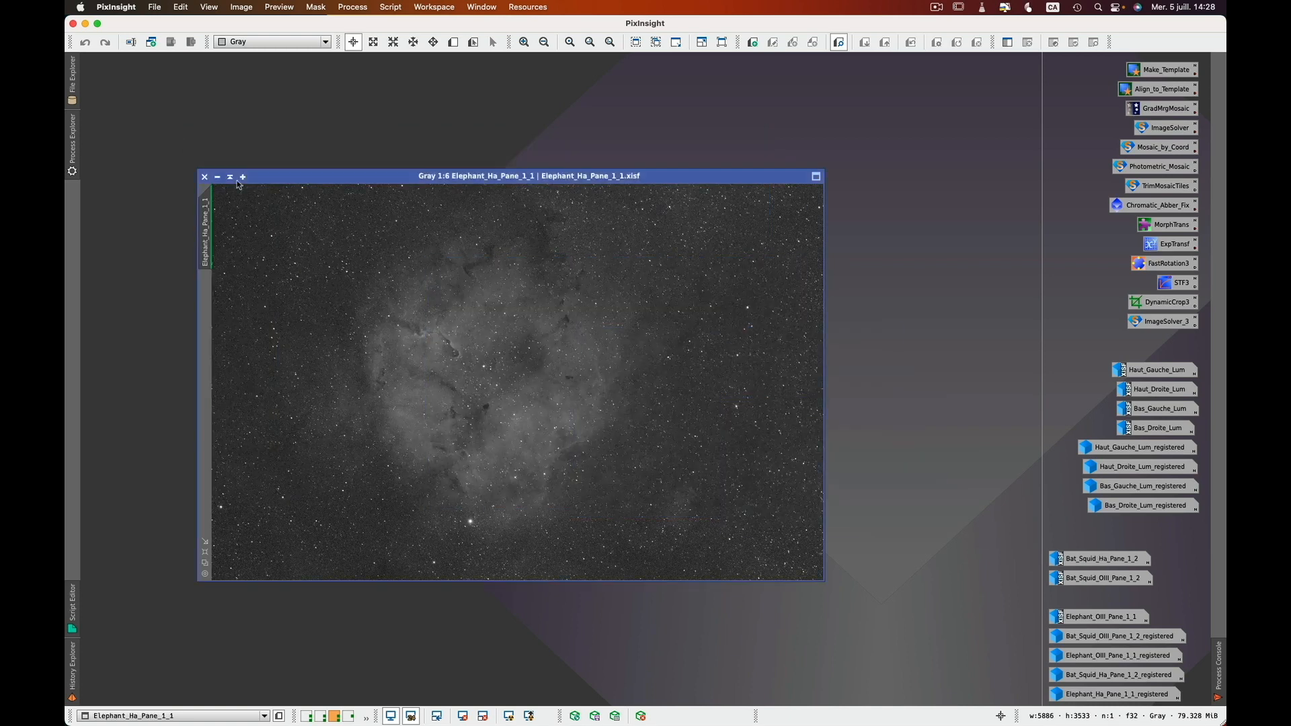
{"action": "left_click", "coordinate": [218, 178]}
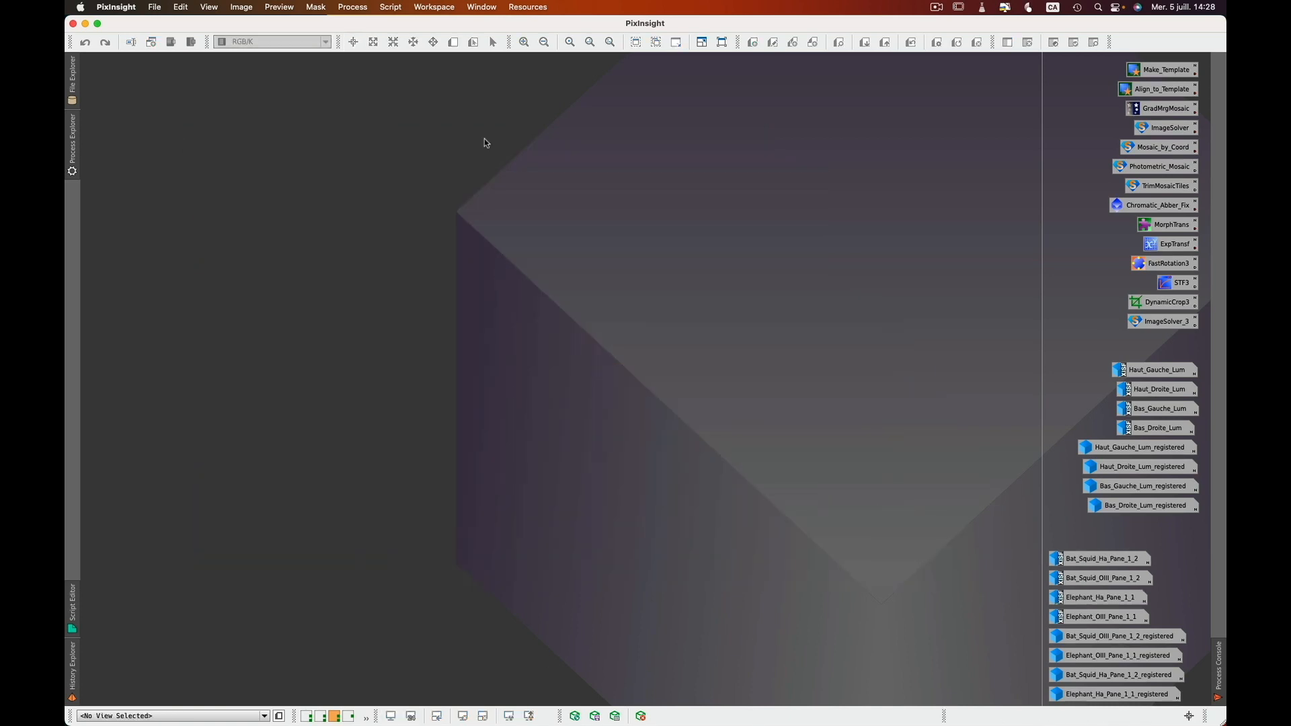
{"action": "left_click", "coordinate": [388, 7]}
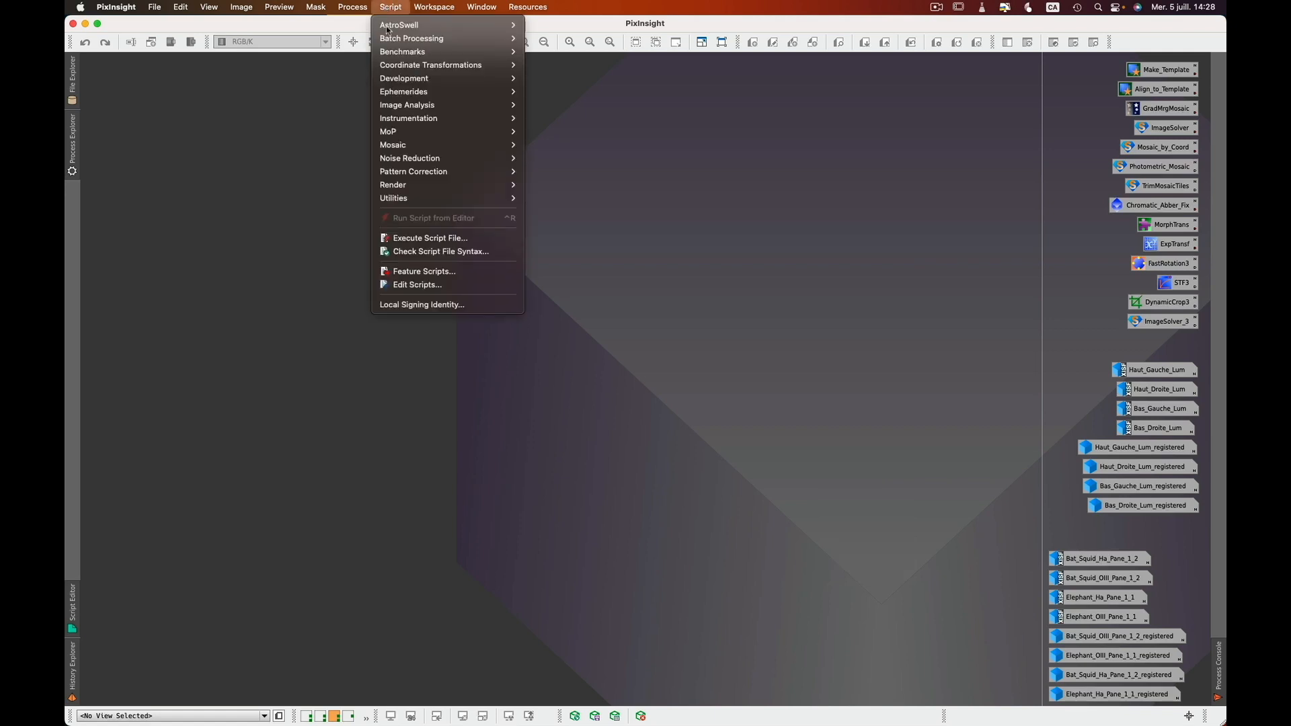
{"action": "mouse_move", "coordinate": [421, 145]}
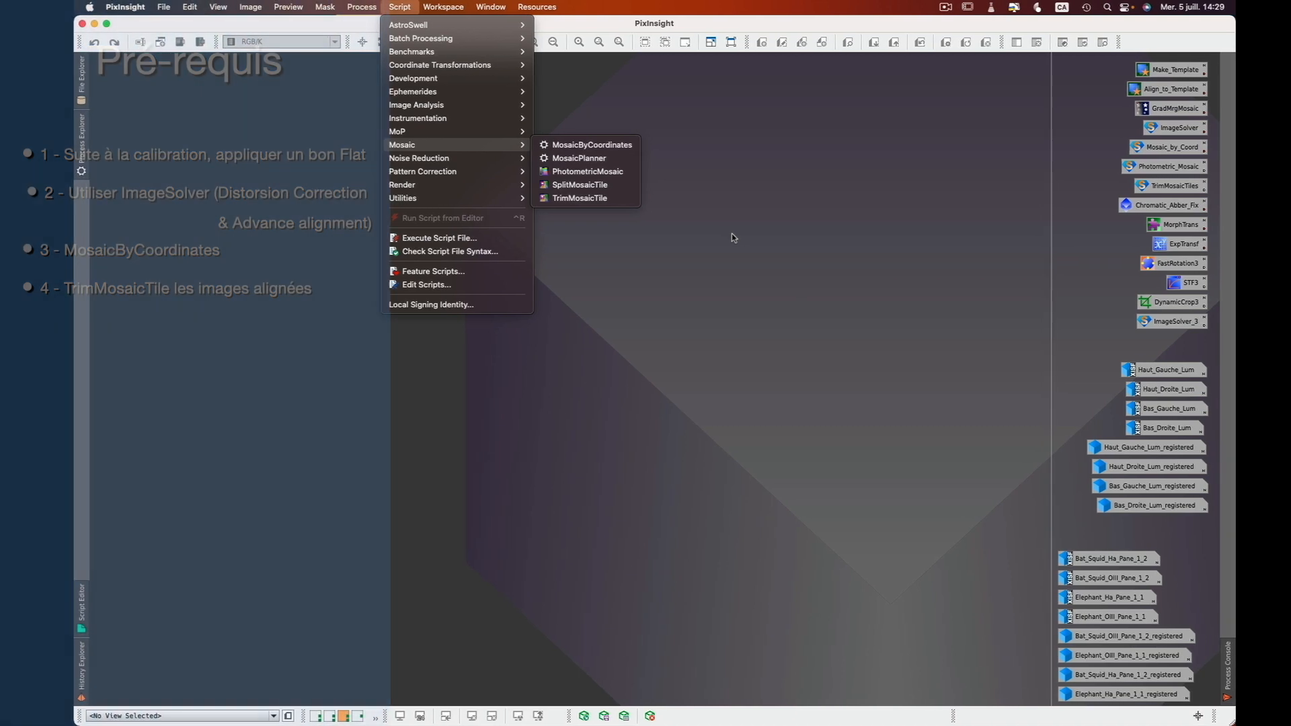
{"action": "left_click", "coordinate": [748, 234]}
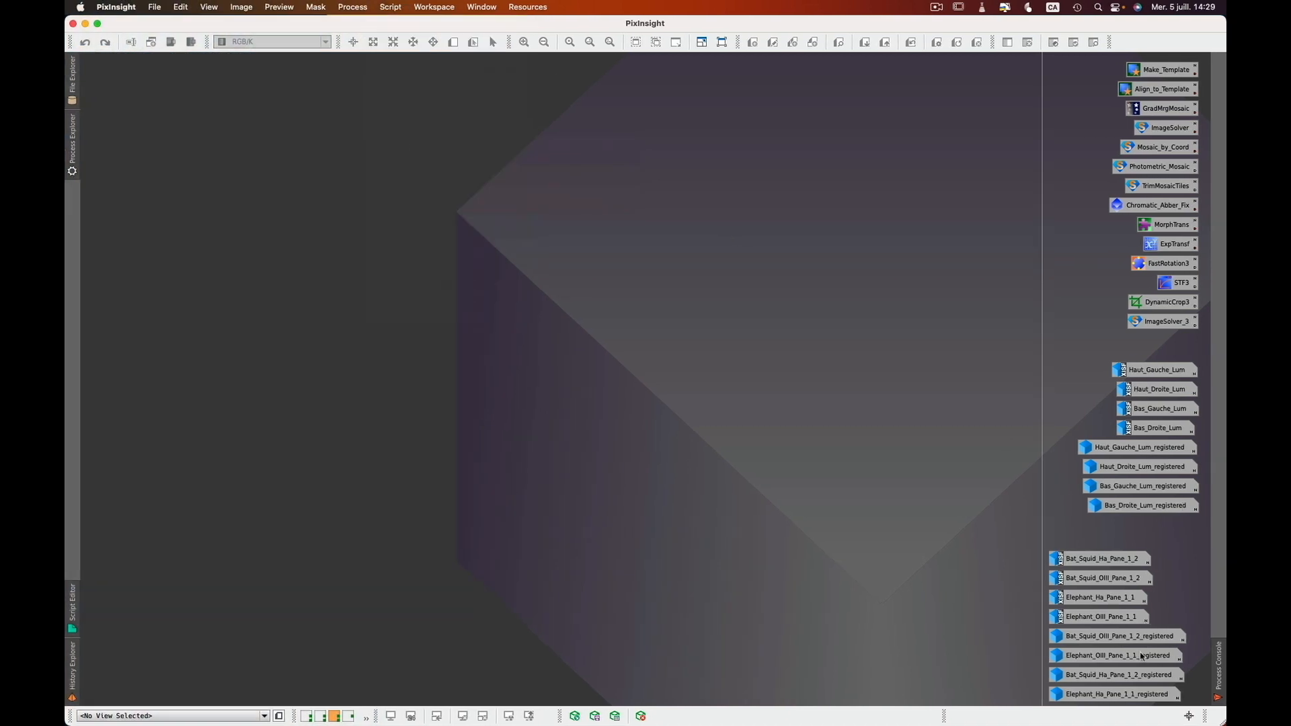
Restore the minimized Bat_Squid_Ha_Pane_1_2_registered and Elephant_Ha_Pane_1_1_registered images.
{"action": "double_click", "coordinate": [1135, 680]}
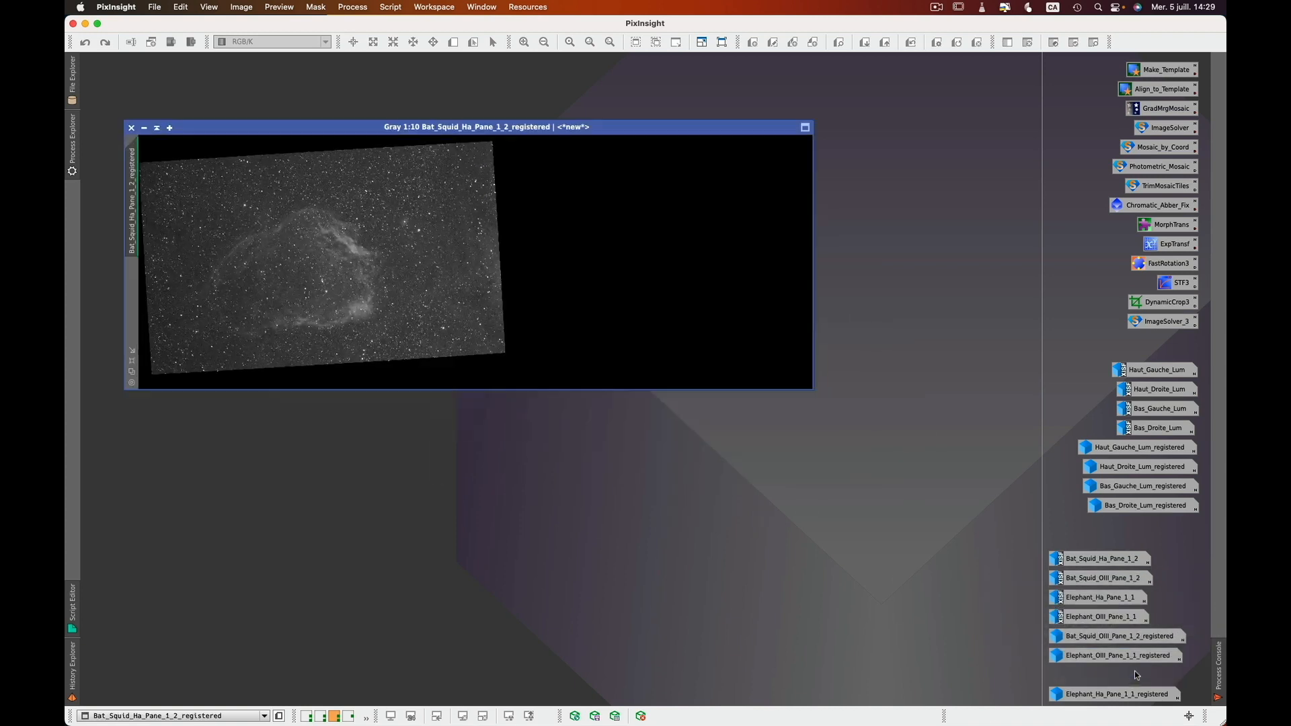
{"action": "double_click", "coordinate": [1130, 696]}
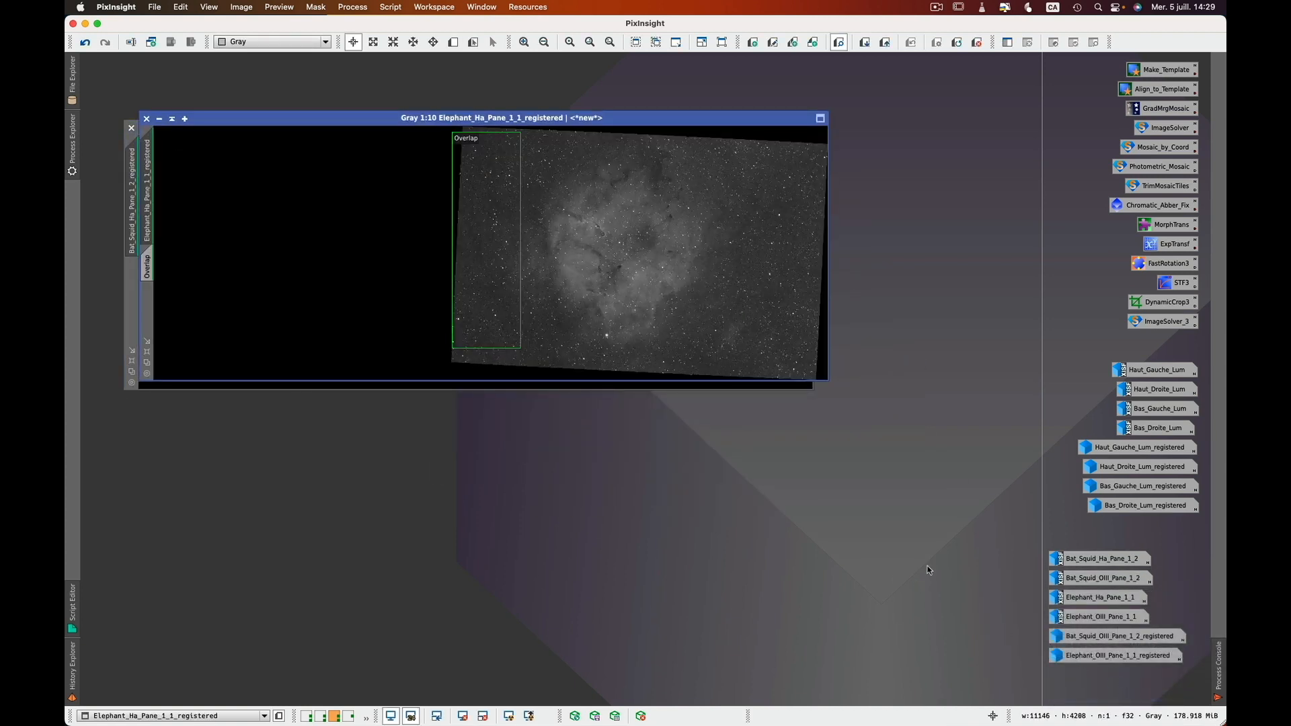
Delete the Overlap preview from Elephant_Ha_Pane_1_1_registered and minimize that image.
{"action": "left_click", "coordinate": [286, 10]}
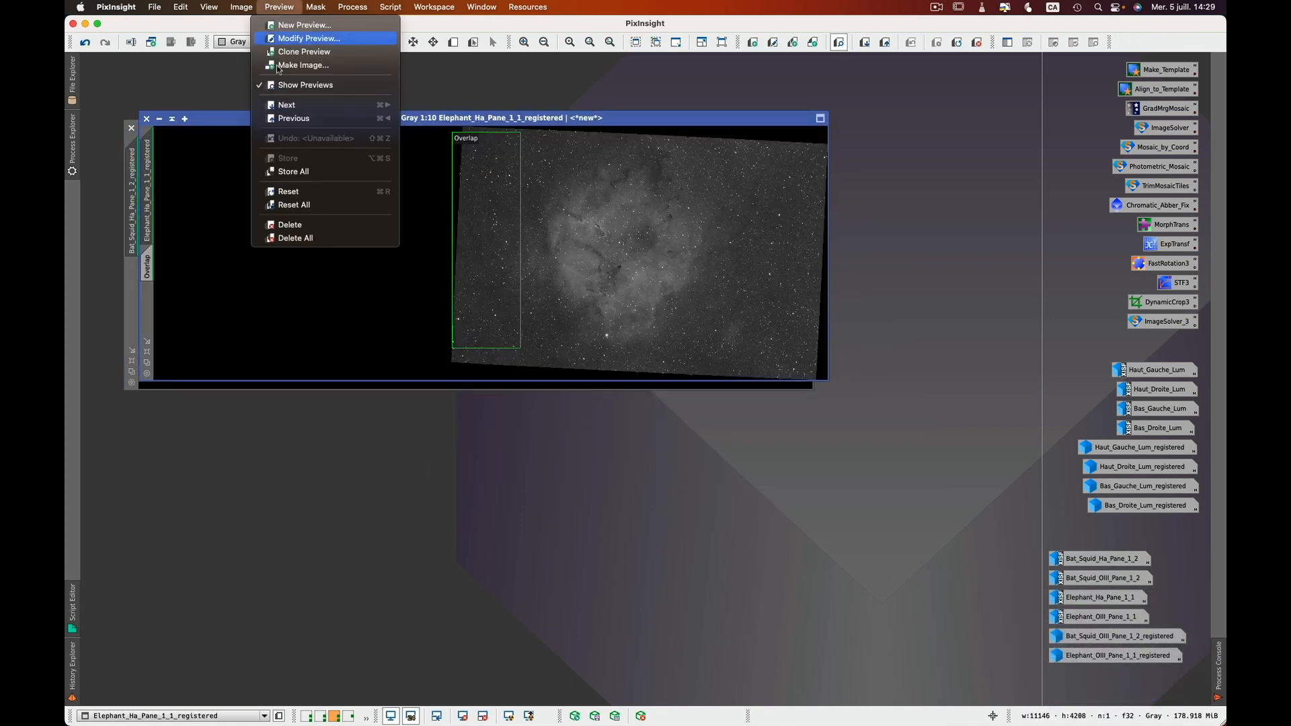
{"action": "left_click", "coordinate": [282, 223]}
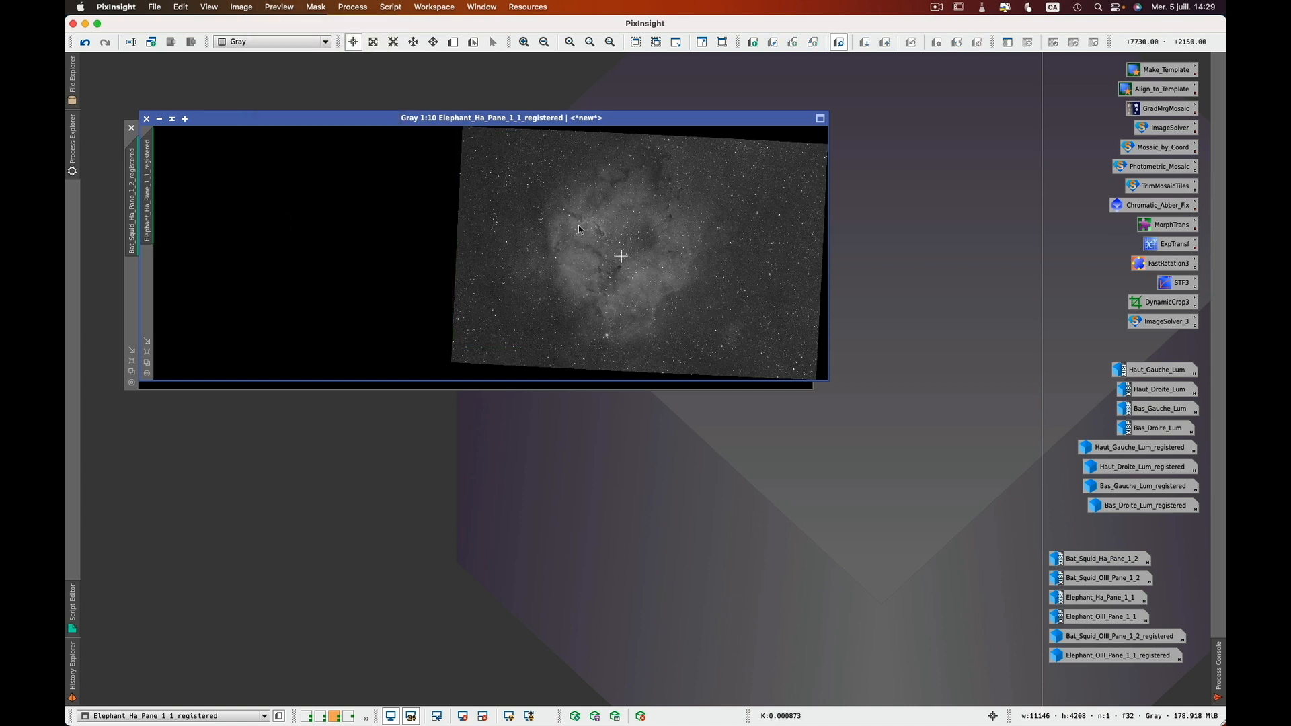
{"action": "left_click", "coordinate": [159, 119]}
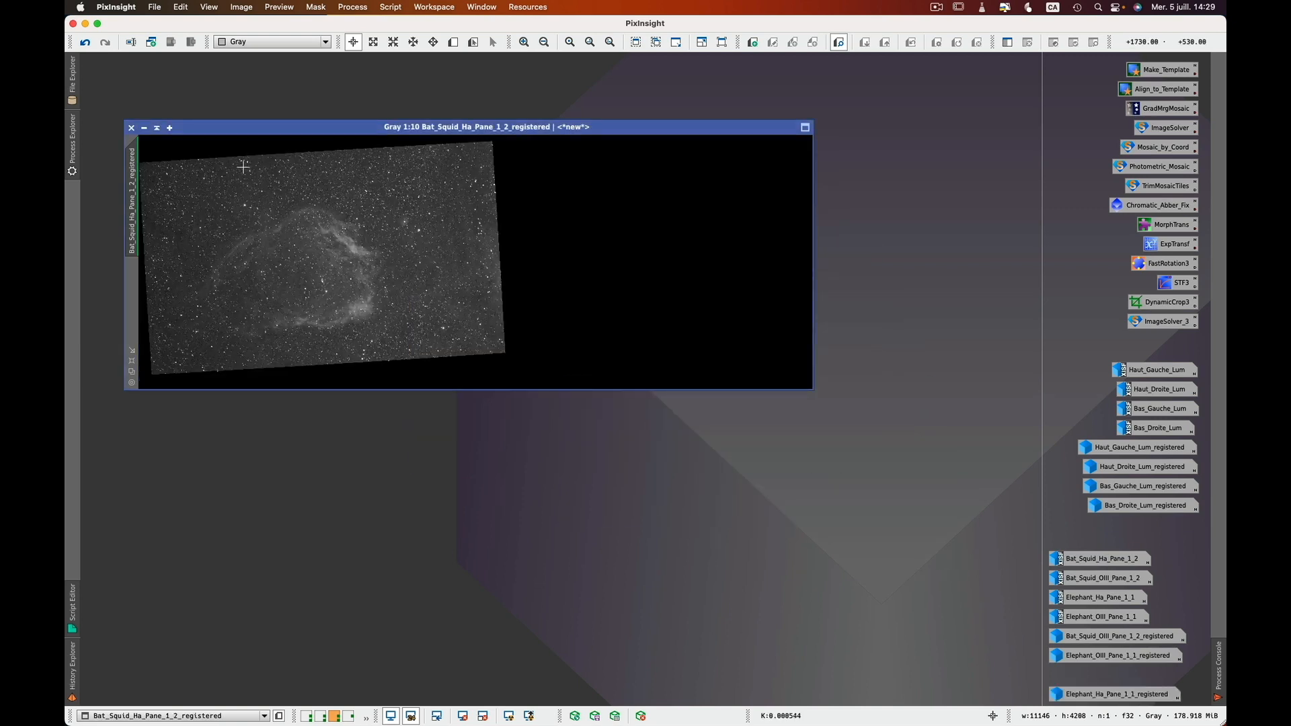
Examine the Script entry in the processing history of Bat_Squid_Ha_Pane_1_2_registered, including its source file path, and minimize the image.
{"action": "right_click", "coordinate": [285, 199]}
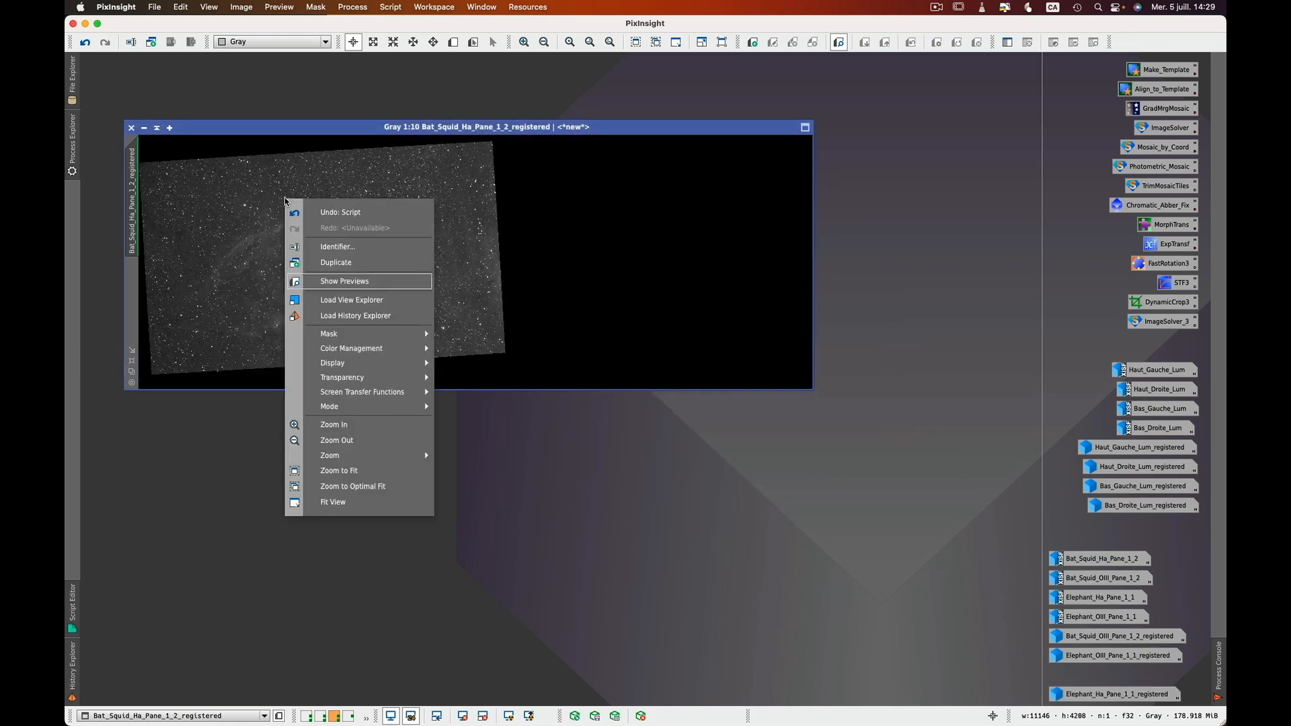
{"action": "left_click", "coordinate": [377, 316]}
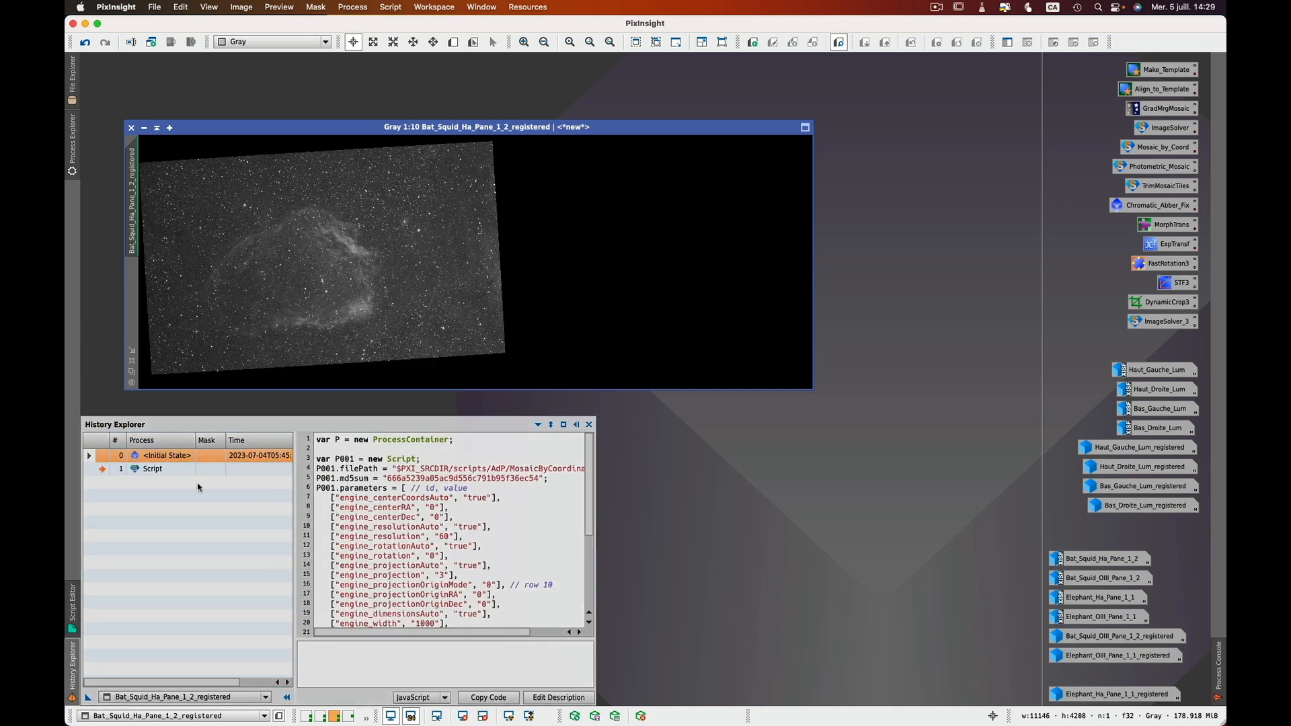
{"action": "left_click", "coordinate": [180, 469]}
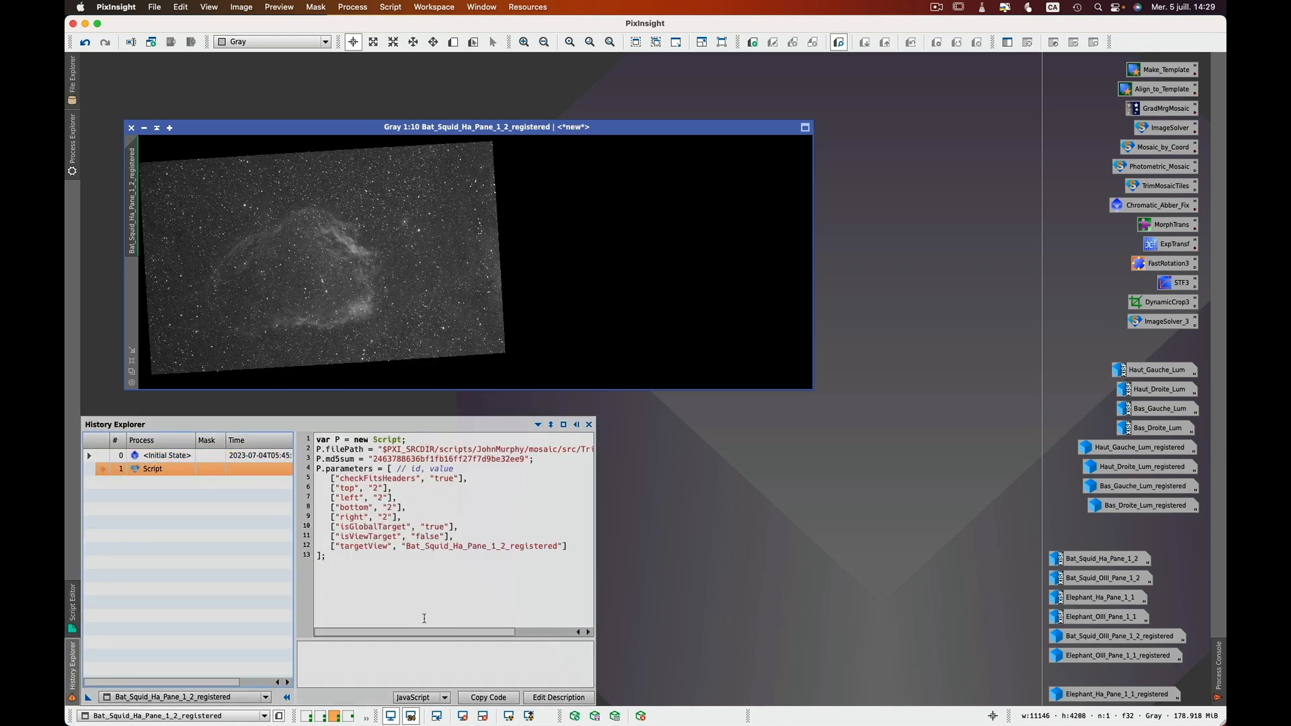
{"action": "left_click_drag", "start_coordinate": [453, 632], "coordinate": [526, 641]}
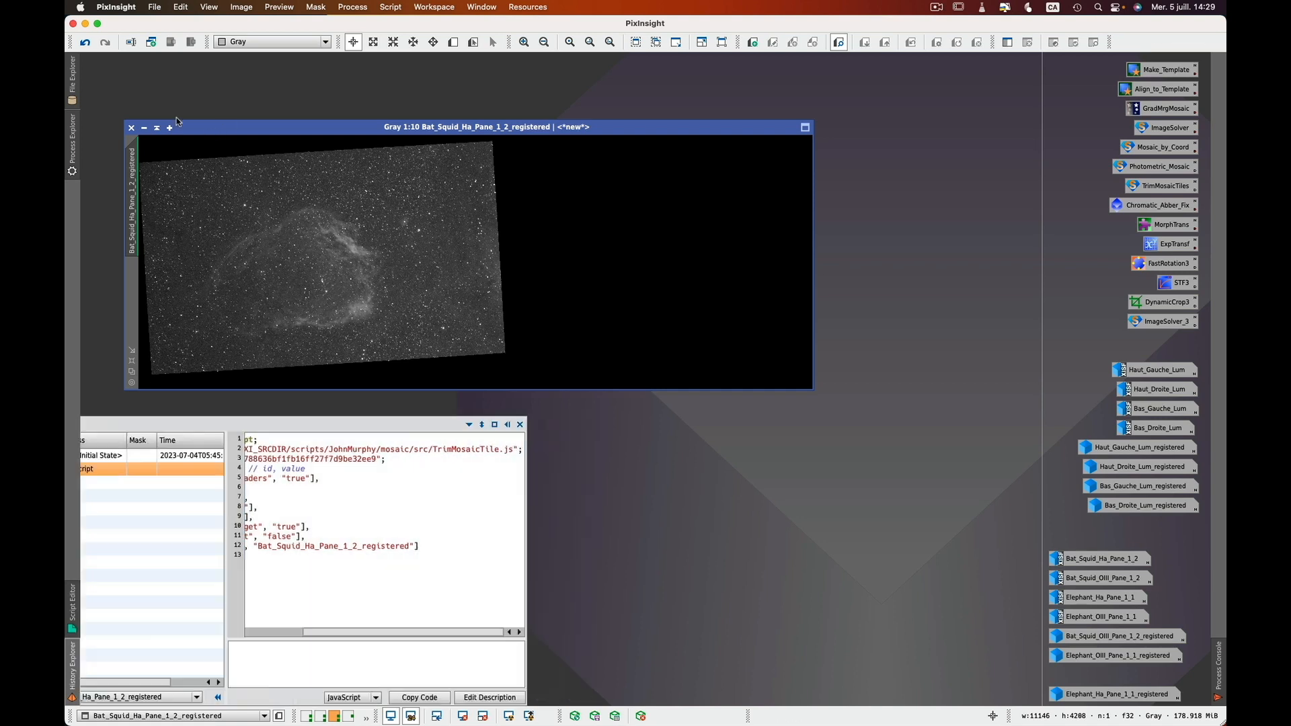
{"action": "left_click", "coordinate": [144, 127]}
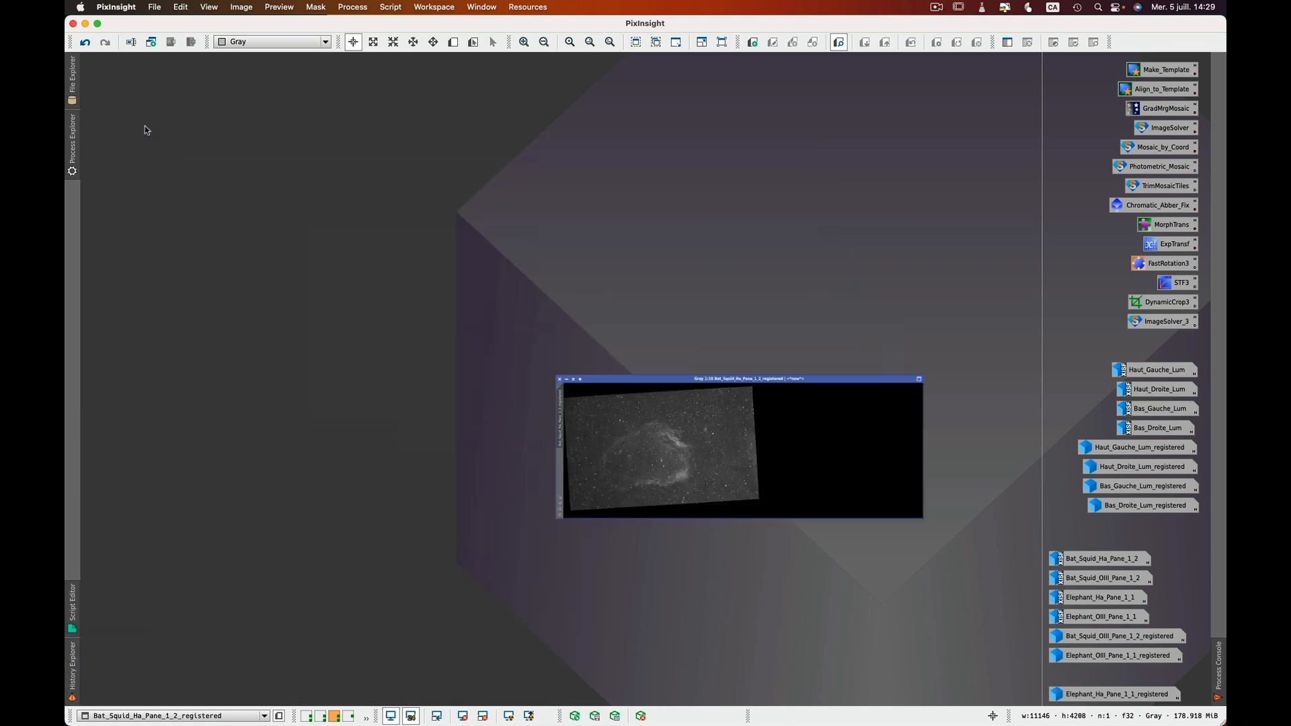
Execute the saved Photometric_Mosaic script in the global context and move its dialog clear of the console output.
{"action": "right_click", "coordinate": [1148, 168]}
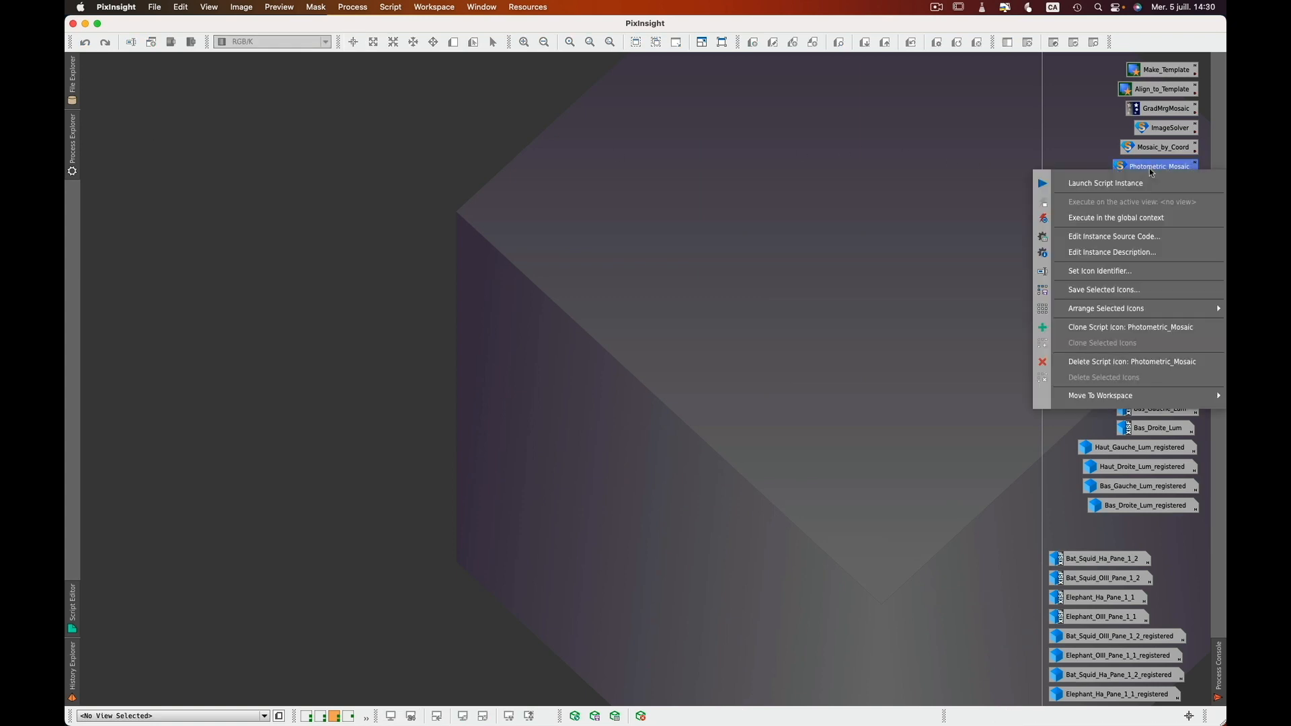
{"action": "left_click", "coordinate": [1116, 220]}
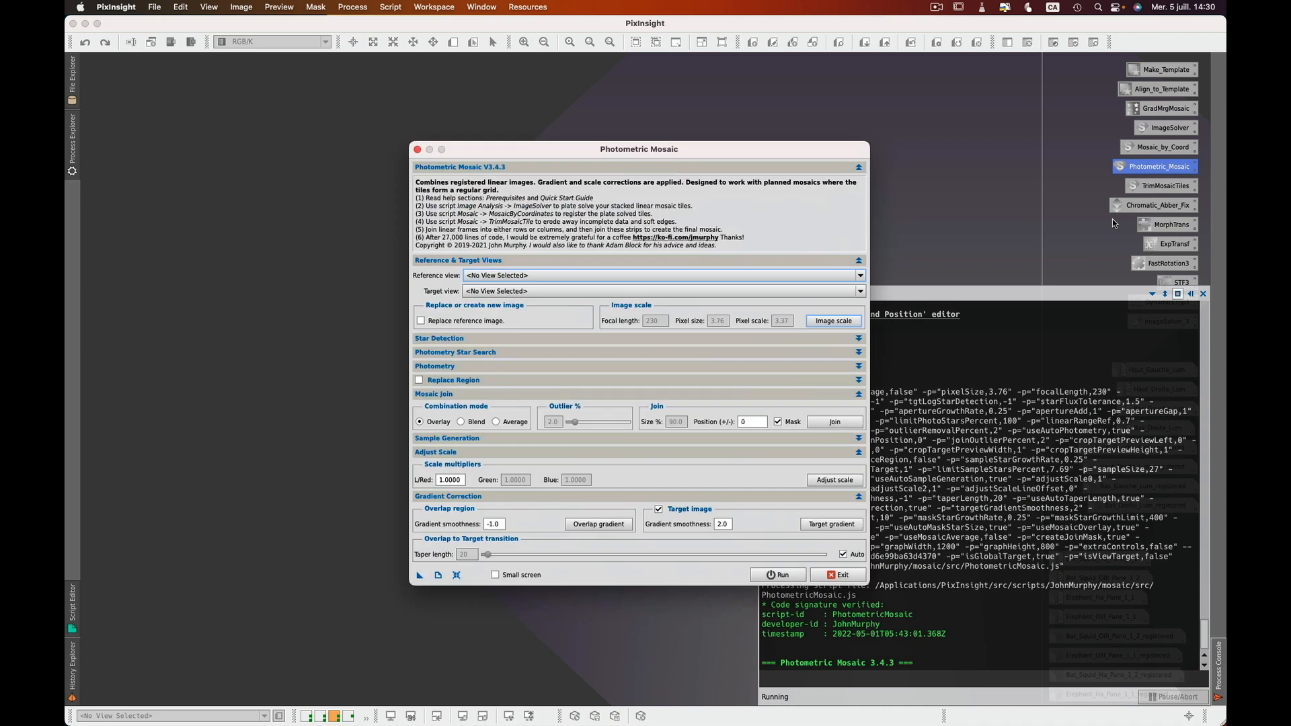
{"action": "left_click_drag", "start_coordinate": [799, 138], "coordinate": [747, 100]}
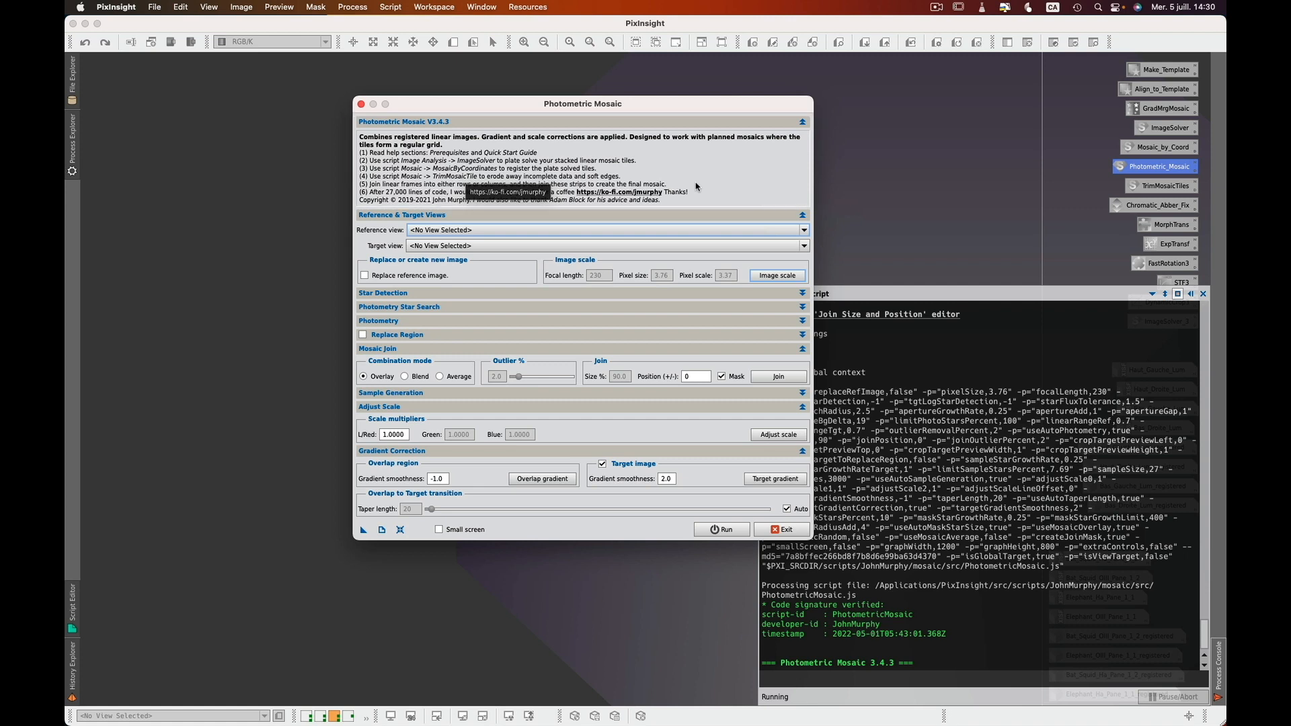
Set Elephant_Ha_Pane_1_1_registered as the mosaic's reference view and Bat_Squid_Ha_Pane_1_2_registered as its target view.
{"action": "left_click", "coordinate": [805, 233]}
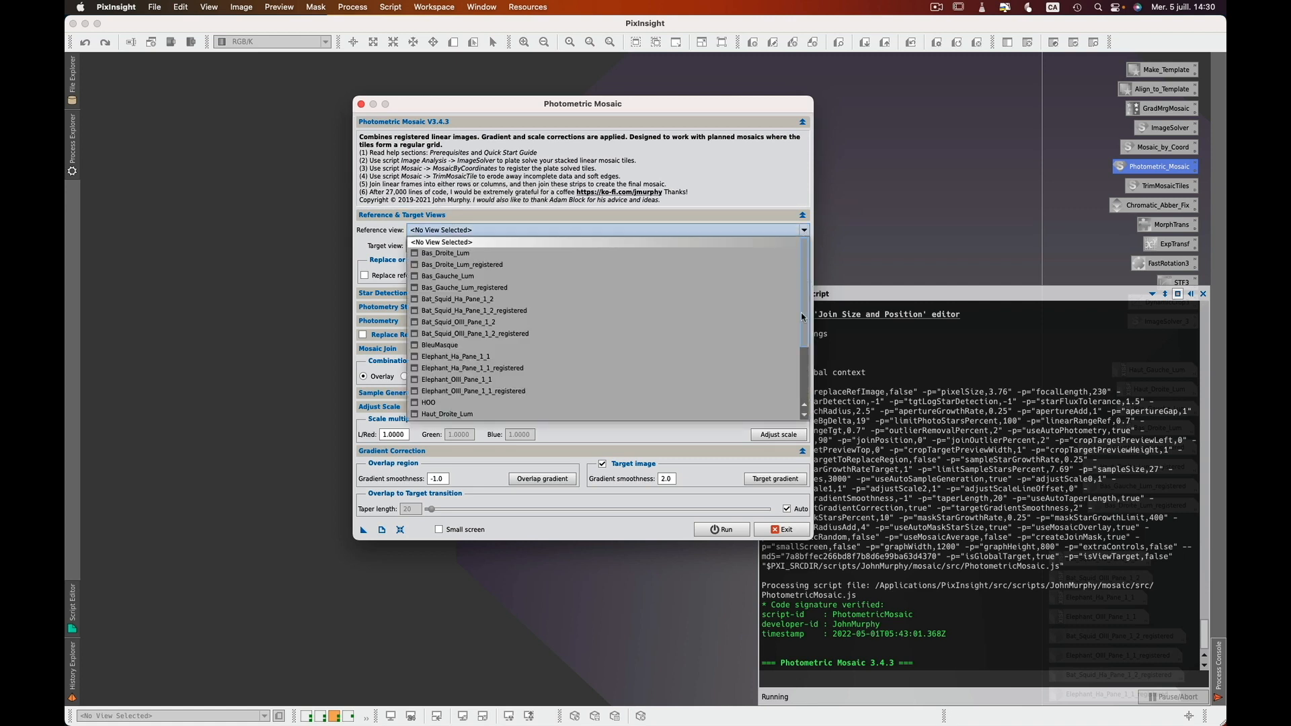
{"action": "scroll", "coordinate": [802, 381], "scroll_direction": "up", "scroll_amount": 5}
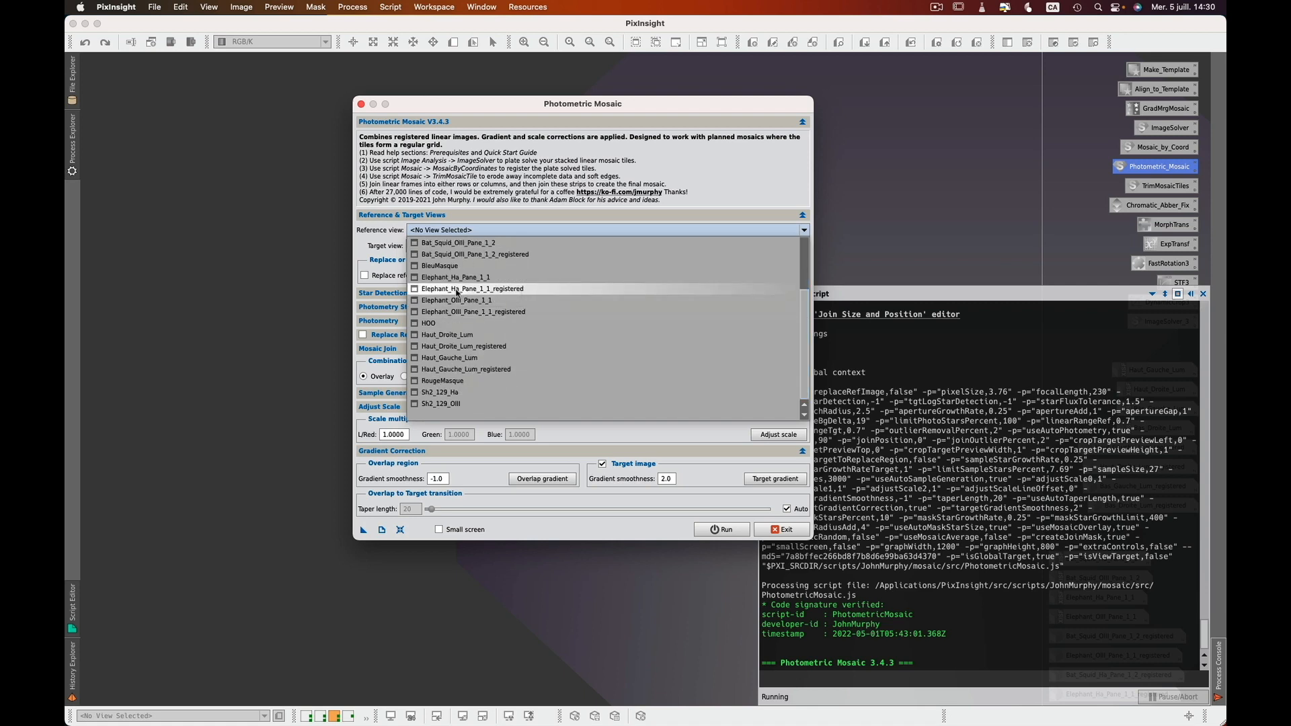
{"action": "left_click", "coordinate": [458, 293]}
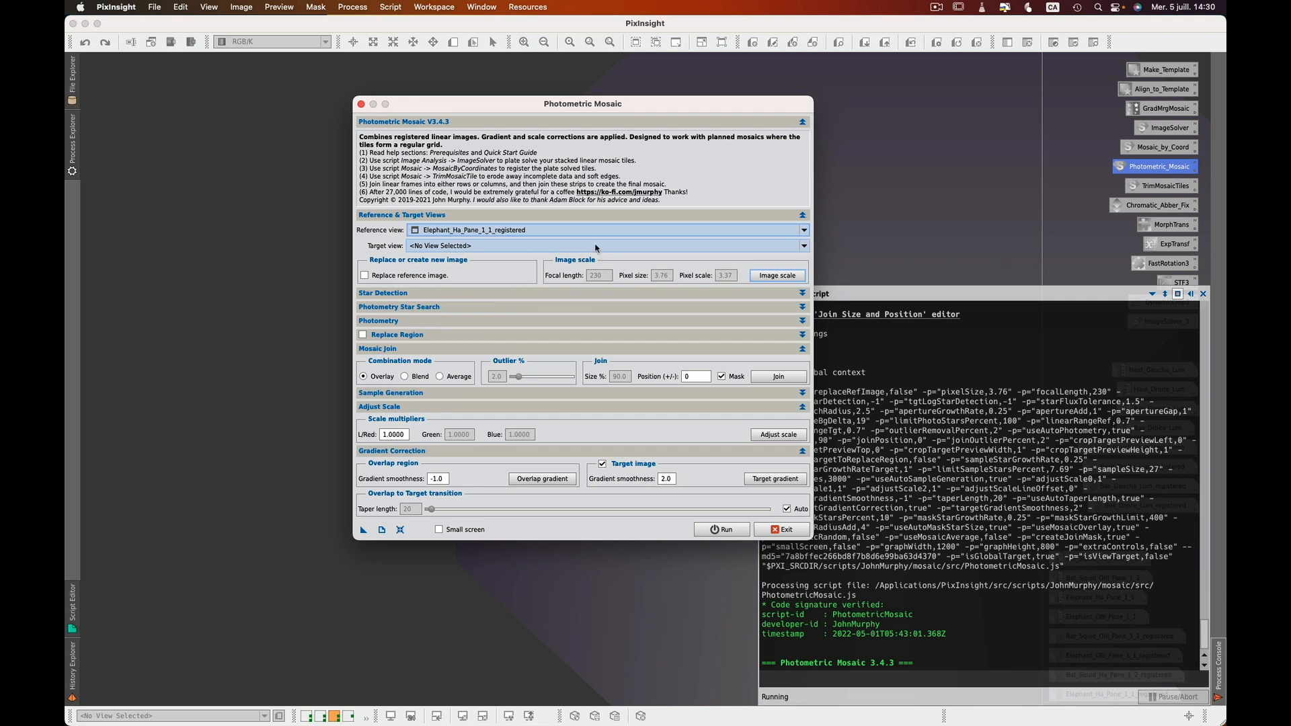
{"action": "left_click", "coordinate": [803, 246]}
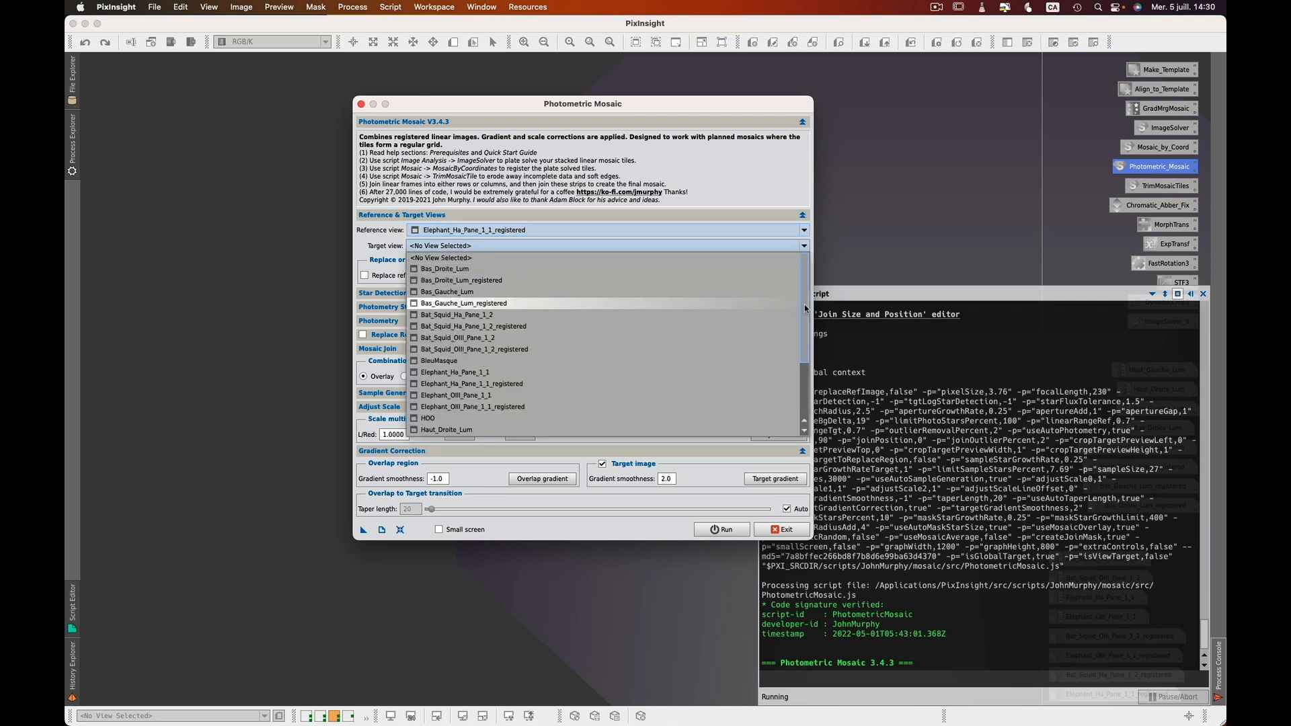
{"action": "mouse_move", "coordinate": [804, 304]}
{"action": "left_mouse_down"}
{"action": "mouse_move", "coordinate": [797, 359]}
{"action": "mouse_move", "coordinate": [797, 293]}
{"action": "left_mouse_up"}
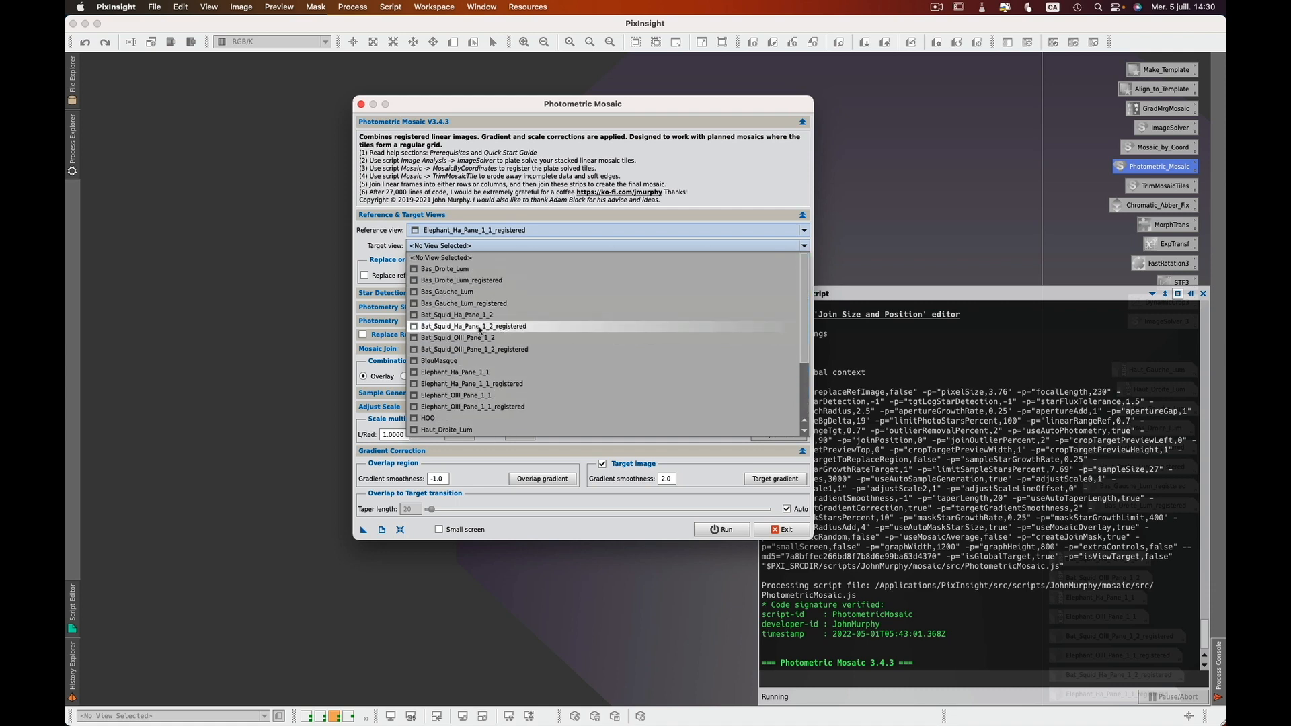
{"action": "left_click", "coordinate": [484, 327]}
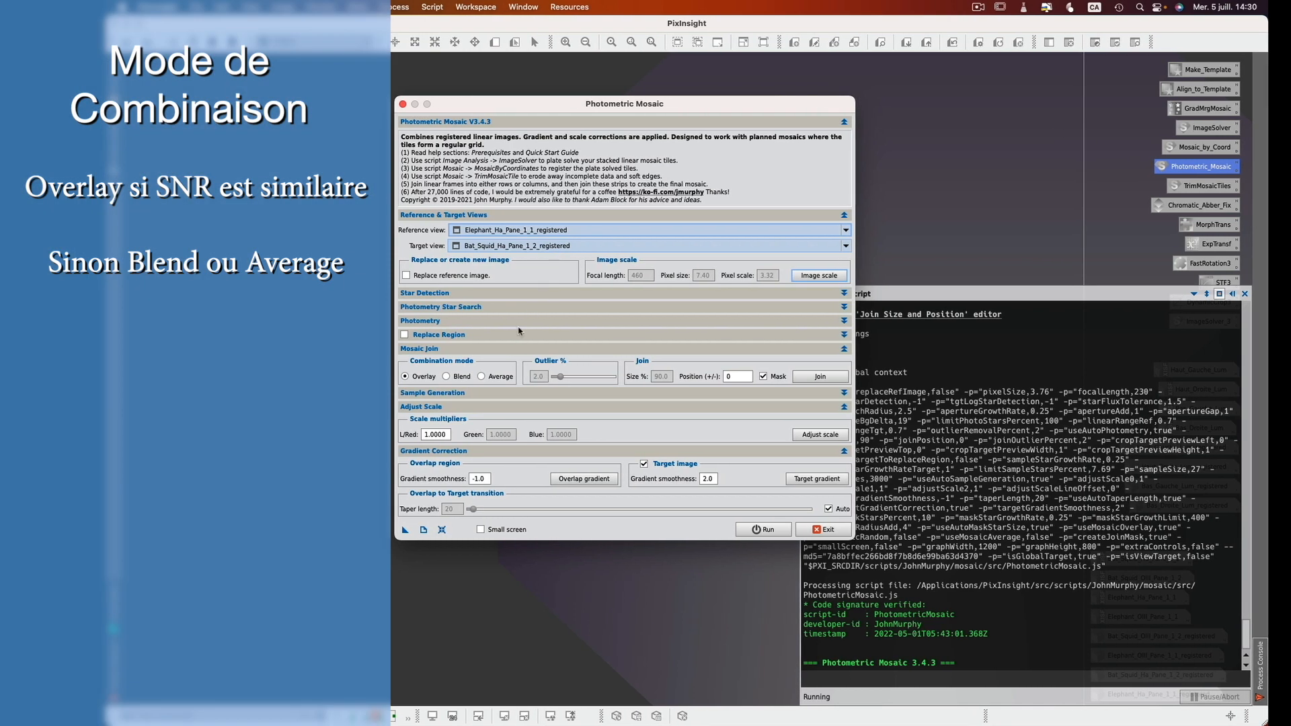
Open the Join Size and Position editor and shift the join line to position 44, away from the stars.
{"action": "mouse_move", "coordinate": [428, 367]}
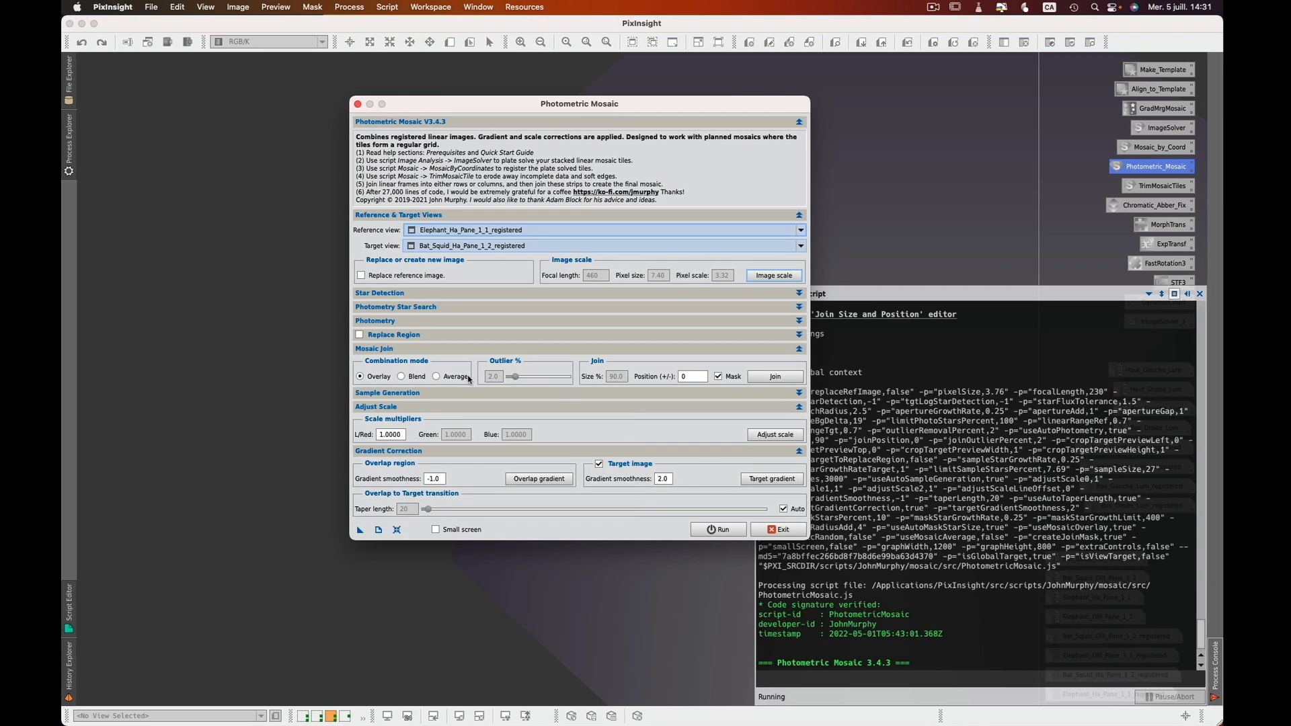
{"action": "left_click", "coordinate": [777, 377]}
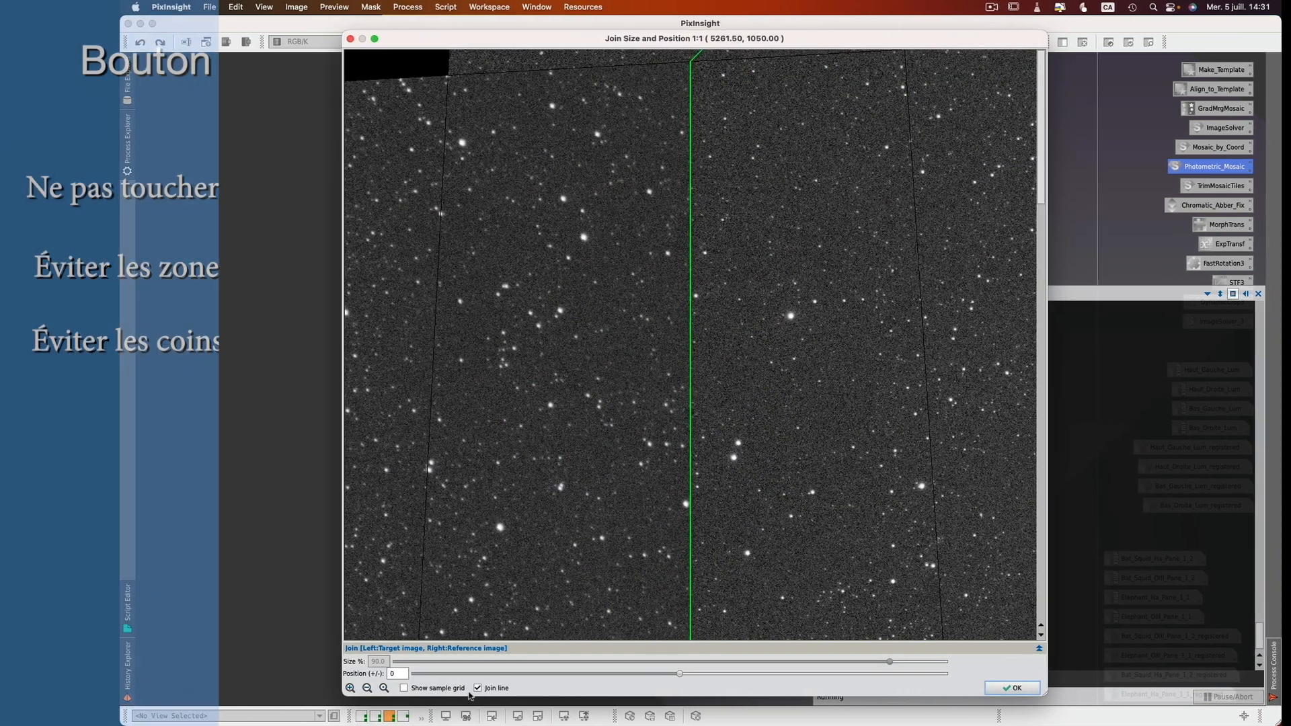
{"action": "left_click", "coordinate": [368, 688]}
{"action": "left_click", "coordinate": [367, 688]}
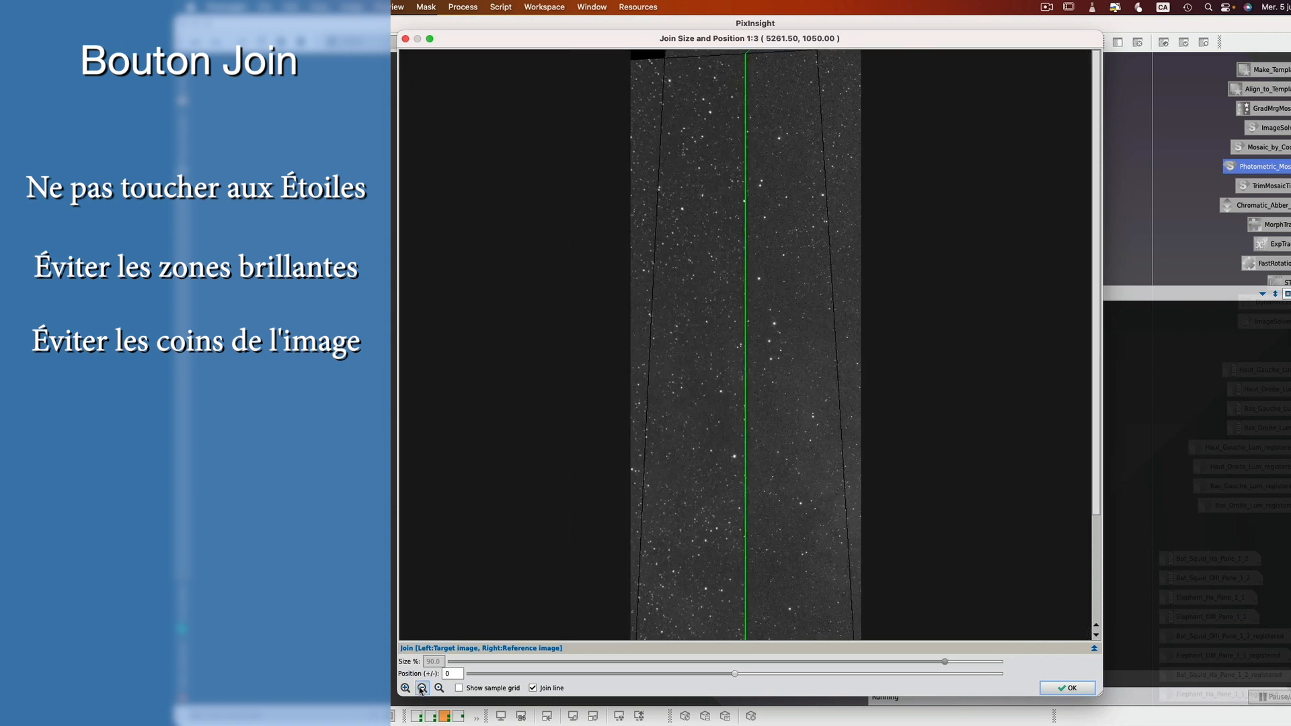
{"action": "left_click", "coordinate": [421, 688]}
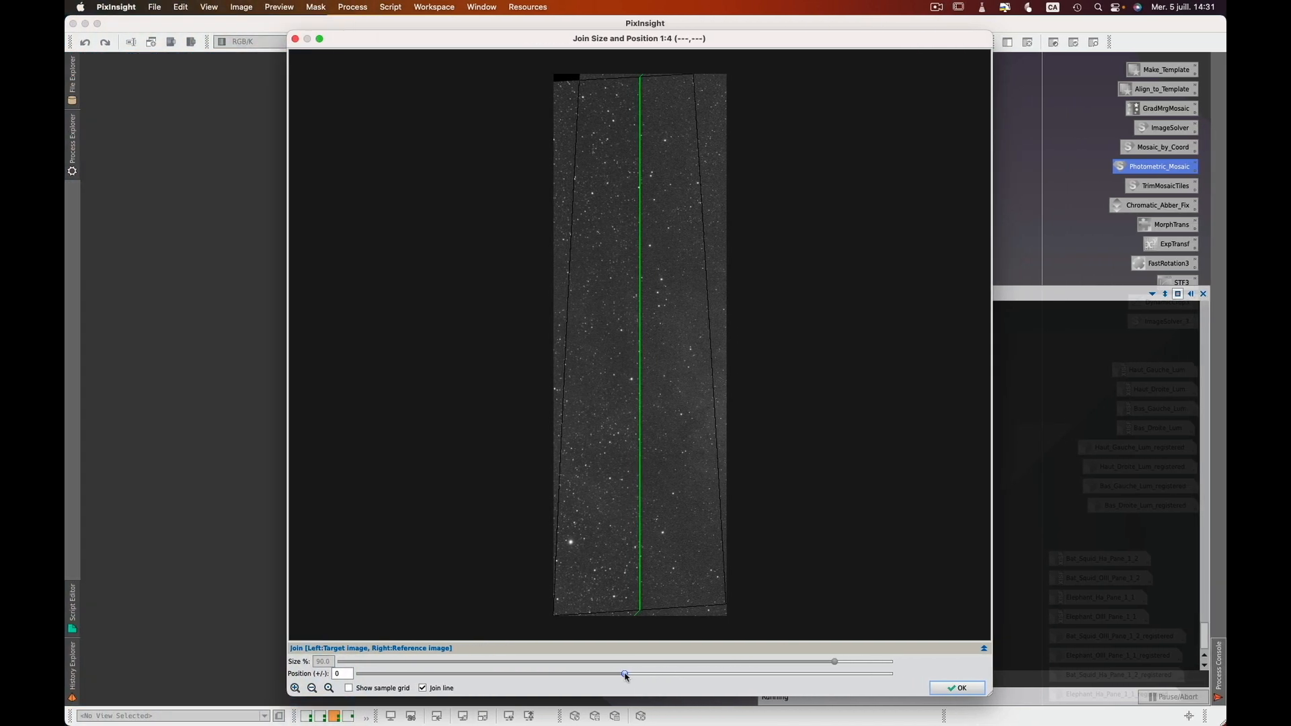
{"action": "mouse_move", "coordinate": [625, 675]}
{"action": "left_mouse_down"}
{"action": "mouse_move", "coordinate": [595, 678]}
{"action": "mouse_move", "coordinate": [647, 677]}
{"action": "left_mouse_up"}
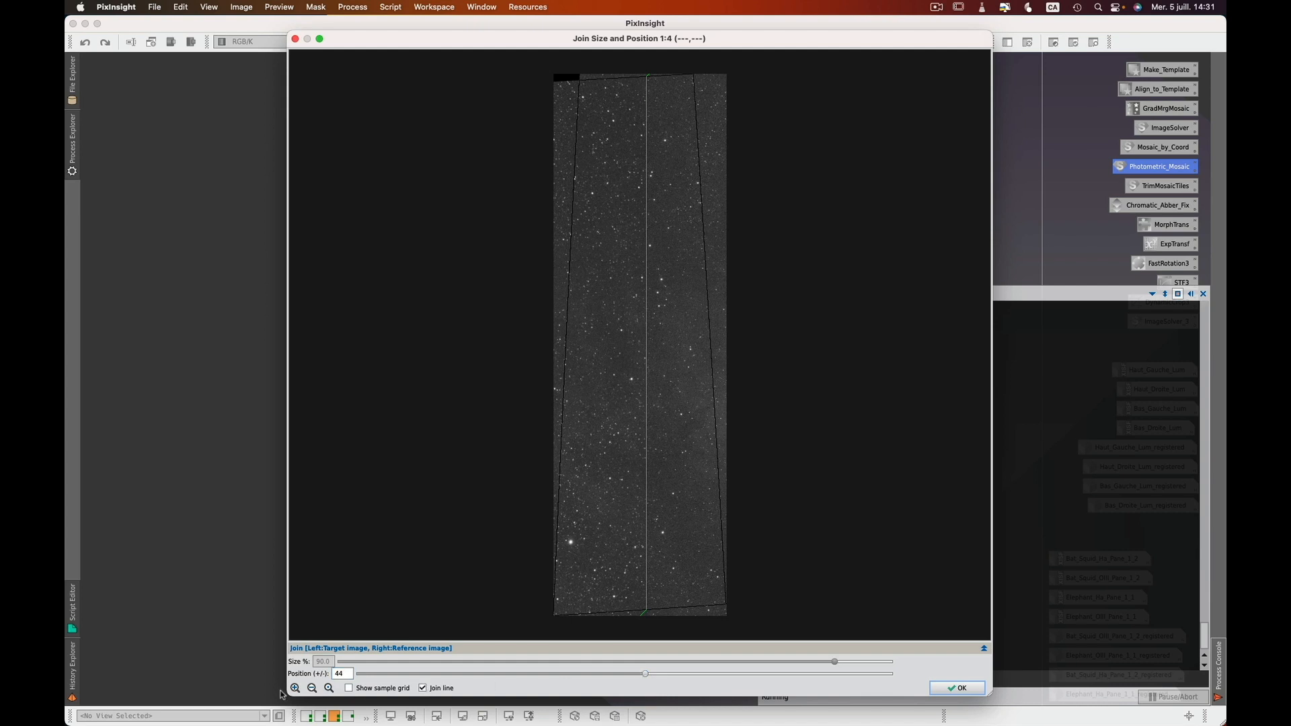
Check the join line at 2:1 zoom for stars along the overlap and accept the join settings.
{"action": "left_click", "coordinate": [295, 688]}
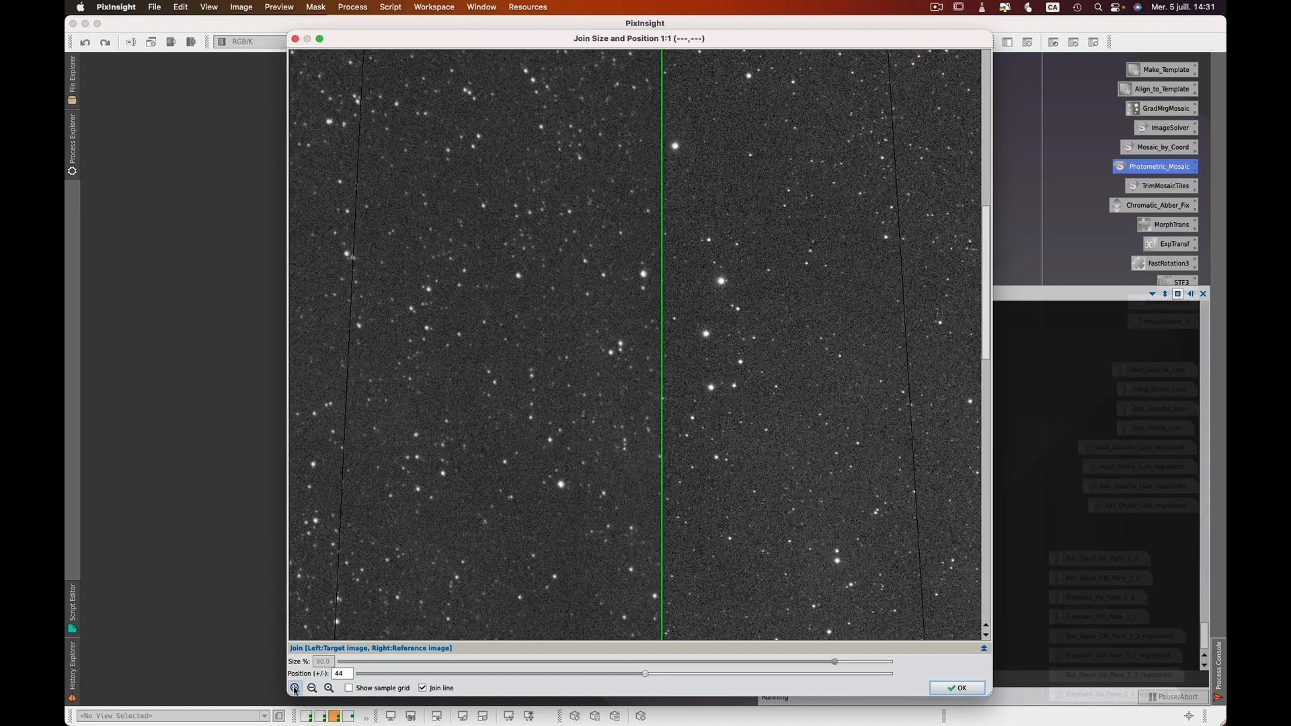
{"action": "left_click", "coordinate": [295, 688]}
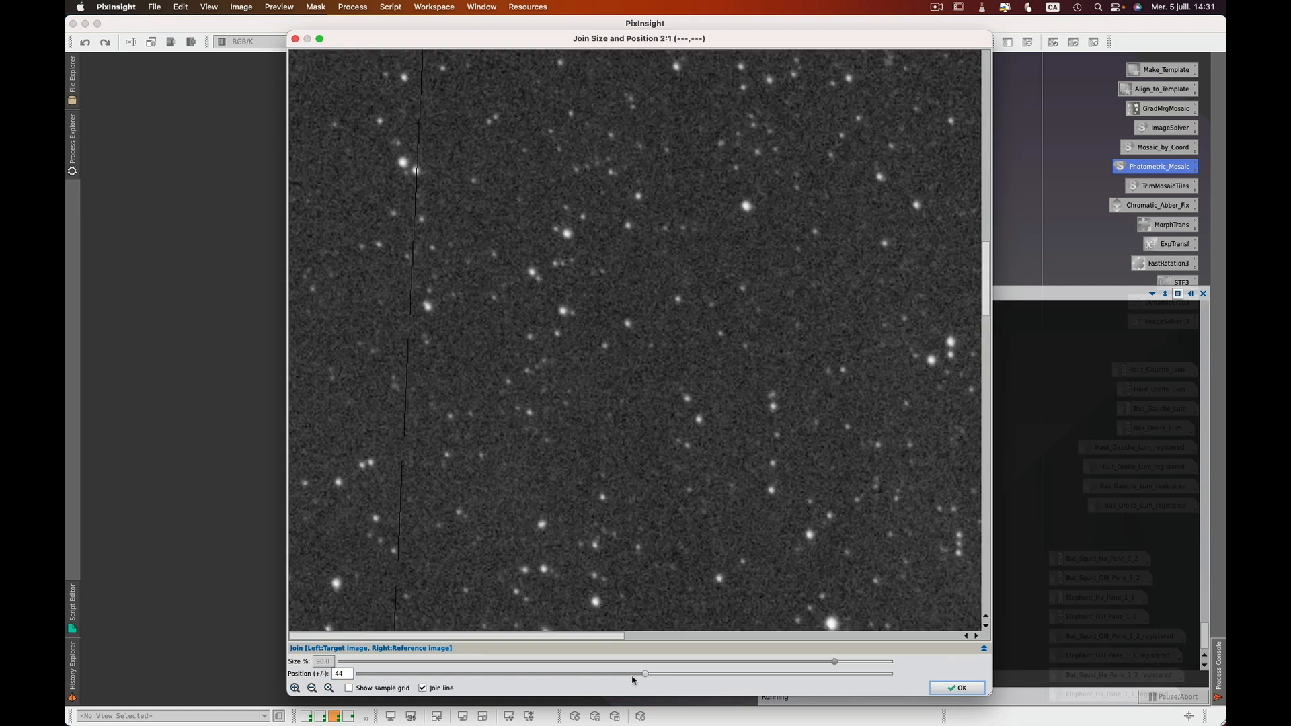
{"action": "left_click_drag", "start_coordinate": [606, 637], "coordinate": [788, 627]}
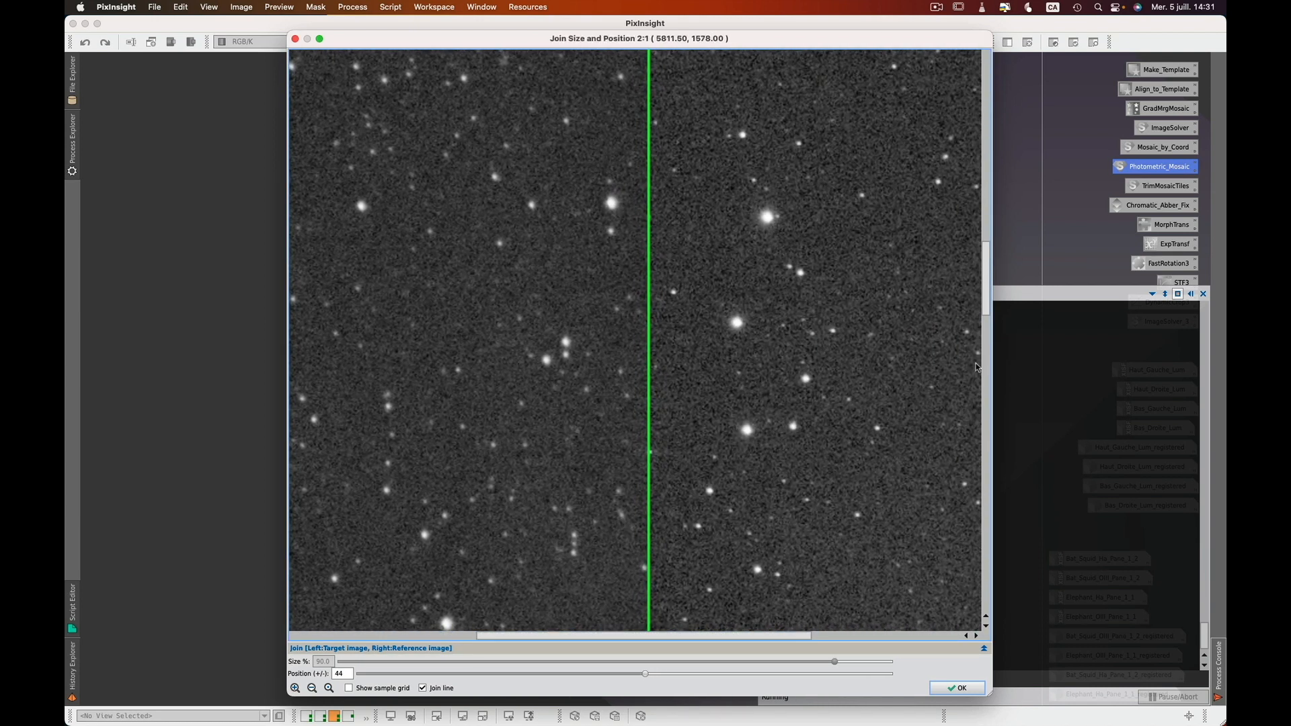
{"action": "left_click_drag", "start_coordinate": [987, 311], "coordinate": [986, 622]}
{"action": "left_click", "coordinate": [952, 688]}
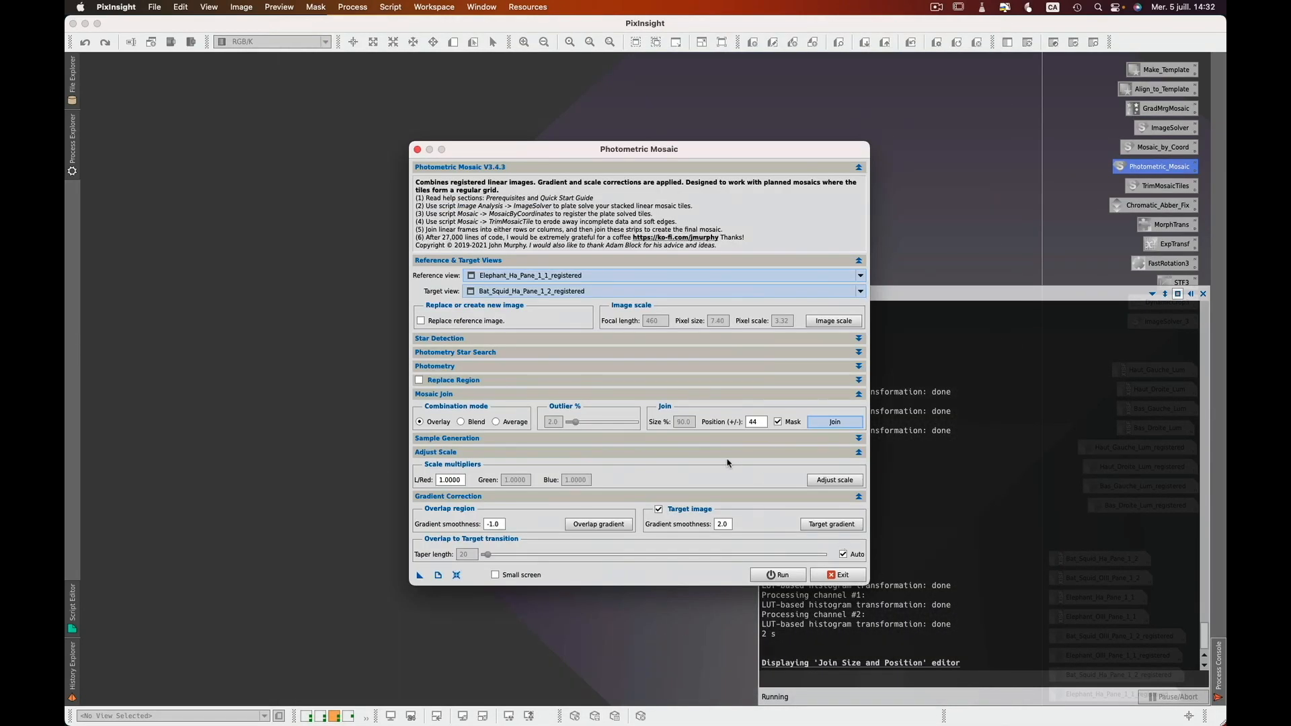
{"action": "mouse_move", "coordinate": [671, 459]}
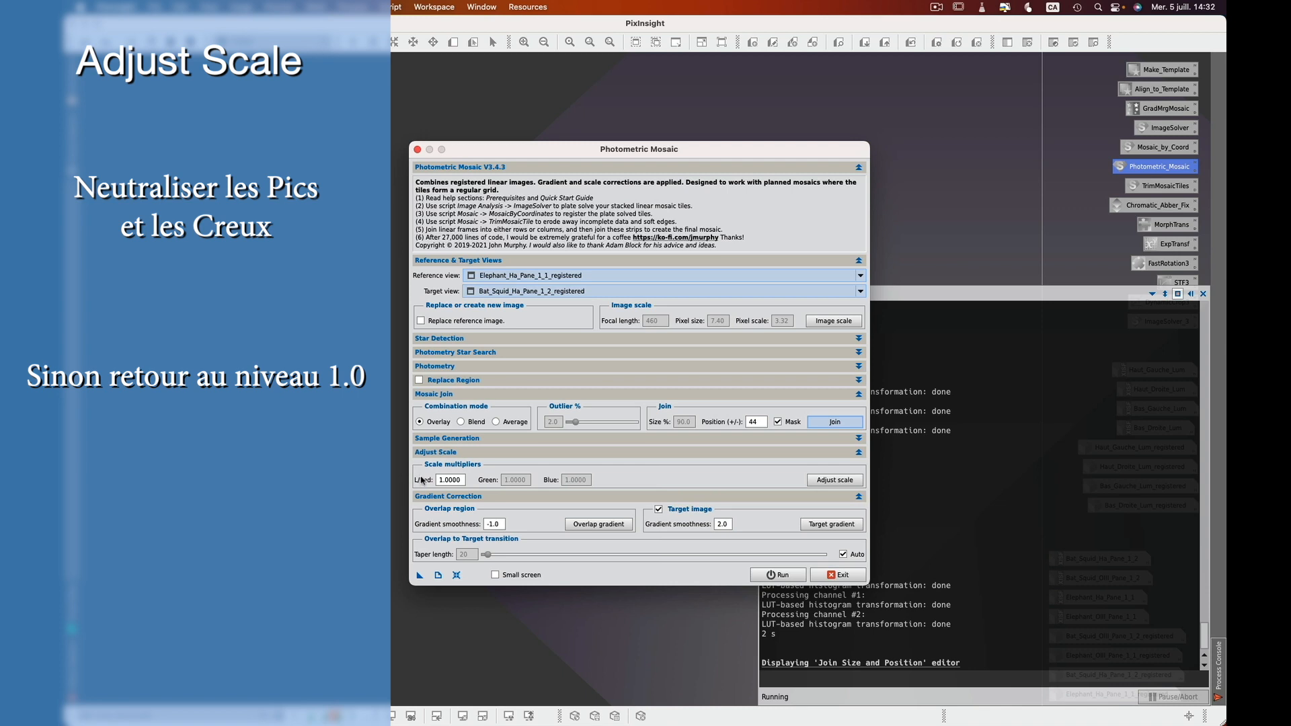
{"action": "mouse_move", "coordinate": [421, 480]}
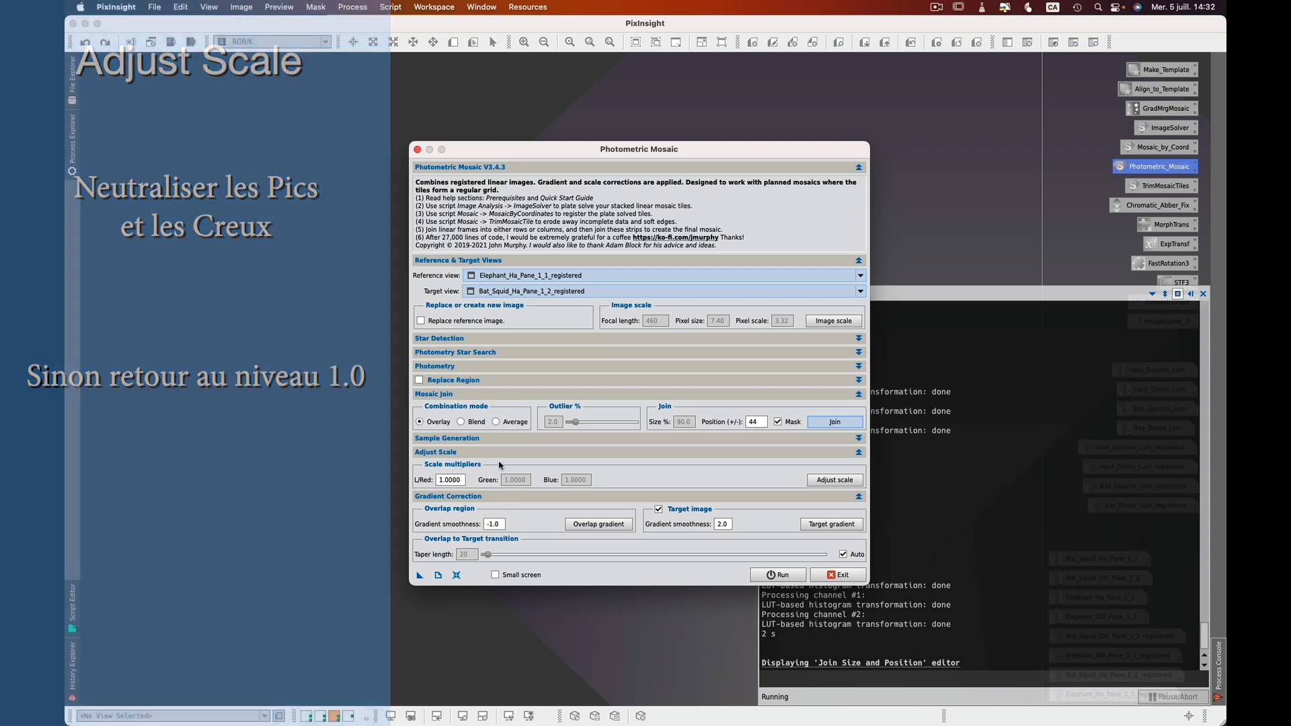
Open the Adjust Scale editor and shift the gradient path to position 44 to match the join line.
{"action": "left_click", "coordinate": [843, 482]}
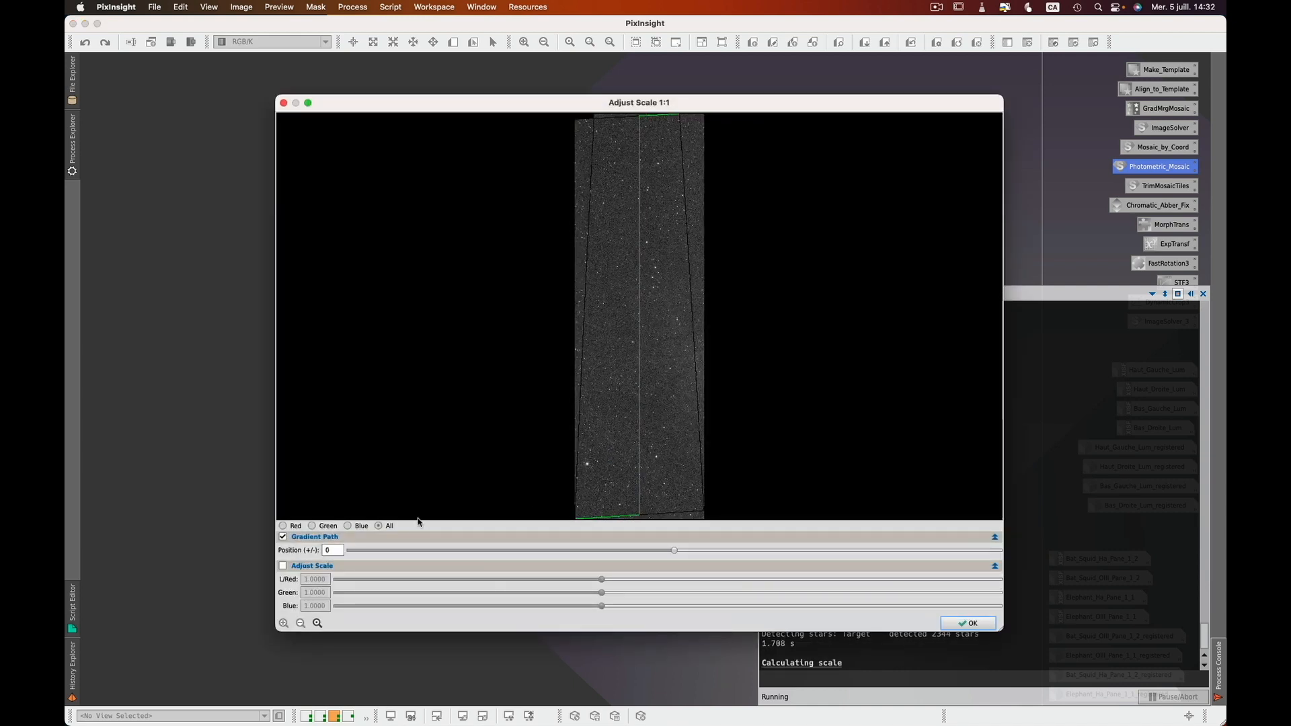
{"action": "left_click_drag", "start_coordinate": [675, 551], "coordinate": [696, 551]}
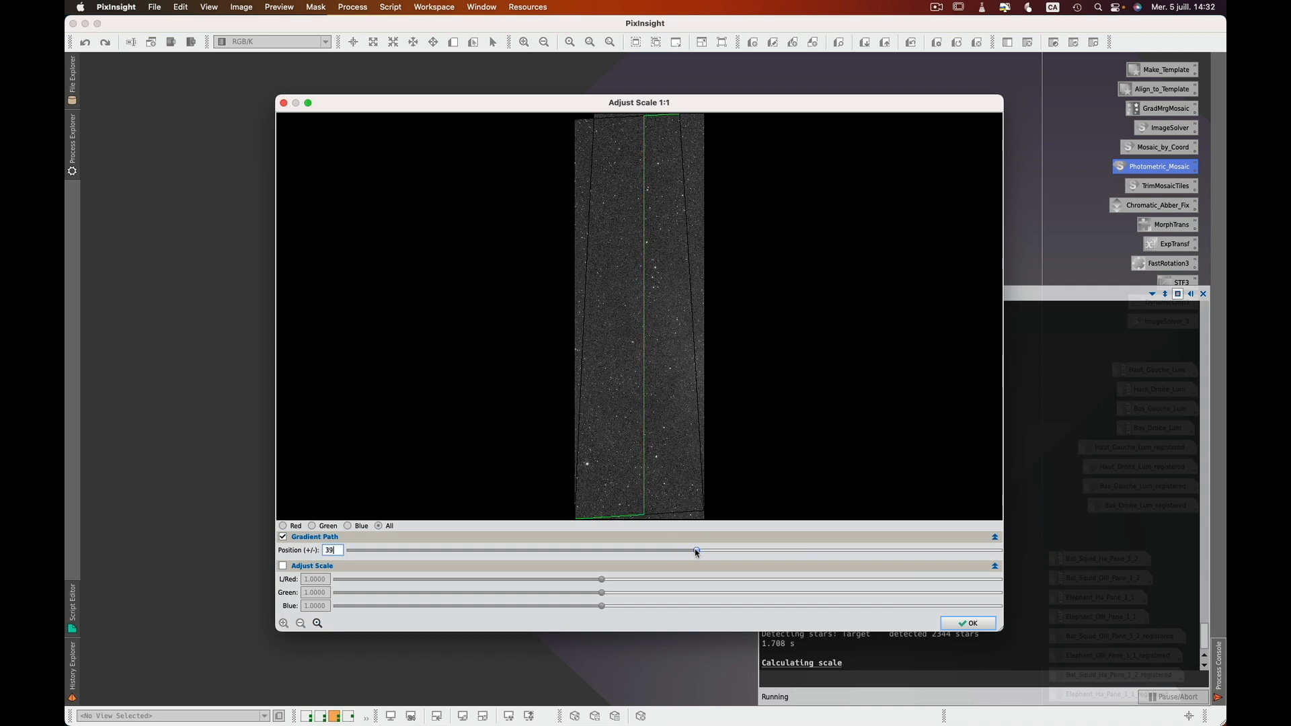
{"action": "left_click", "coordinate": [966, 621]}
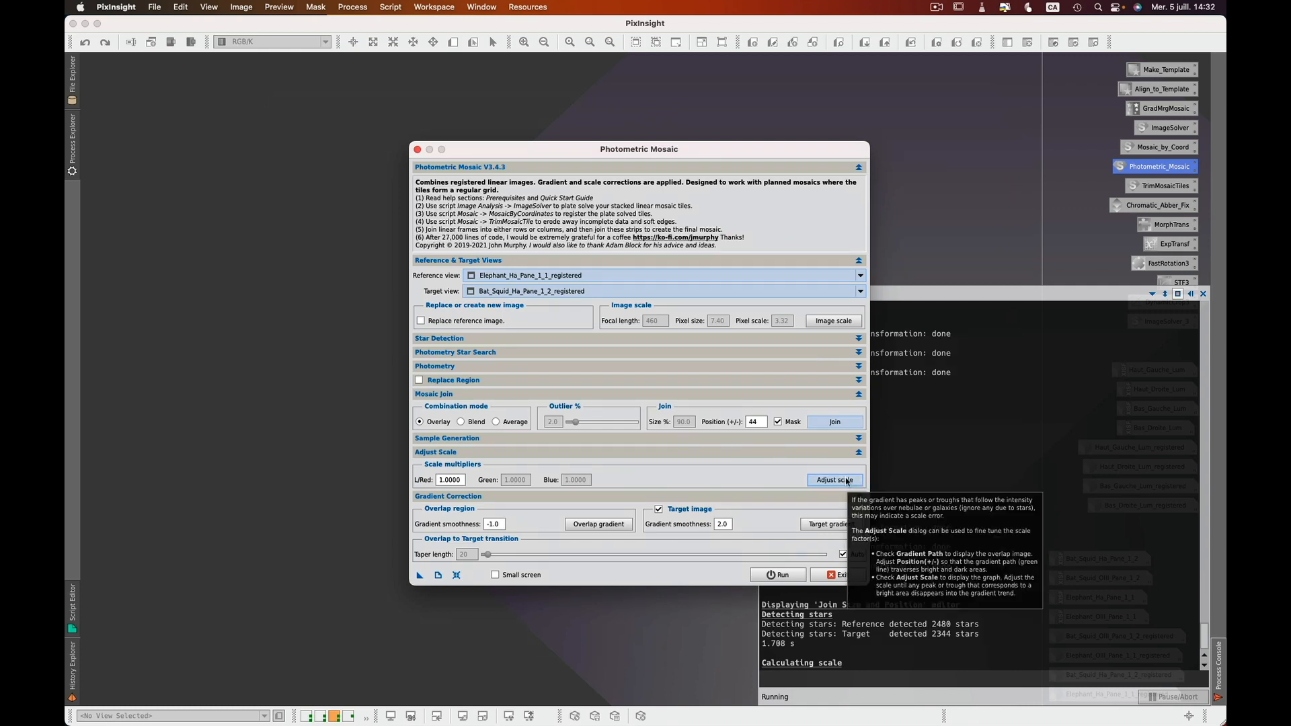
{"action": "left_click", "coordinate": [846, 481]}
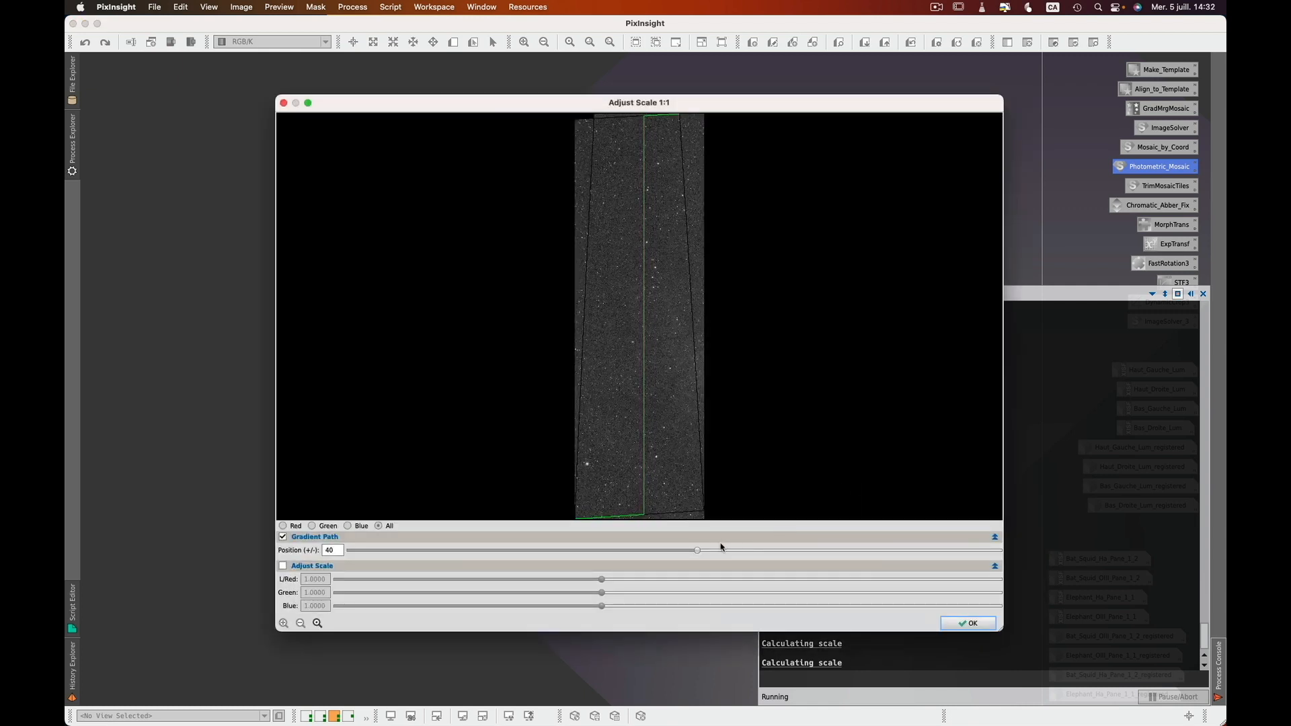
{"action": "left_click_drag", "start_coordinate": [695, 548], "coordinate": [700, 551]}
Display the scale graph, lower the L/Red scale multiplier to 0.6140 and accept the scale adjustment.
{"action": "left_click", "coordinate": [283, 566]}
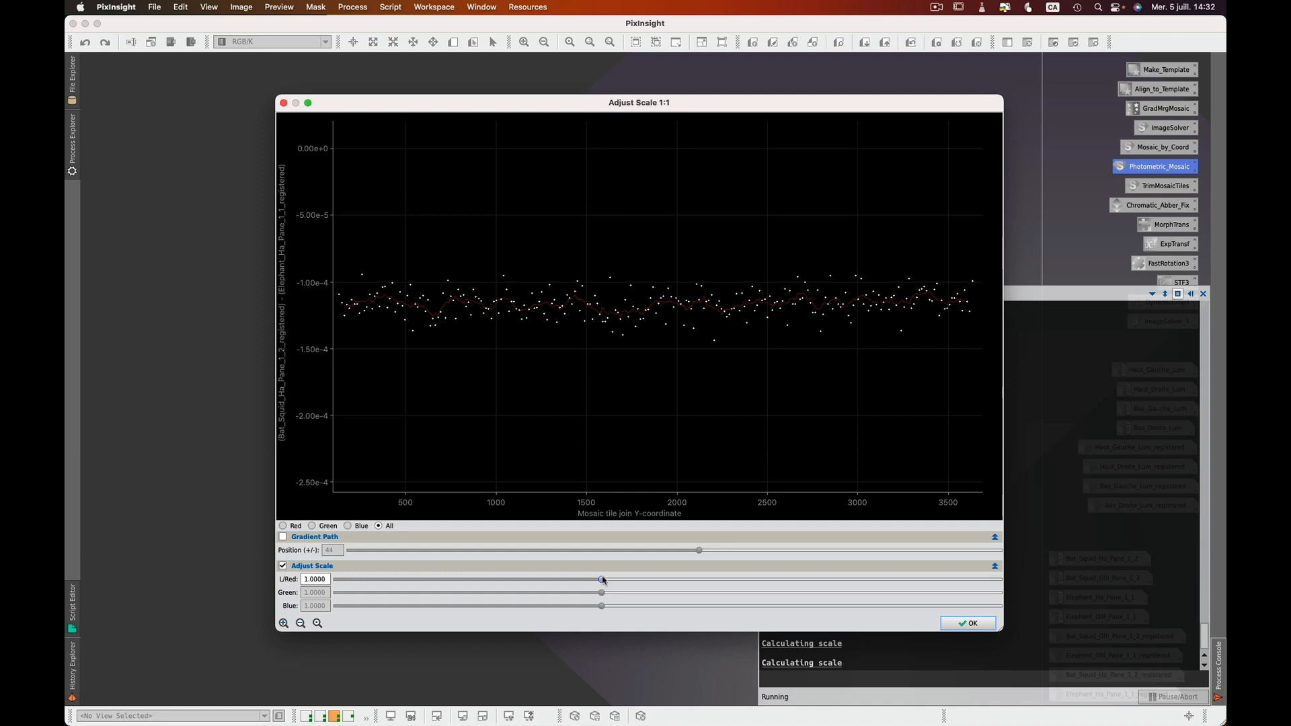
{"action": "left_click_drag", "start_coordinate": [603, 580], "coordinate": [349, 582]}
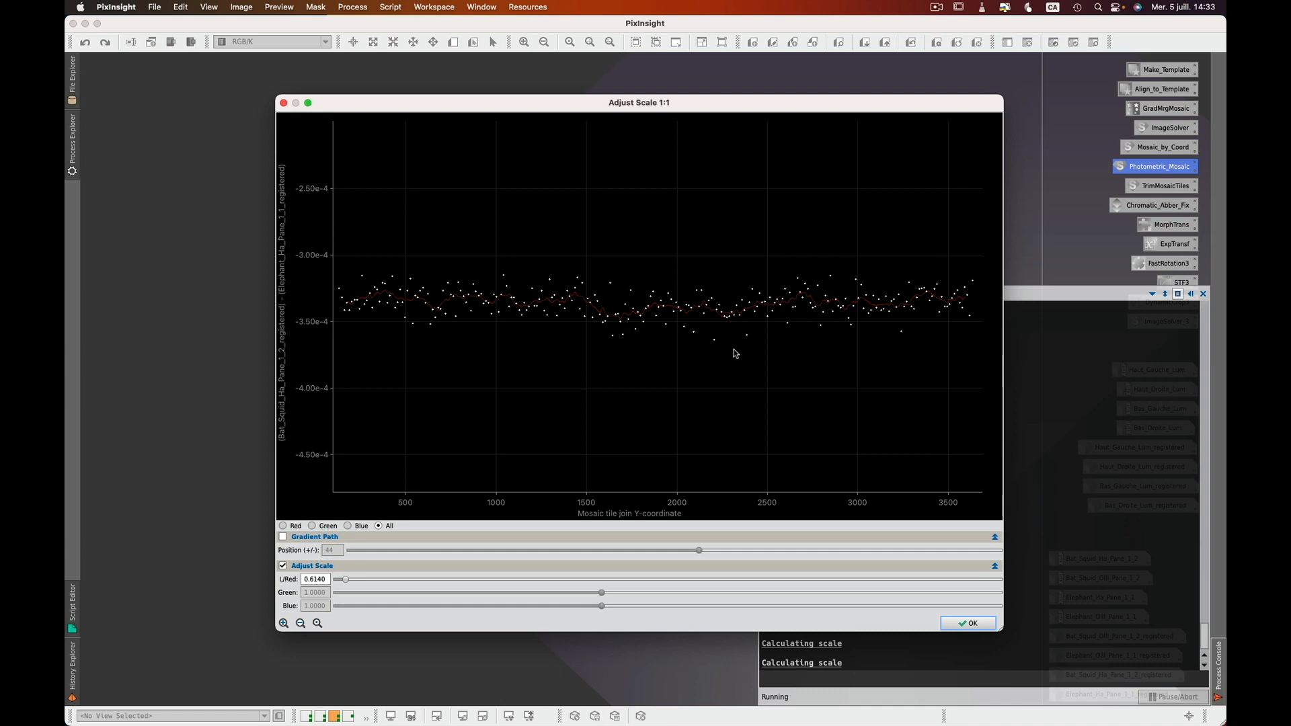
{"action": "left_click", "coordinate": [972, 623]}
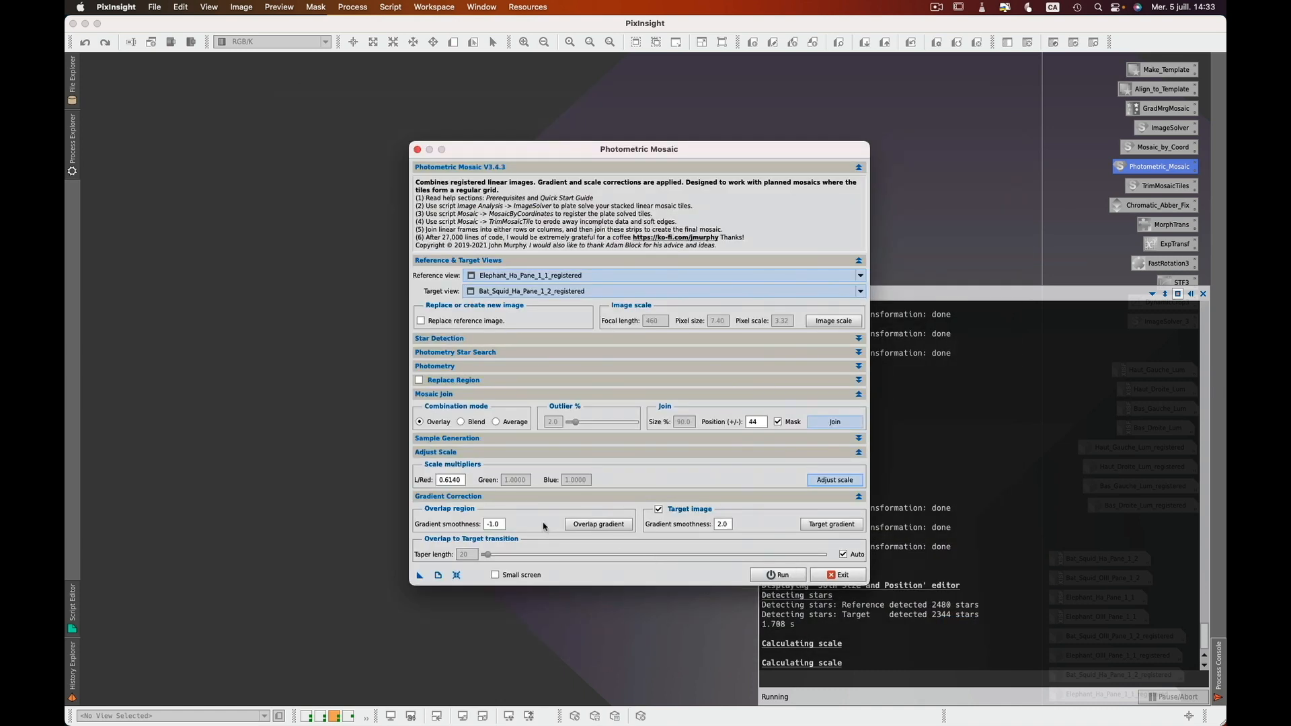
Set the overlap region's gradient smoothness to -3.5 in its gradient graph and accept it.
{"action": "left_click", "coordinate": [621, 525]}
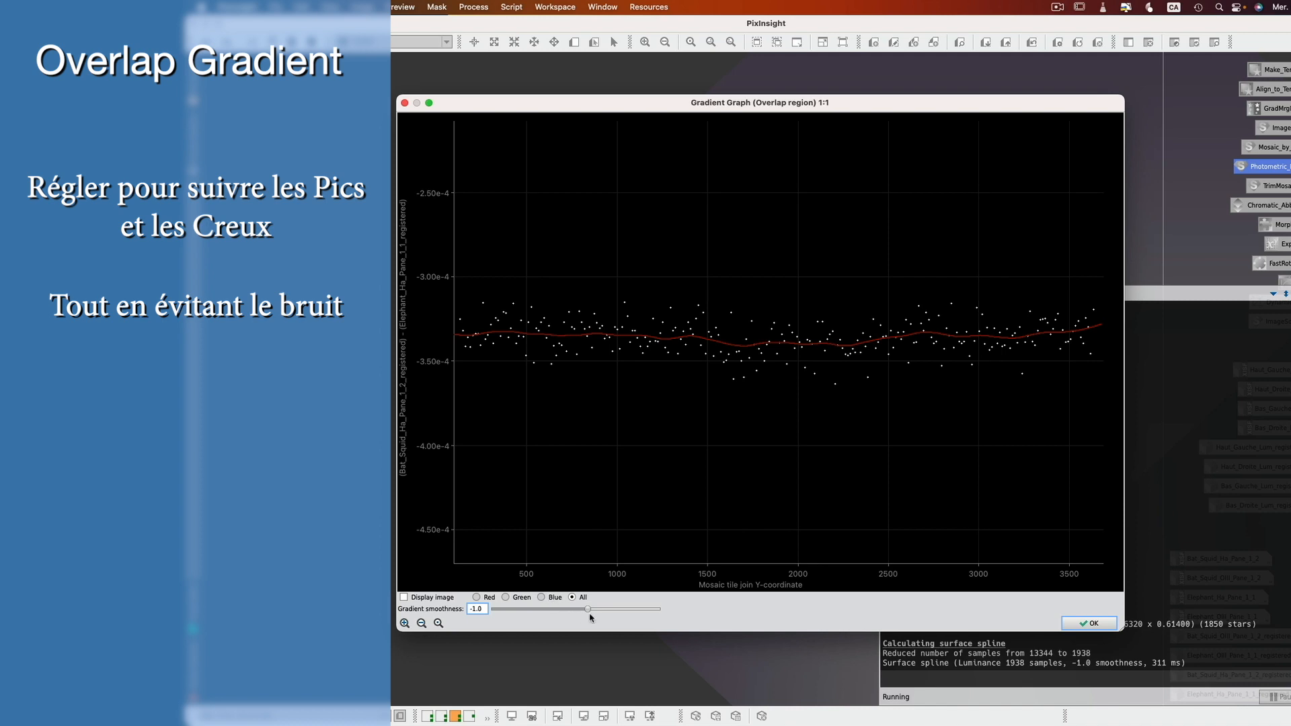
{"action": "left_click_drag", "start_coordinate": [588, 610], "coordinate": [518, 611]}
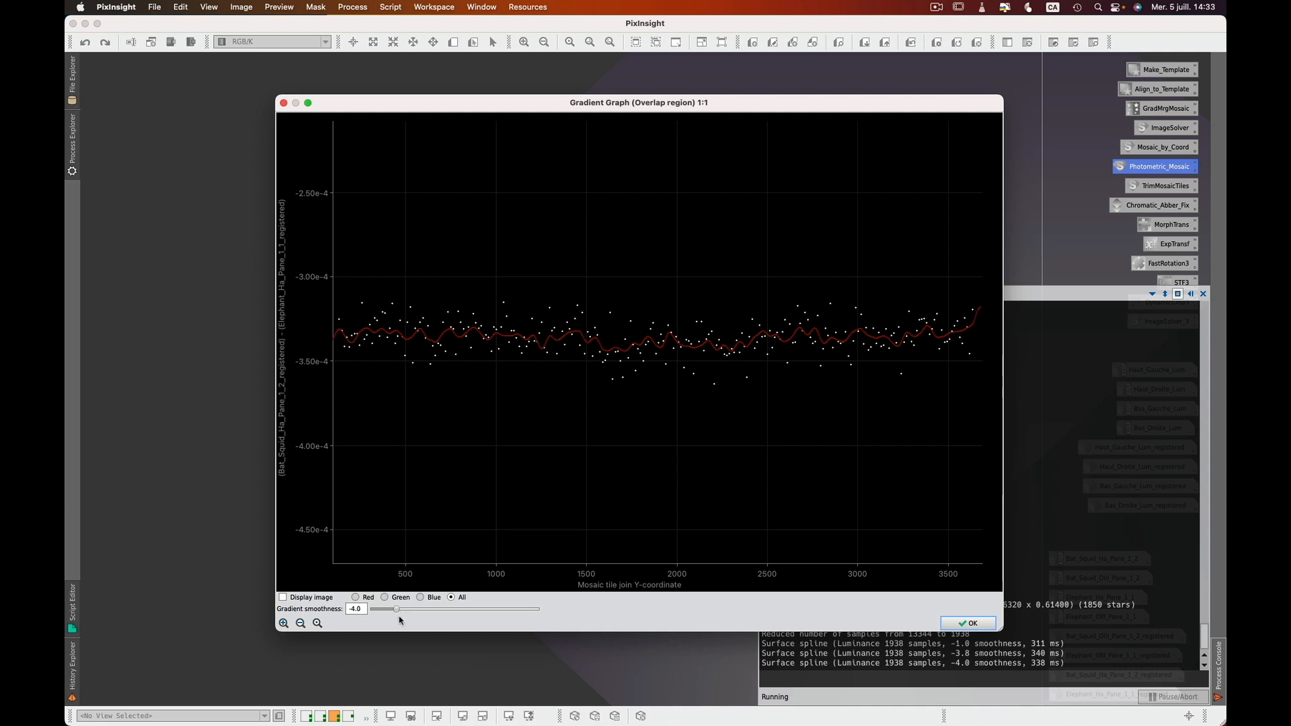
{"action": "left_click_drag", "start_coordinate": [397, 610], "coordinate": [410, 611]}
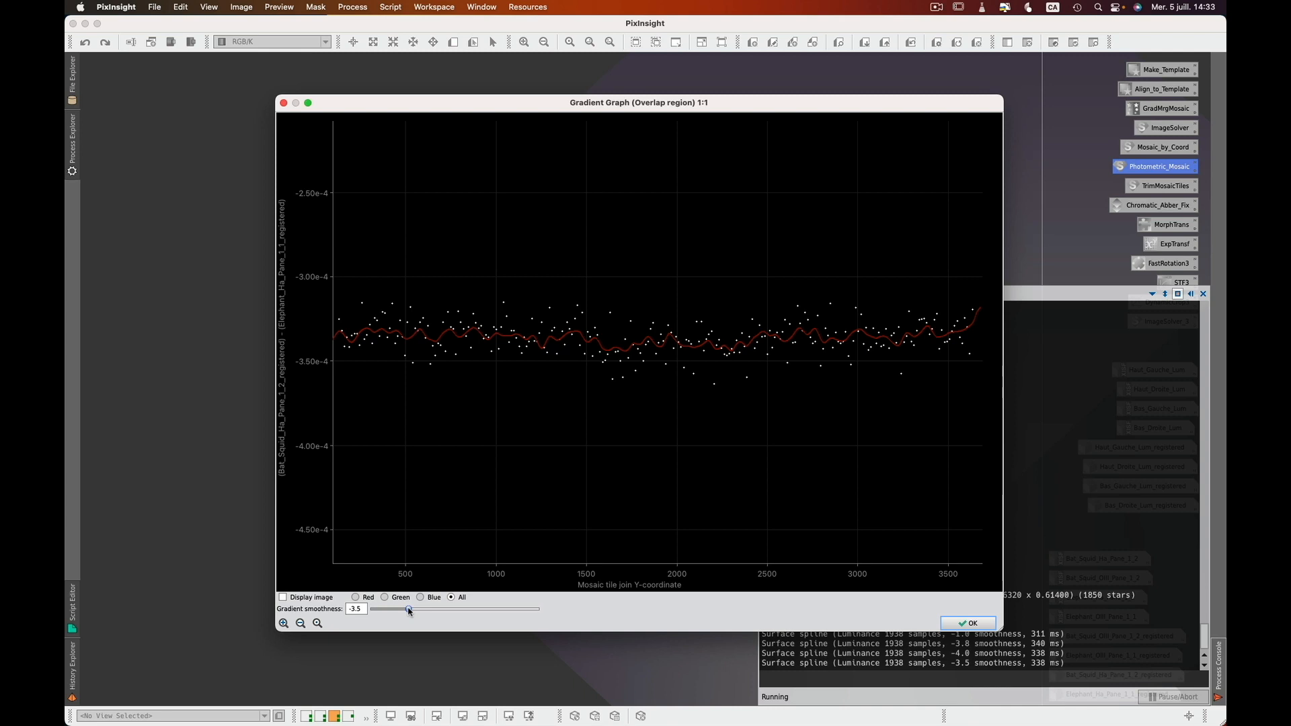
{"action": "left_click", "coordinate": [974, 623]}
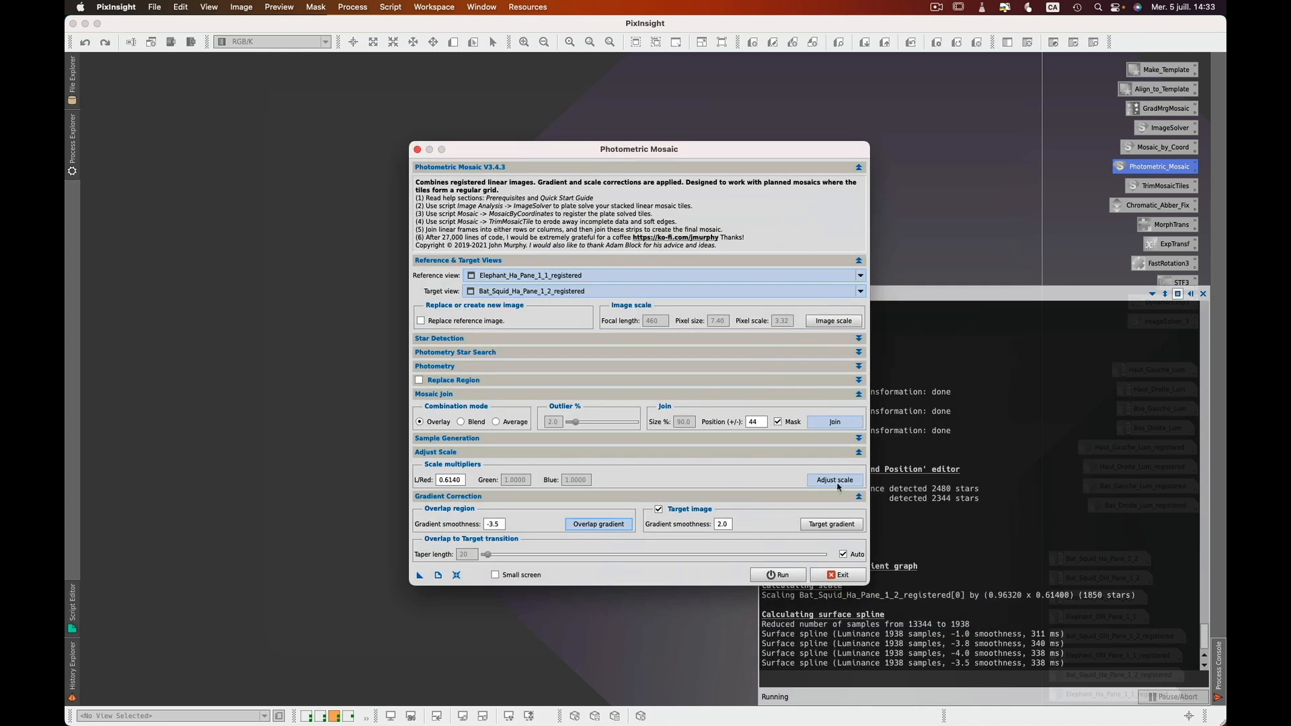
Set the target image's gradient smoothness to 2.5 in its gradient graph and accept it.
{"action": "left_click", "coordinate": [843, 527]}
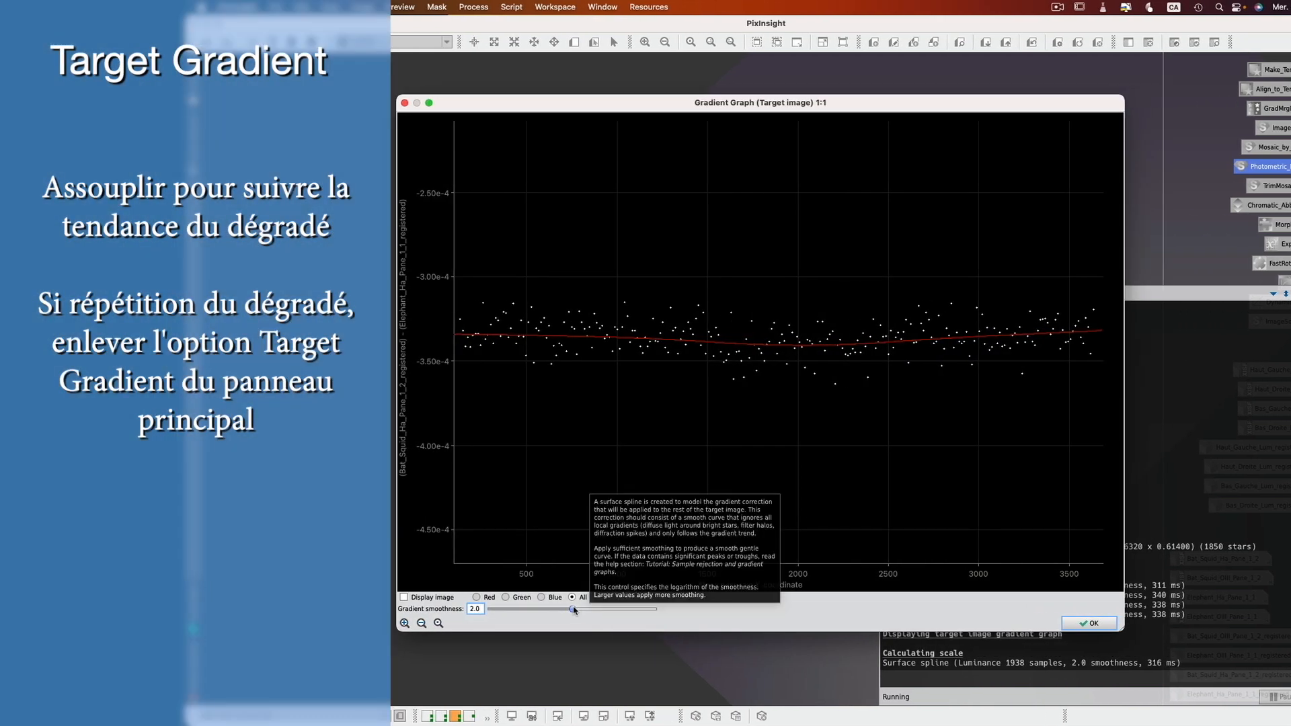
{"action": "left_click_drag", "start_coordinate": [573, 609], "coordinate": [485, 611]}
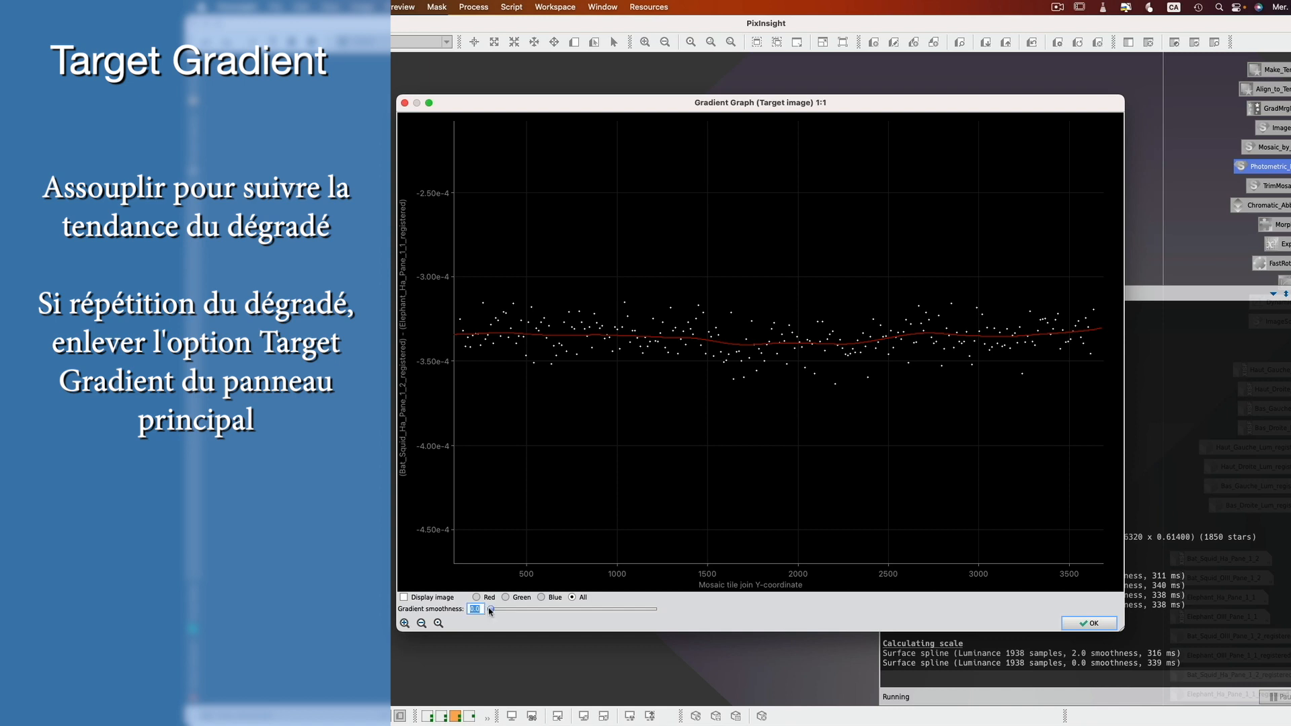
{"action": "left_click_drag", "start_coordinate": [491, 609], "coordinate": [601, 611]}
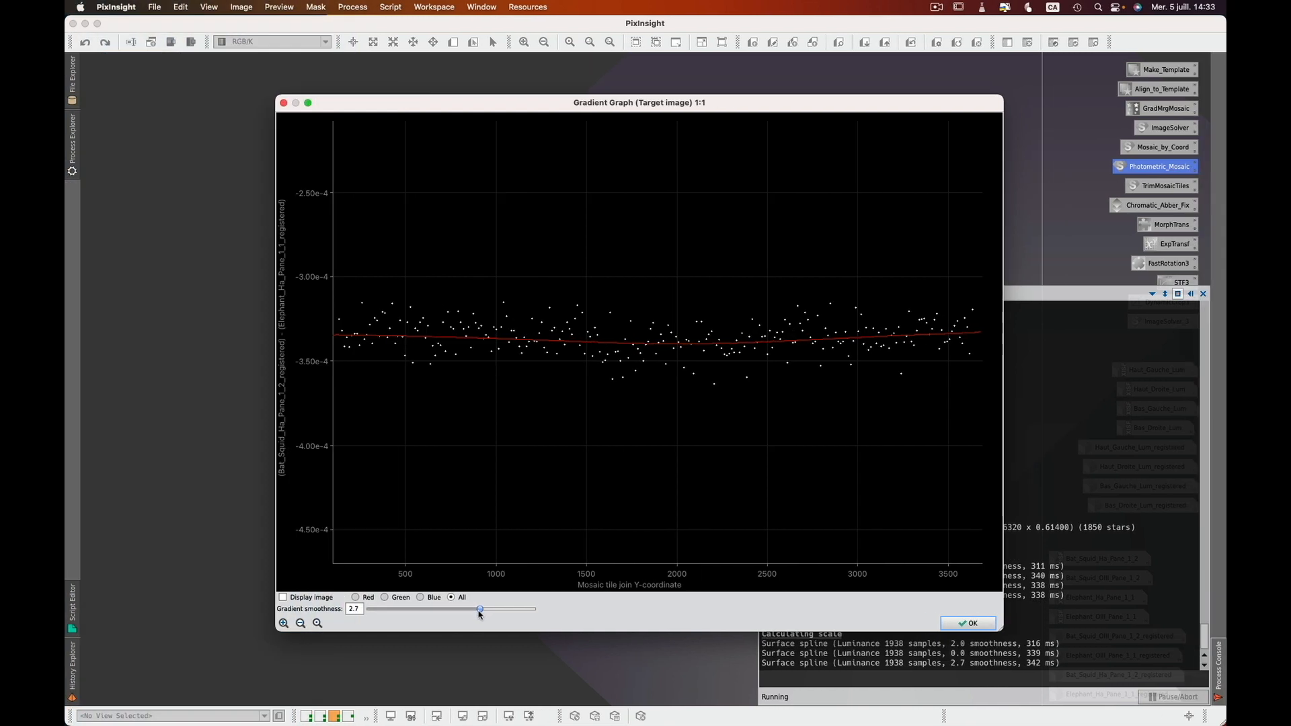
{"action": "left_click_drag", "start_coordinate": [480, 614], "coordinate": [478, 614]}
{"action": "left_click", "coordinate": [986, 626]}
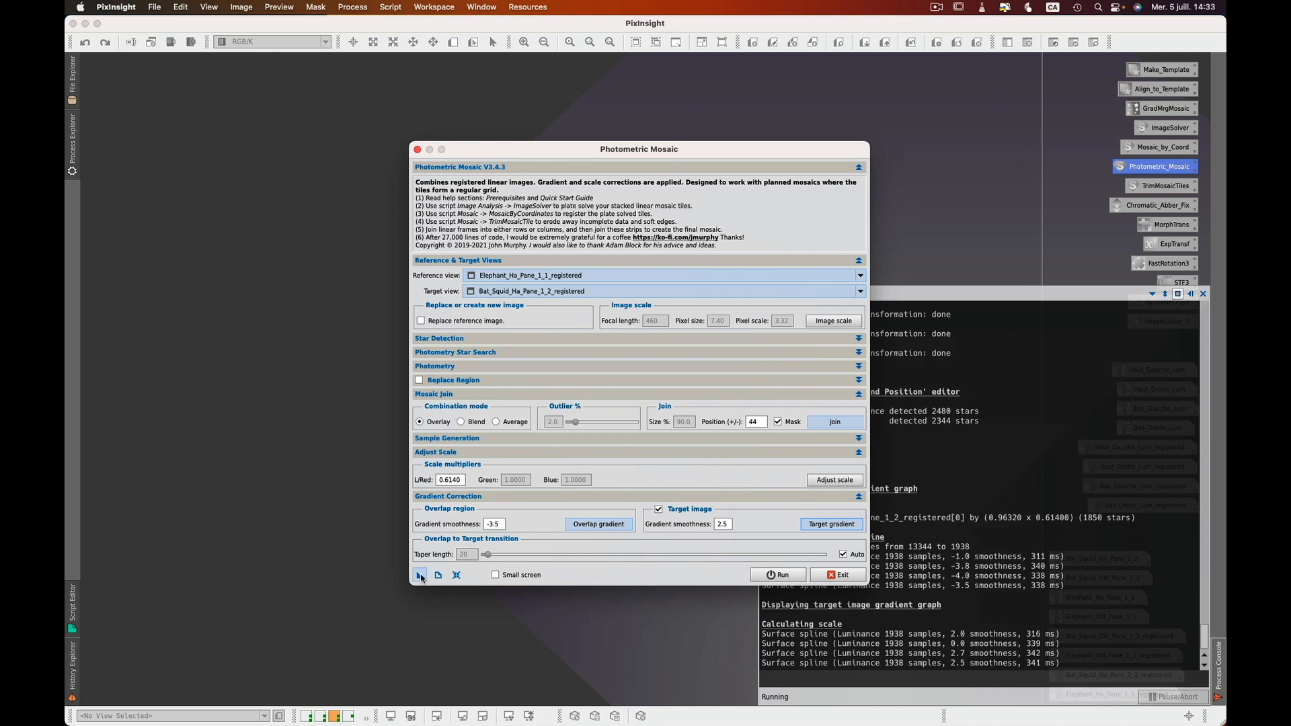
Save the script settings as an icon on the workspace, then generate the Overlay mosaic and exit the script.
{"action": "left_click_drag", "start_coordinate": [421, 577], "coordinate": [214, 573]}
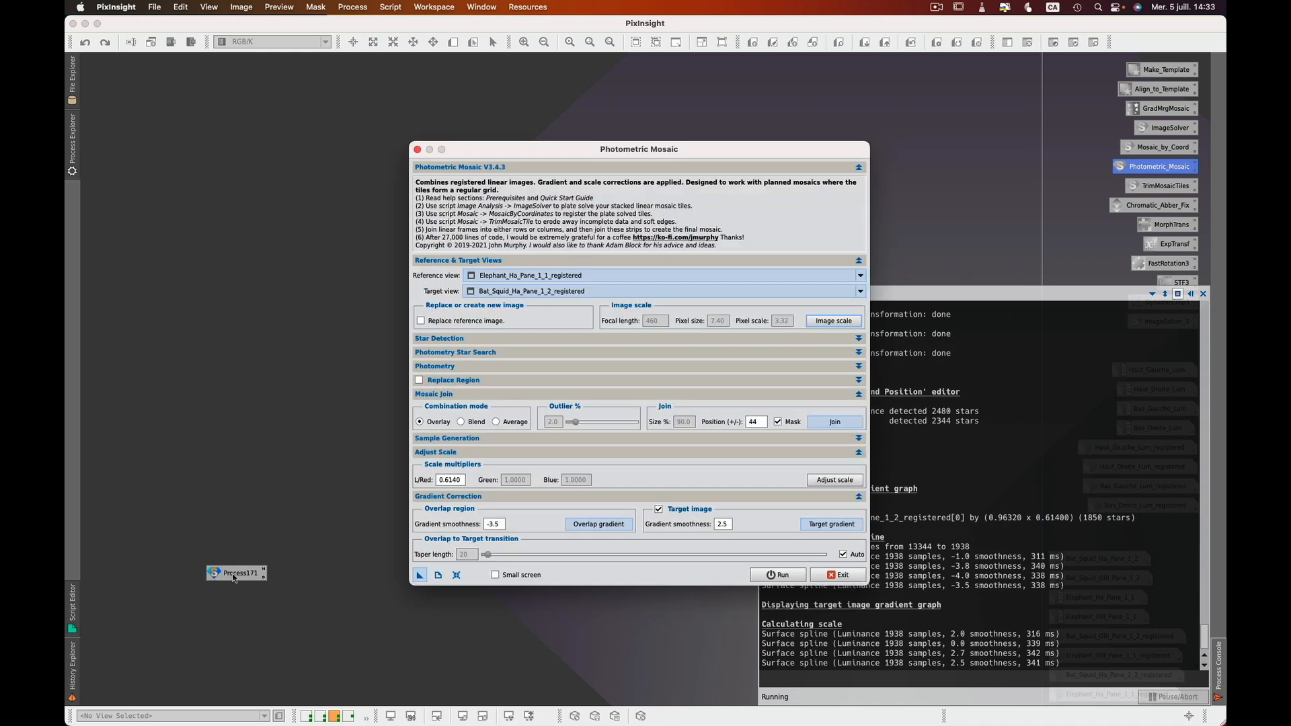
{"action": "left_click", "coordinate": [782, 576]}
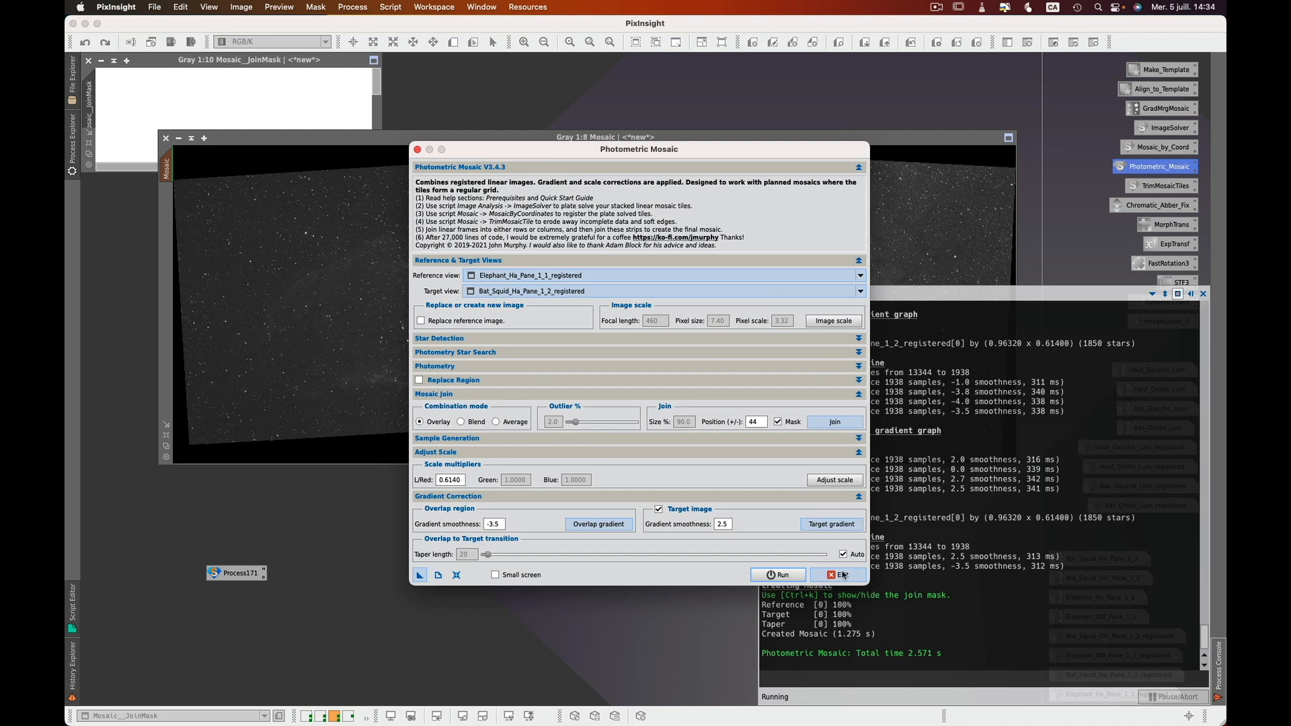
{"action": "left_click", "coordinate": [850, 578]}
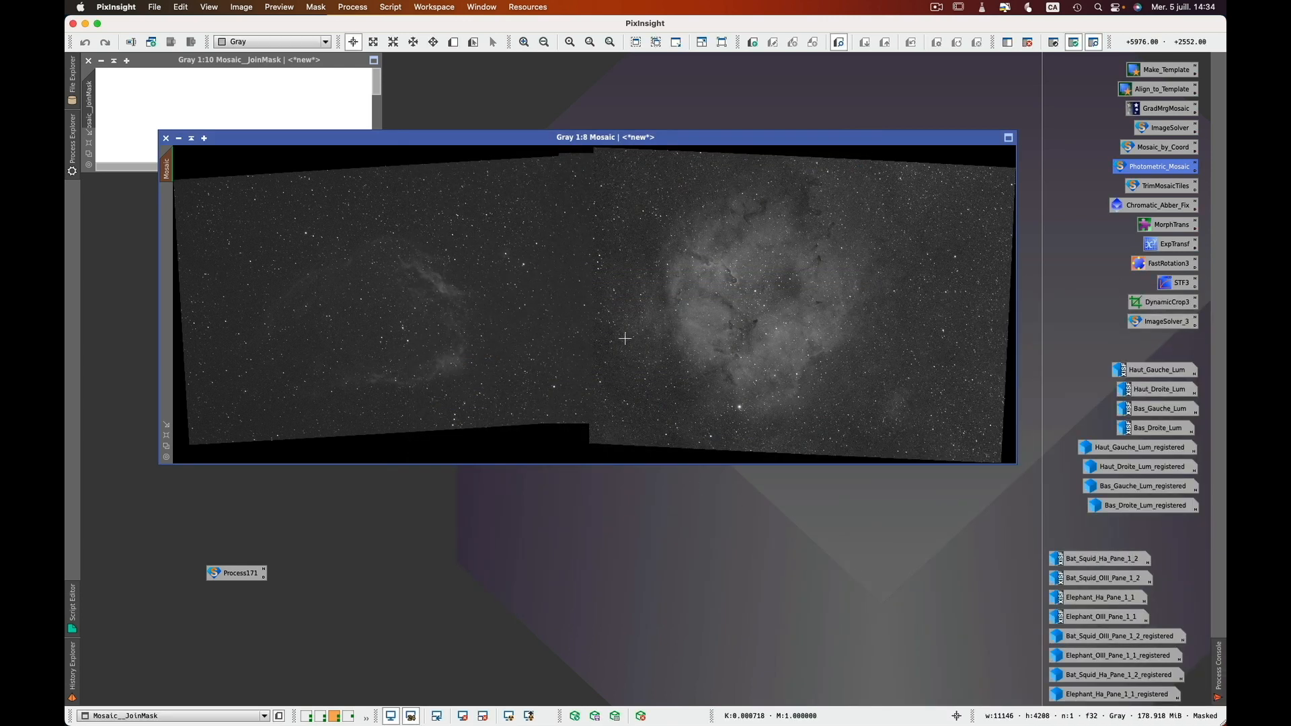
Inspect the seam between the two panels in the new mosaic with the join mask overlay shown and hidden.
{"action": "scroll", "coordinate": [593, 321], "scroll_direction": "up", "scroll_amount": 8}
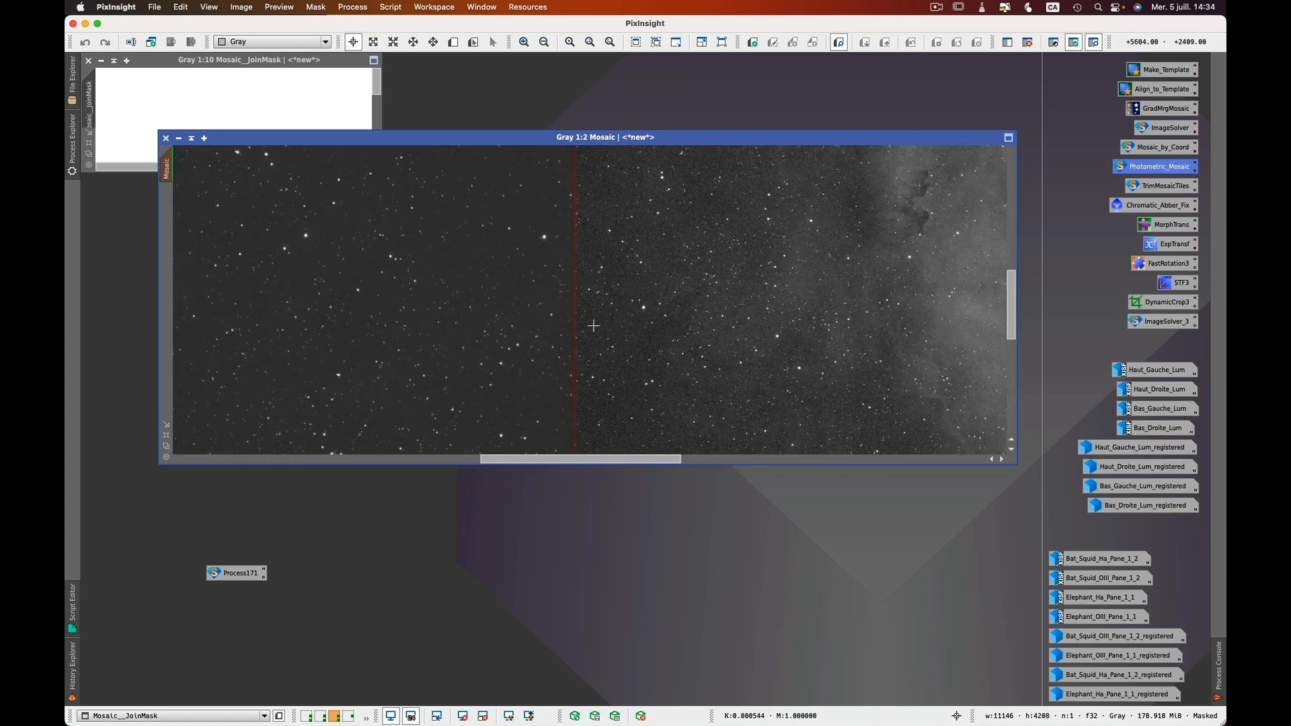
{"action": "scroll", "coordinate": [511, 324], "scroll_direction": "up", "scroll_amount": 1}
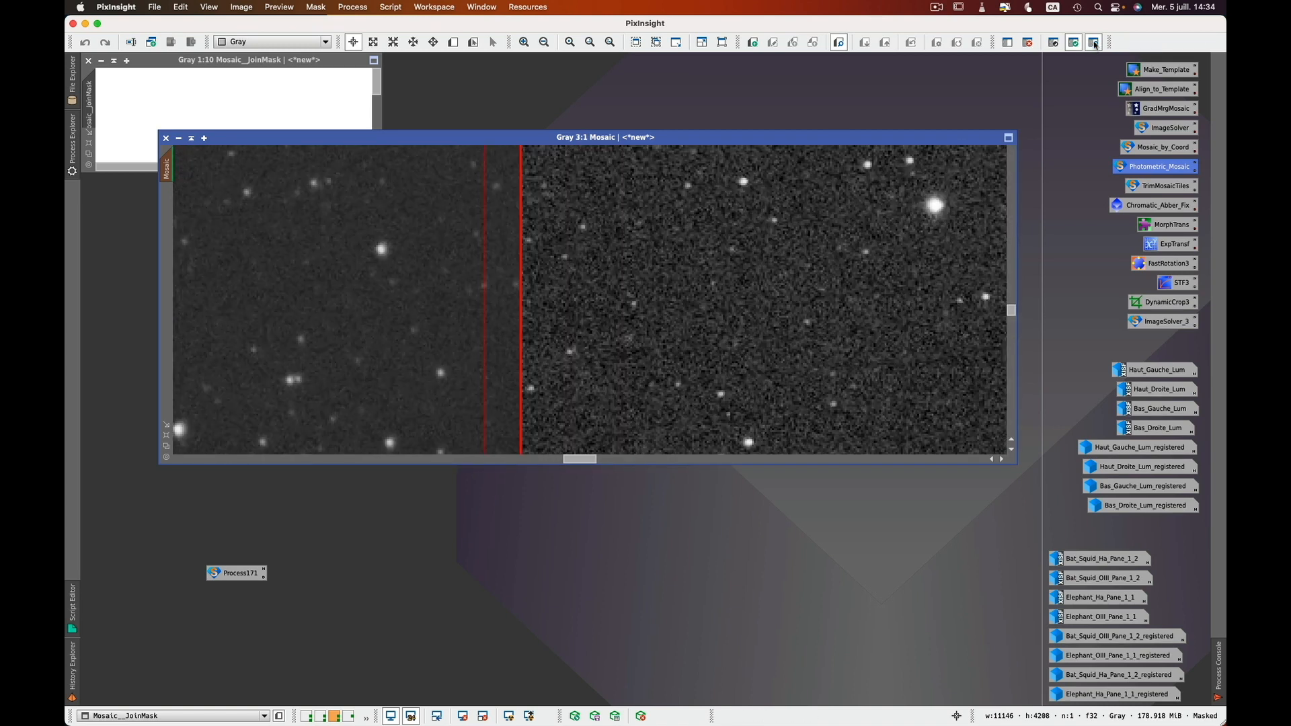
{"action": "left_click", "coordinate": [1094, 45]}
{"action": "left_click", "coordinate": [1094, 45]}
{"action": "left_click", "coordinate": [1094, 45]}
{"action": "scroll", "coordinate": [588, 277], "scroll_direction": "down", "scroll_amount": 2}
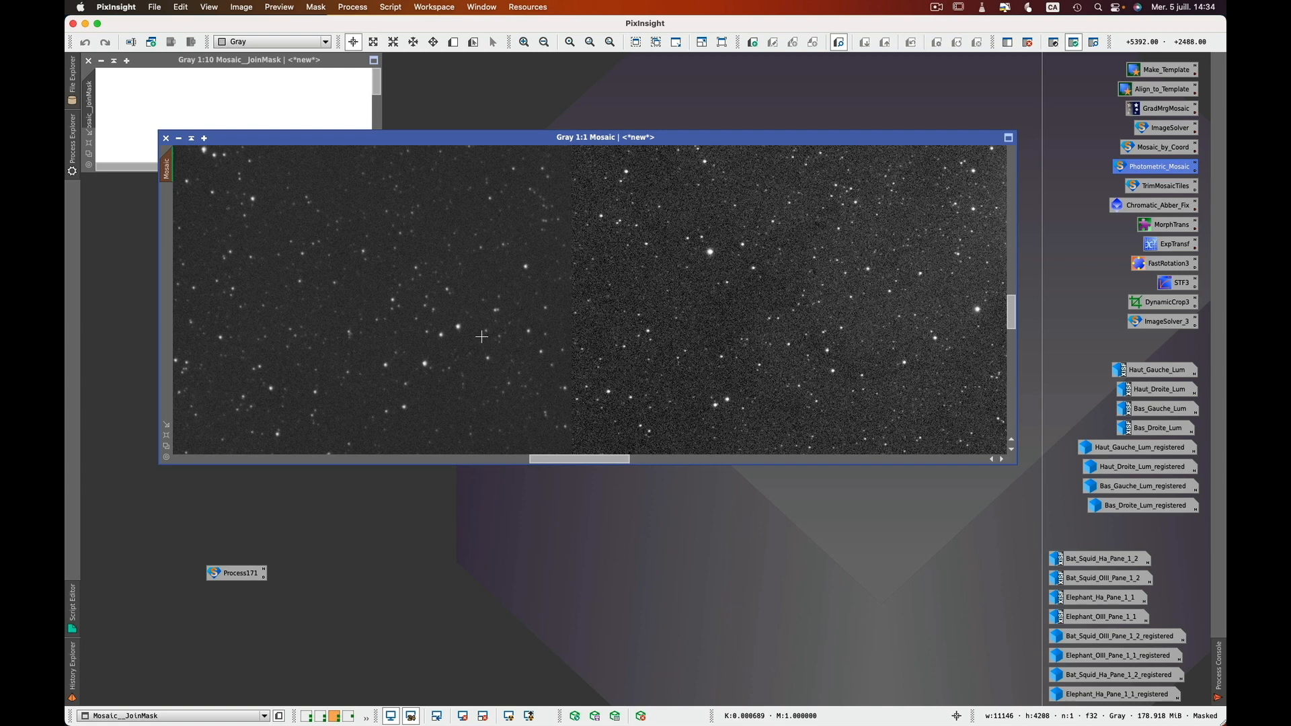
{"action": "scroll", "coordinate": [586, 343], "scroll_direction": "up", "scroll_amount": 1}
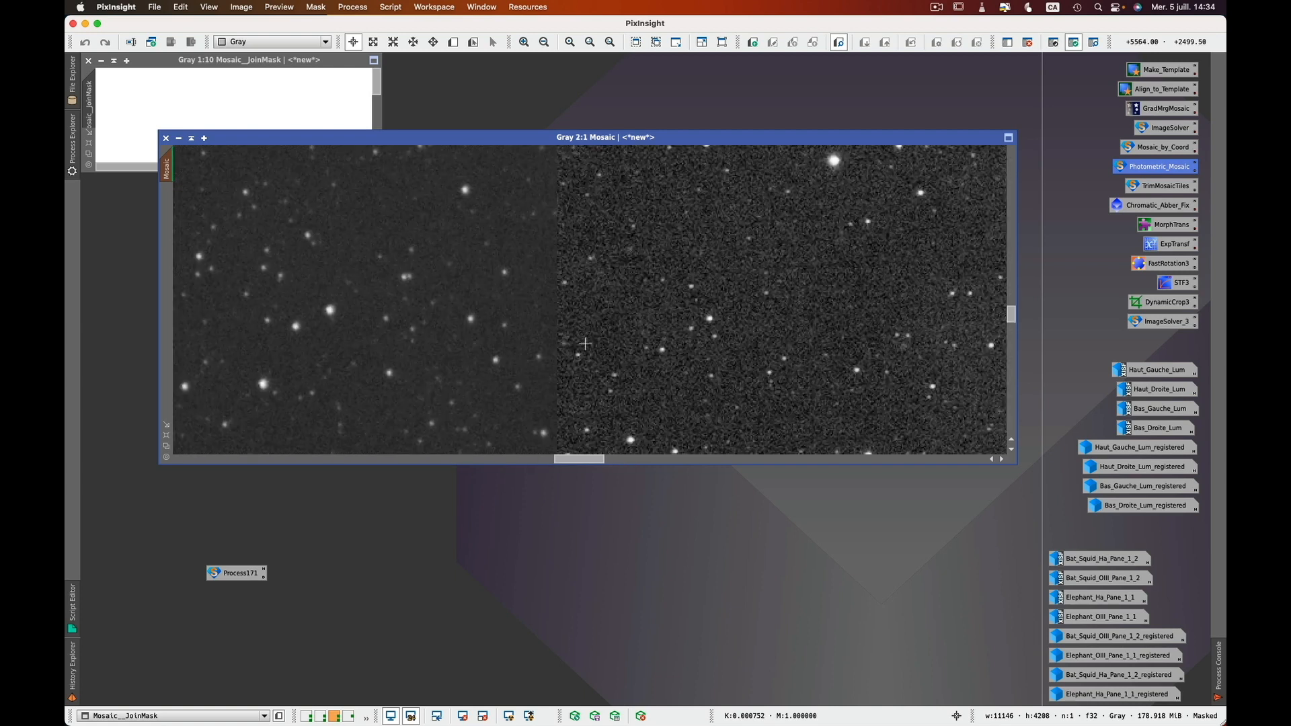
{"action": "scroll", "coordinate": [558, 353], "scroll_direction": "up", "scroll_amount": 1}
{"action": "scroll", "coordinate": [557, 354], "scroll_direction": "down", "scroll_amount": 1}
{"action": "scroll", "coordinate": [557, 354], "scroll_direction": "down", "scroll_amount": 4}
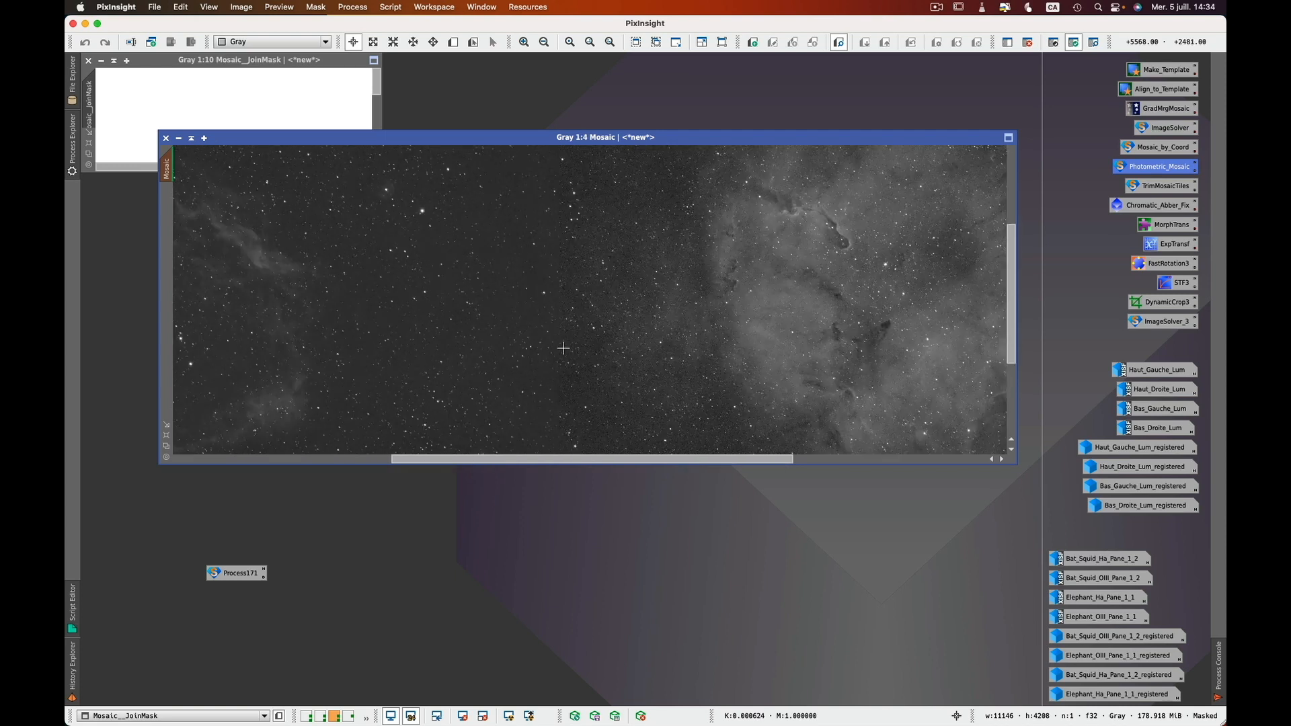
{"action": "scroll", "coordinate": [564, 348], "scroll_direction": "down", "scroll_amount": 4}
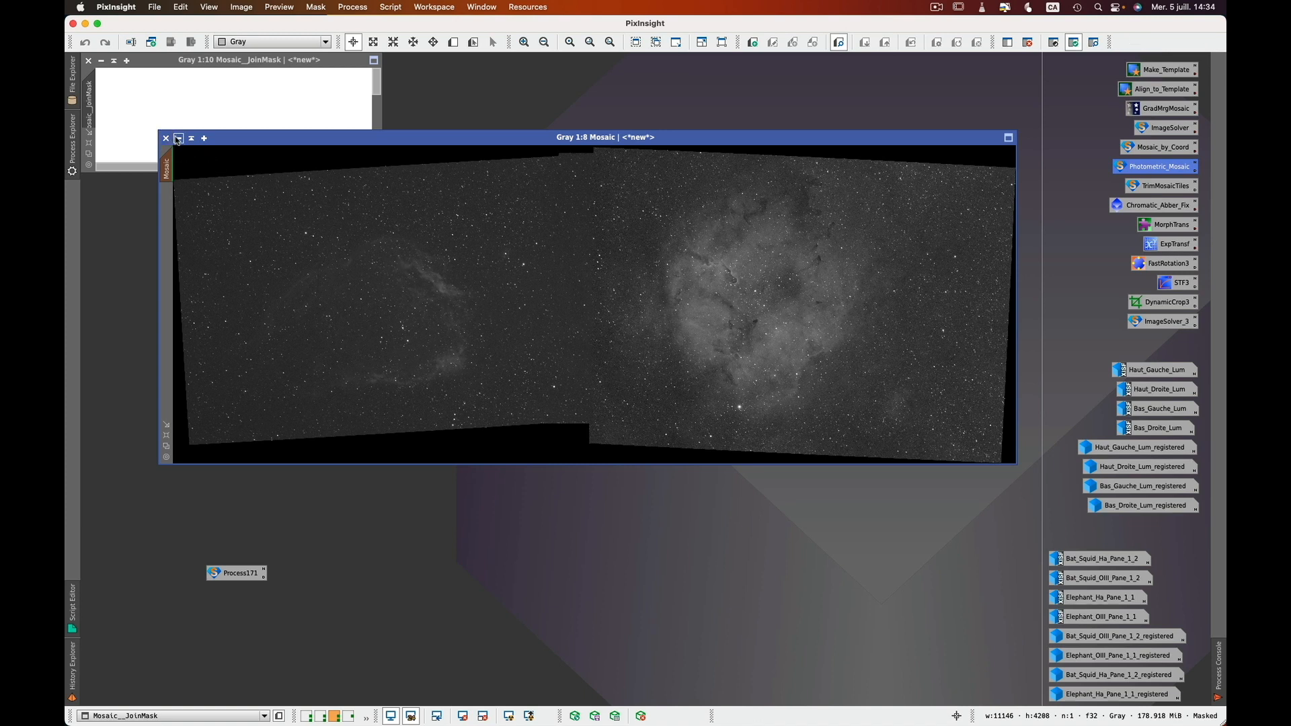
Discard the join mask image without saving, then iconize the Mosaic image and park it beside the saved process icons.
{"action": "left_click", "coordinate": [132, 109]}
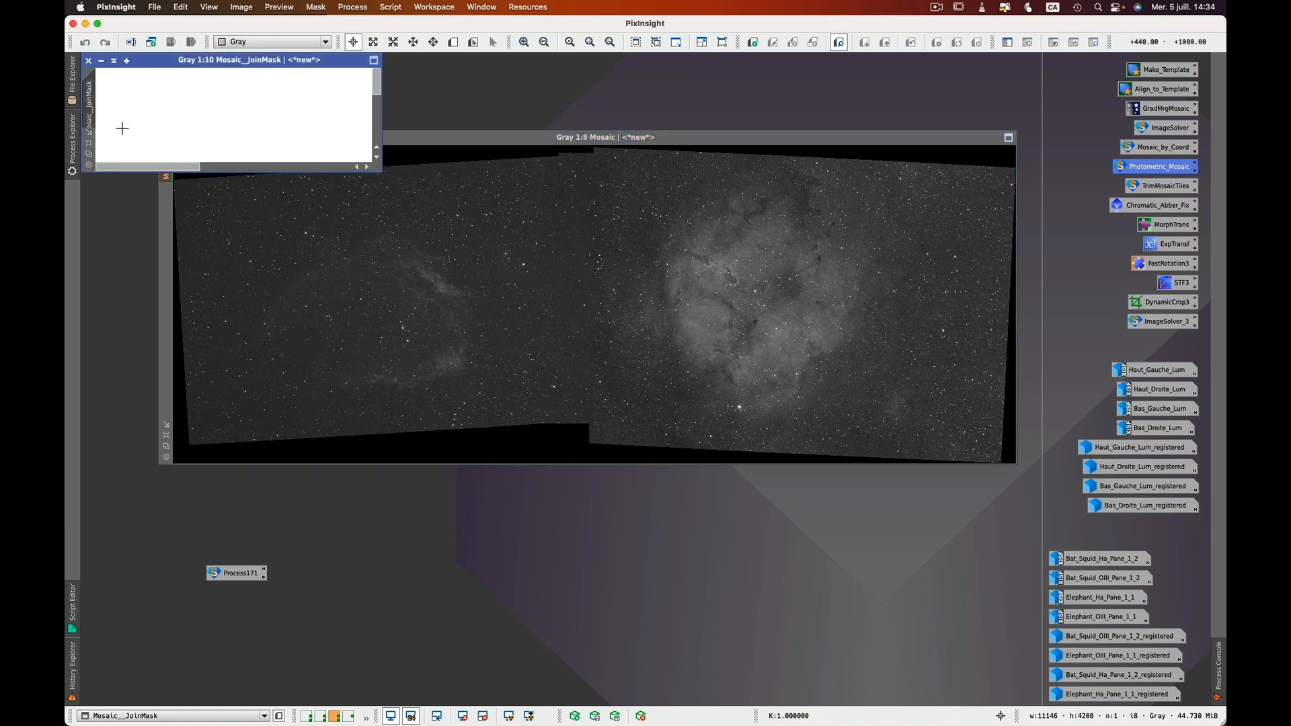
{"action": "left_click", "coordinate": [88, 60]}
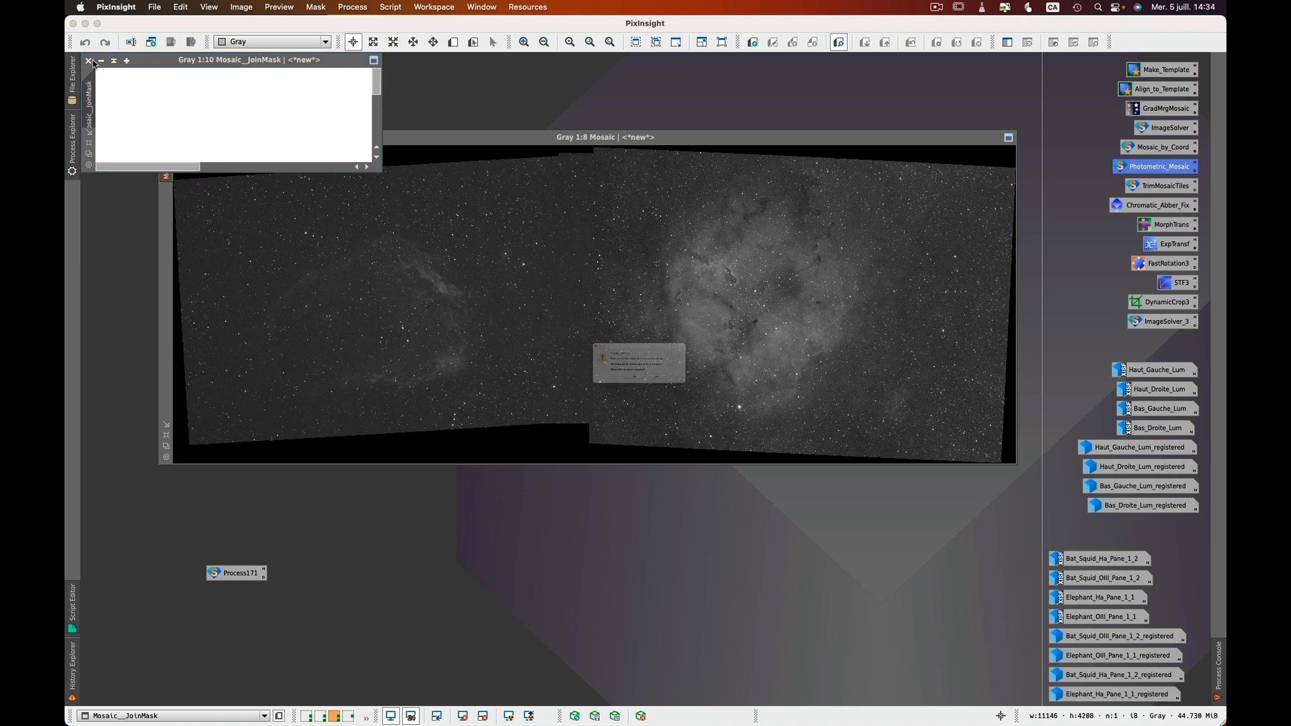
{"action": "left_click", "coordinate": [690, 402]}
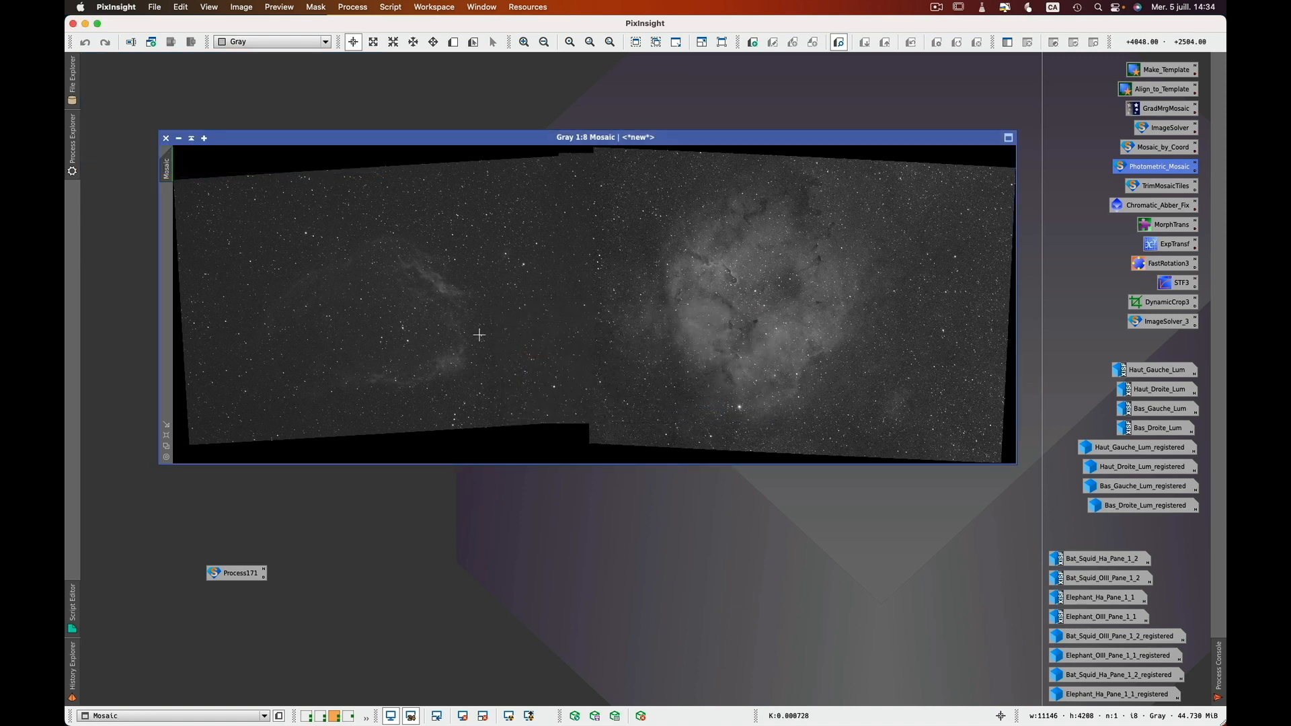
{"action": "left_click", "coordinate": [179, 140]}
{"action": "left_click_drag", "start_coordinate": [625, 312], "coordinate": [1005, 82]}
Execute the newly saved script icon in the global context, generate a second mosaic in Average combination mode and exit the script.
{"action": "left_click", "coordinate": [232, 578]}
{"action": "right_click", "coordinate": [233, 575]}
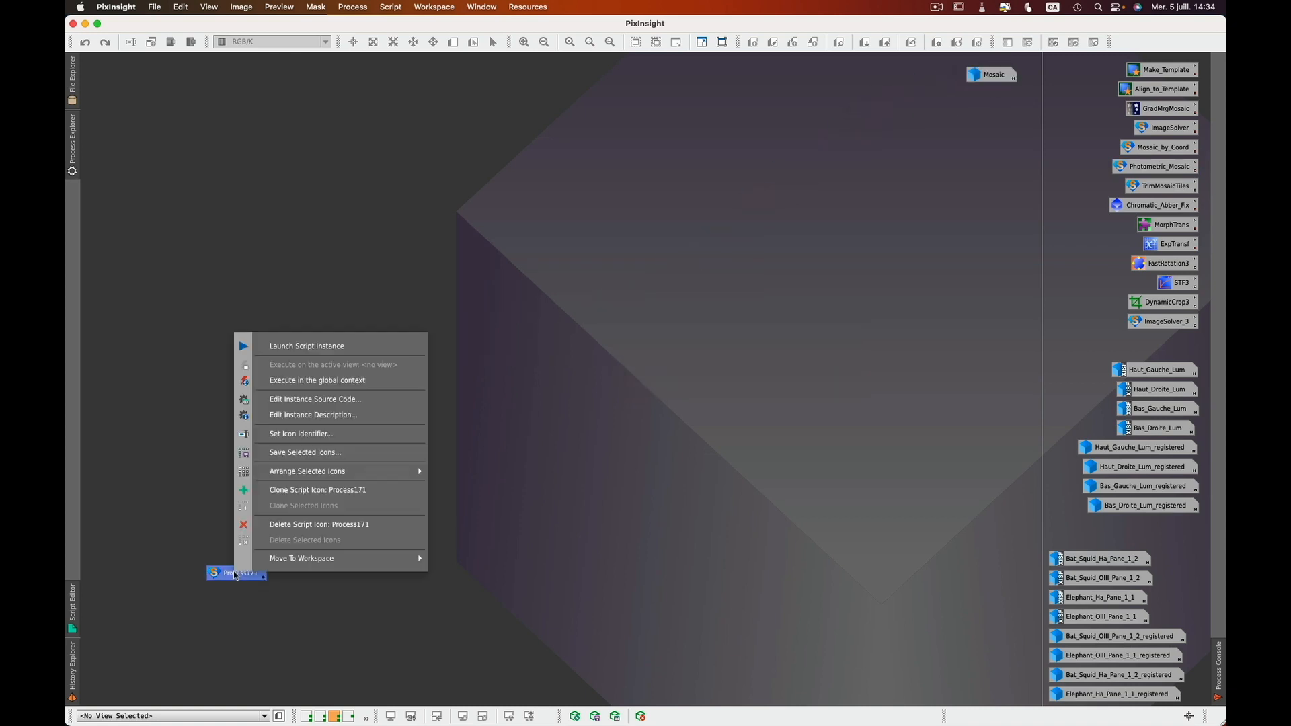
{"action": "left_click", "coordinate": [340, 380]}
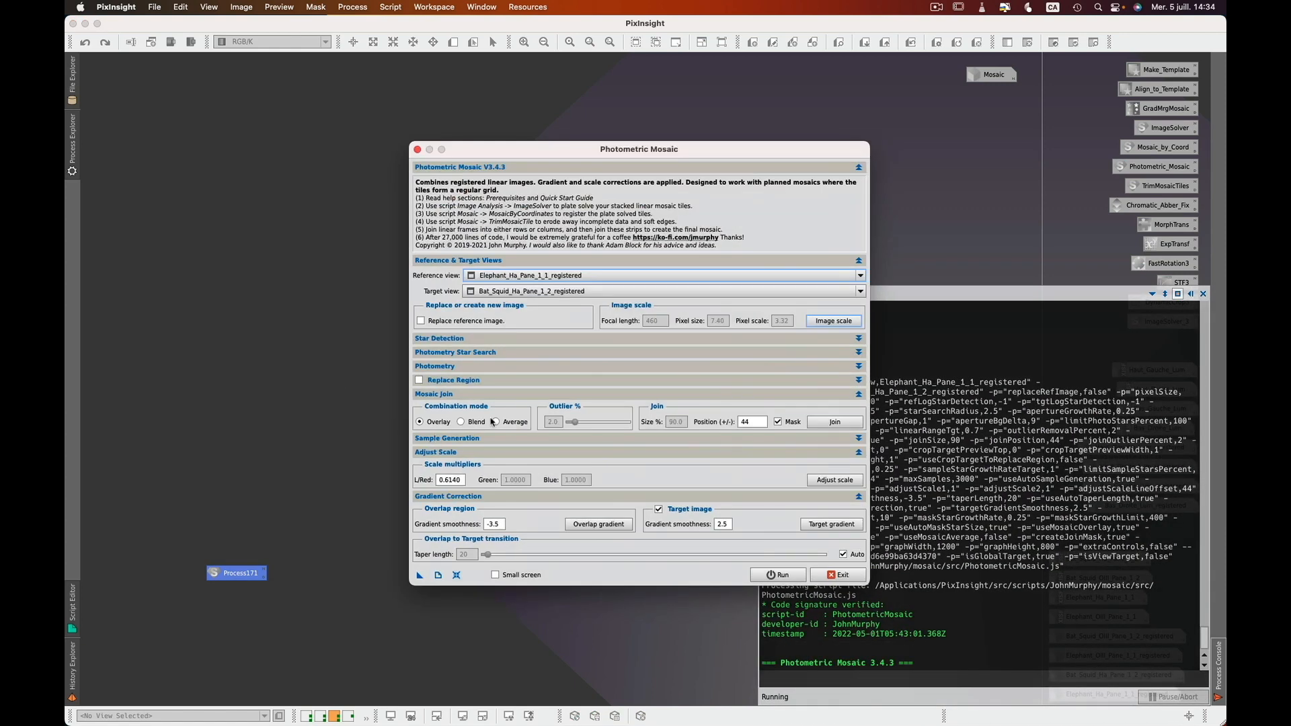
{"action": "left_click", "coordinate": [497, 422]}
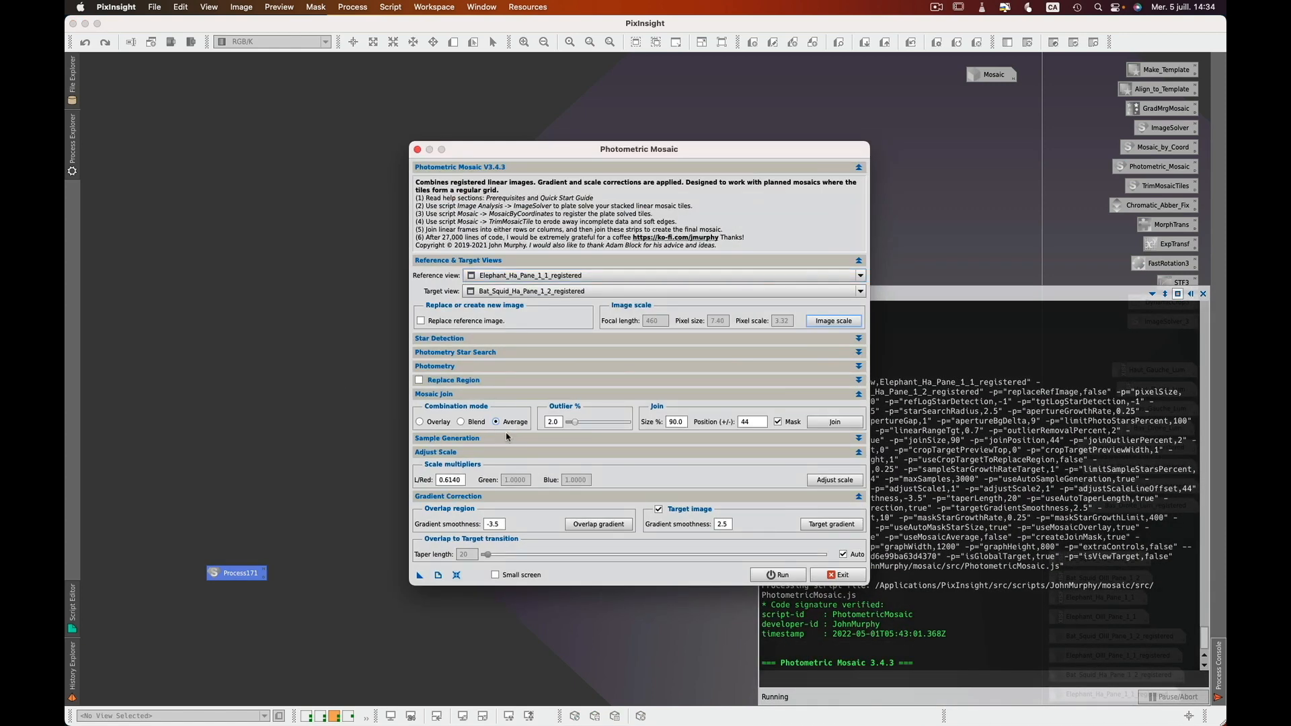
{"action": "mouse_move", "coordinate": [506, 433]}
{"action": "left_click", "coordinate": [780, 576]}
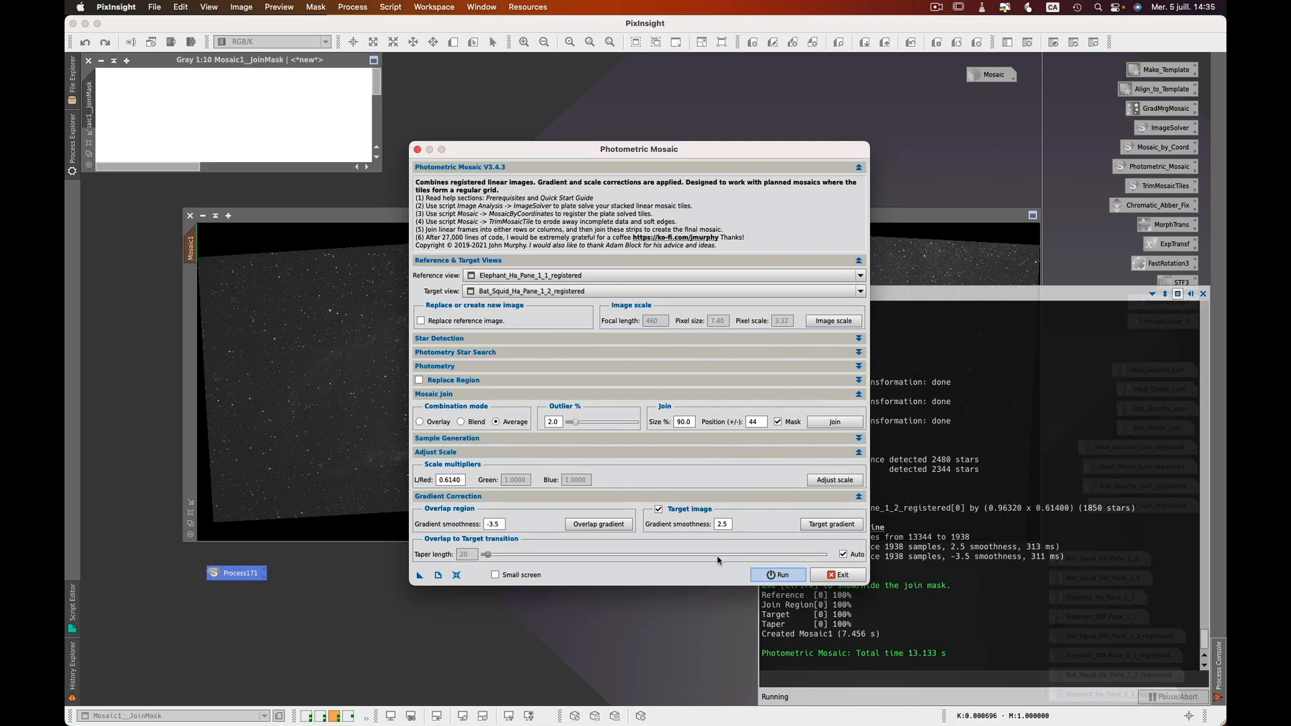
{"action": "left_click", "coordinate": [838, 575]}
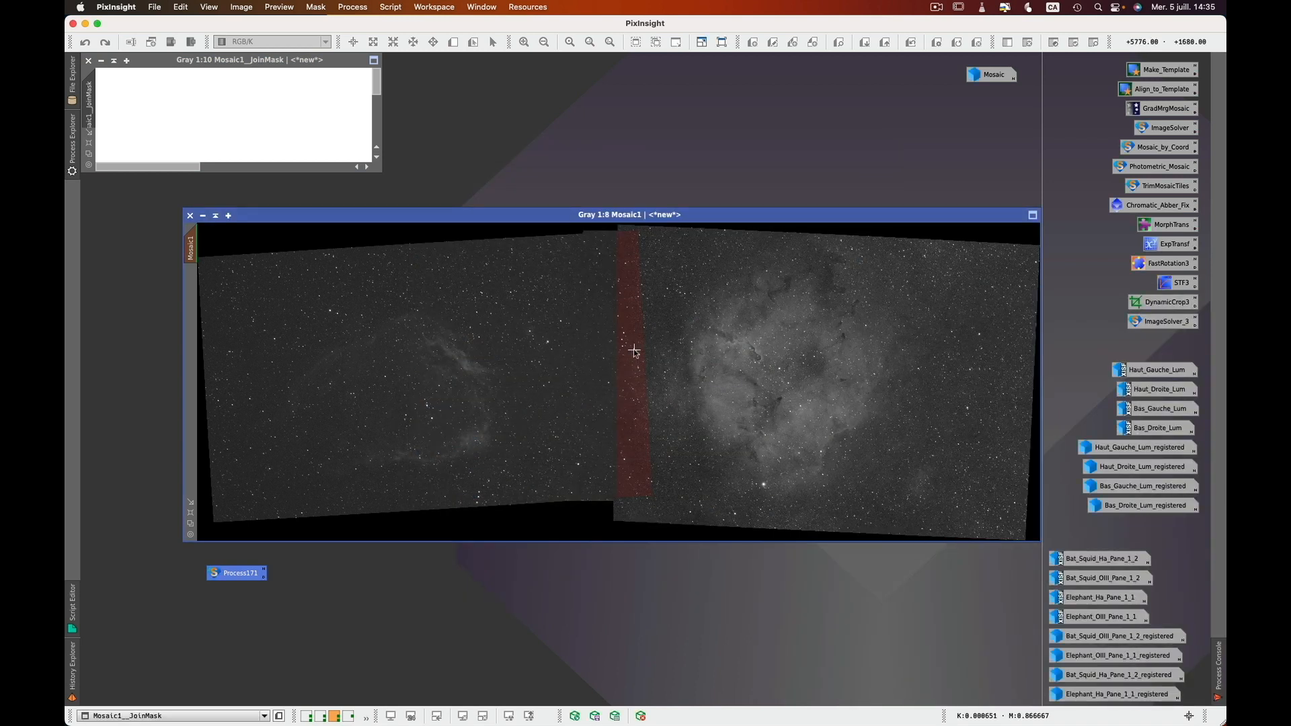
Examine the averaged join region of the Mosaic1 image with its red mask overlay hidden.
{"action": "scroll", "coordinate": [639, 360], "scroll_direction": "up", "scroll_amount": 3}
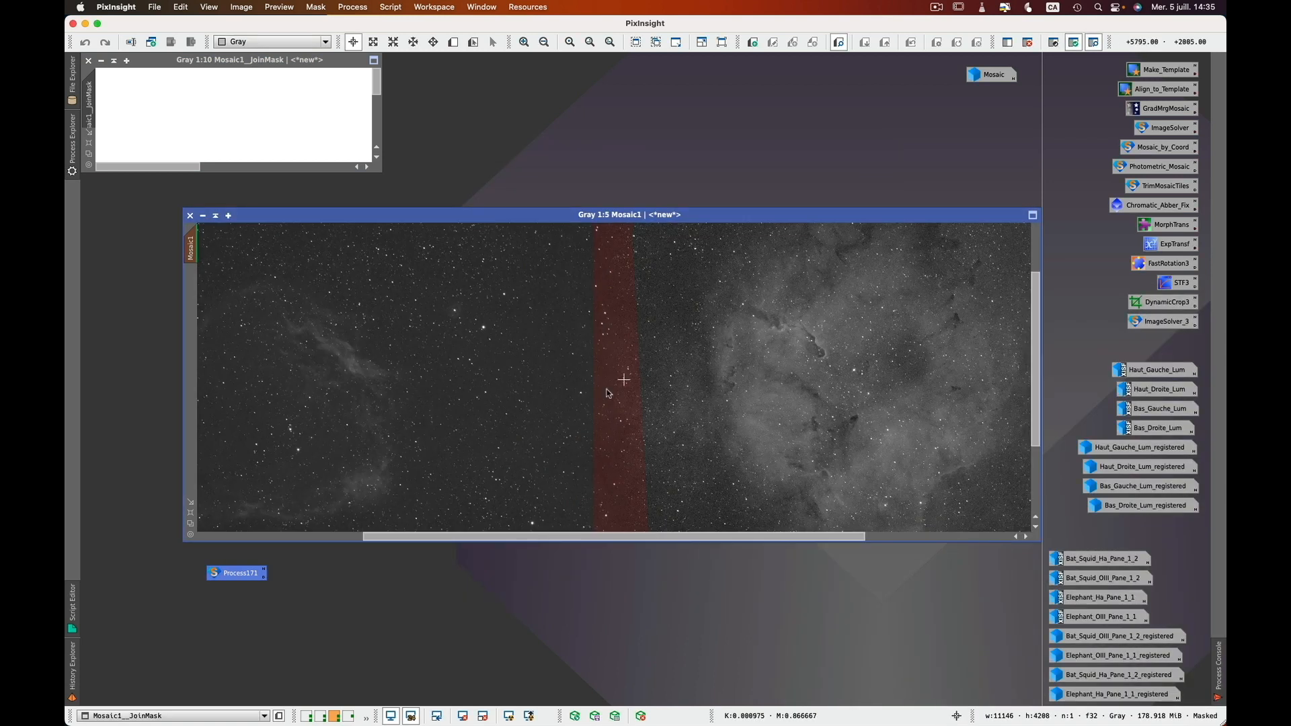
{"action": "scroll", "coordinate": [606, 392], "scroll_direction": "up", "scroll_amount": 2}
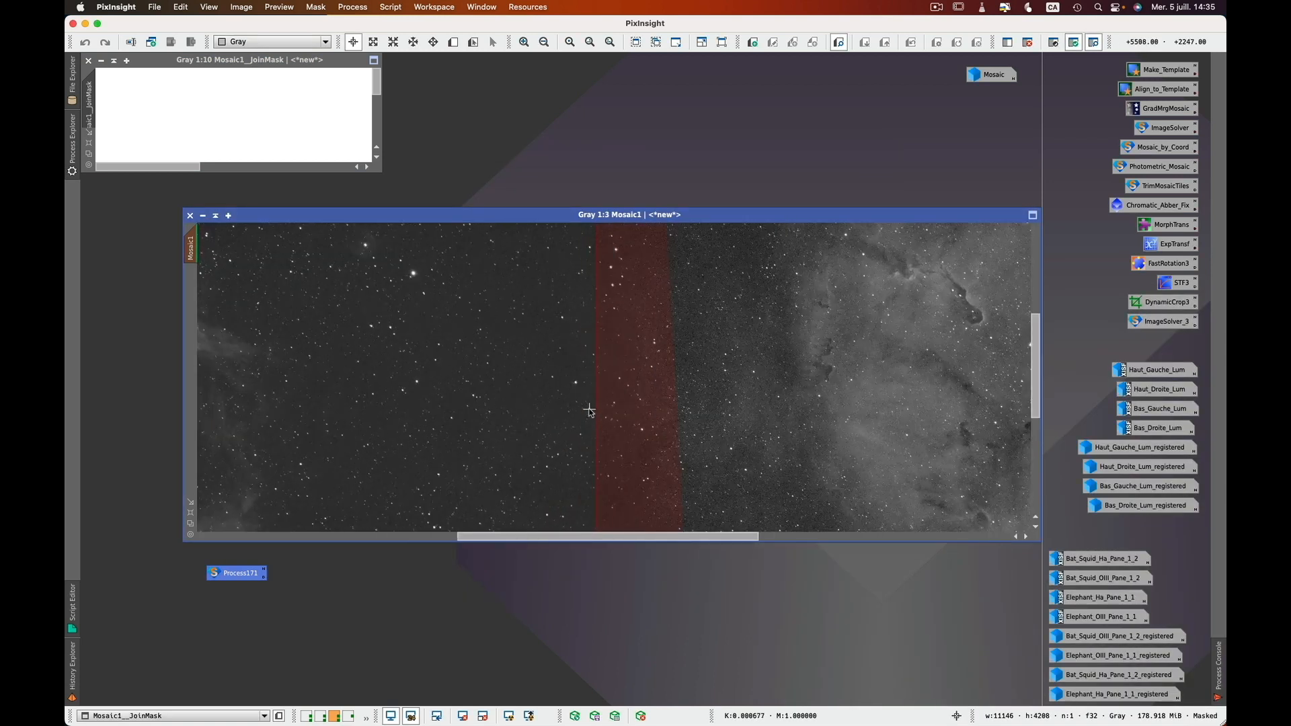
{"action": "left_click", "coordinate": [1093, 41]}
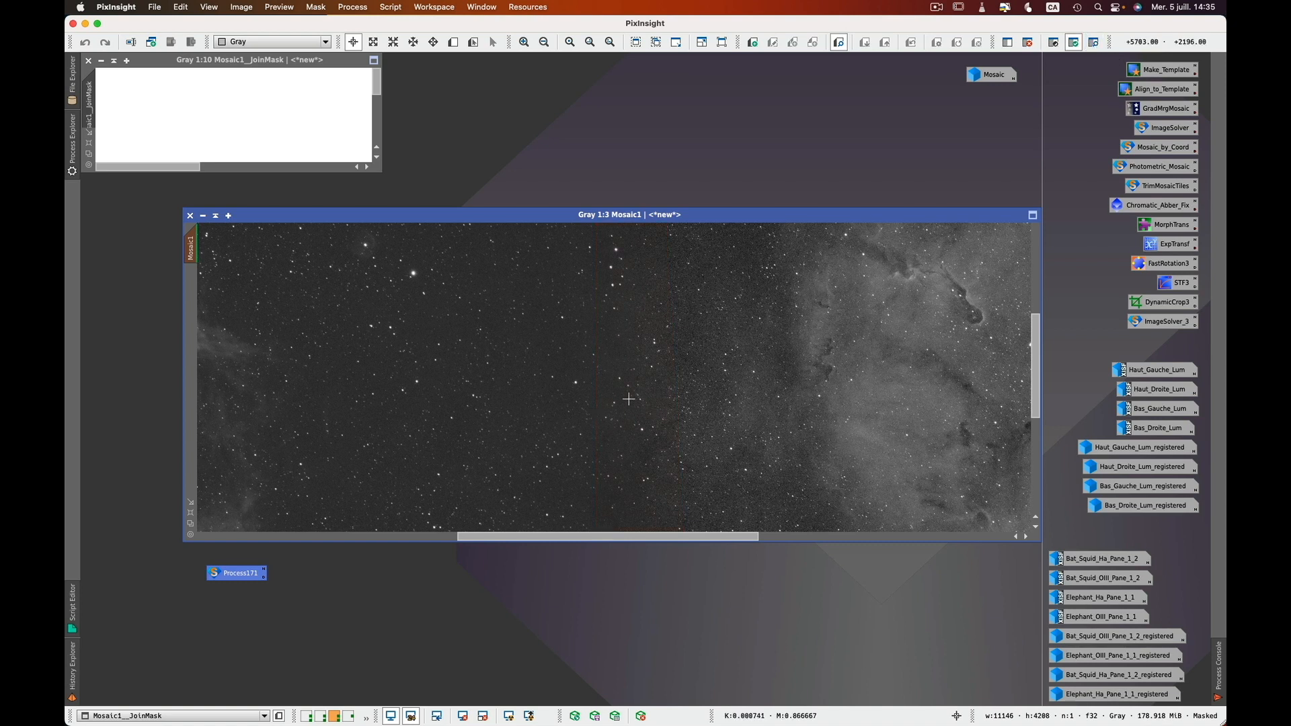
Check the averaged seam up close, then iconize the Mosaic1 image and park it beneath the Mosaic icon.
{"action": "scroll", "coordinate": [629, 399], "scroll_direction": "up", "scroll_amount": 3}
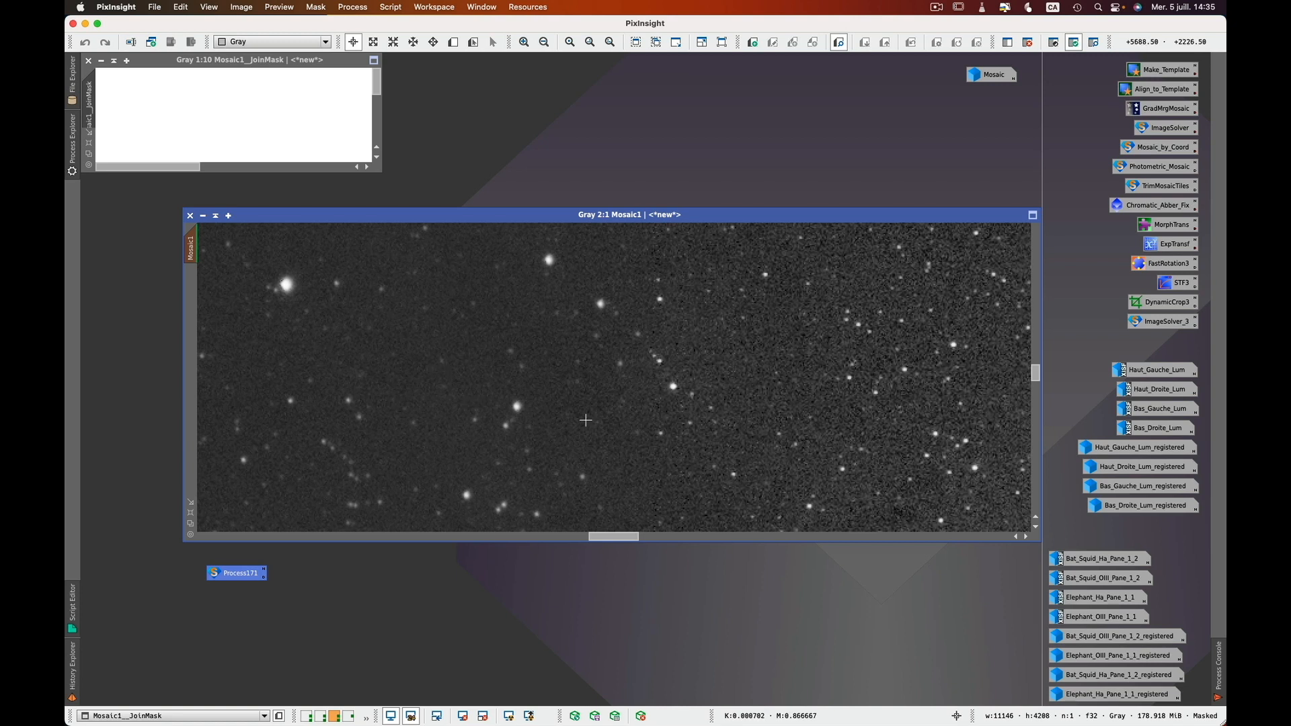
{"action": "scroll", "coordinate": [584, 420], "scroll_direction": "down", "scroll_amount": 1}
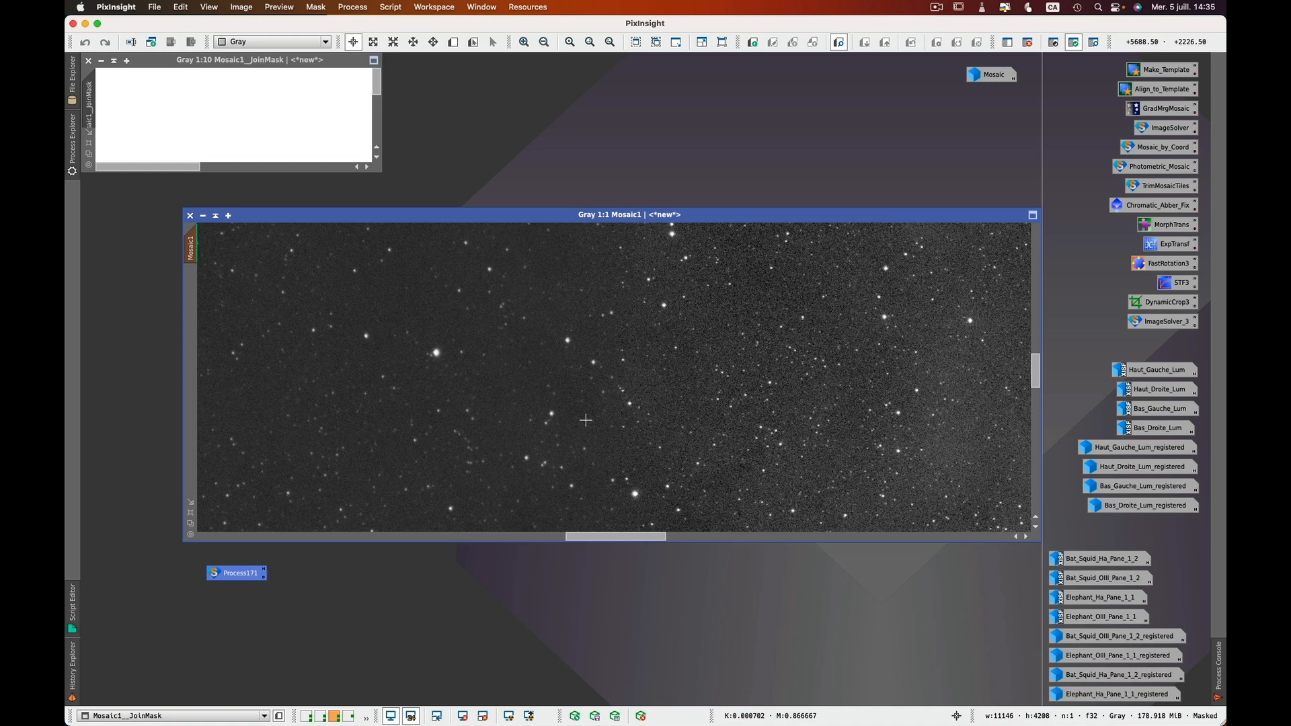
{"action": "scroll", "coordinate": [586, 420], "scroll_direction": "down", "scroll_amount": 1}
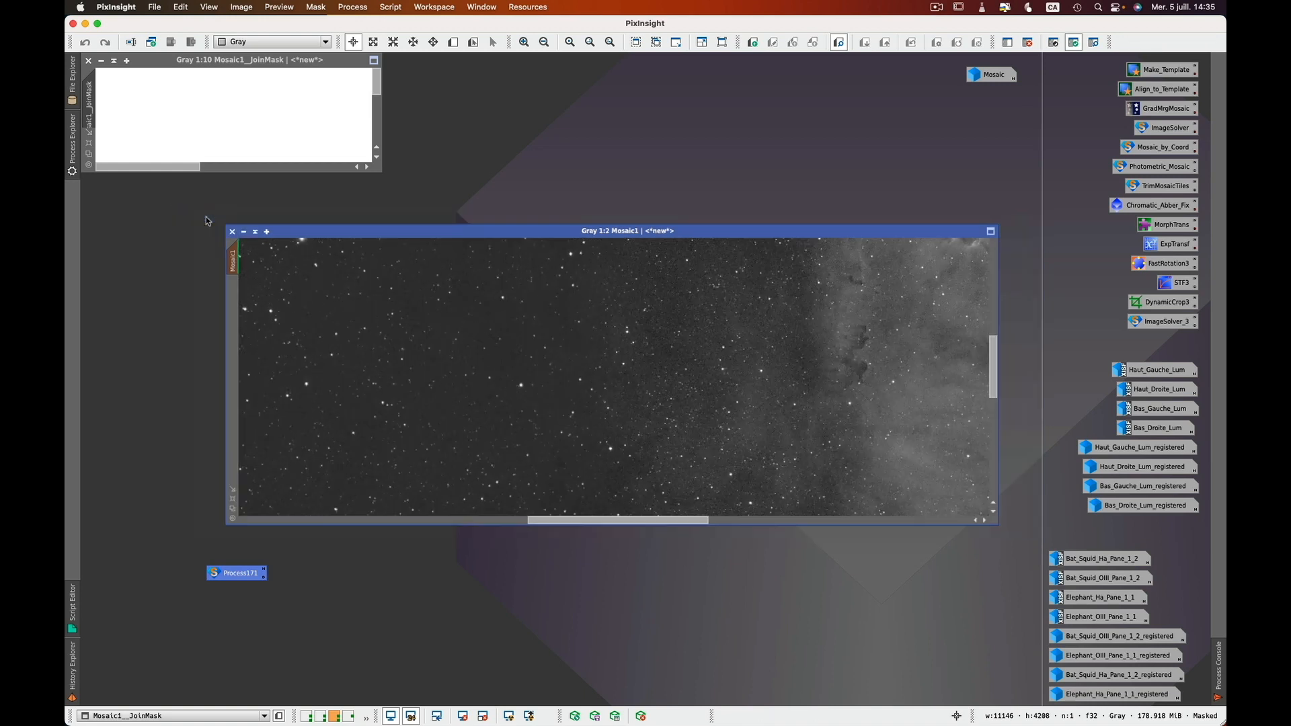
{"action": "left_click", "coordinate": [202, 216]}
{"action": "left_click_drag", "start_coordinate": [642, 390], "coordinate": [996, 107]}
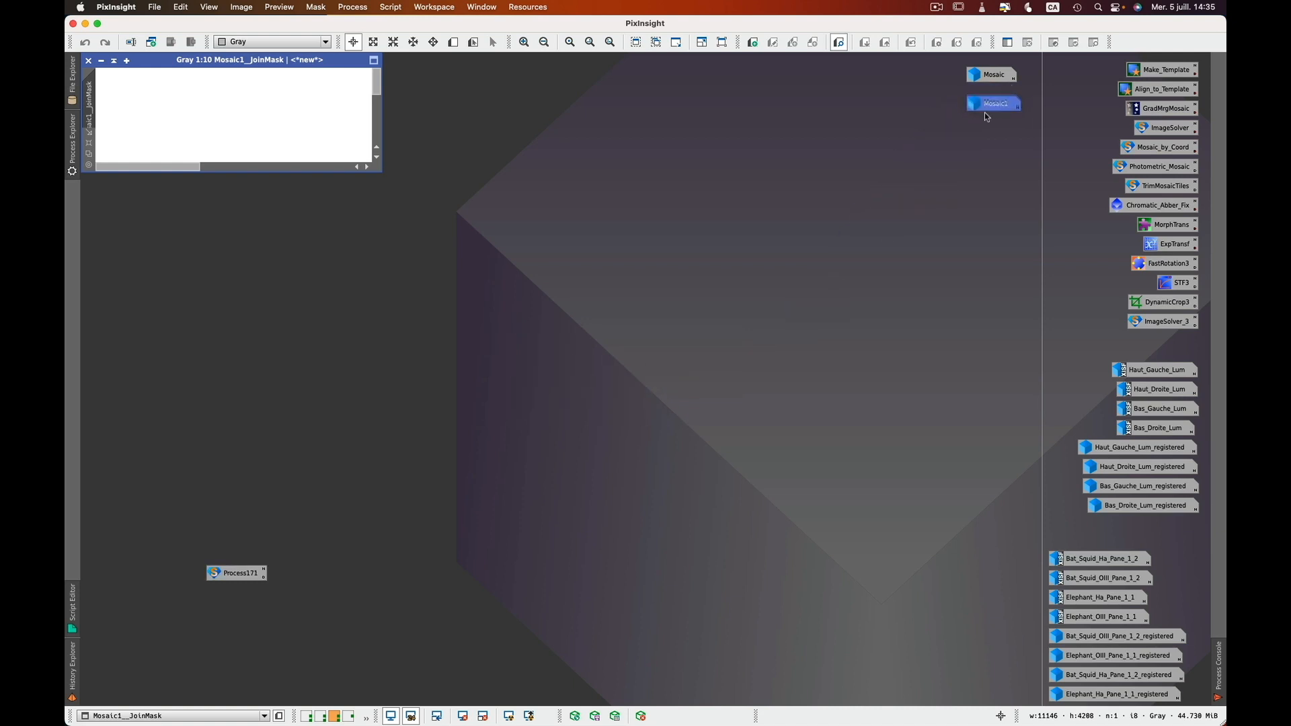
View the finished Sh2_129_Ha and Sh2_129_OIII mosaics in the NarrowBand workspace, then iconize both again.
{"action": "left_click", "coordinate": [322, 717]}
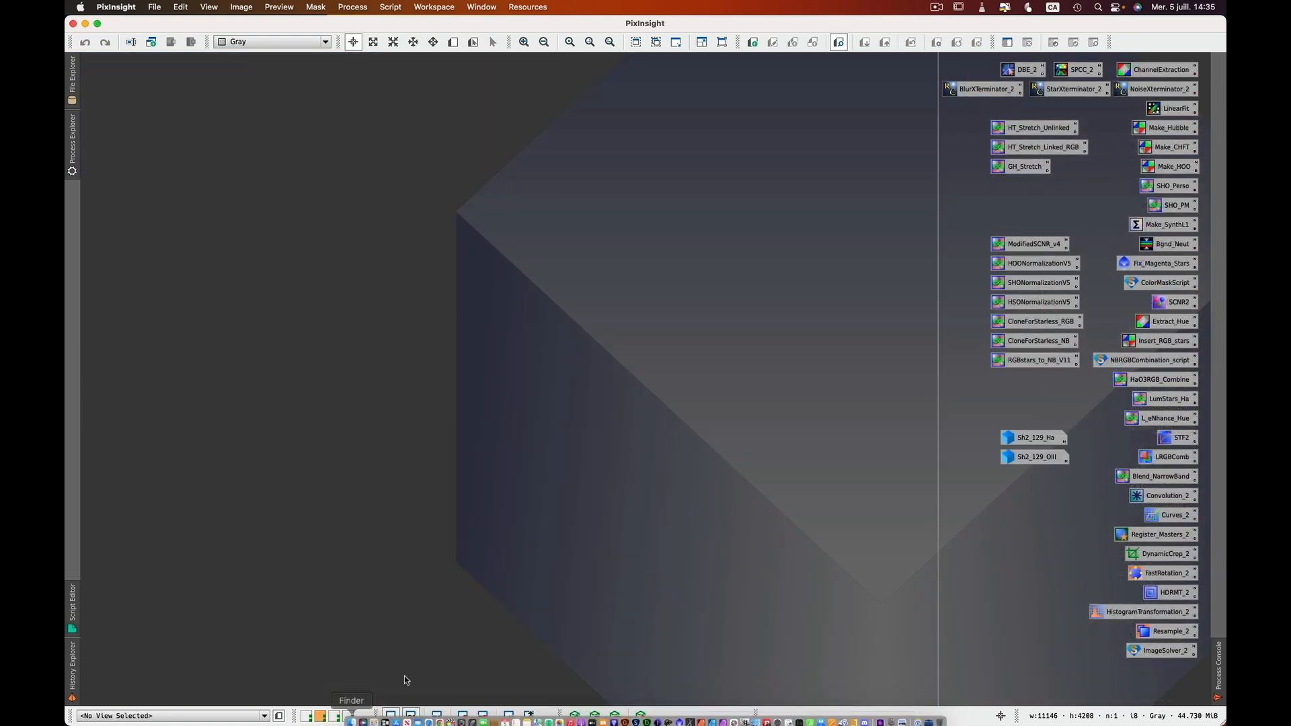
{"action": "left_click_drag", "start_coordinate": [1034, 441], "coordinate": [1035, 460]}
{"action": "double_click", "coordinate": [1036, 457]}
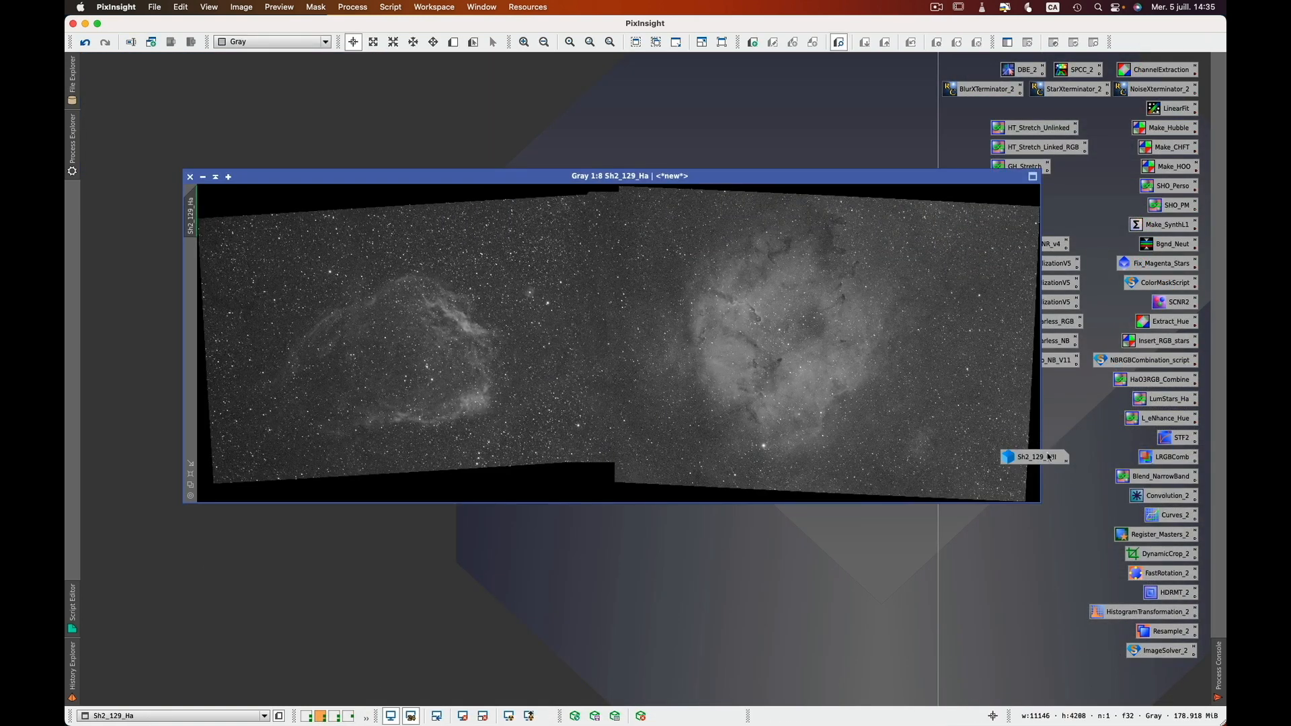
{"action": "double_click", "coordinate": [1039, 457]}
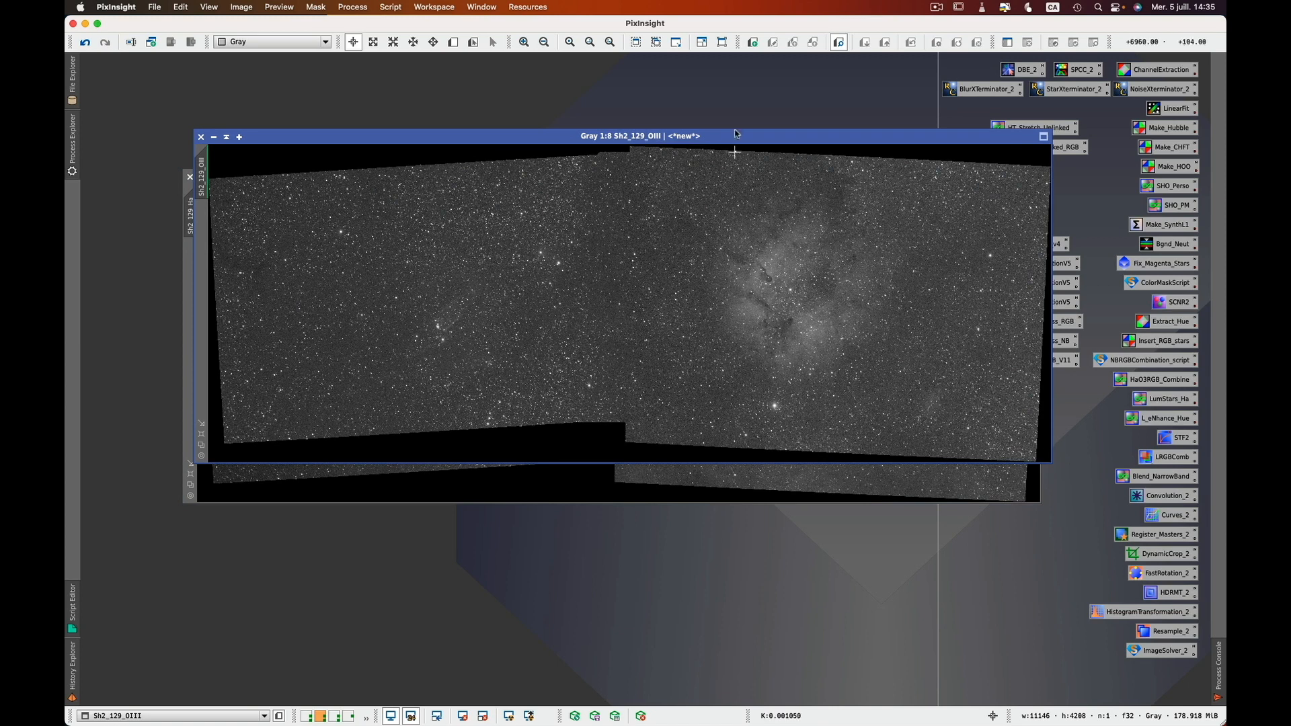
{"action": "left_click_drag", "start_coordinate": [730, 142], "coordinate": [706, 327]}
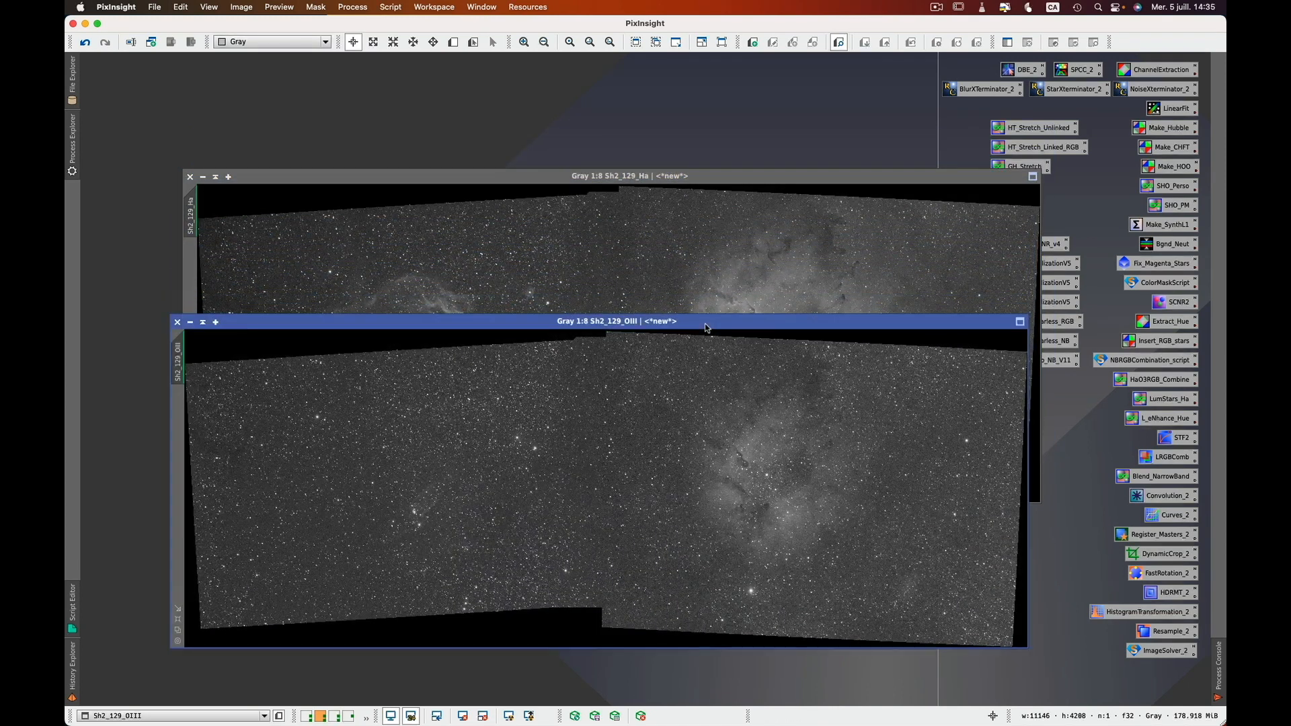
{"action": "left_click", "coordinate": [190, 324]}
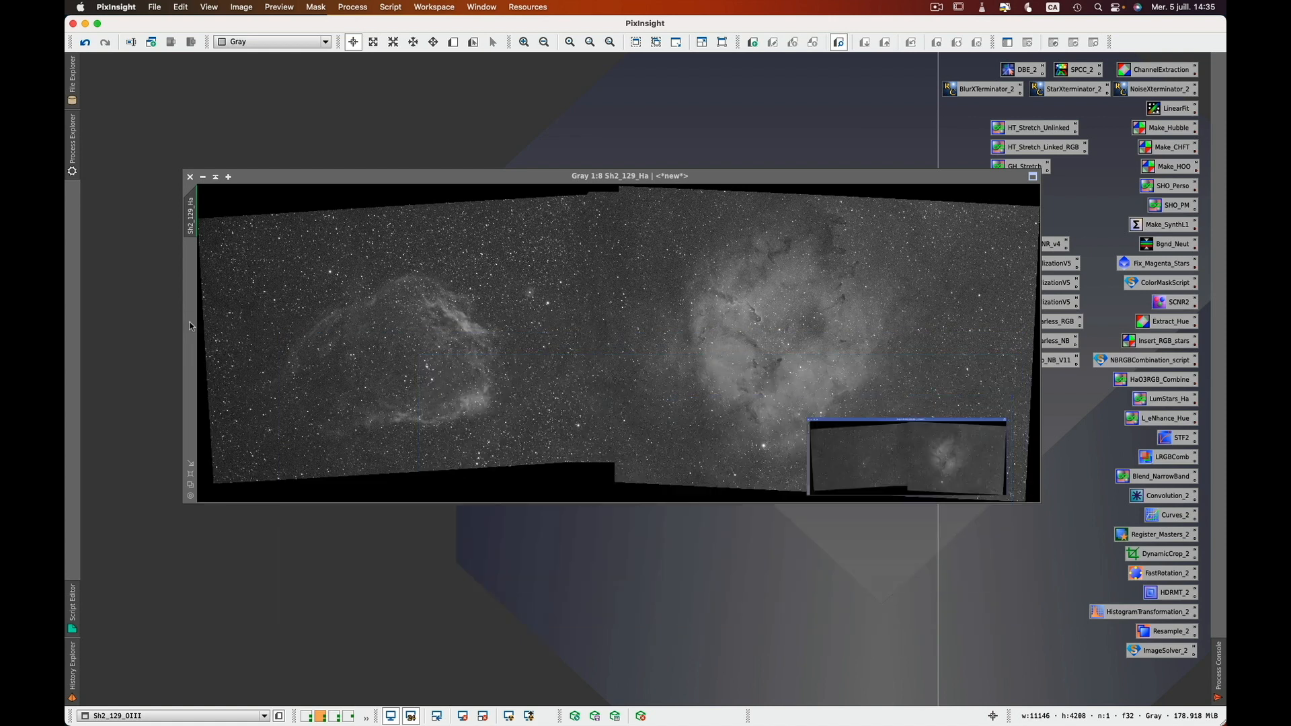
{"action": "left_click", "coordinate": [203, 178]}
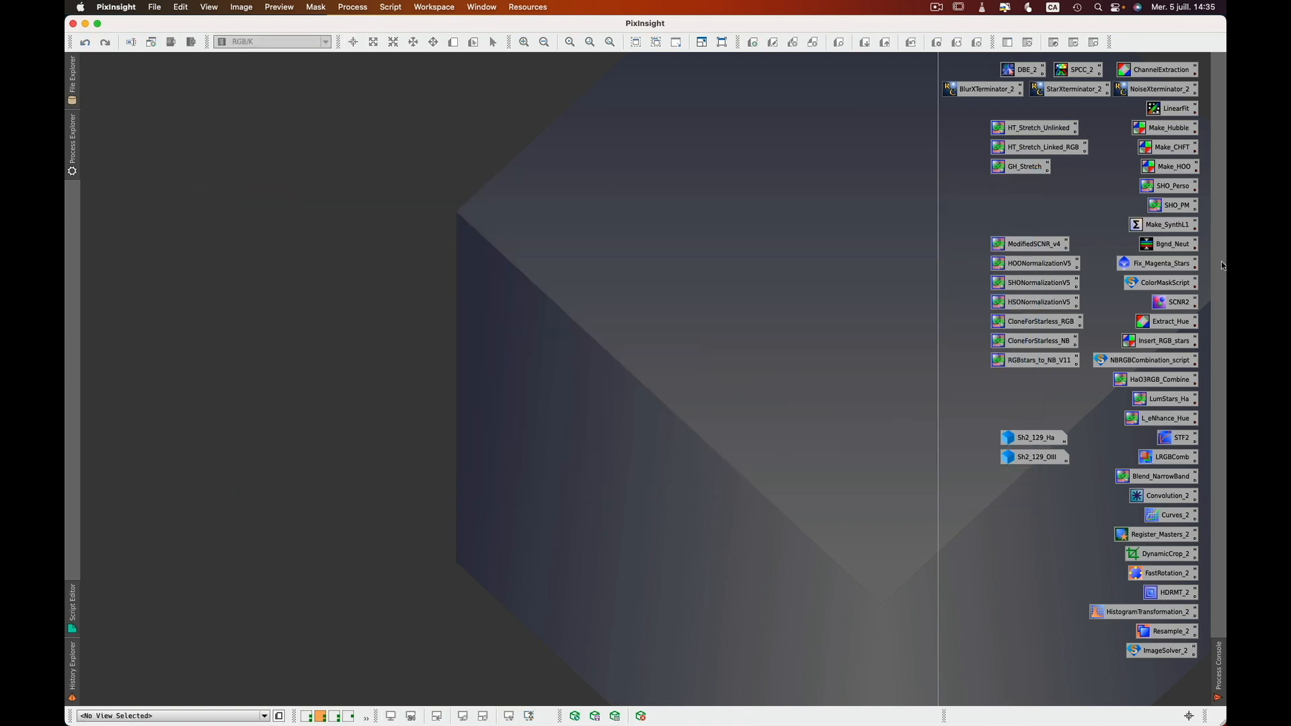
Combine the mosaics into an HOO colour image with Sh2_129_Ha as red and Sh2_129_OIII as green and blue, using ChannelCombination.
{"action": "double_click", "coordinate": [1176, 171]}
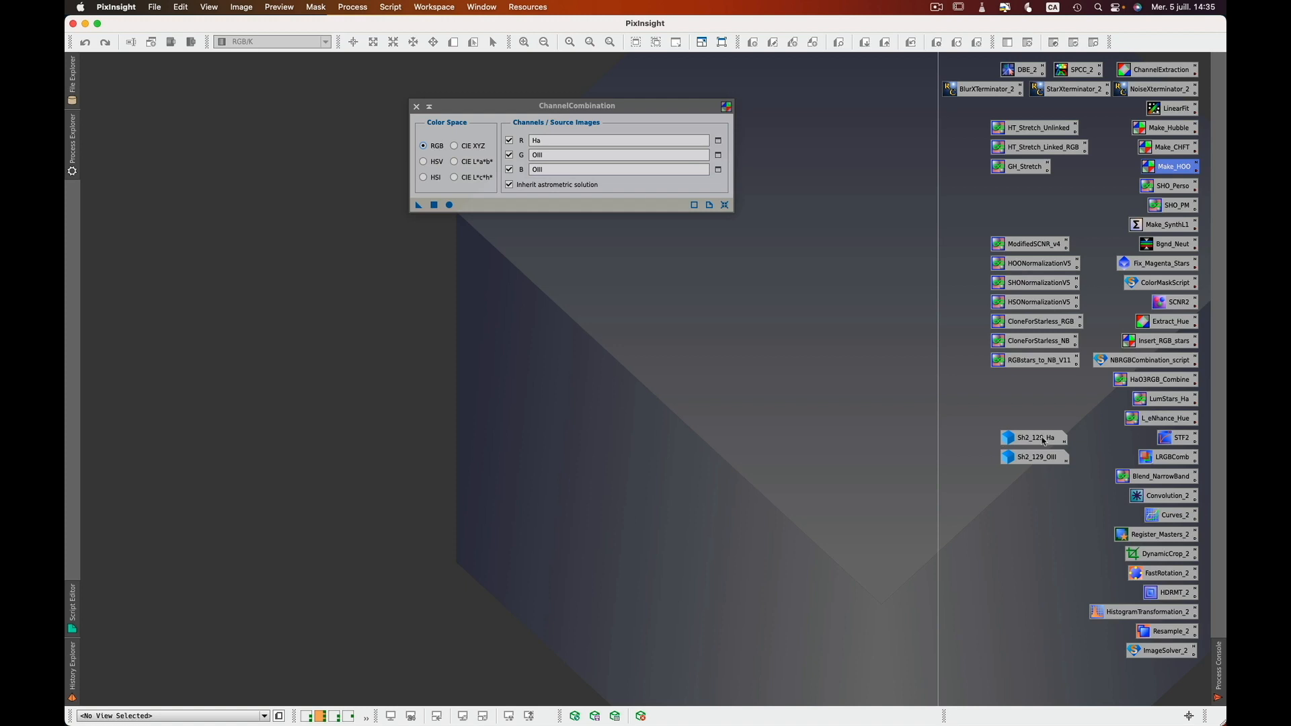
{"action": "left_click_drag", "start_coordinate": [1044, 442], "coordinate": [647, 147]}
{"action": "left_click_drag", "start_coordinate": [1062, 468], "coordinate": [640, 158]}
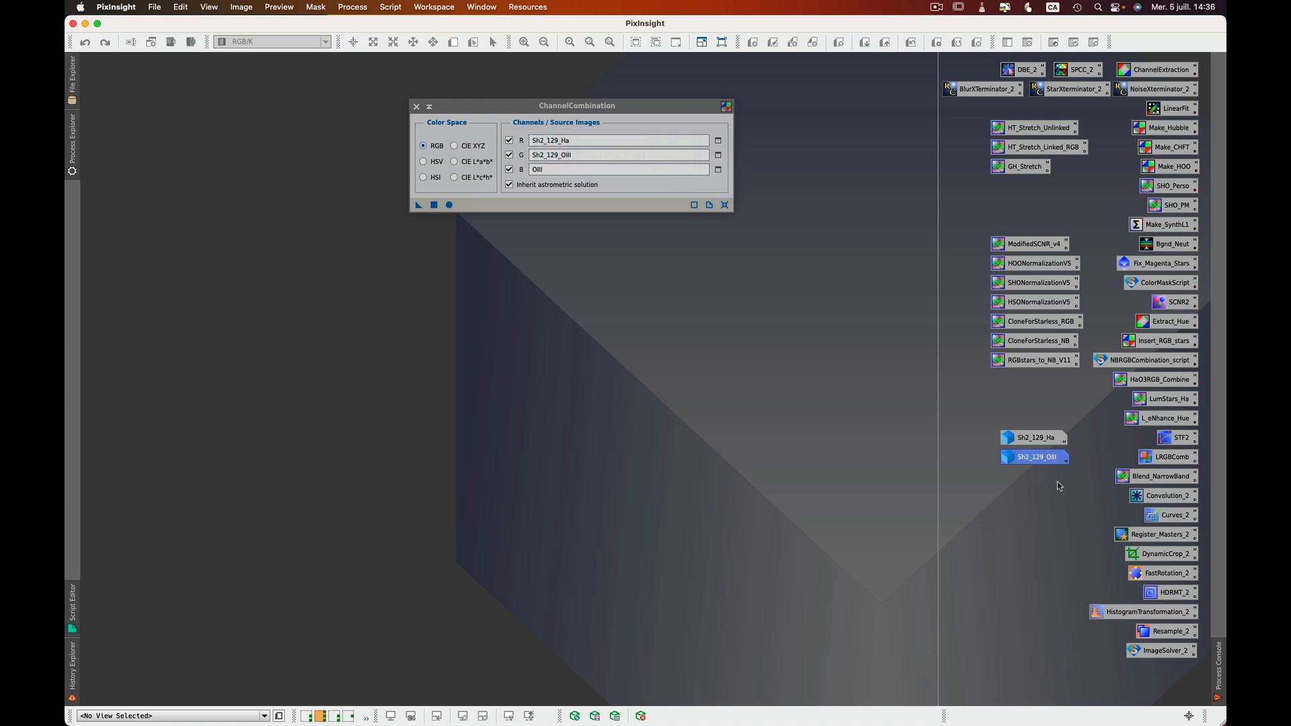
{"action": "left_click_drag", "start_coordinate": [1050, 457], "coordinate": [632, 170]}
{"action": "left_click_drag", "start_coordinate": [528, 182], "coordinate": [528, 183]}
{"action": "left_click", "coordinate": [449, 205]}
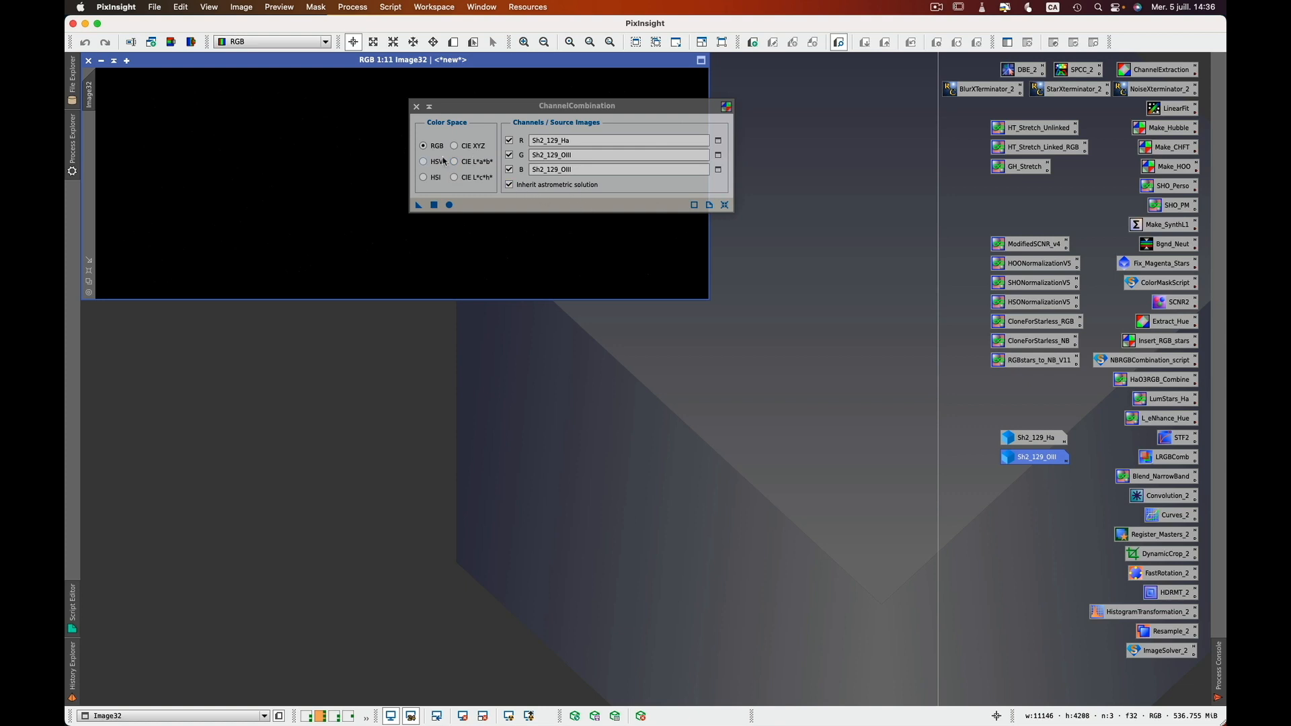
{"action": "left_click", "coordinate": [416, 105]}
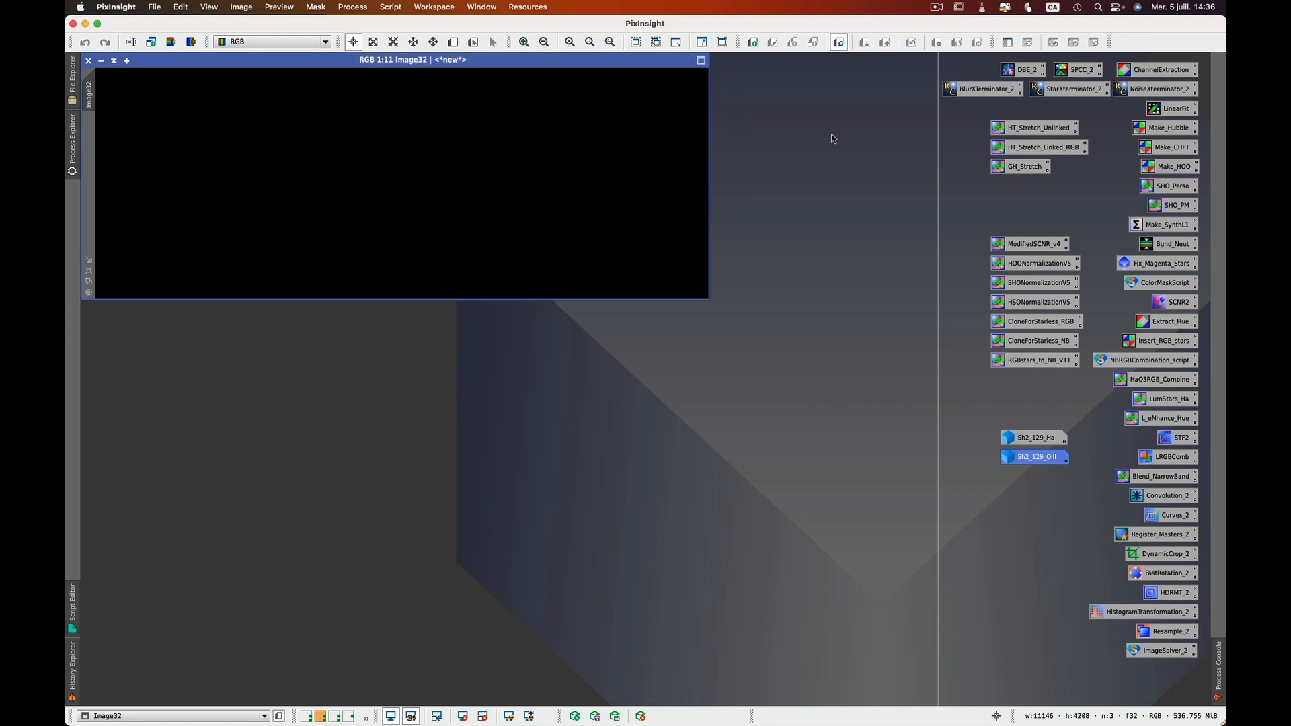
Auto-stretch the new HOO colour mosaic's display with ScreenTransferFunction set to track the active view.
{"action": "double_click", "coordinate": [1175, 443]}
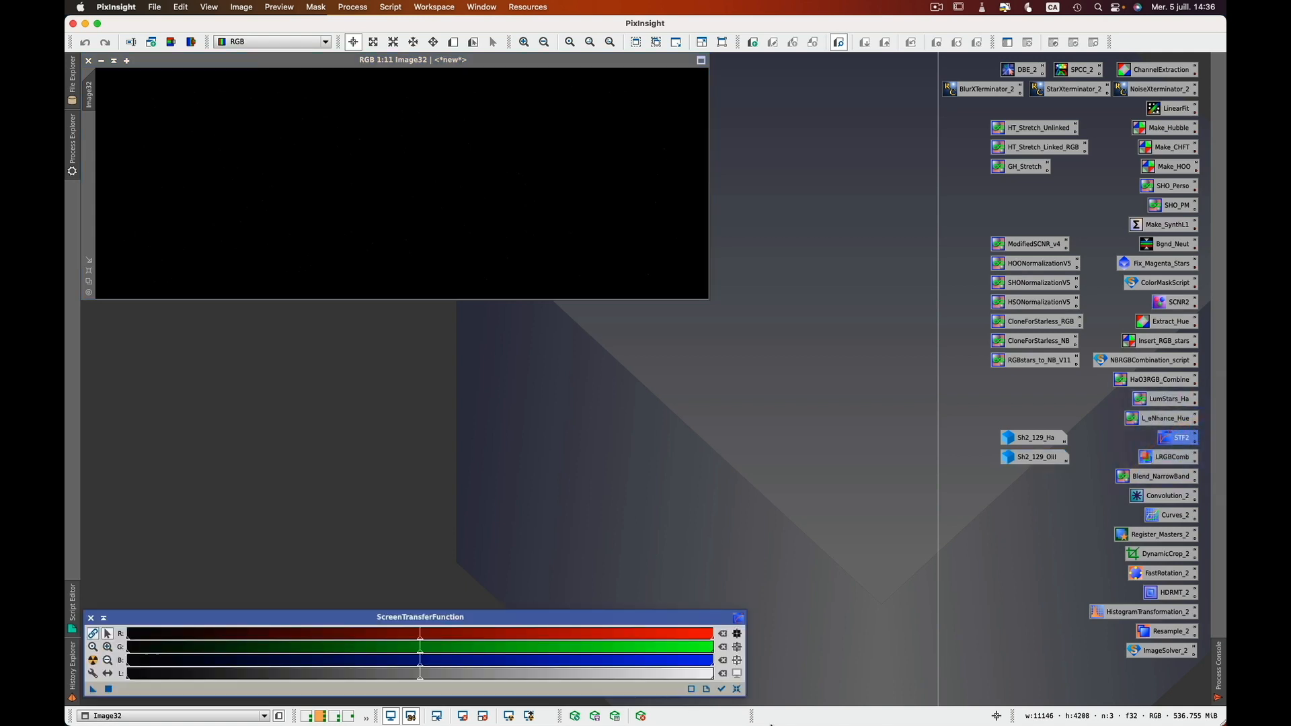
{"action": "left_click", "coordinate": [721, 688]}
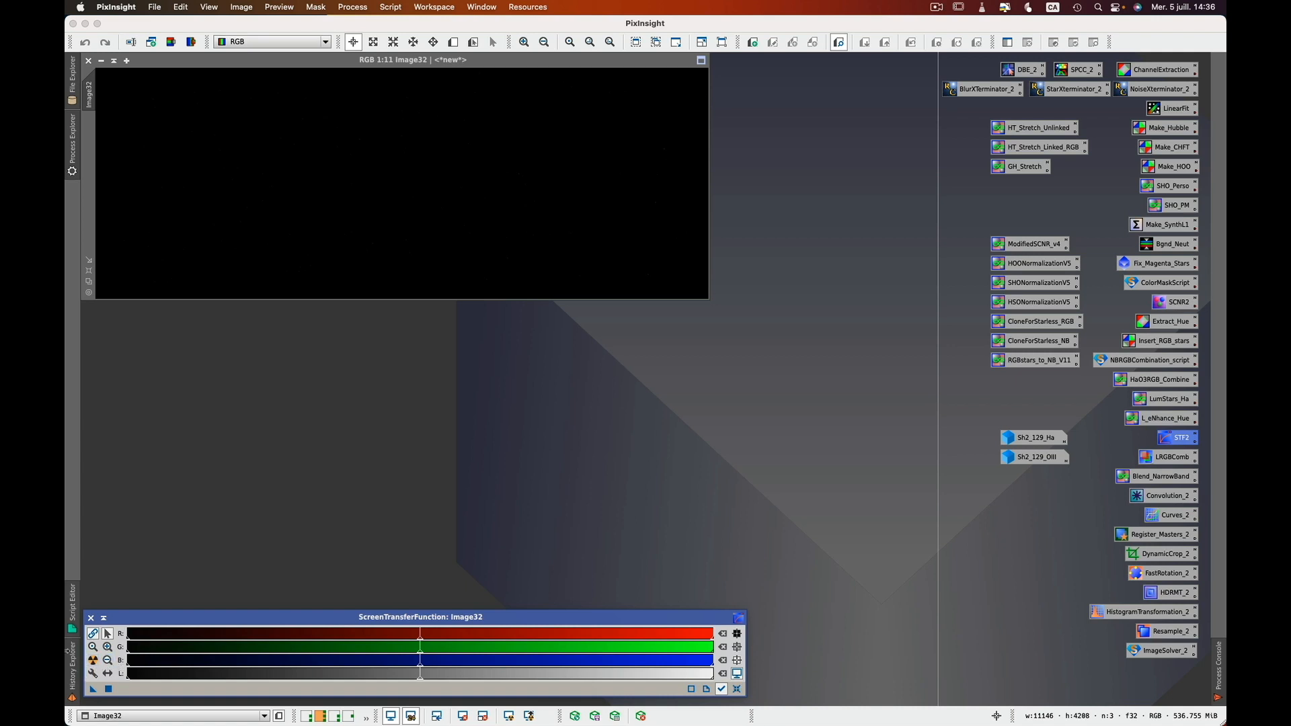
{"action": "left_click", "coordinate": [92, 660]}
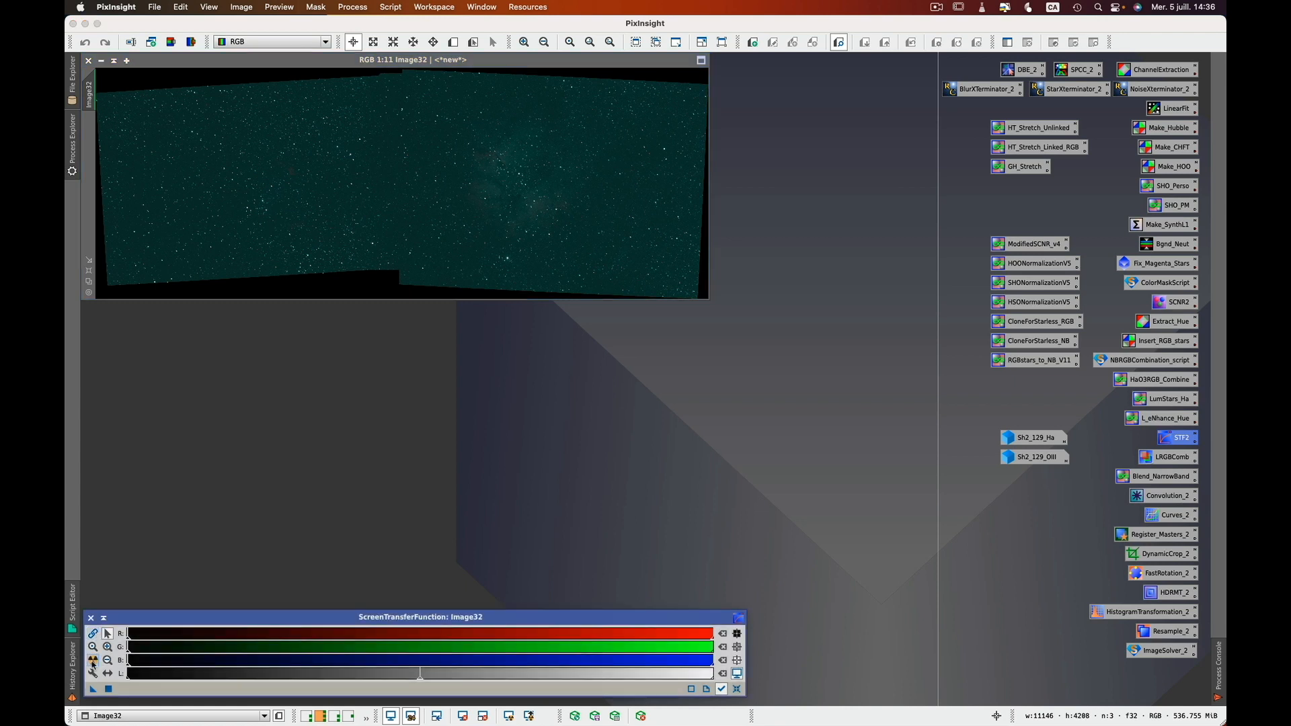
{"action": "left_click", "coordinate": [93, 661]}
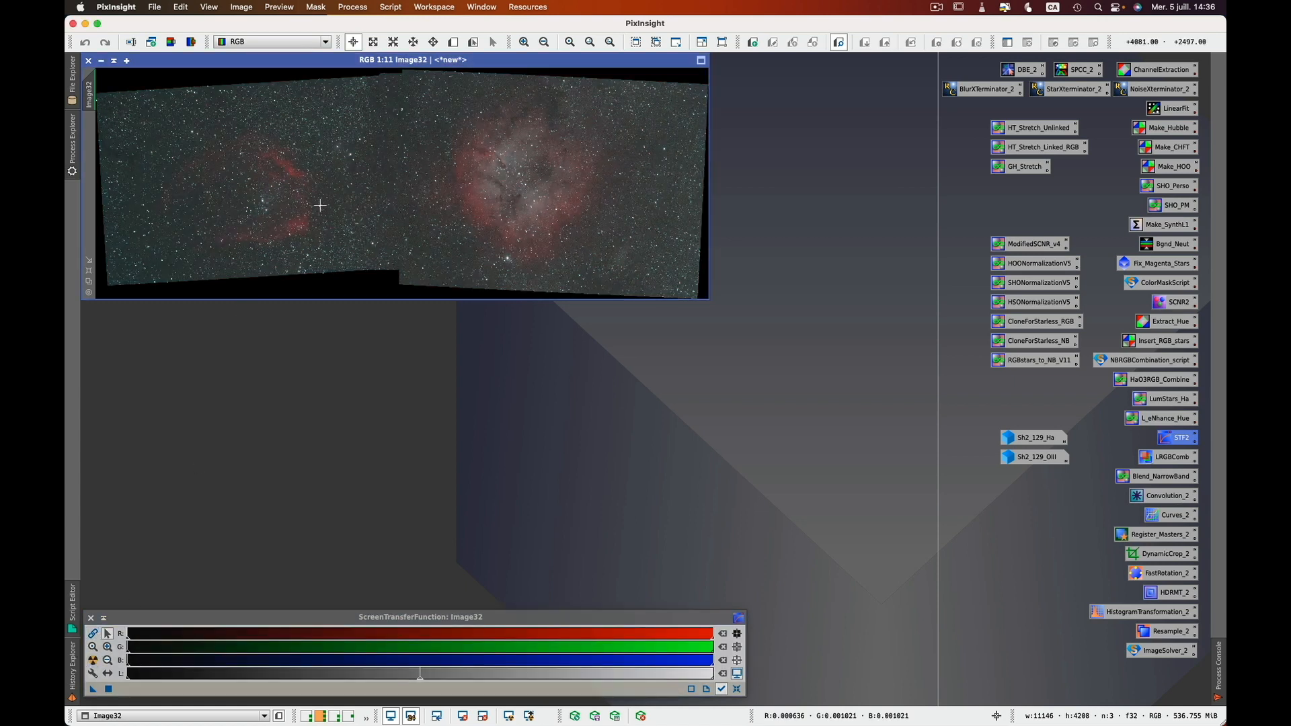
Examine the nebulae in the stretched colour mosaic, then view the processed HOO image in the first workspace.
{"action": "left_click", "coordinate": [382, 179]}
{"action": "left_click_drag", "start_coordinate": [381, 179], "coordinate": [266, 181]}
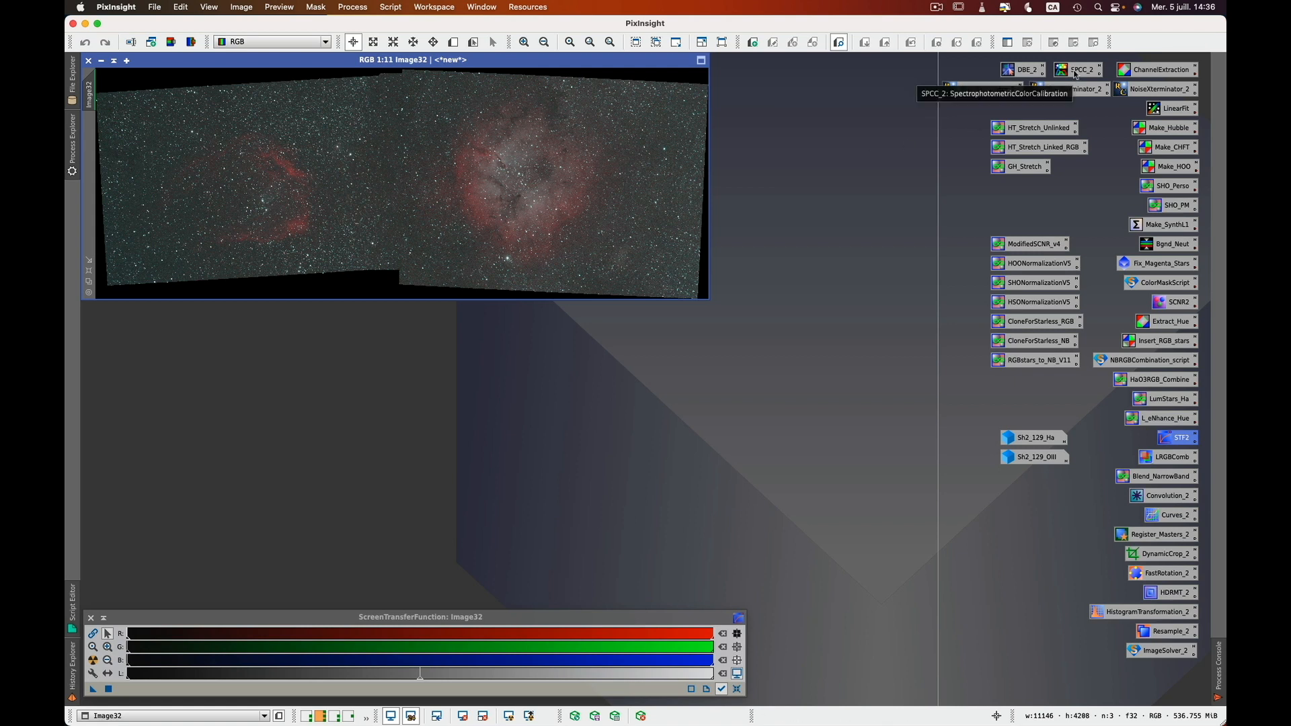
{"action": "left_click_drag", "start_coordinate": [607, 182], "coordinate": [573, 160]}
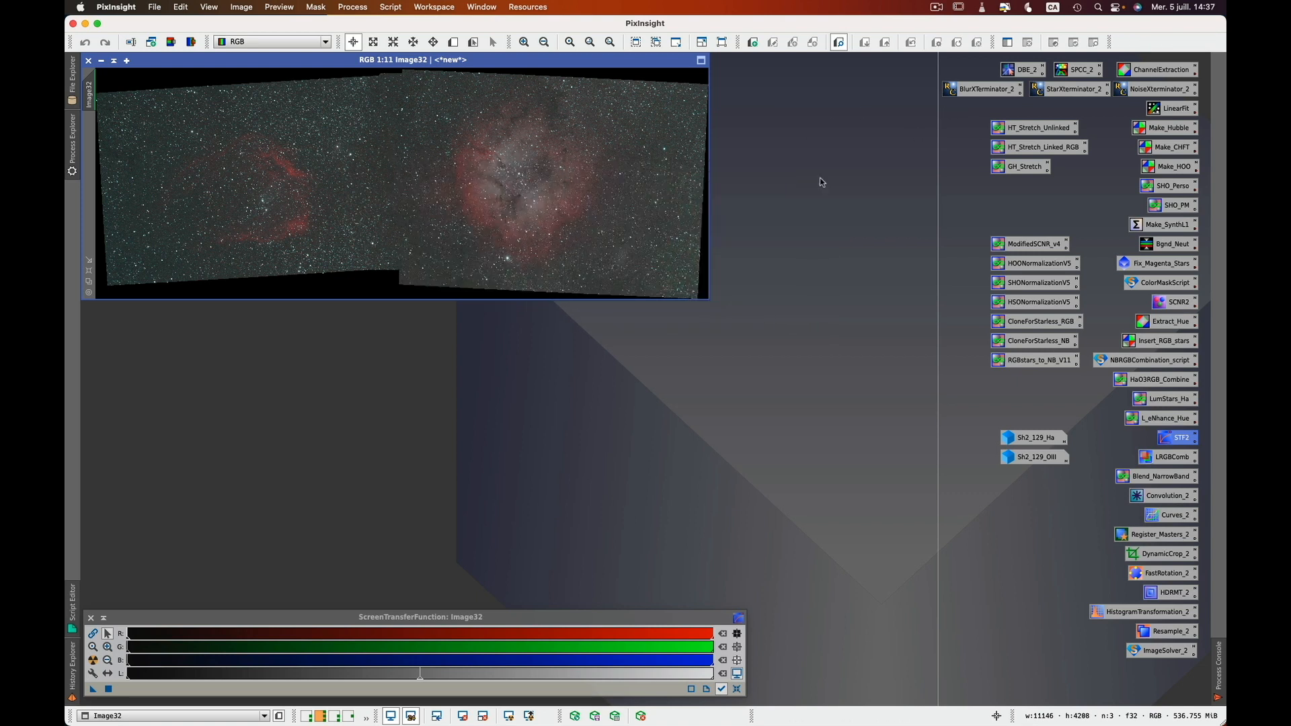
{"action": "left_click", "coordinate": [309, 717]}
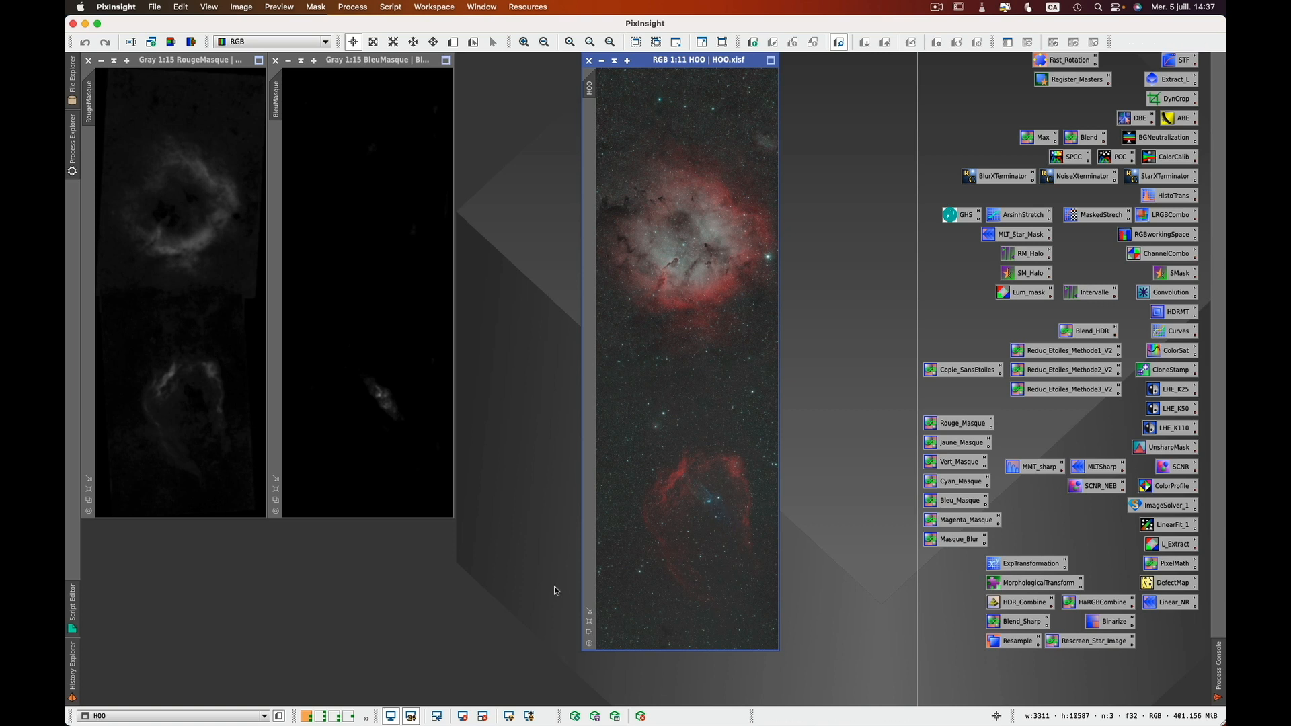
Clear the Mosaic workspace of the Mosaic1 join mask, the Process171 script icon and both test mosaics.
{"action": "left_click", "coordinate": [335, 717]}
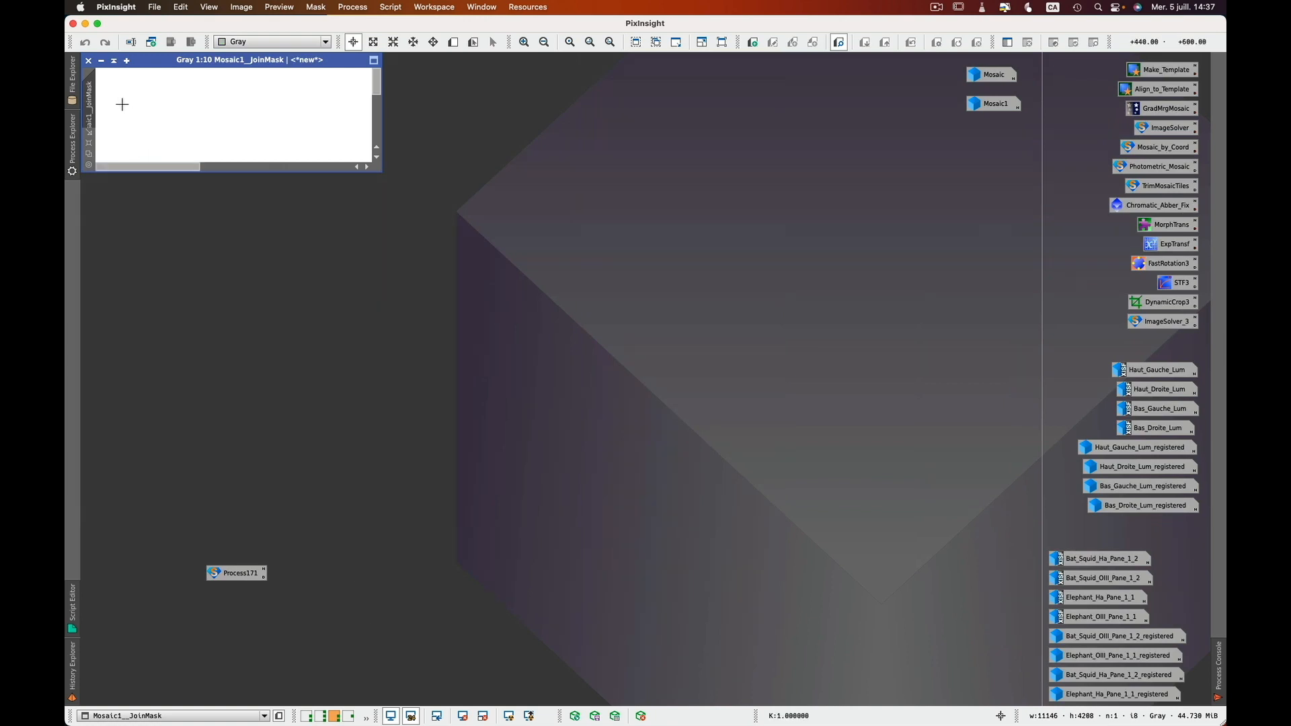
{"action": "left_click", "coordinate": [88, 61]}
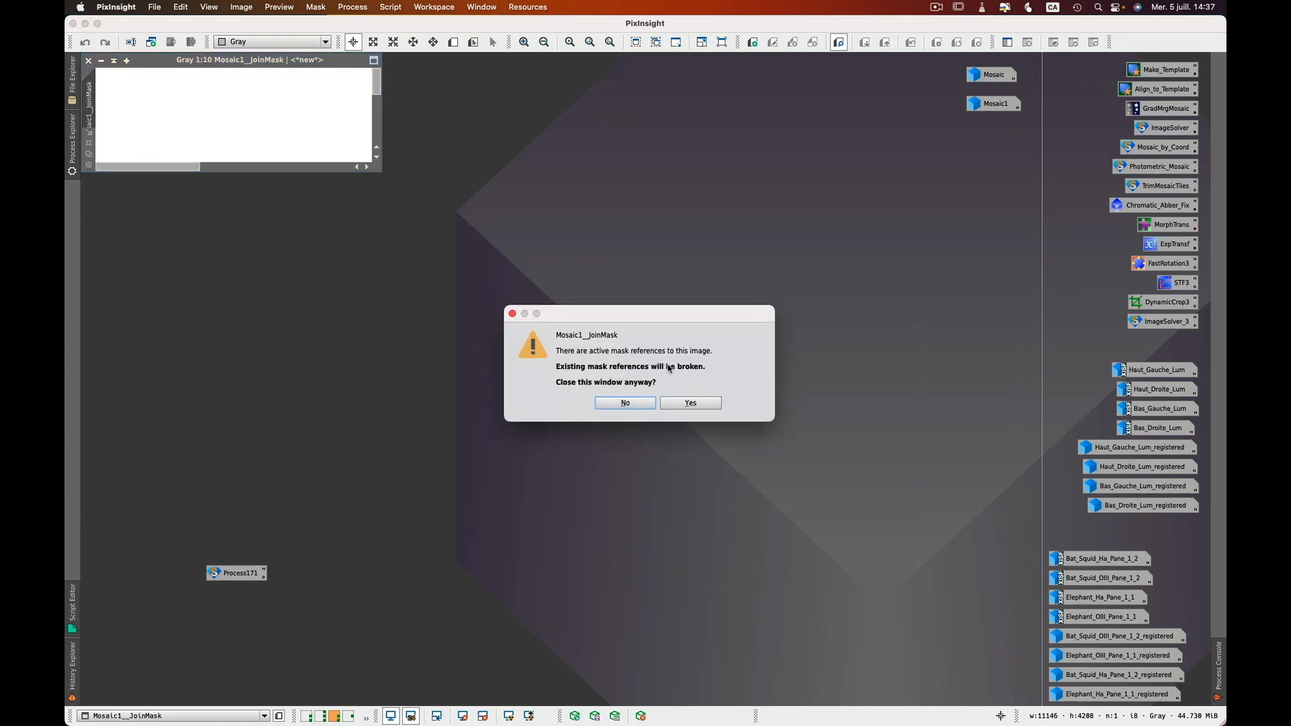
{"action": "left_click", "coordinate": [682, 401]}
{"action": "right_click", "coordinate": [236, 580]}
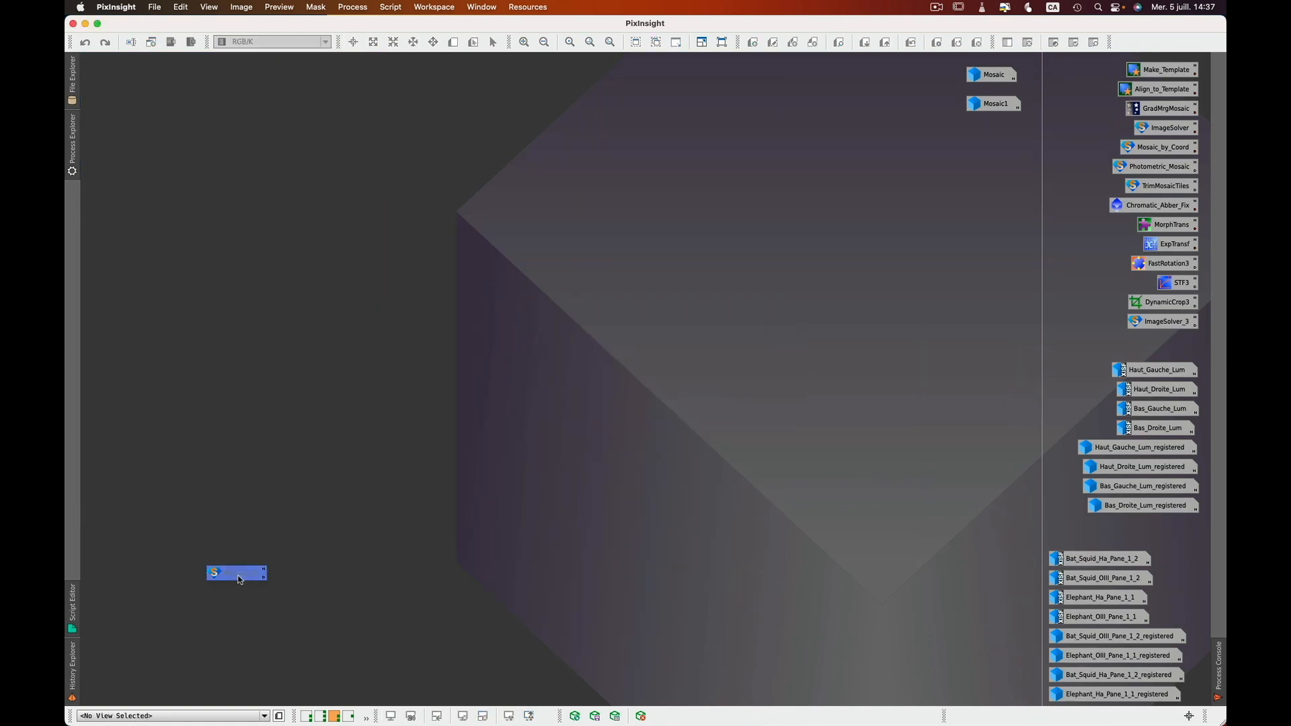
{"action": "left_click", "coordinate": [312, 529]}
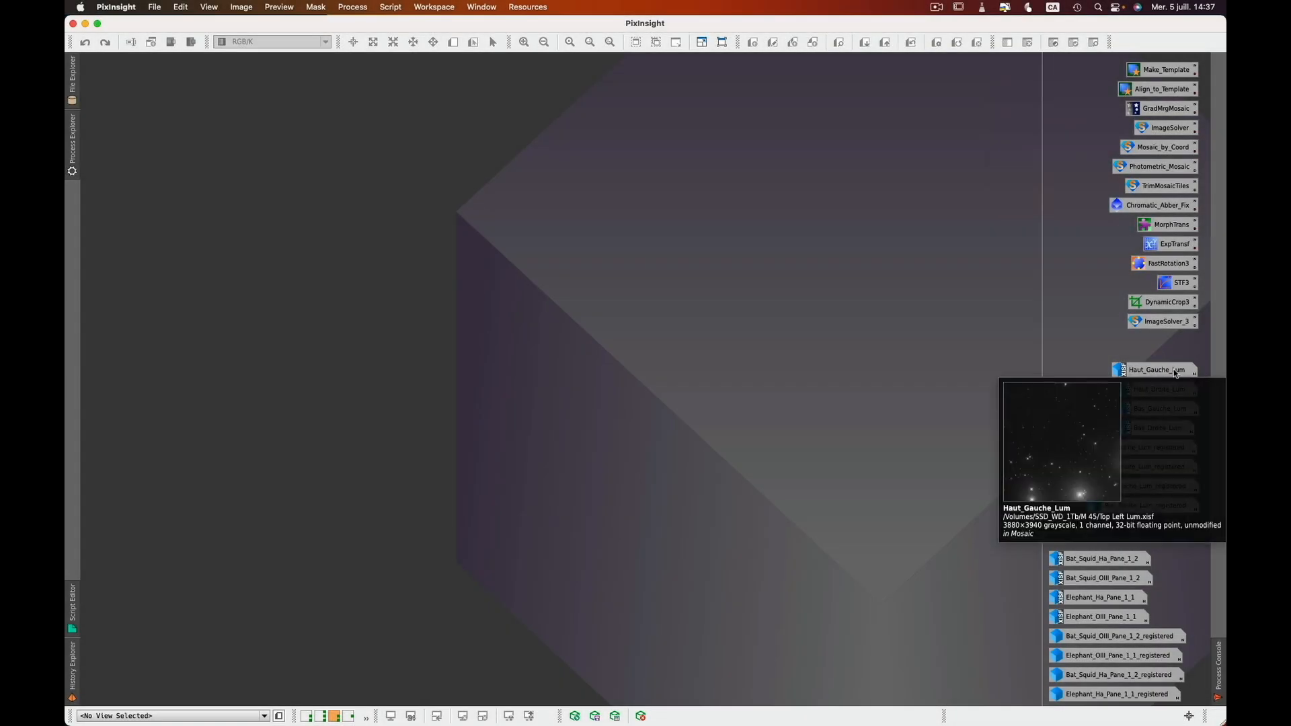
View the four original luminance panels, Haut_Gauche, Haut_Droite, Bas_Gauche and Bas_Droite, side by side, then iconize them all.
{"action": "double_click", "coordinate": [1154, 370]}
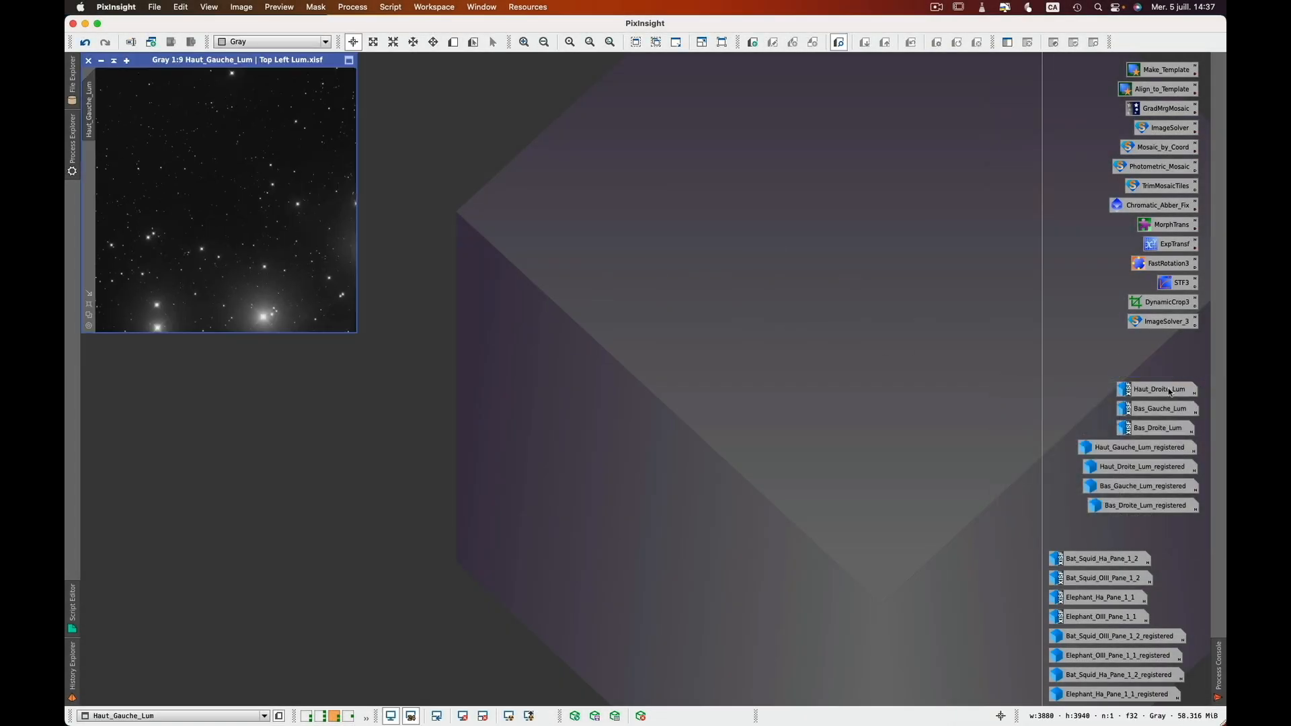
{"action": "double_click", "coordinate": [1167, 388]}
{"action": "double_click", "coordinate": [1160, 409]}
{"action": "double_click", "coordinate": [1158, 427]}
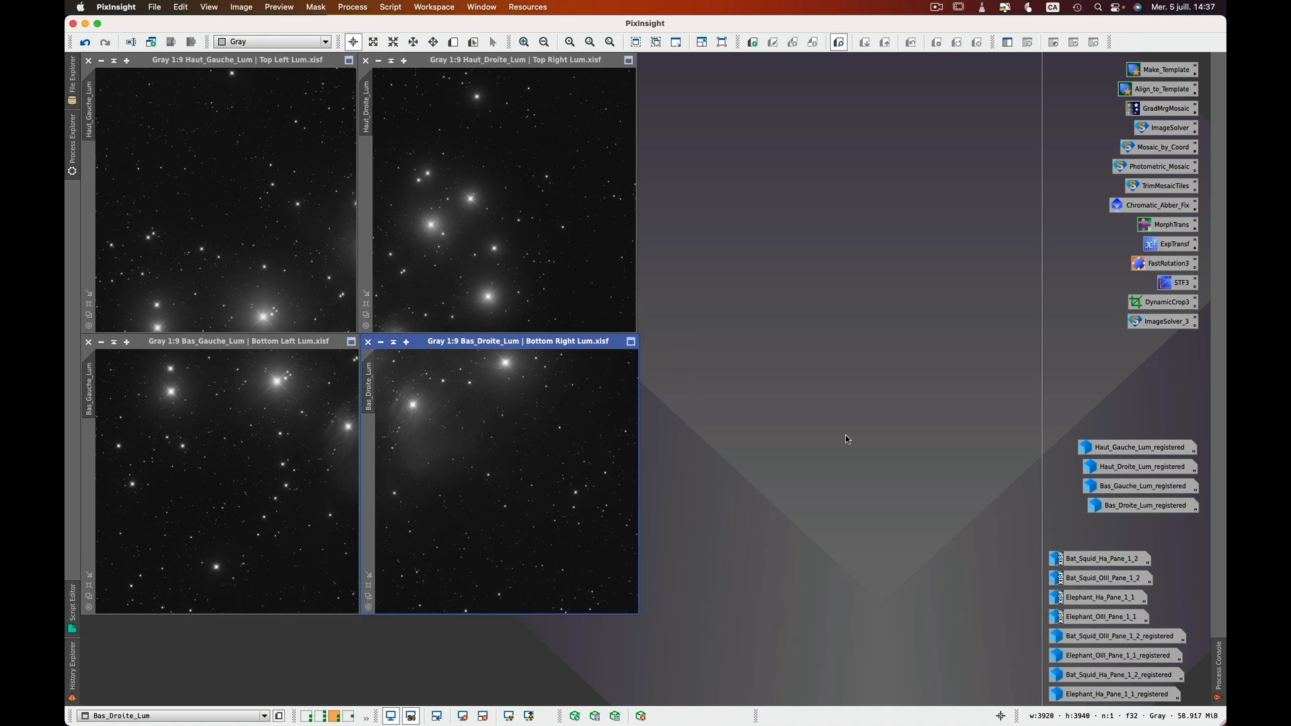
{"action": "left_click", "coordinate": [380, 345]}
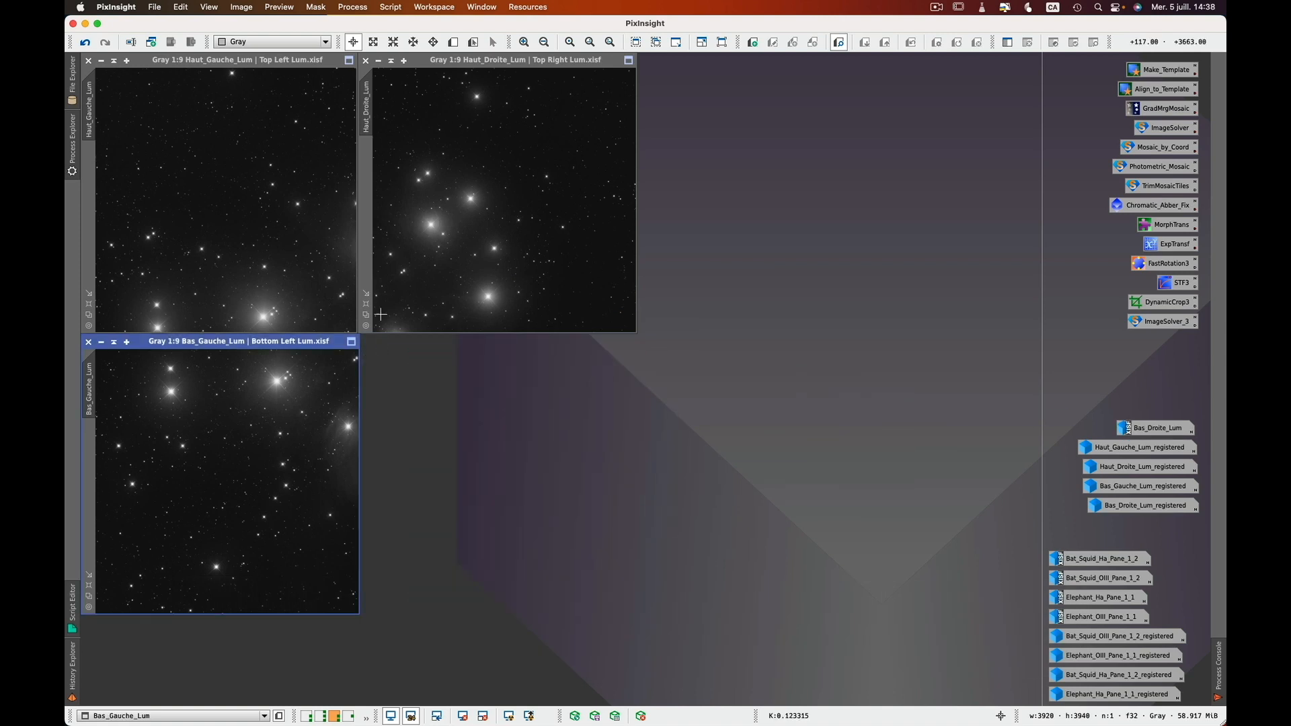
{"action": "left_click", "coordinate": [379, 61]}
{"action": "left_click", "coordinate": [101, 60]}
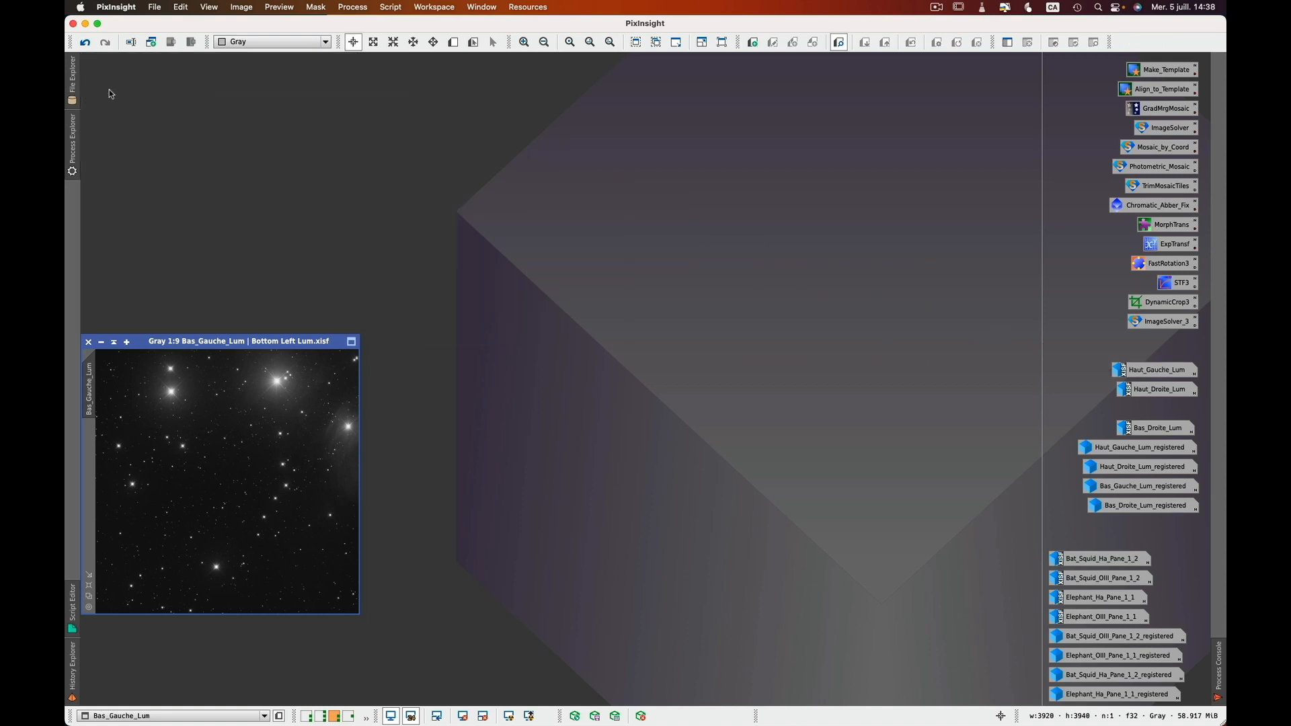
{"action": "left_click", "coordinate": [101, 342]}
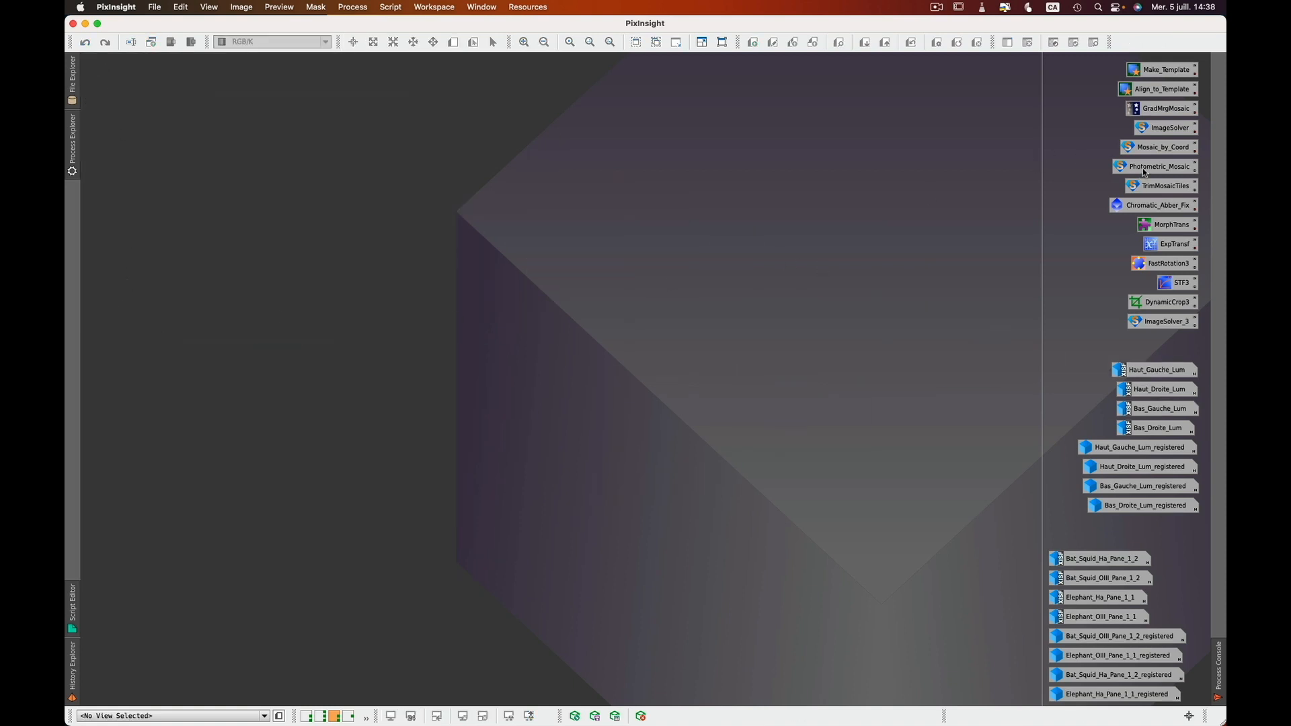
Open the Haut_Gauche_Lum_registered image and examine the parameters of the tile-trimming script in its processing history.
{"action": "mouse_move", "coordinate": [1154, 450]}
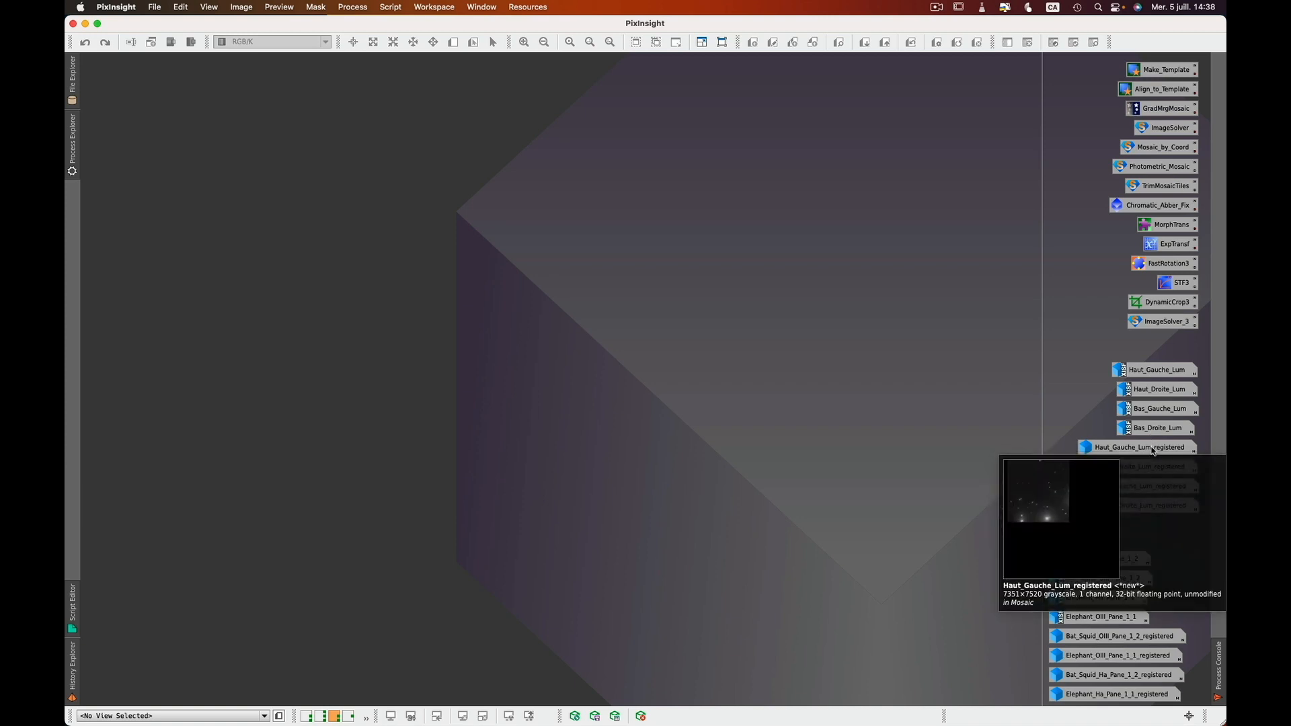
{"action": "double_click", "coordinate": [1154, 448]}
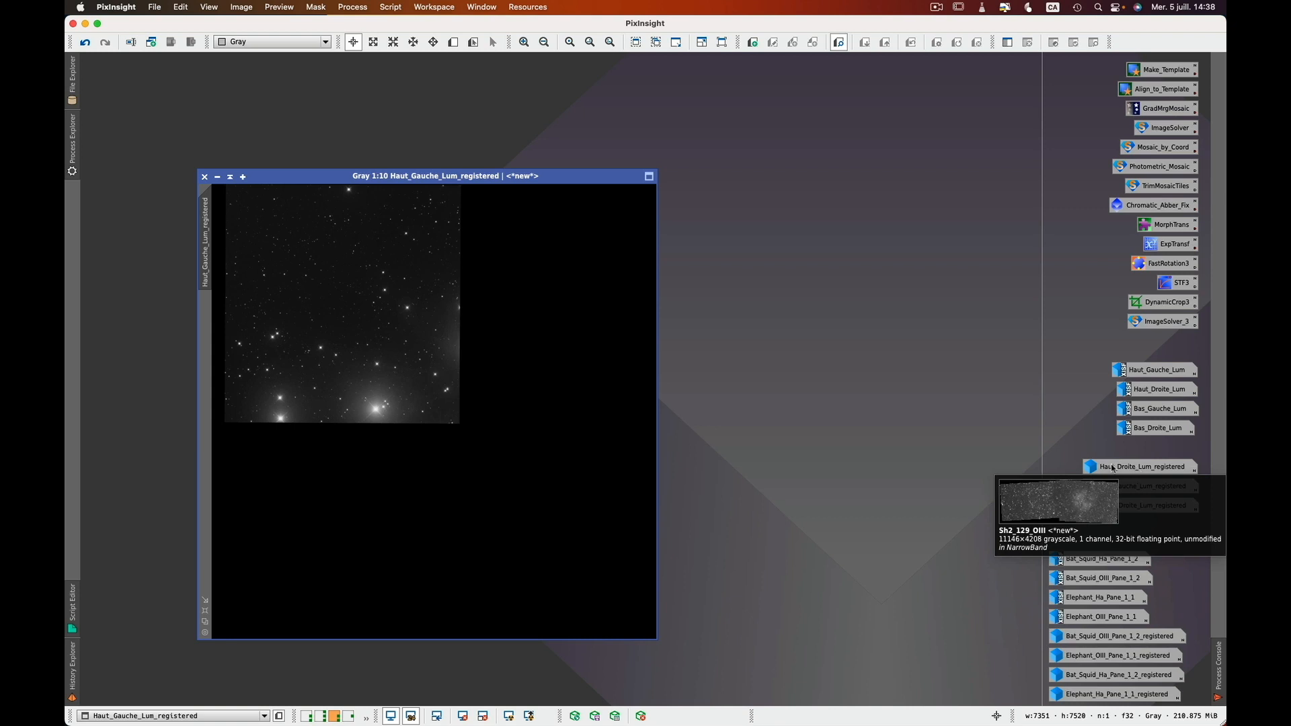
{"action": "right_click", "coordinate": [342, 324]}
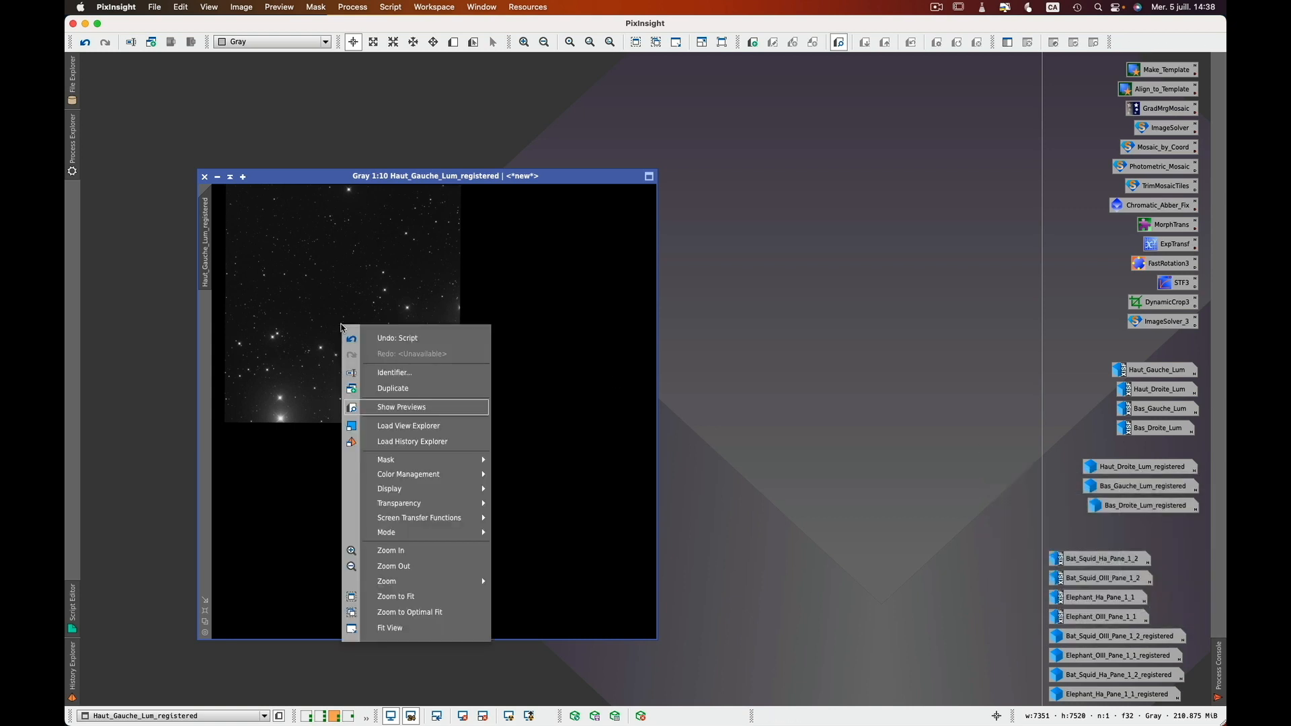
{"action": "left_click", "coordinate": [413, 442]}
{"action": "left_click", "coordinate": [220, 481]}
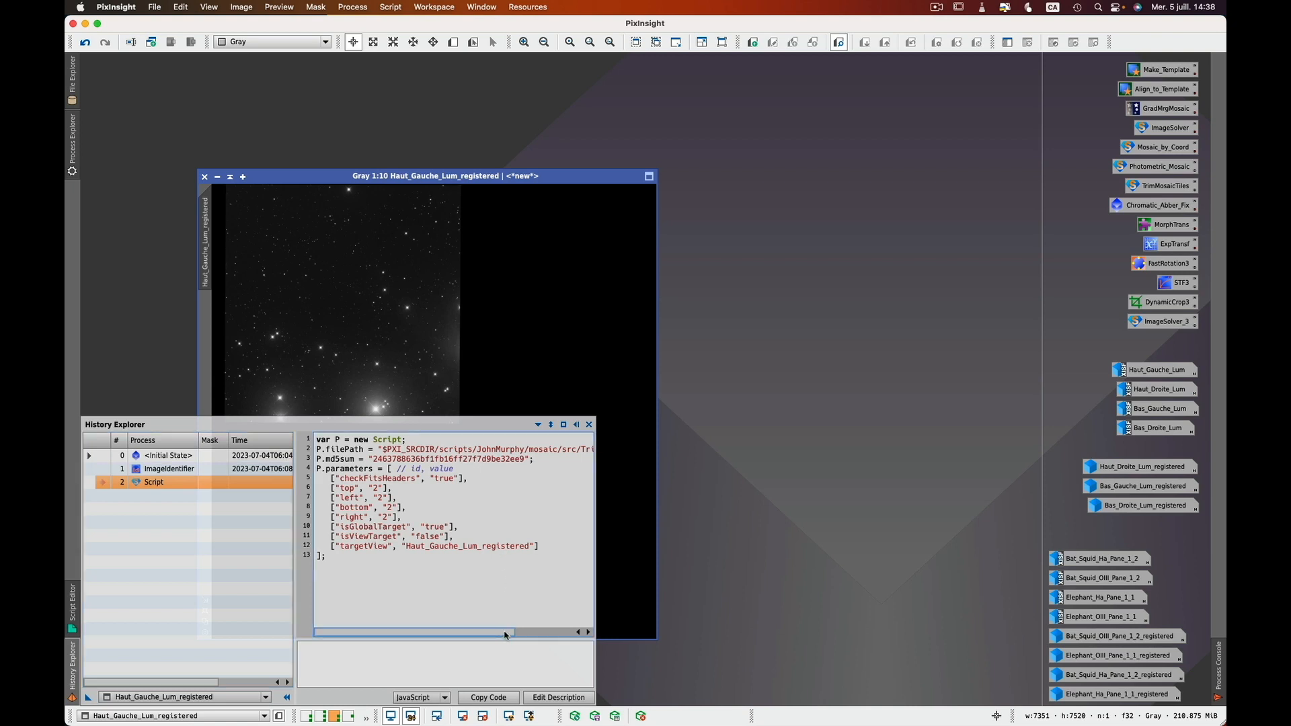
{"action": "left_click_drag", "start_coordinate": [505, 633], "coordinate": [572, 635]}
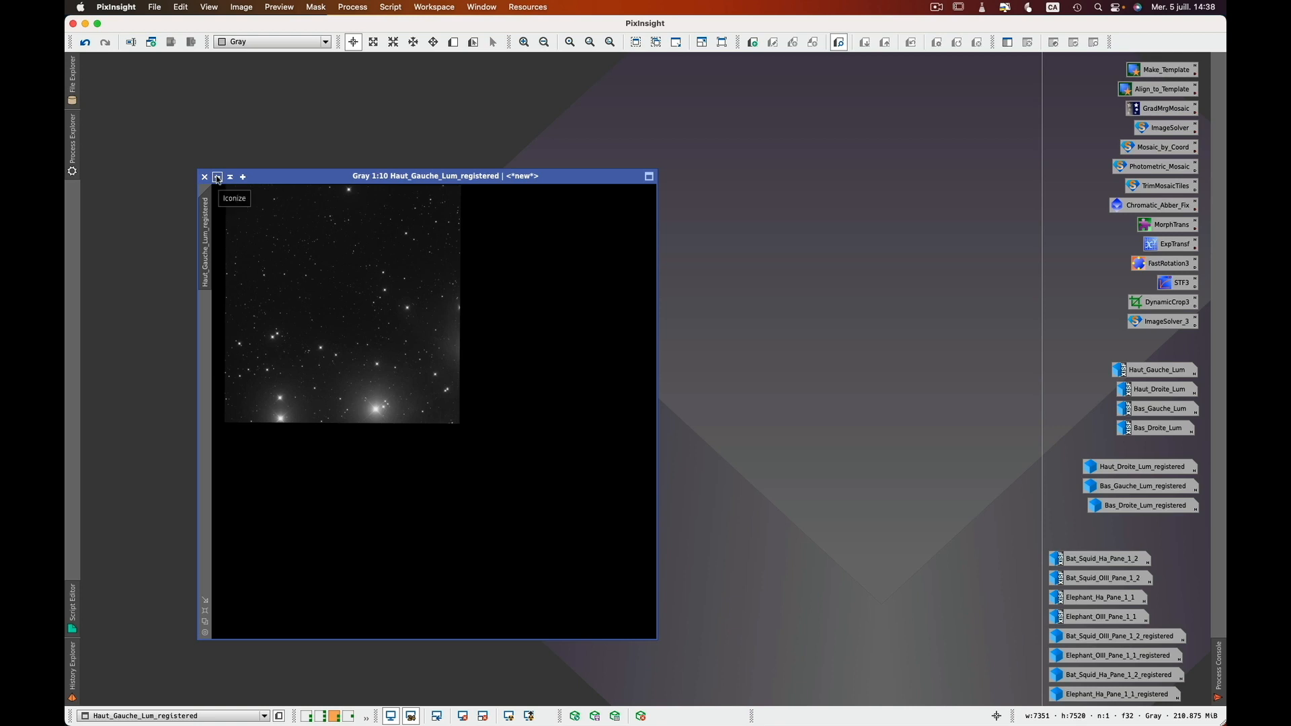
Iconize the open panel and set up Photometric Mosaic with Bas_Droite_Lum_registered as reference and Haut_Droite_Lum_registered as target.
{"action": "left_click", "coordinate": [217, 177]}
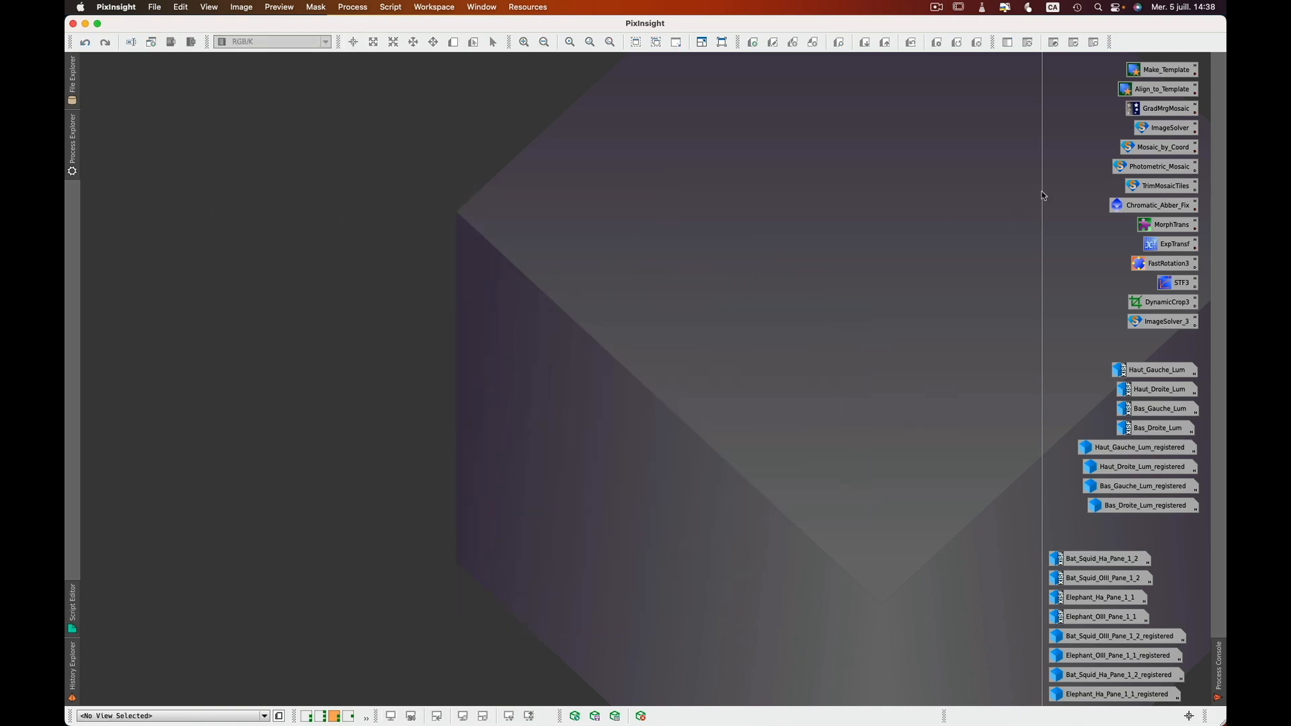
{"action": "right_click", "coordinate": [1149, 169]}
{"action": "left_click", "coordinate": [1129, 216]}
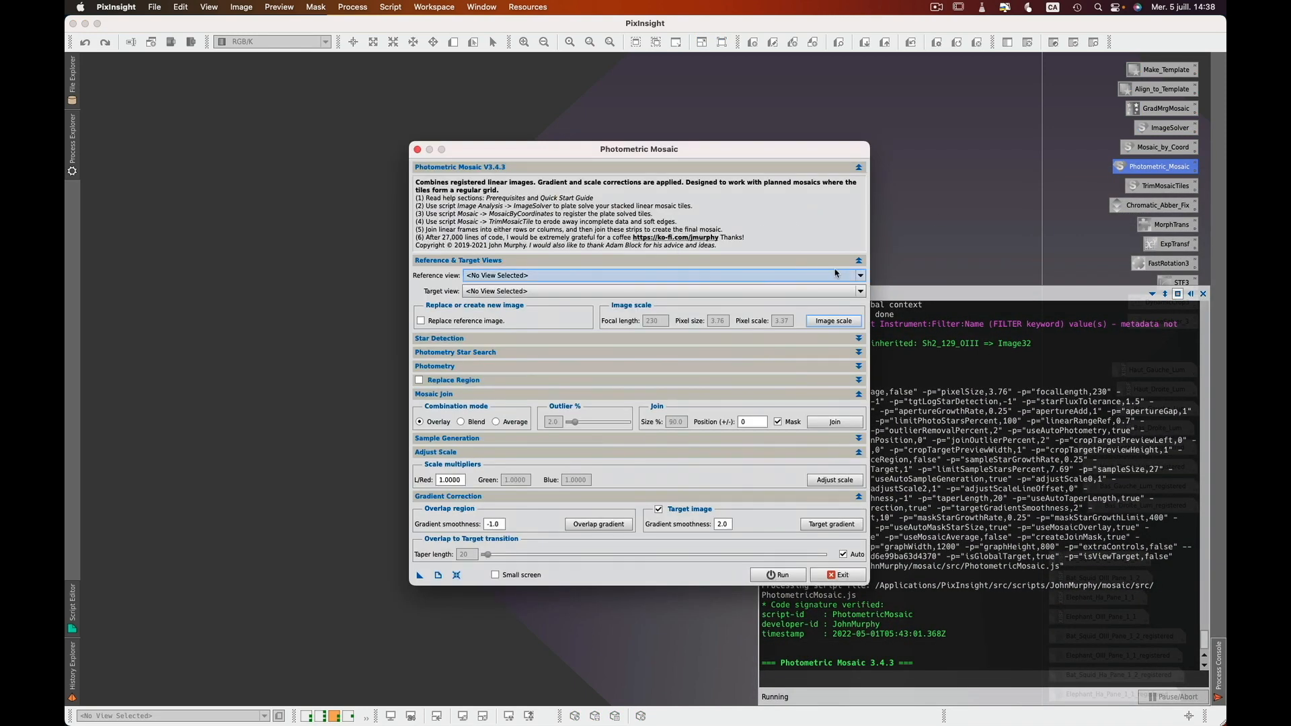
{"action": "left_click", "coordinate": [860, 277]}
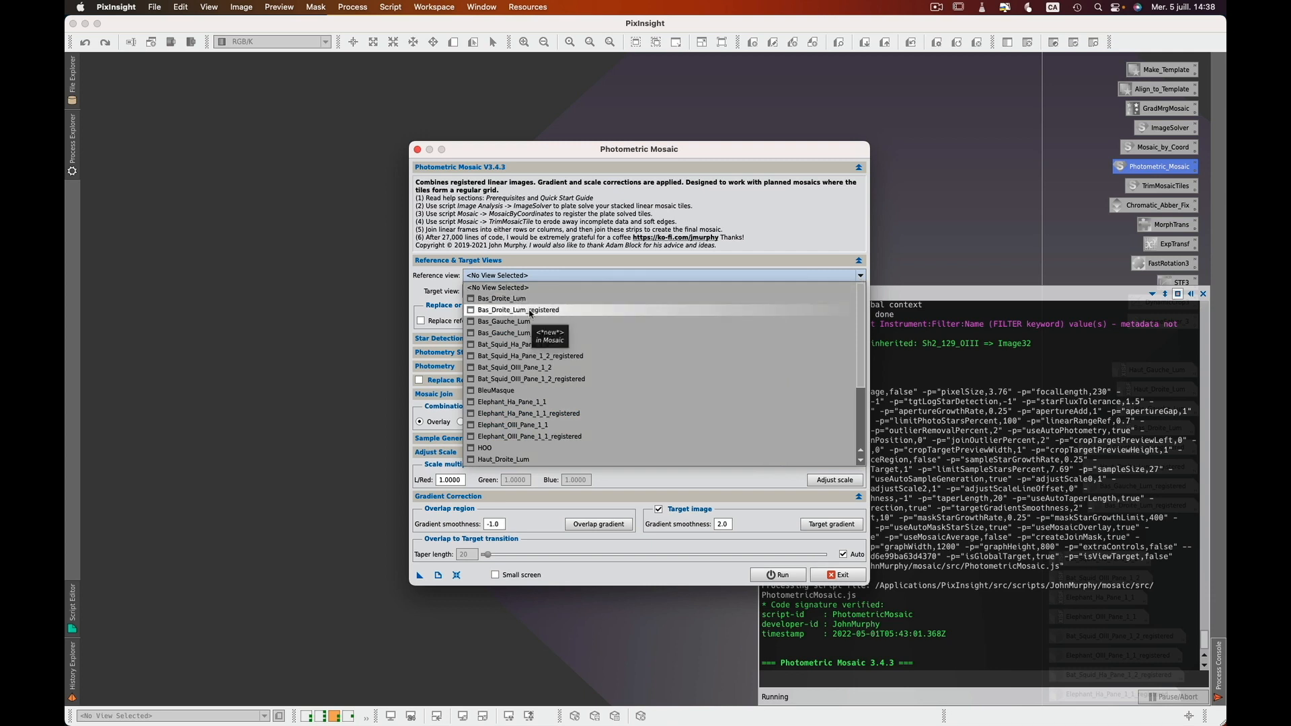
{"action": "left_click", "coordinate": [532, 311]}
{"action": "left_click", "coordinate": [859, 296]}
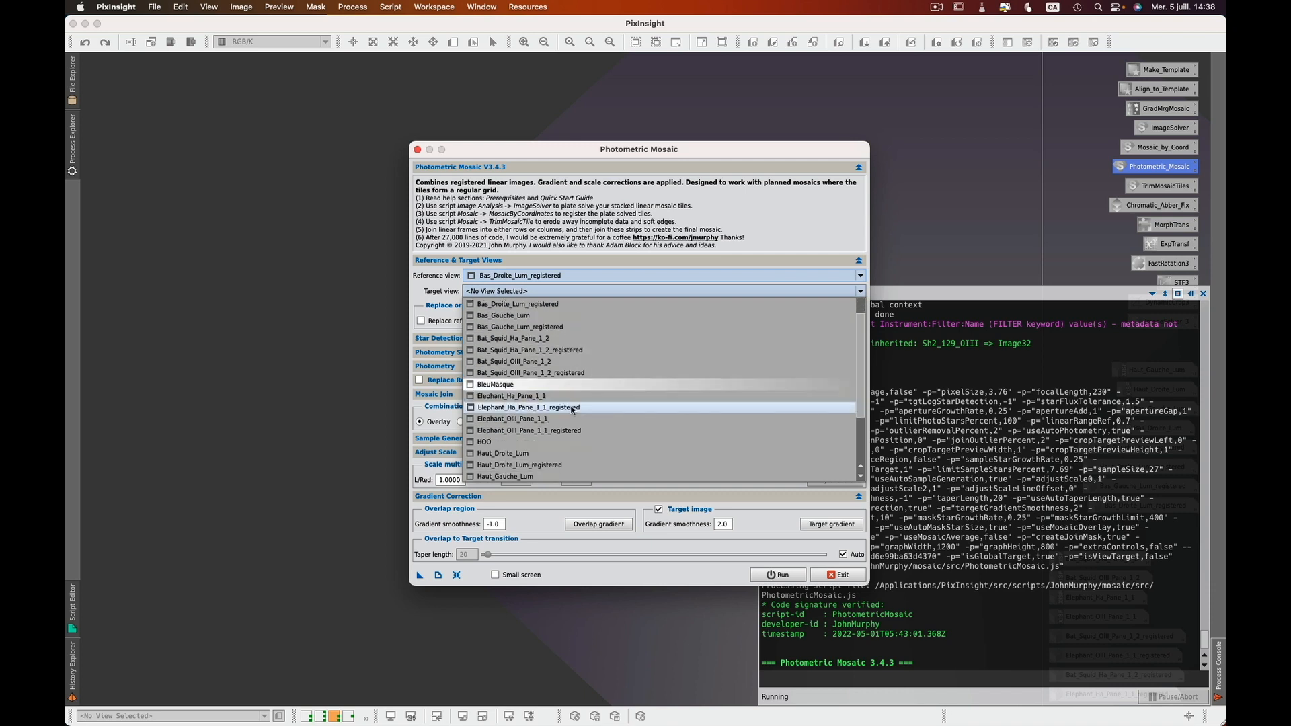
{"action": "scroll", "coordinate": [569, 408], "scroll_direction": "down", "scroll_amount": 3}
{"action": "left_click", "coordinate": [554, 454]}
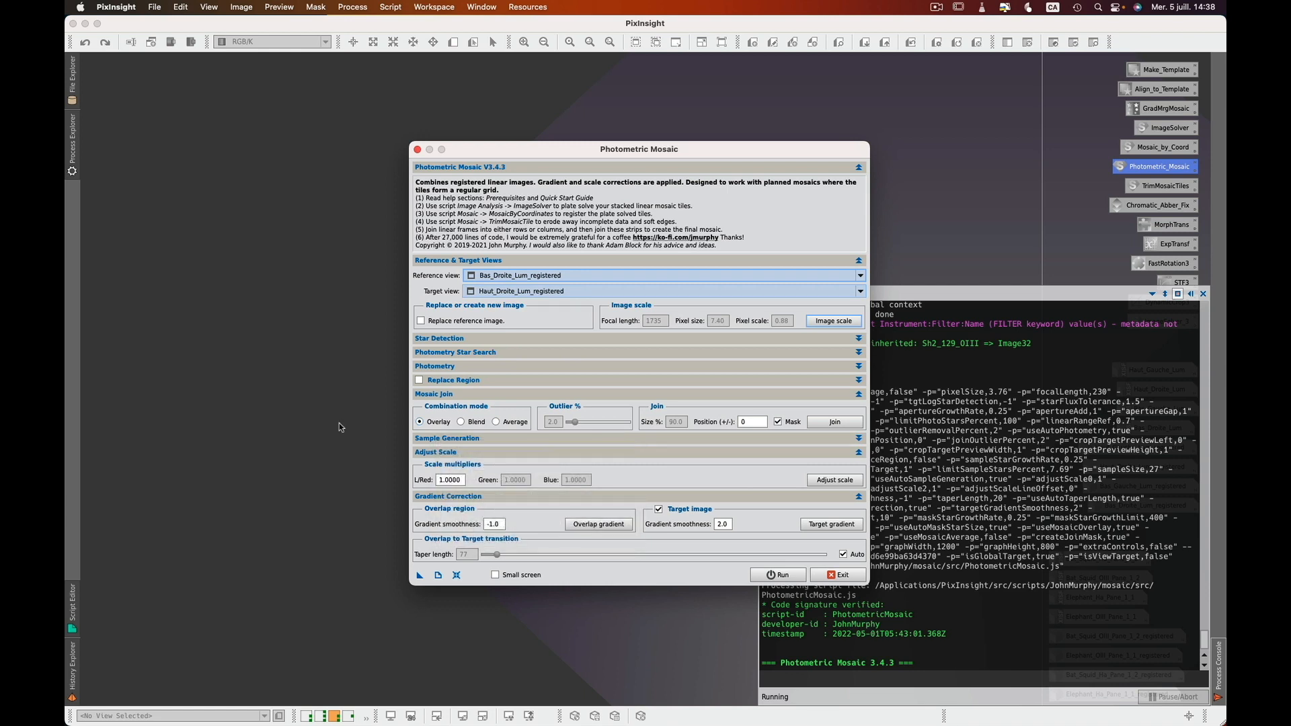
Inspect the overlap between the two panels and set the mosaic join position to 174, well below the bright star.
{"action": "left_click", "coordinate": [832, 422]}
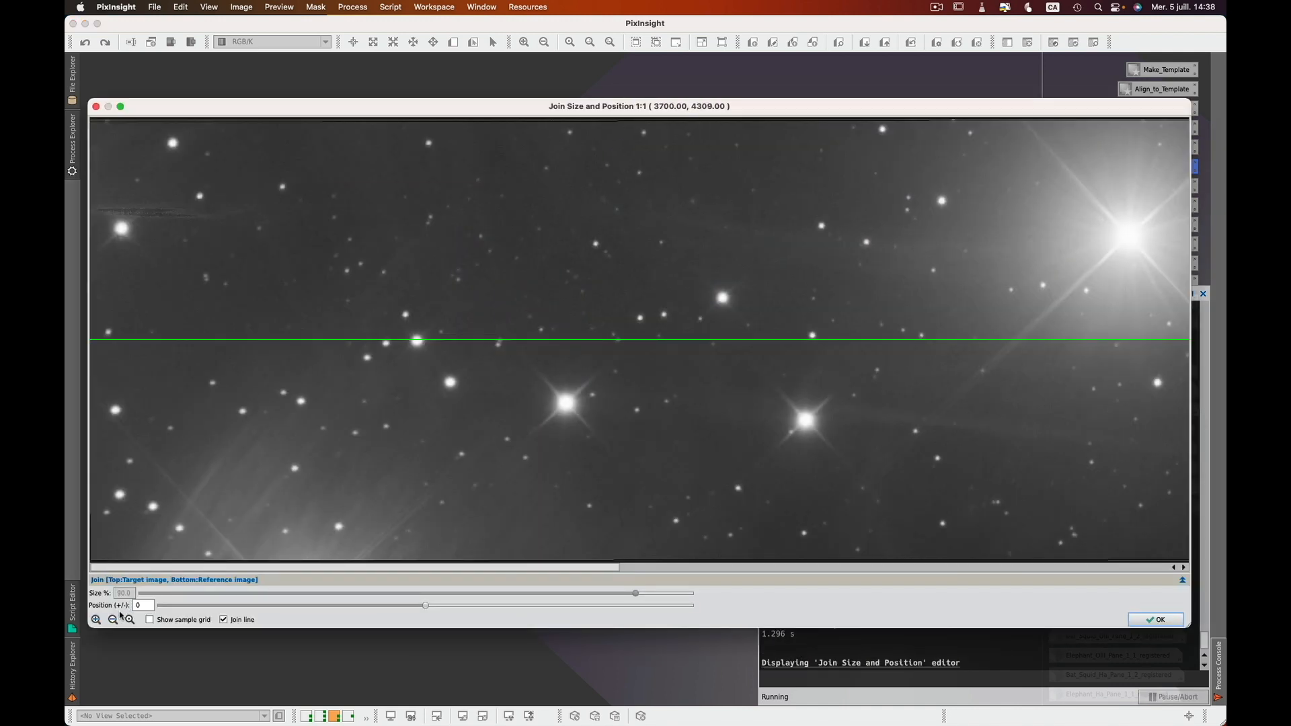
{"action": "left_click", "coordinate": [114, 621]}
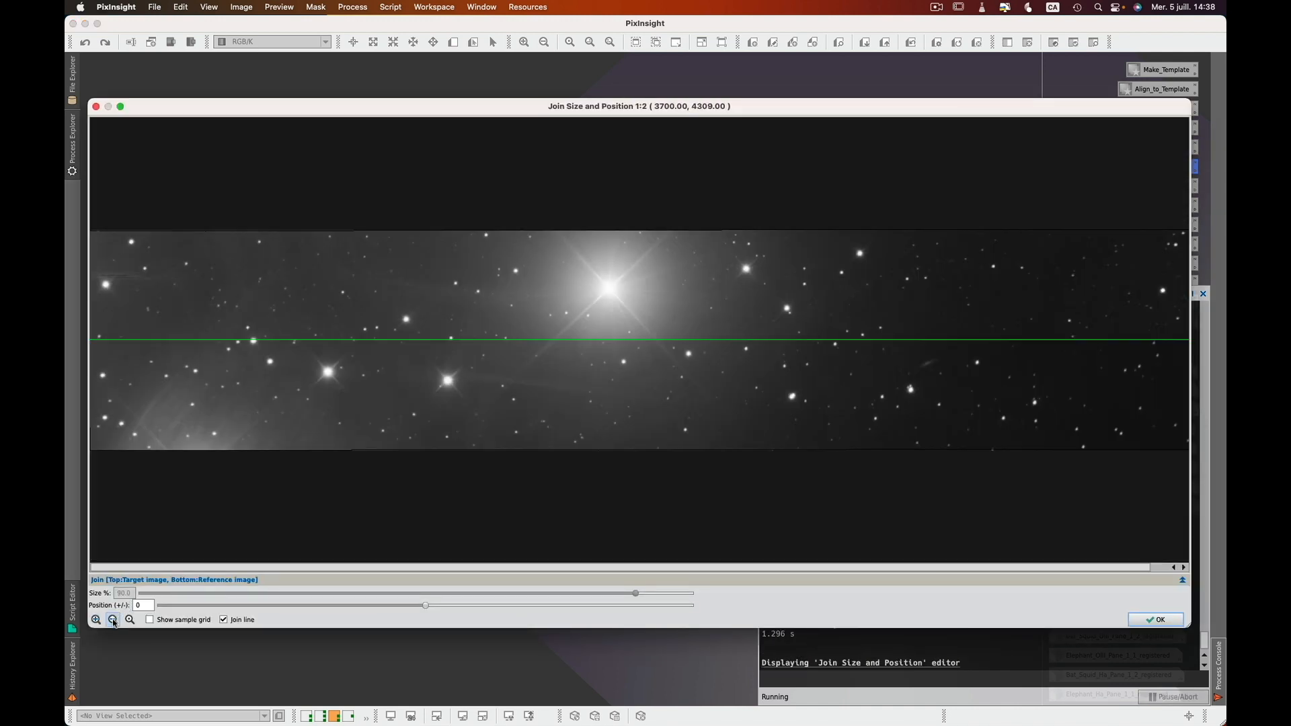
{"action": "left_click", "coordinate": [114, 621]}
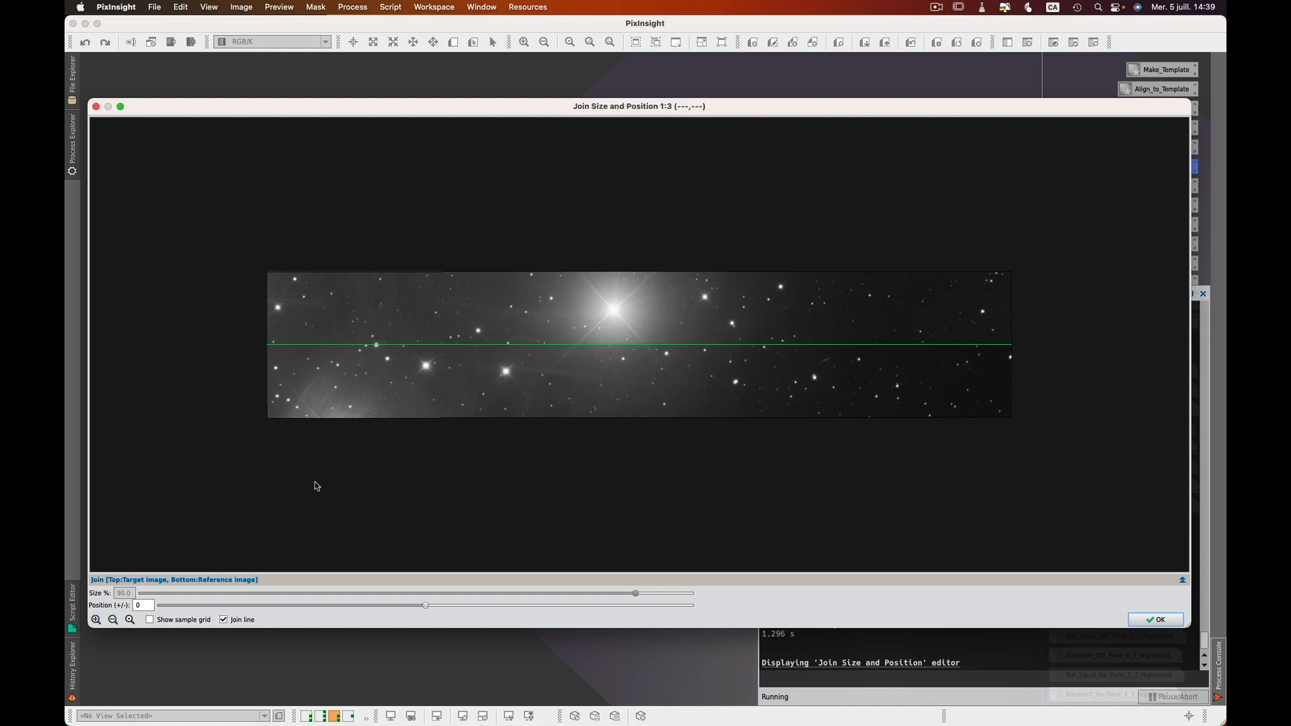
{"action": "left_click", "coordinate": [96, 620]}
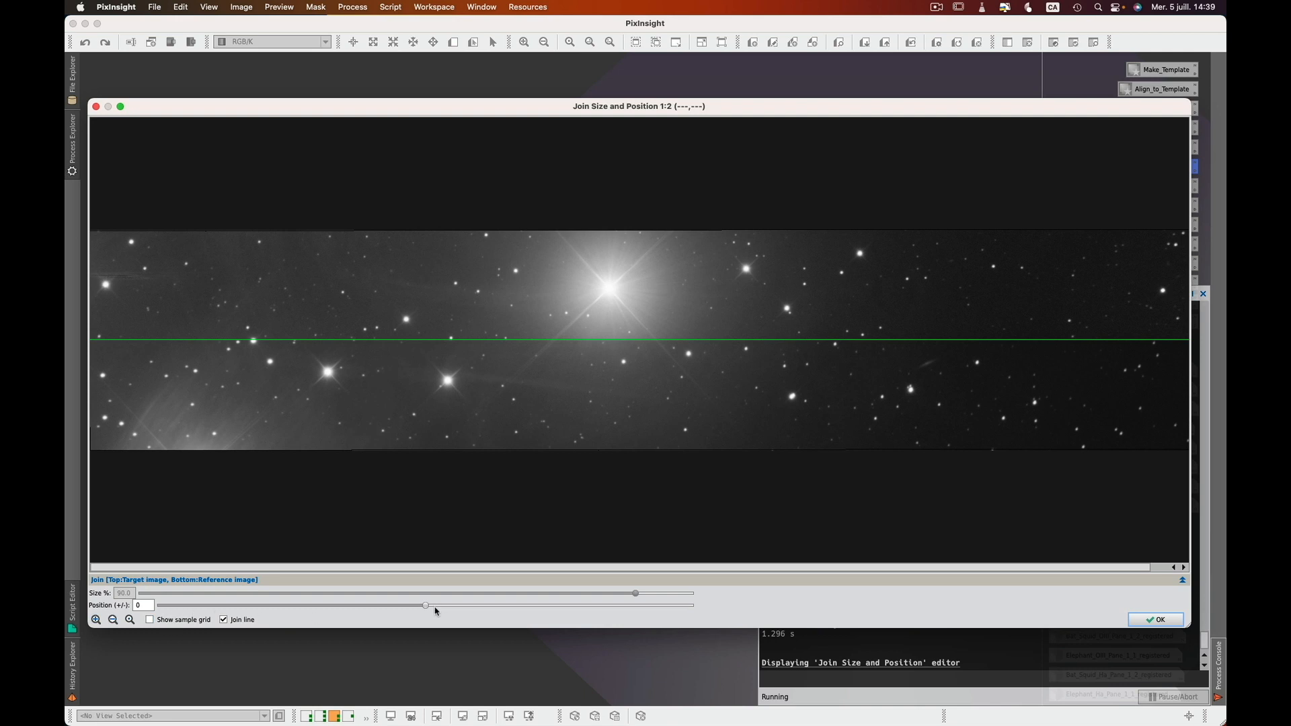
{"action": "left_click_drag", "start_coordinate": [427, 605], "coordinate": [321, 611]}
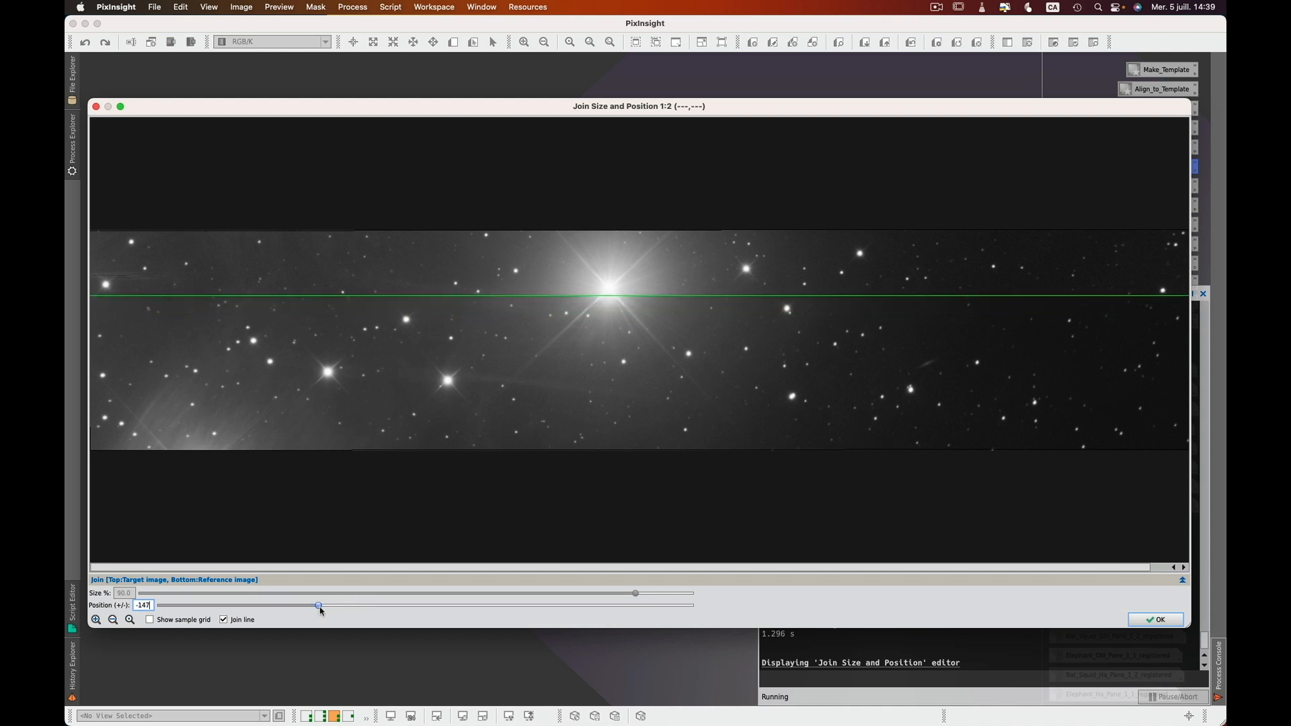
{"action": "left_click_drag", "start_coordinate": [321, 612], "coordinate": [555, 627]}
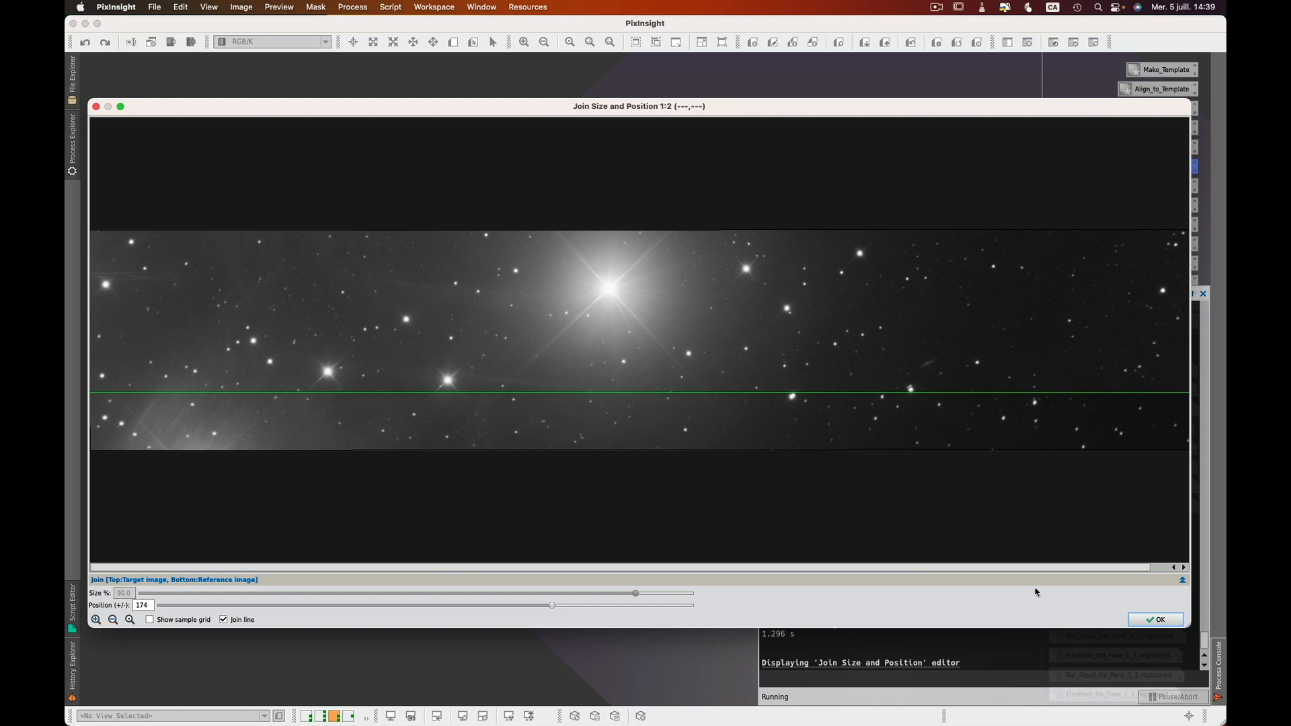
{"action": "left_click", "coordinate": [1157, 620]}
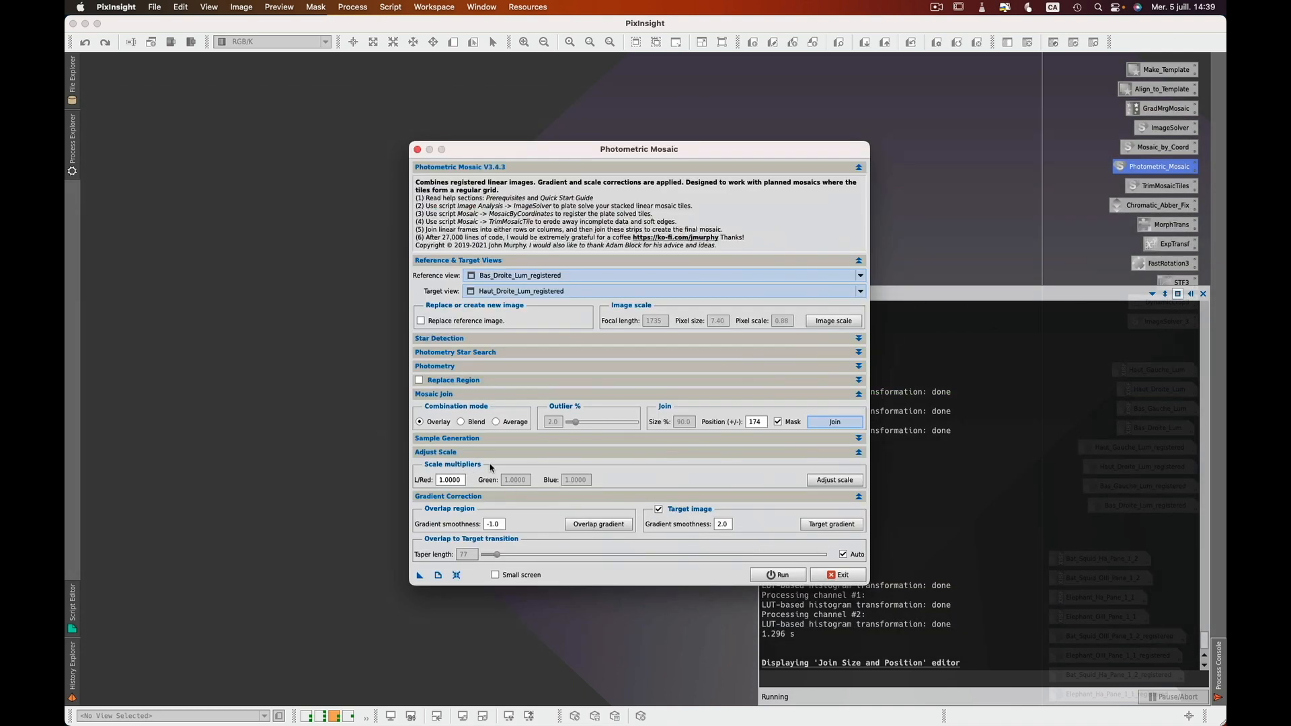
Adjust the scale with the gradient path position at 174 and the L/Red multiplier at 1.0430.
{"action": "left_click", "coordinate": [811, 481]}
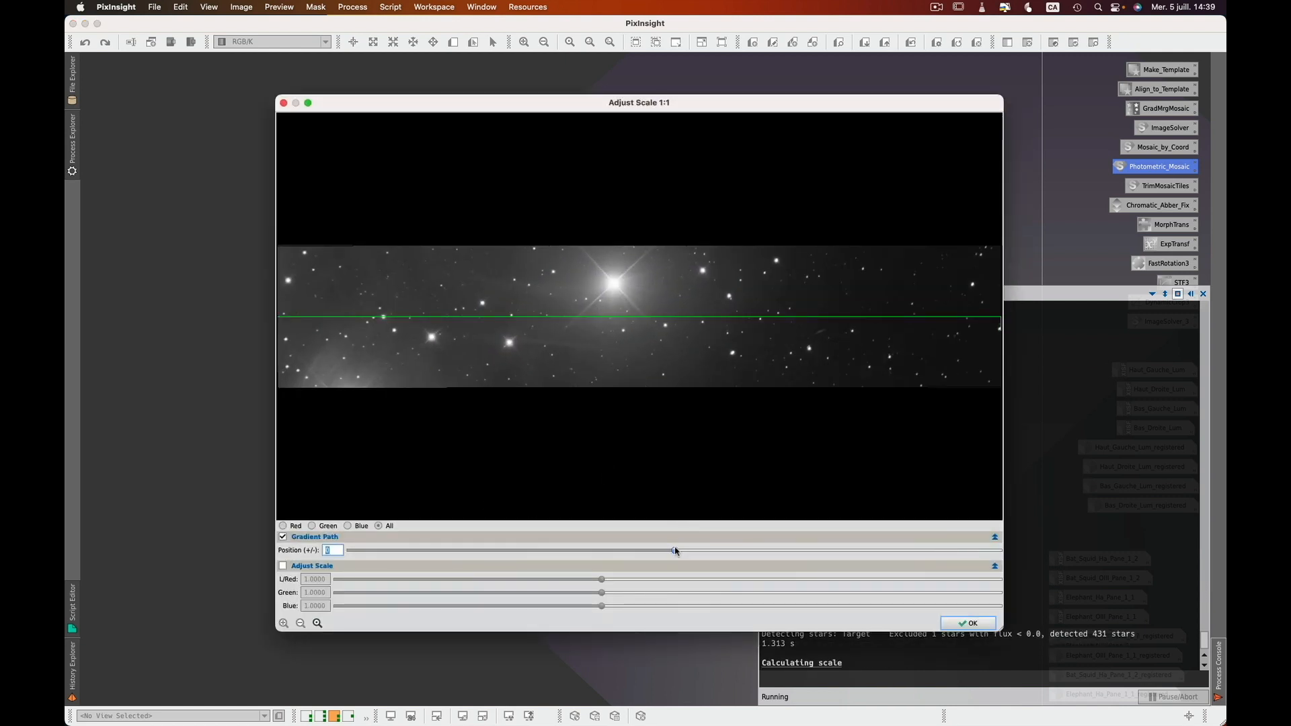
{"action": "left_click_drag", "start_coordinate": [675, 550], "coordinate": [831, 552]}
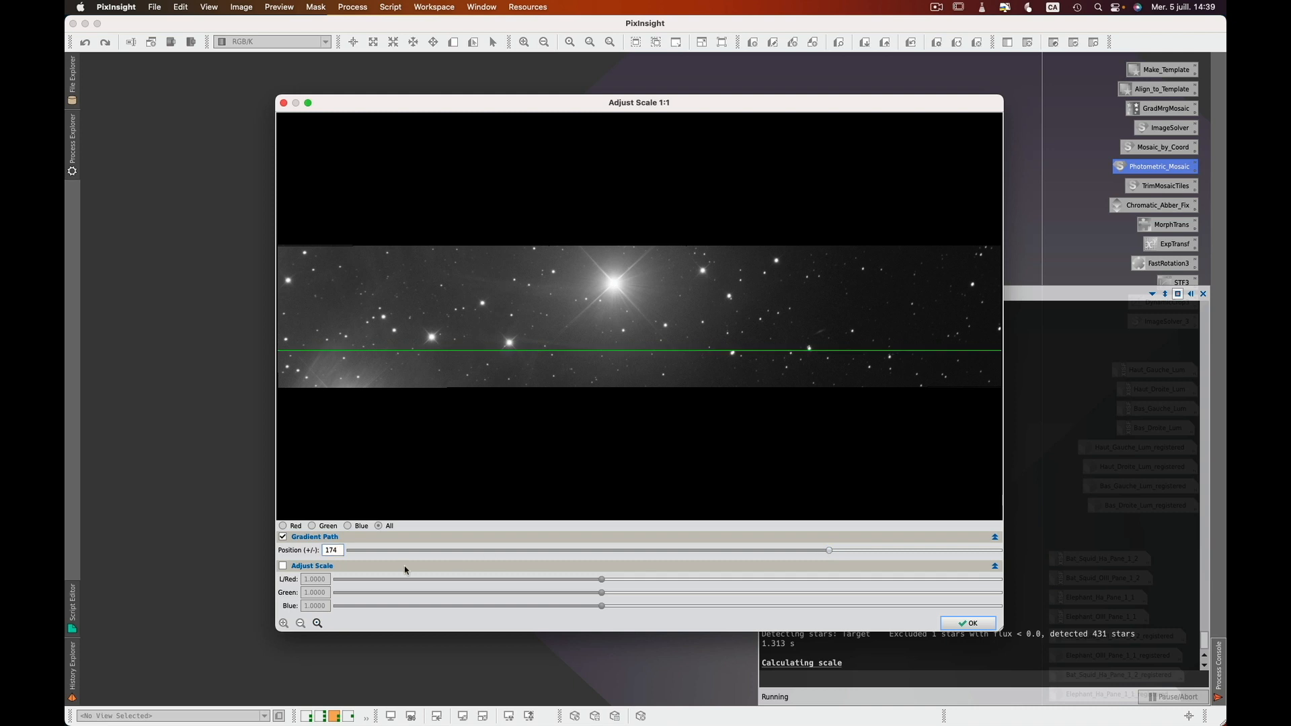
{"action": "left_click", "coordinate": [282, 566]}
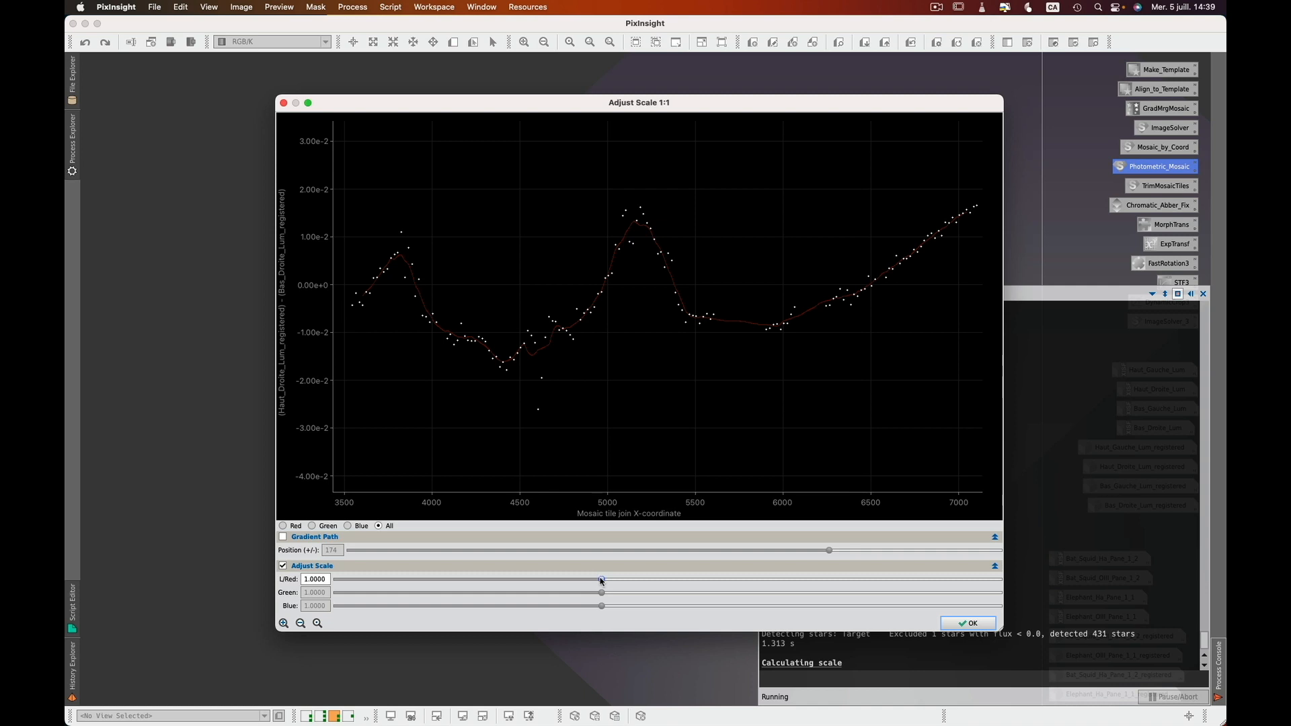
{"action": "left_click_drag", "start_coordinate": [601, 581], "coordinate": [1008, 583]}
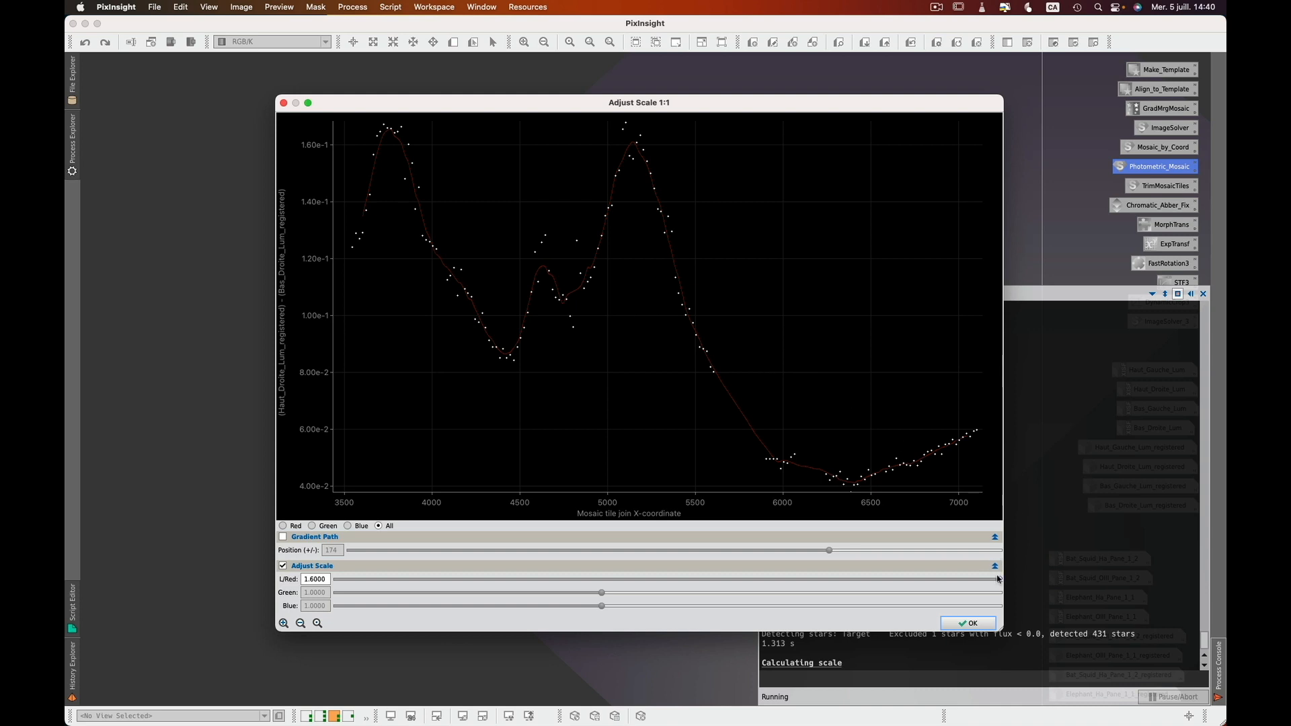
{"action": "left_click_drag", "start_coordinate": [998, 578], "coordinate": [336, 581]}
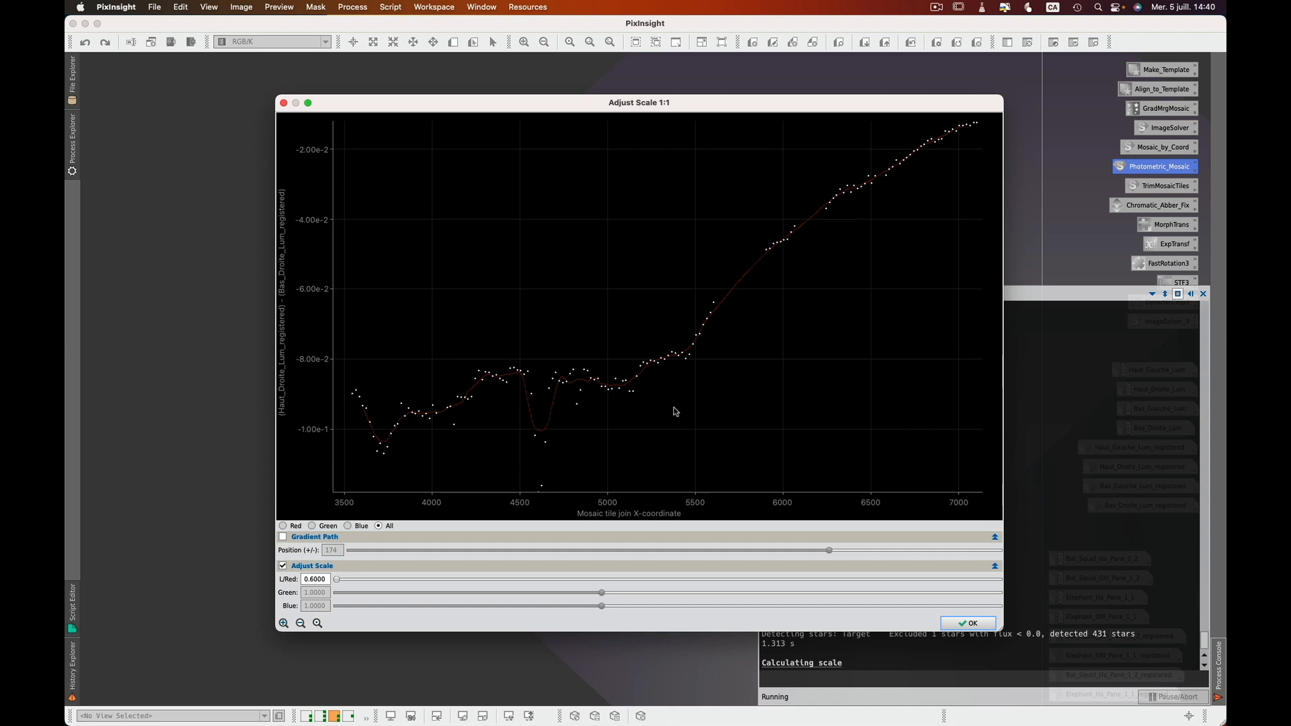
{"action": "left_click_drag", "start_coordinate": [339, 582], "coordinate": [633, 585]}
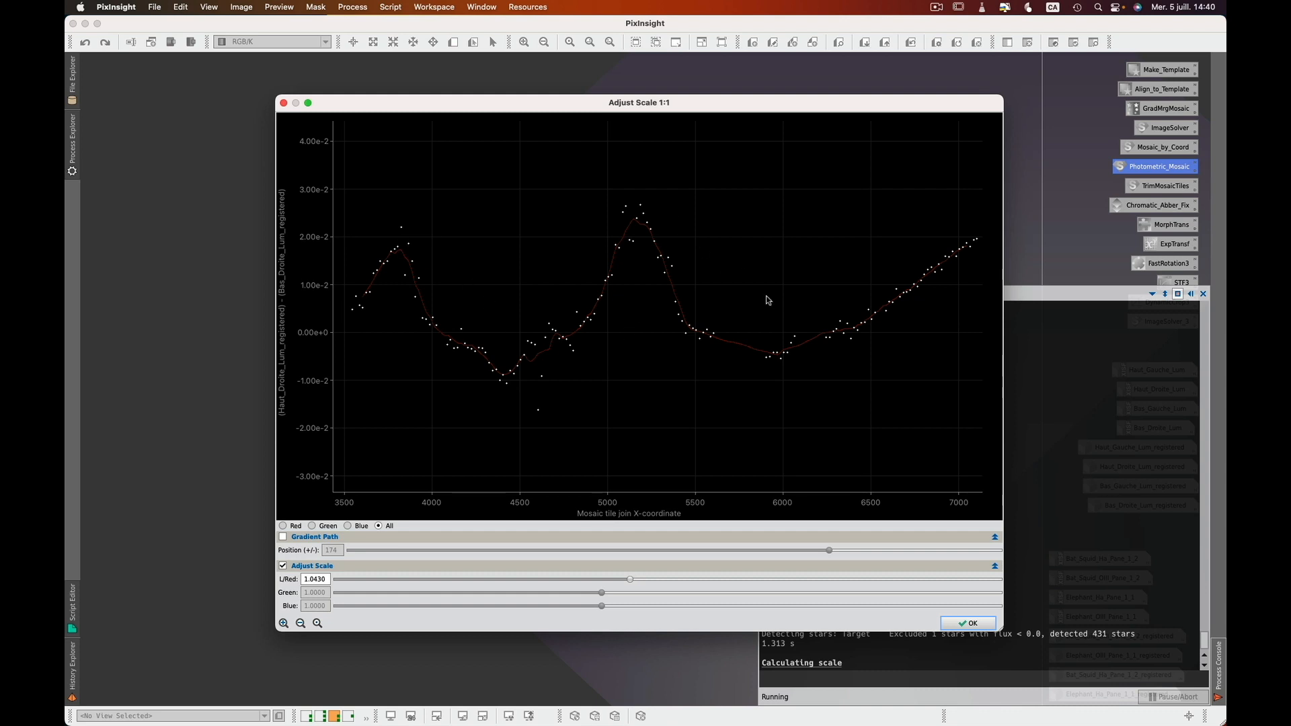
{"action": "left_click", "coordinate": [980, 621]}
{"action": "left_click", "coordinate": [283, 566]}
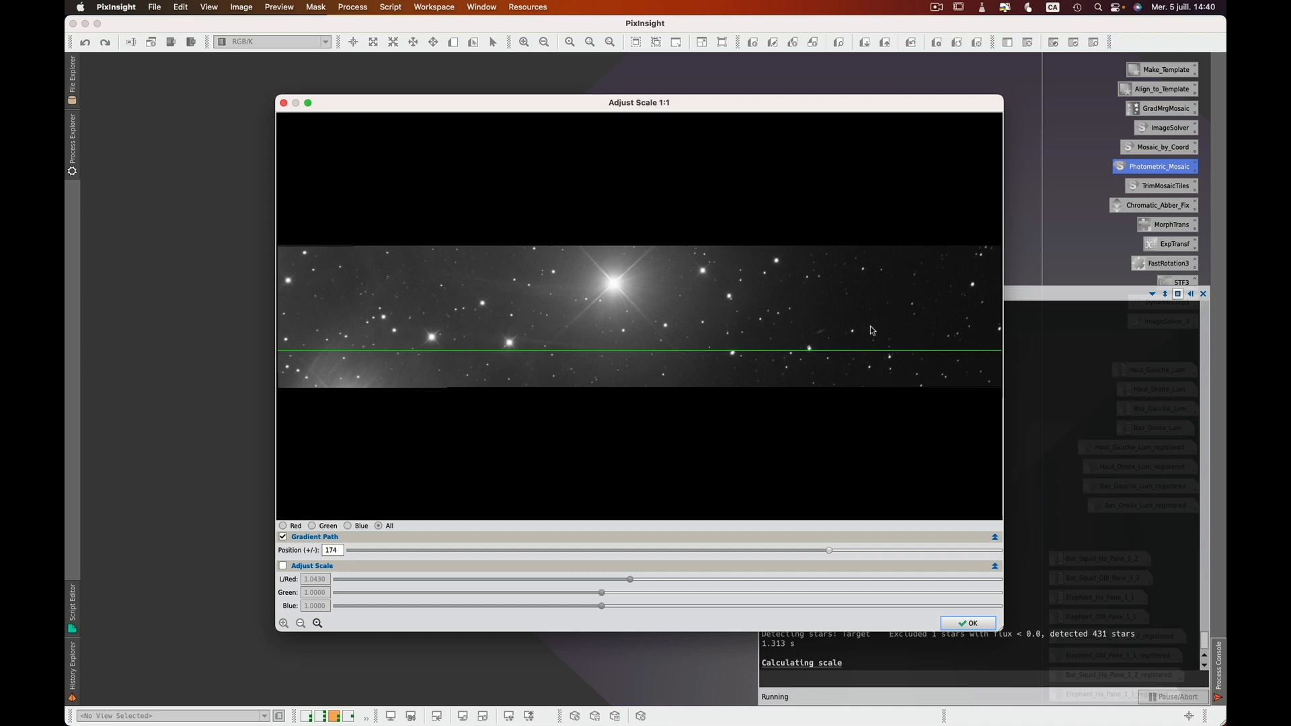
{"action": "left_click", "coordinate": [969, 624]}
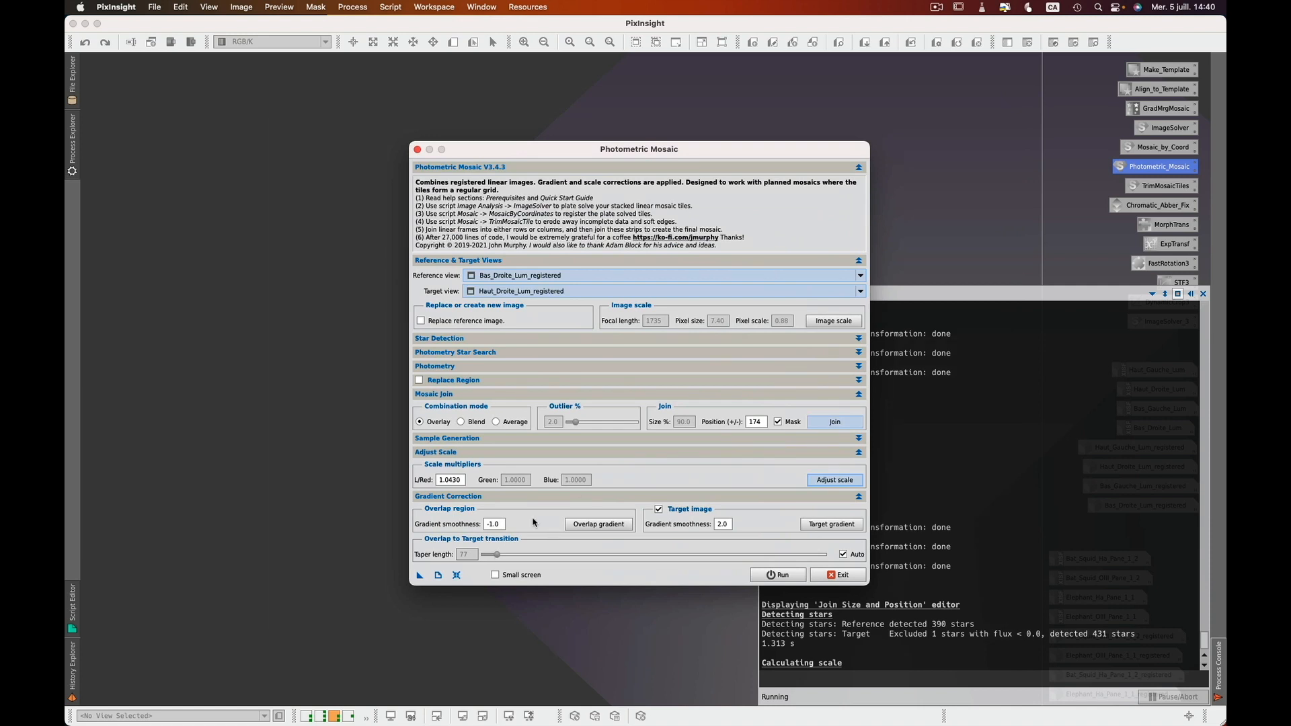
Compare the overlap region's gradient curve at smoothness values from -5.0 to -2.0 and settle on -1.0.
{"action": "left_click", "coordinate": [622, 527]}
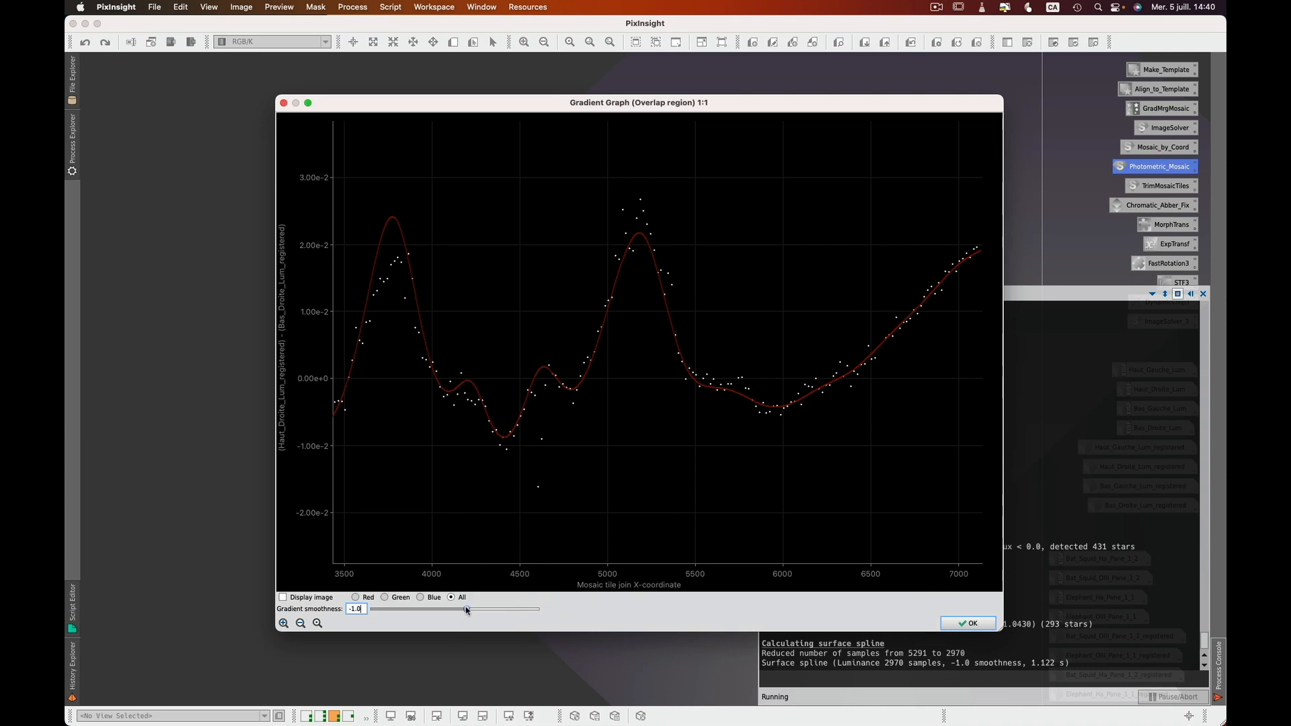
{"action": "left_click_drag", "start_coordinate": [467, 610], "coordinate": [363, 614]}
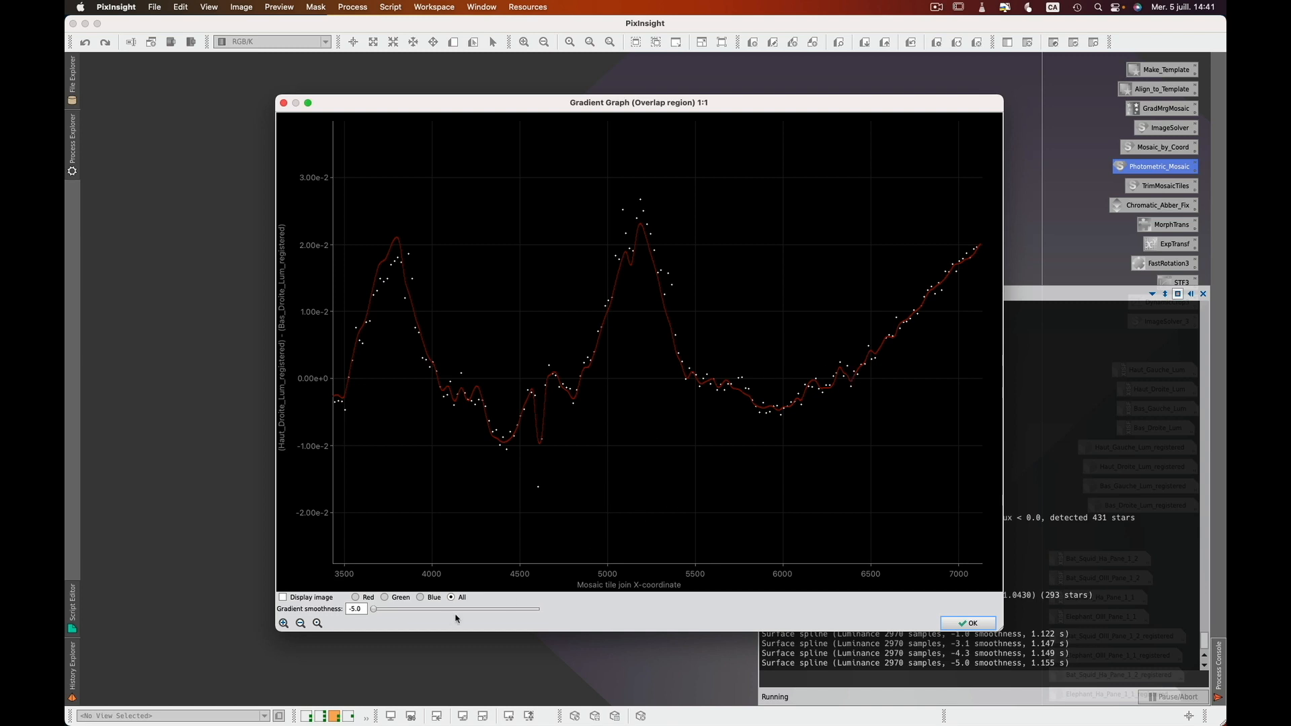
{"action": "left_click_drag", "start_coordinate": [375, 610], "coordinate": [393, 610]}
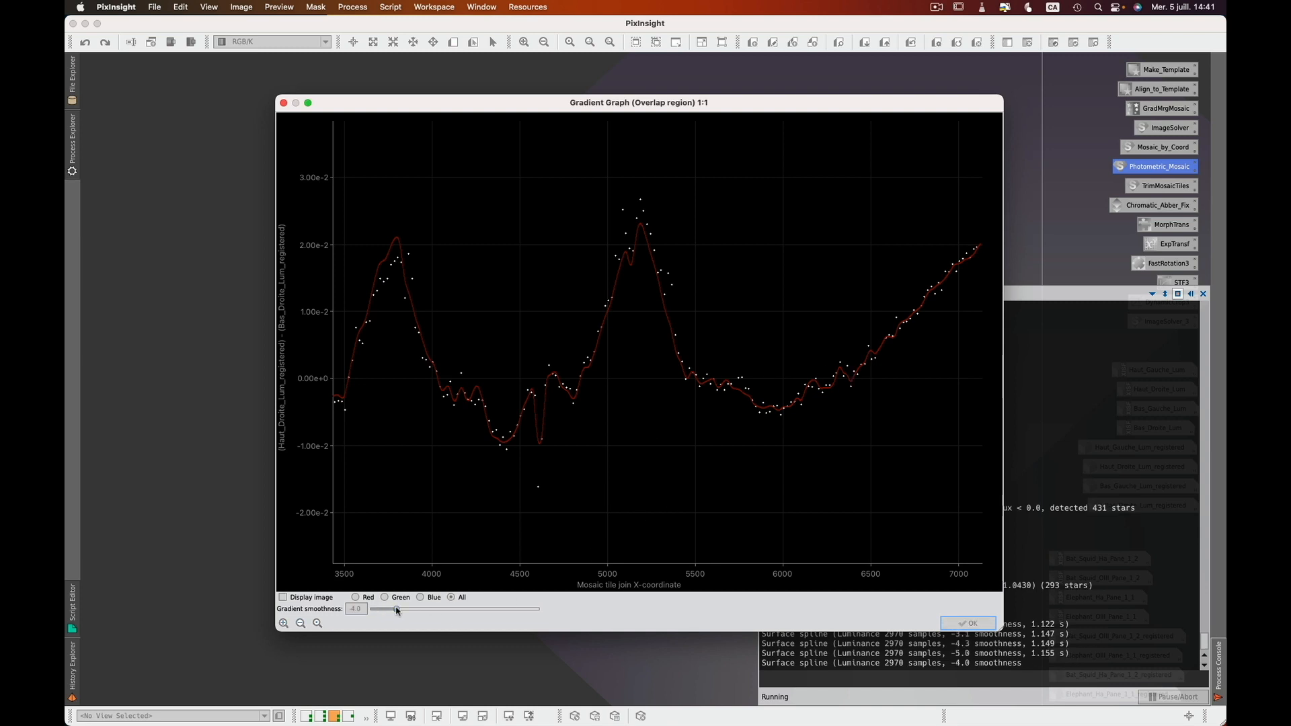
{"action": "left_click_drag", "start_coordinate": [397, 611], "coordinate": [439, 609]}
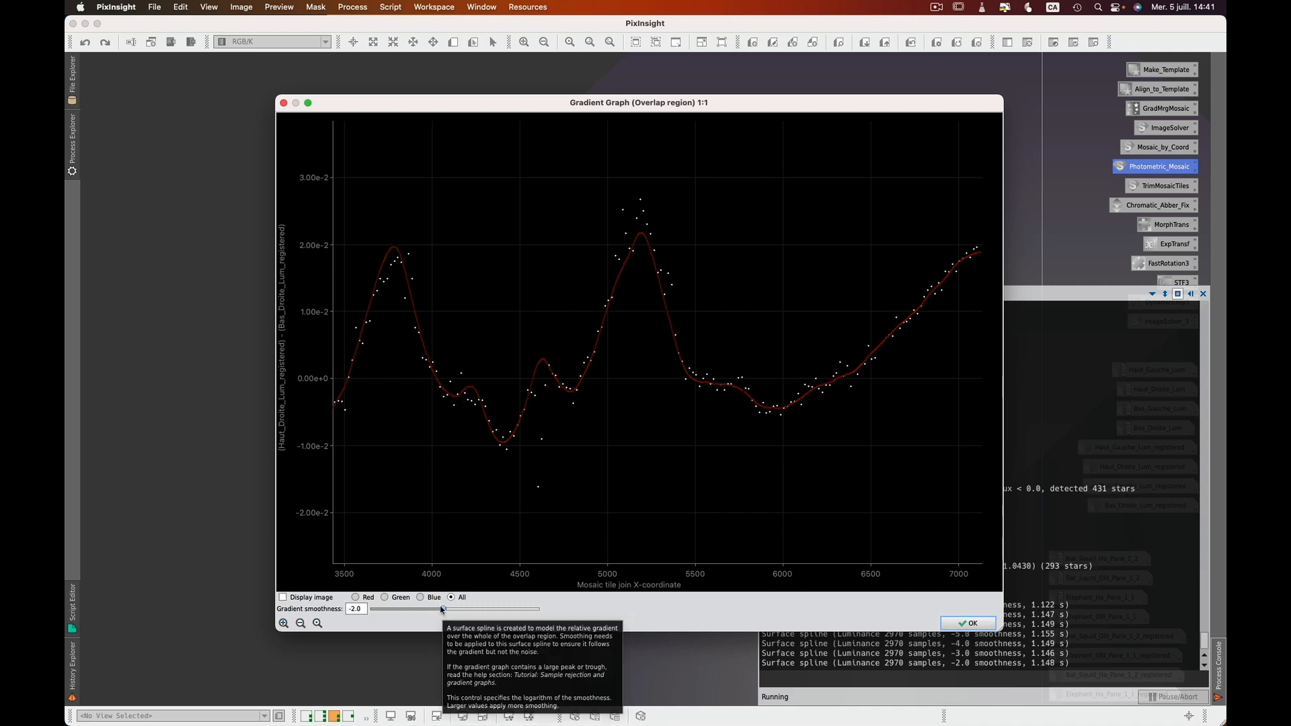
{"action": "left_click_drag", "start_coordinate": [443, 610], "coordinate": [467, 609]}
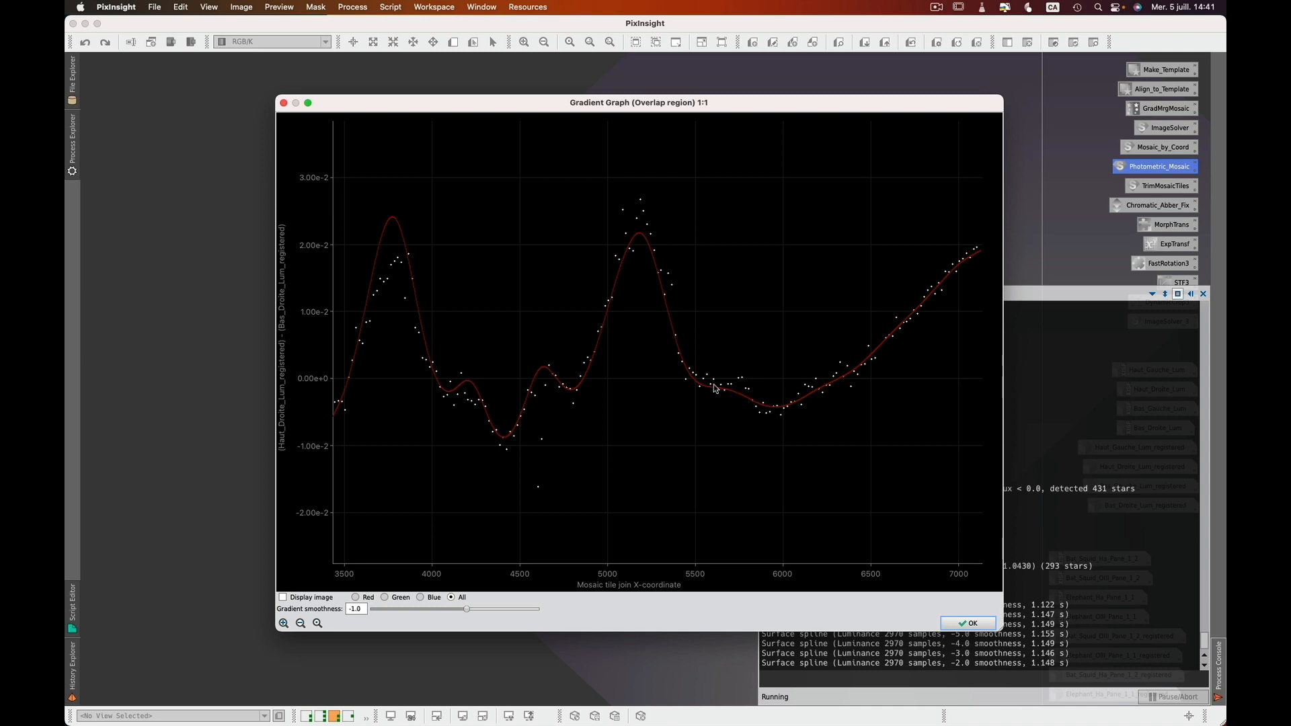
{"action": "left_click", "coordinate": [977, 623]}
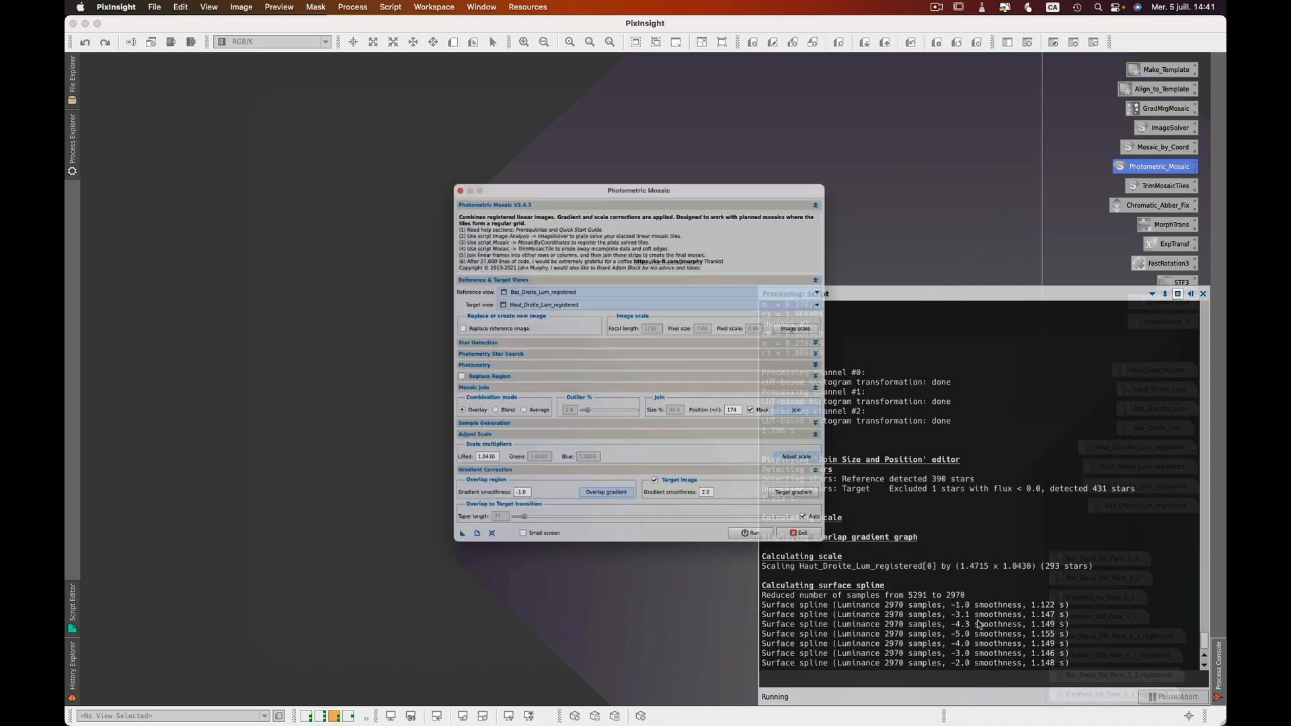
Compare the target image's gradient curve at different smoothness values and set its gradient smoothness to 1.0.
{"action": "left_click", "coordinate": [831, 528]}
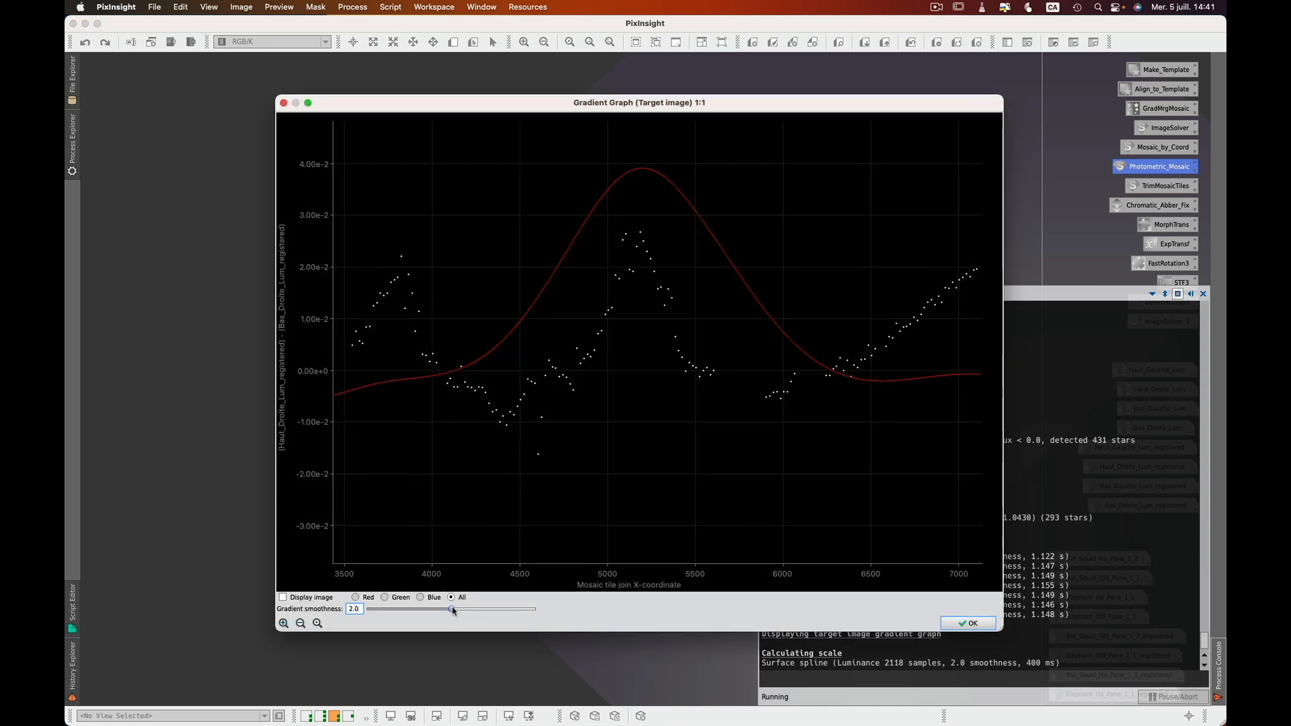
{"action": "mouse_move", "coordinate": [453, 611]}
{"action": "left_mouse_down"}
{"action": "mouse_move", "coordinate": [349, 609]}
{"action": "mouse_move", "coordinate": [443, 611]}
{"action": "left_mouse_up"}
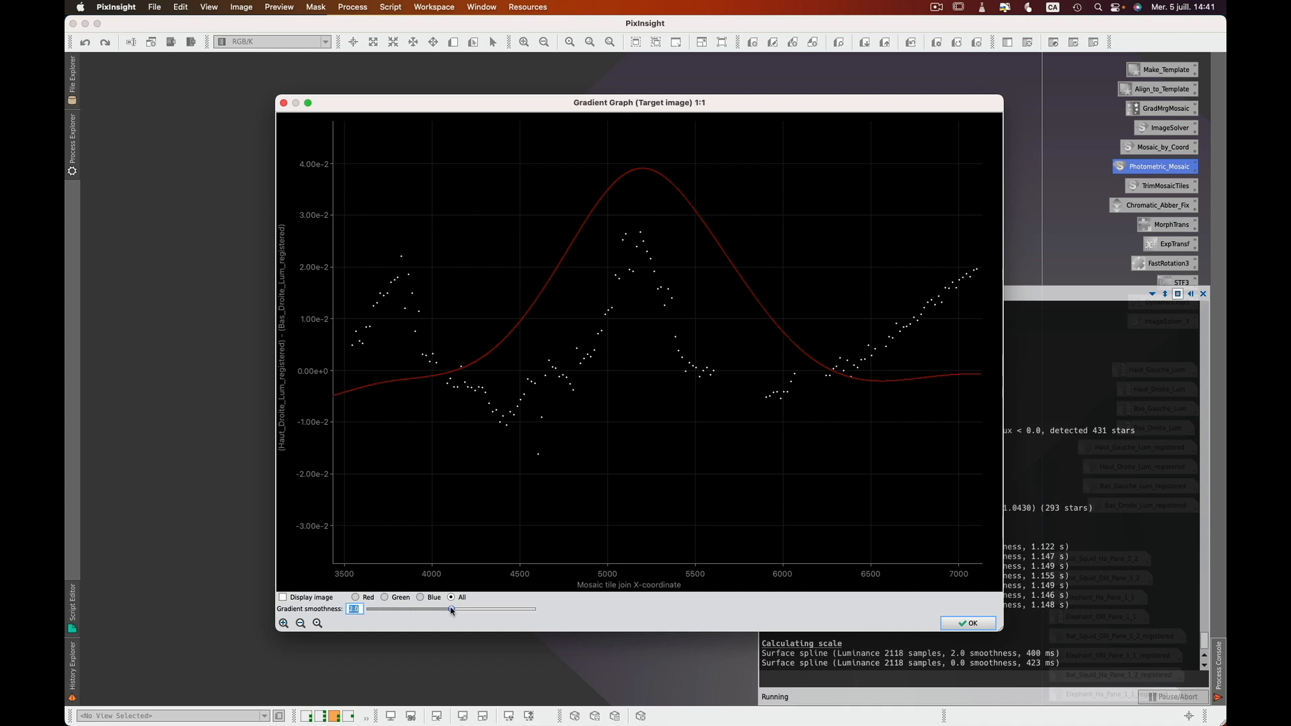
{"action": "left_click_drag", "start_coordinate": [451, 611], "coordinate": [413, 613]}
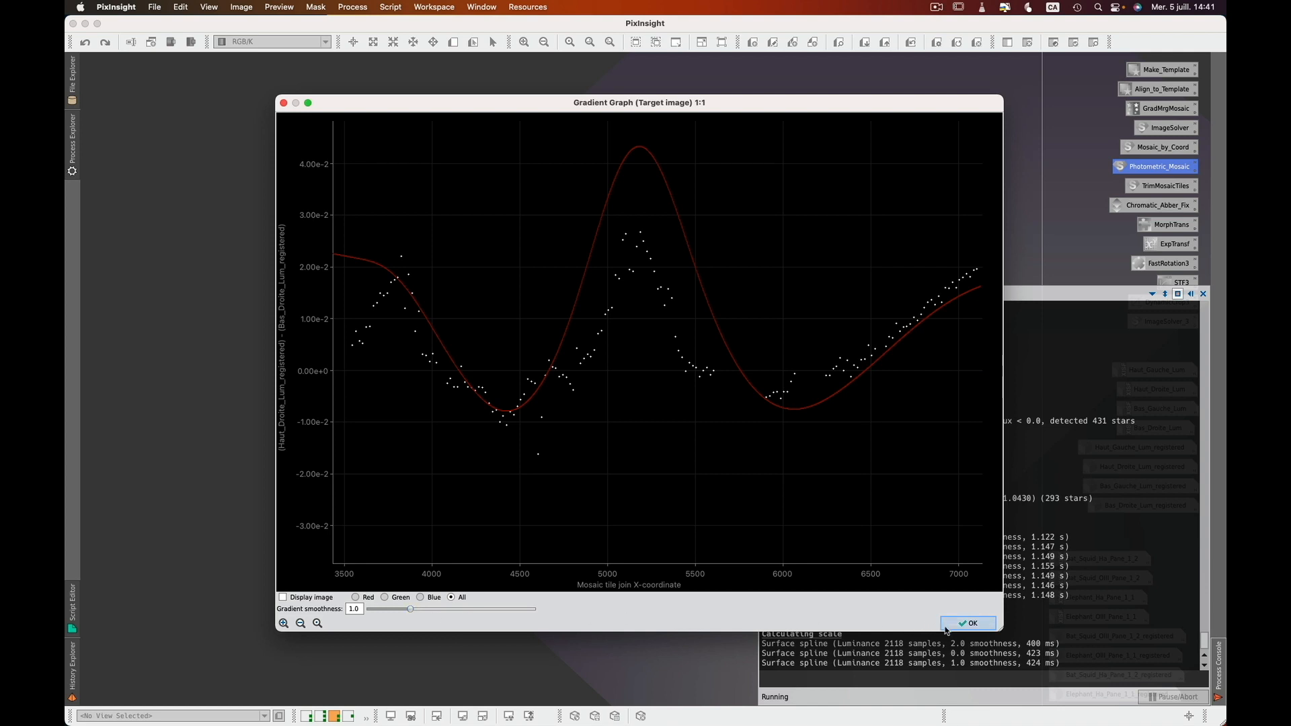
{"action": "left_click", "coordinate": [979, 624]}
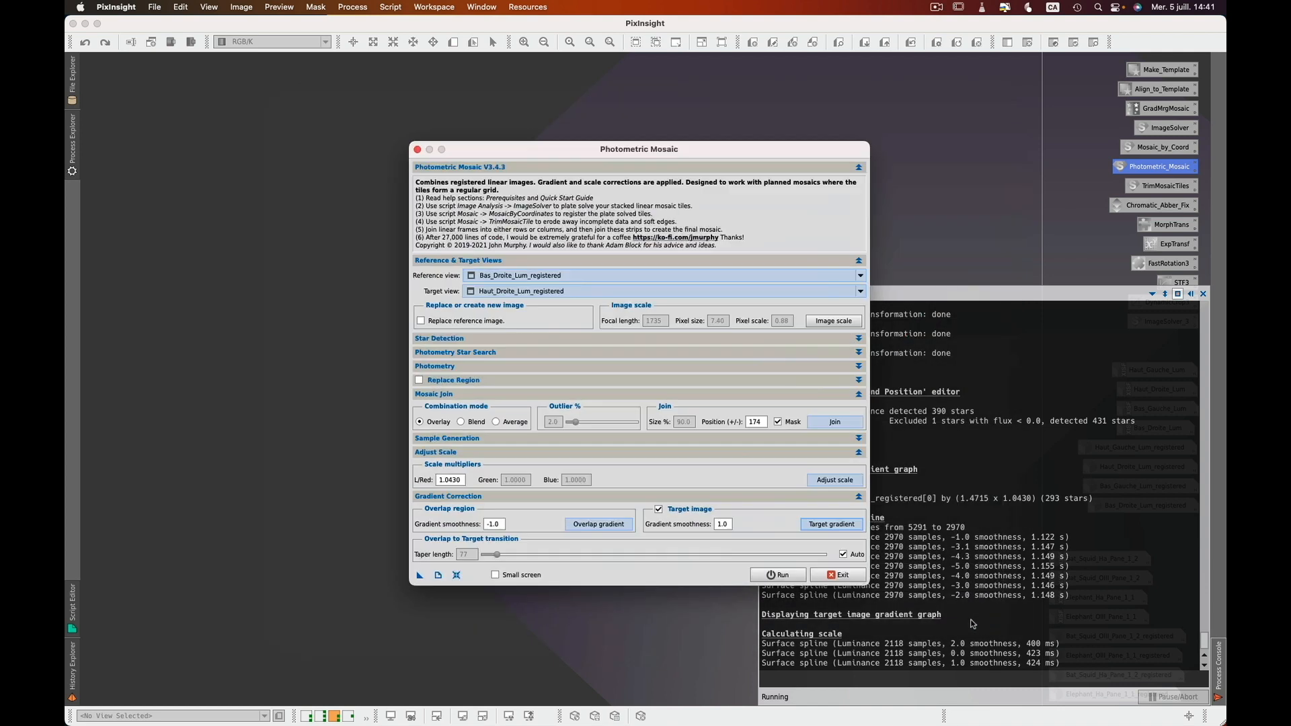
Save the Photometric Mosaic settings as a workspace icon, run the join, and bring the resulting mosaic into view.
{"action": "left_click_drag", "start_coordinate": [419, 575], "coordinate": [219, 566]}
{"action": "left_click", "coordinate": [779, 575]}
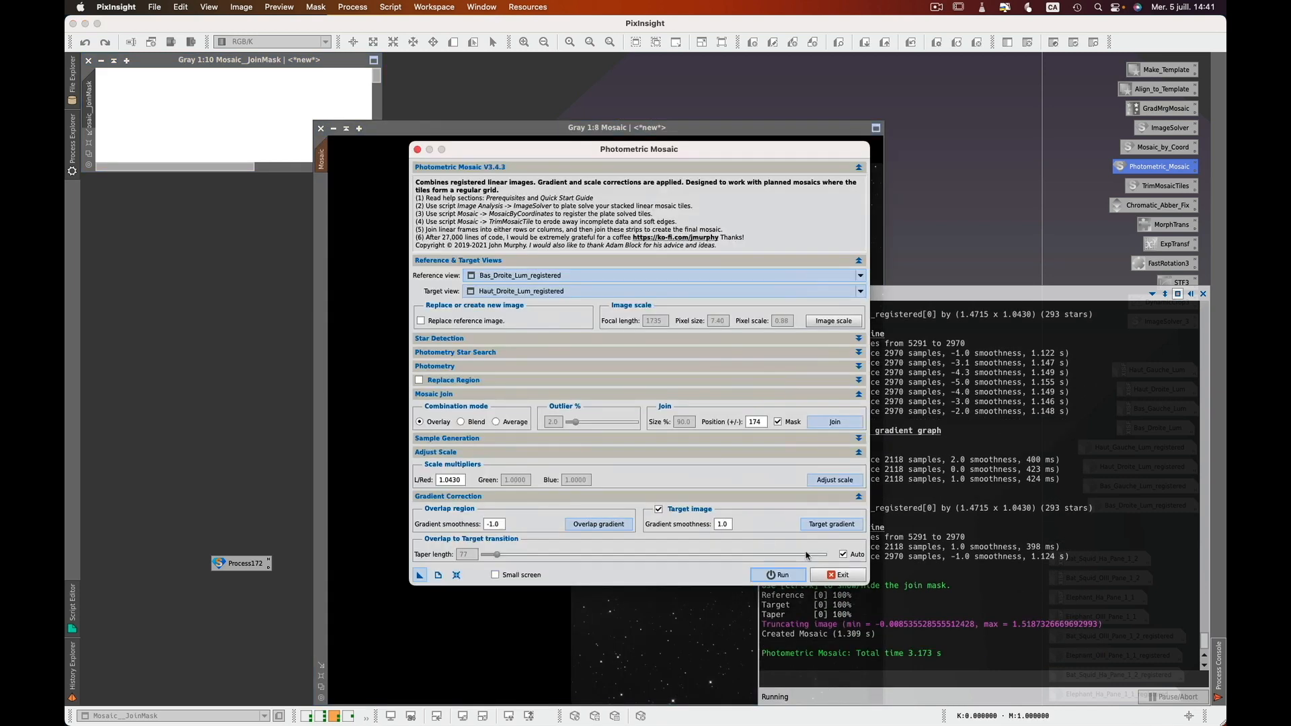
{"action": "left_click", "coordinate": [844, 575]}
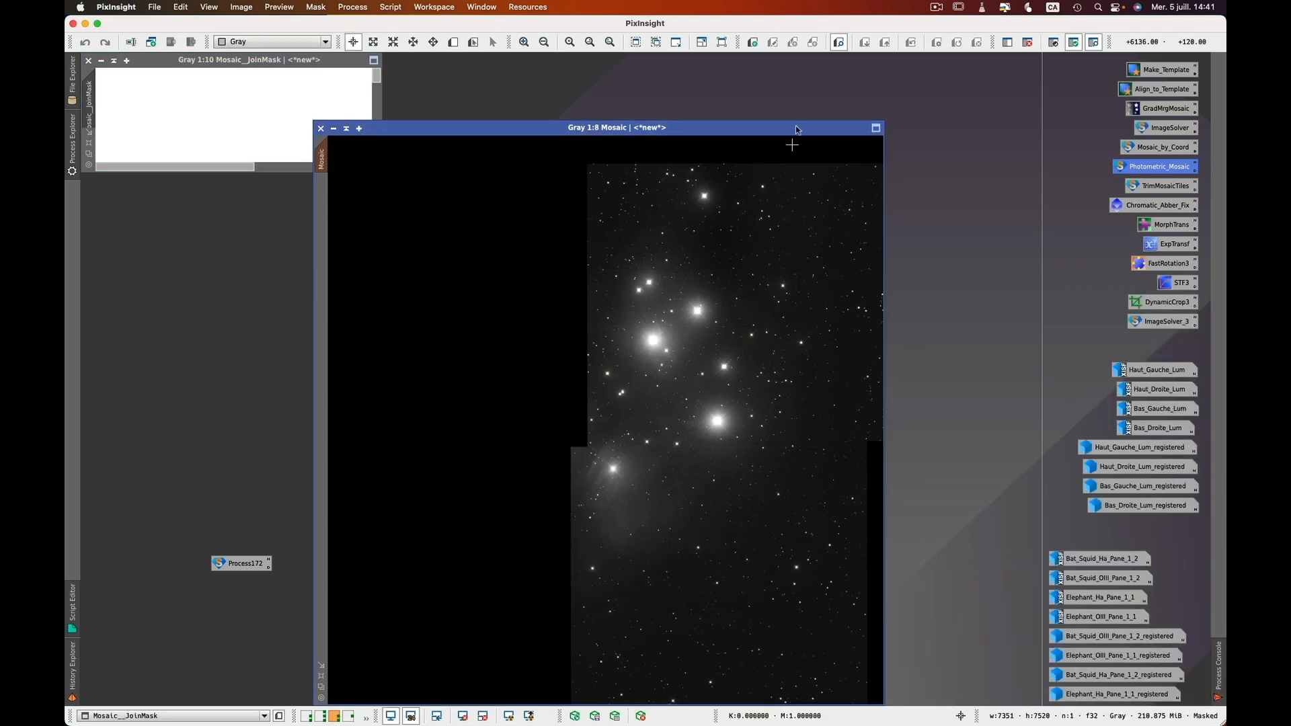
{"action": "left_click_drag", "start_coordinate": [796, 129], "coordinate": [797, 53]}
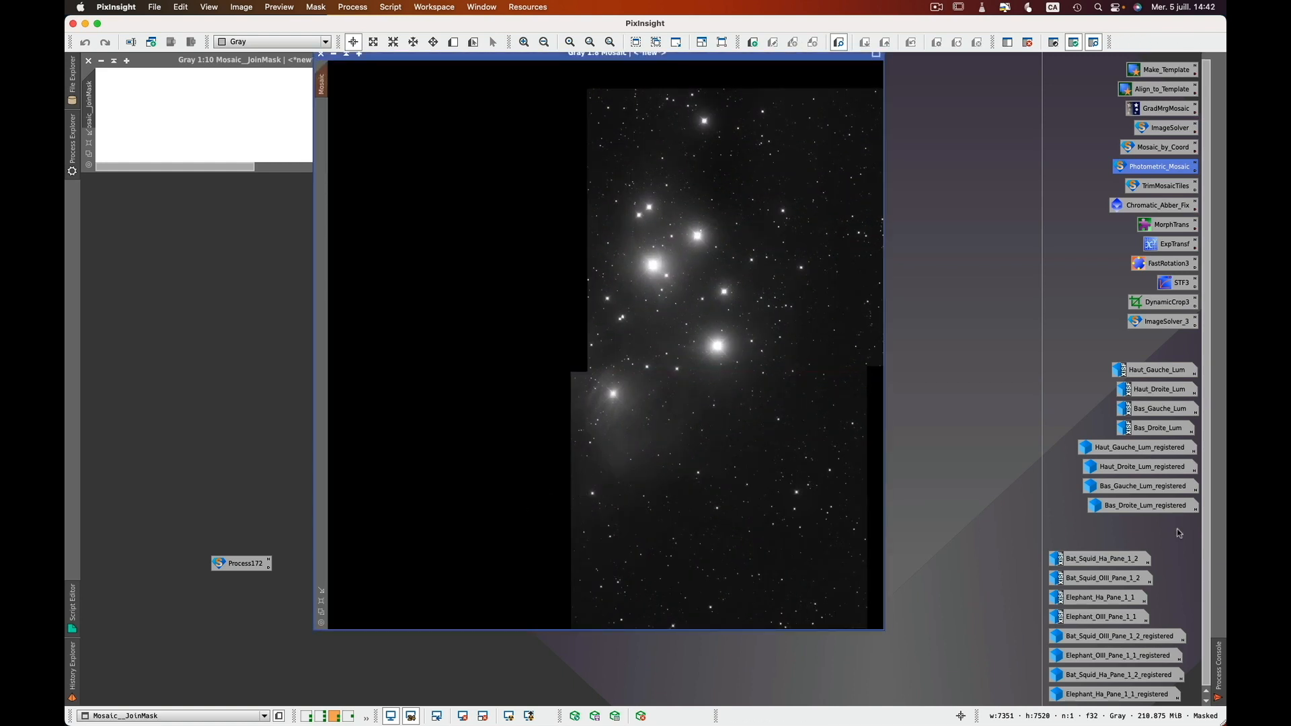
Check the two-panel mosaic's join with a ScreenTransferFunction stretch and reset the stretch.
{"action": "double_click", "coordinate": [1182, 285]}
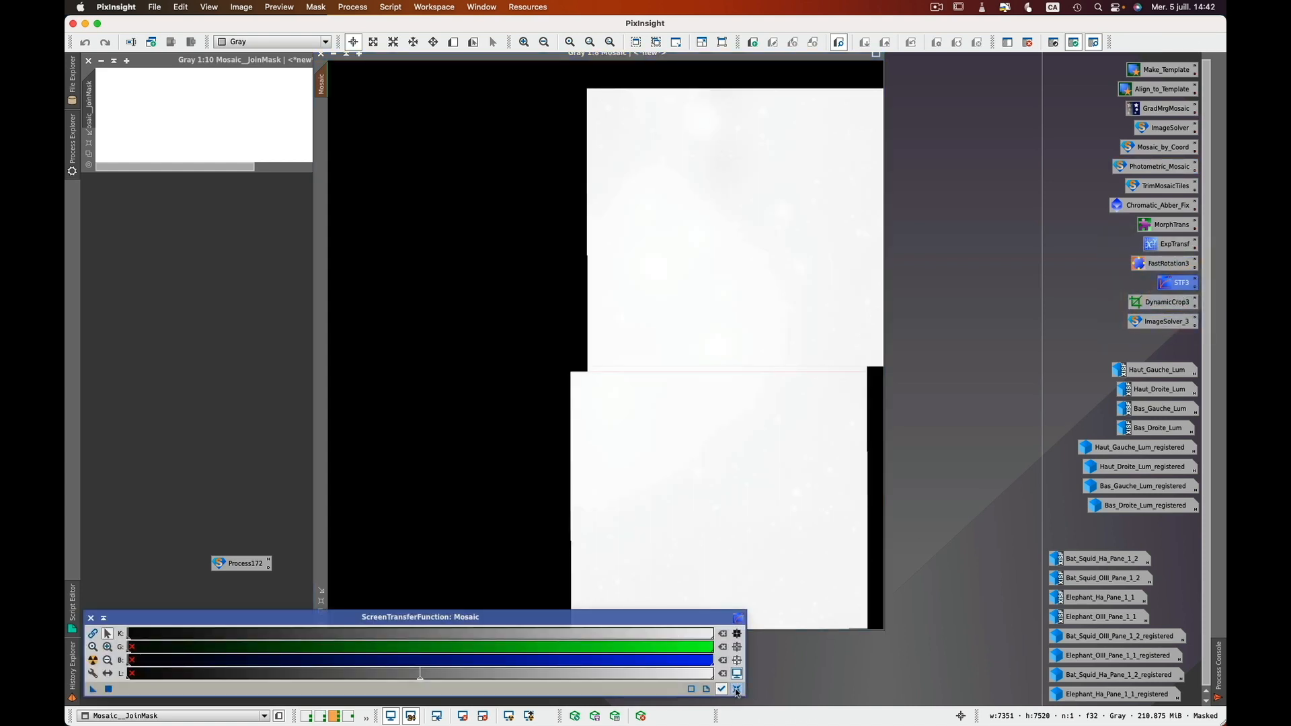
{"action": "left_click", "coordinate": [737, 689]}
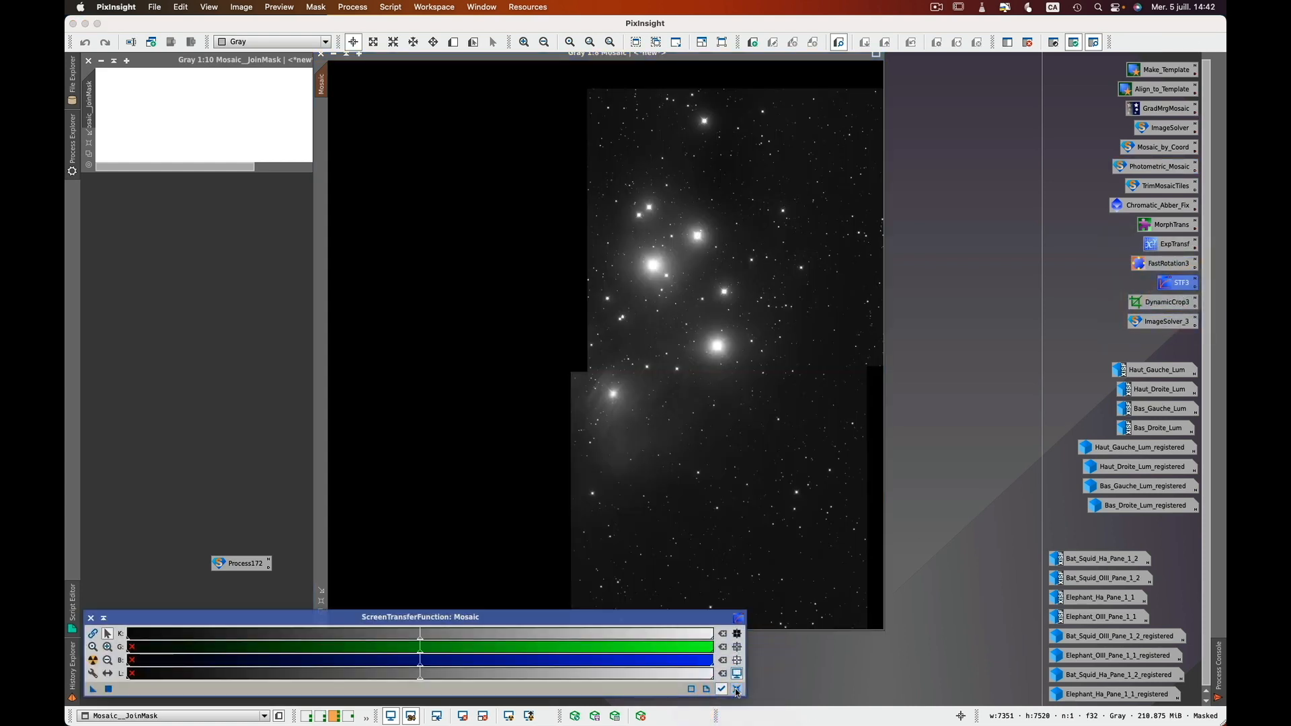
Auto-stretch the two-panel mosaic with ScreenTransferFunction and brighten its midtones to examine the background on both sides of the join.
{"action": "left_click", "coordinate": [93, 661]}
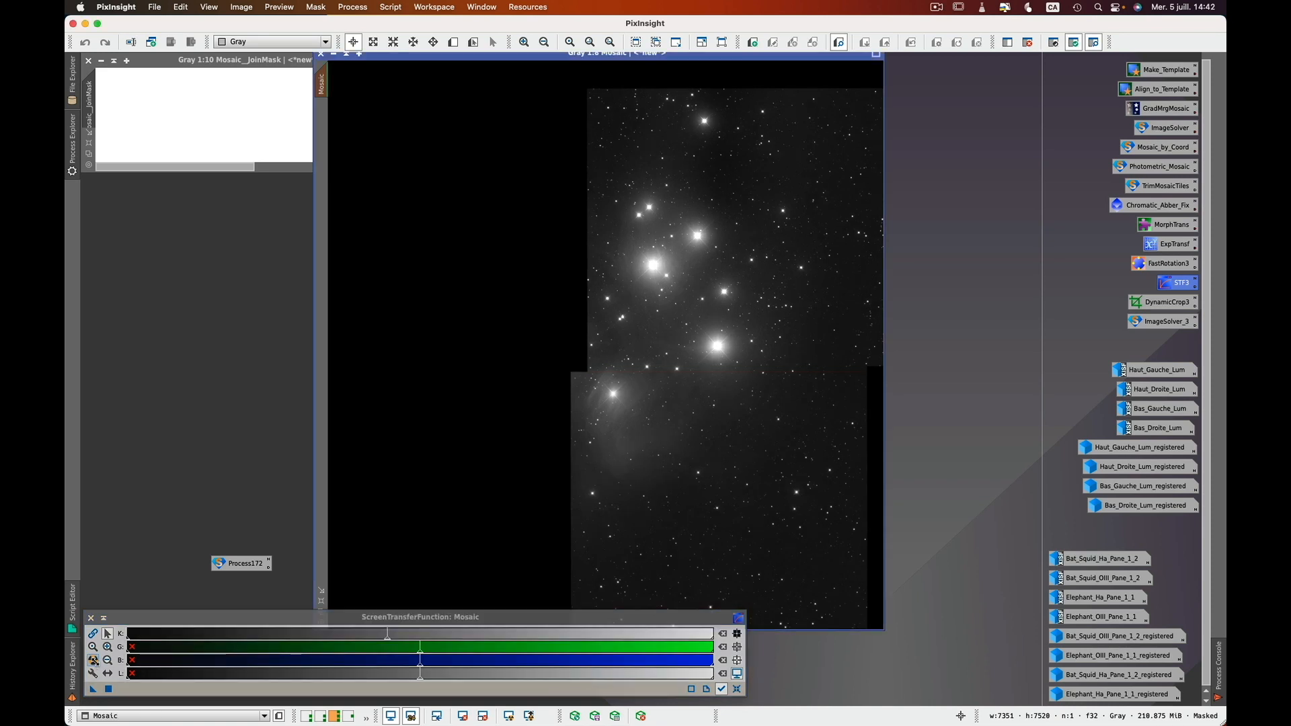
{"action": "left_click", "coordinate": [93, 661], "text": "shift"}
{"action": "left_click", "coordinate": [94, 661]}
{"action": "left_click_drag", "start_coordinate": [387, 640], "coordinate": [275, 642]}
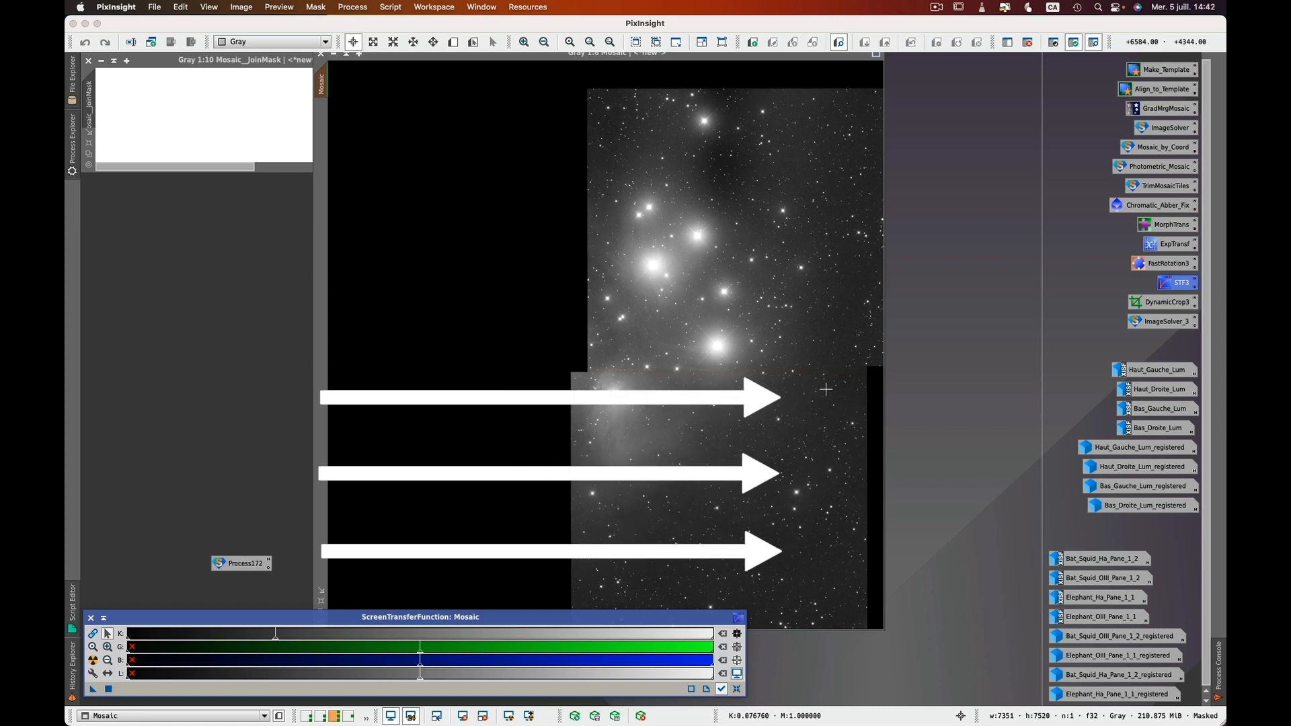
Close the two-panel Mosaic image and its join mask to clear the workspace for another attempt.
{"action": "left_click", "coordinate": [433, 55]}
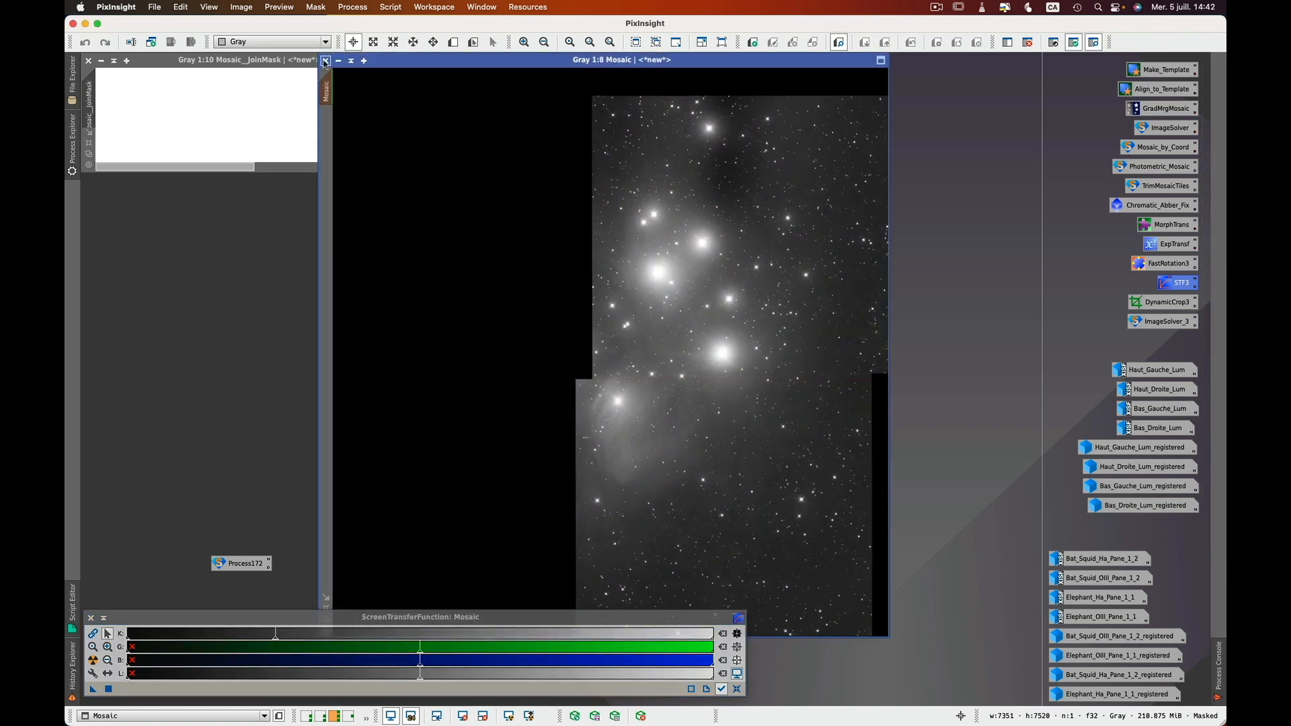
{"action": "left_click", "coordinate": [333, 53]}
{"action": "left_click", "coordinate": [88, 61]}
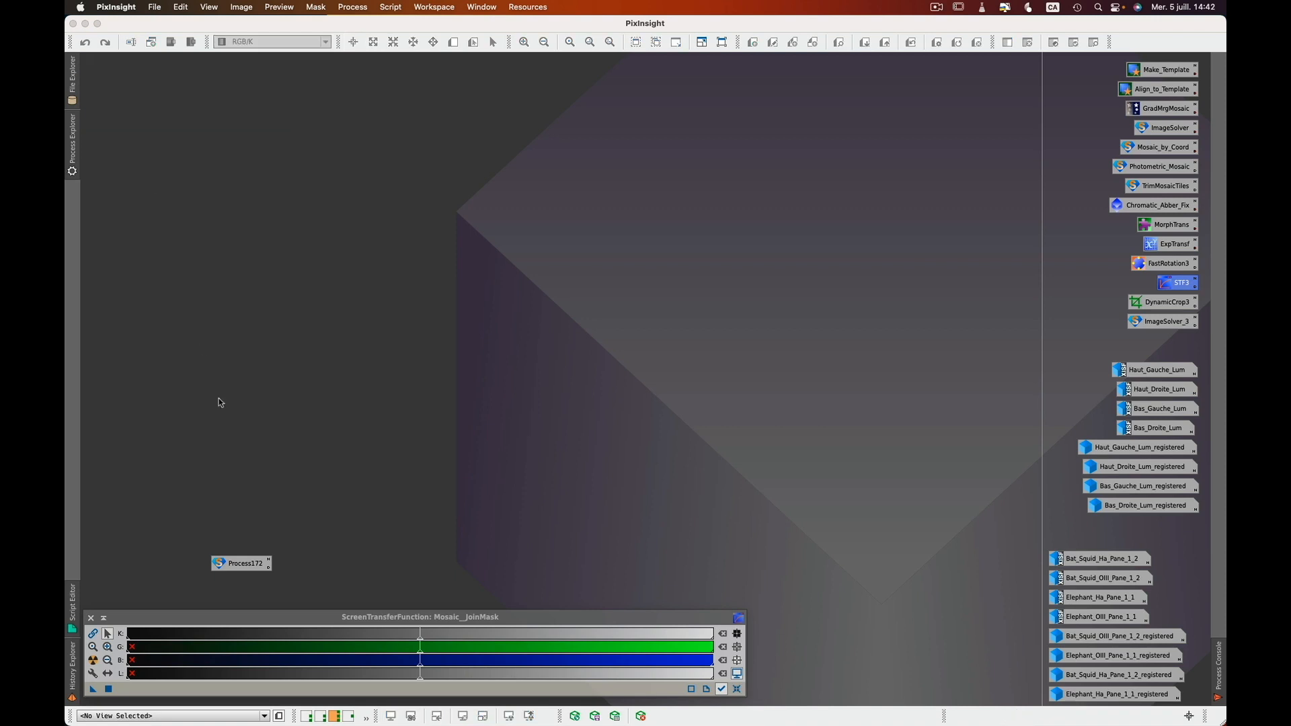
Relaunch Photometric Mosaic from the Process172 icon, disable the target image gradient correction, run the join and exit the script.
{"action": "left_click", "coordinate": [249, 562]}
{"action": "right_click", "coordinate": [249, 562]}
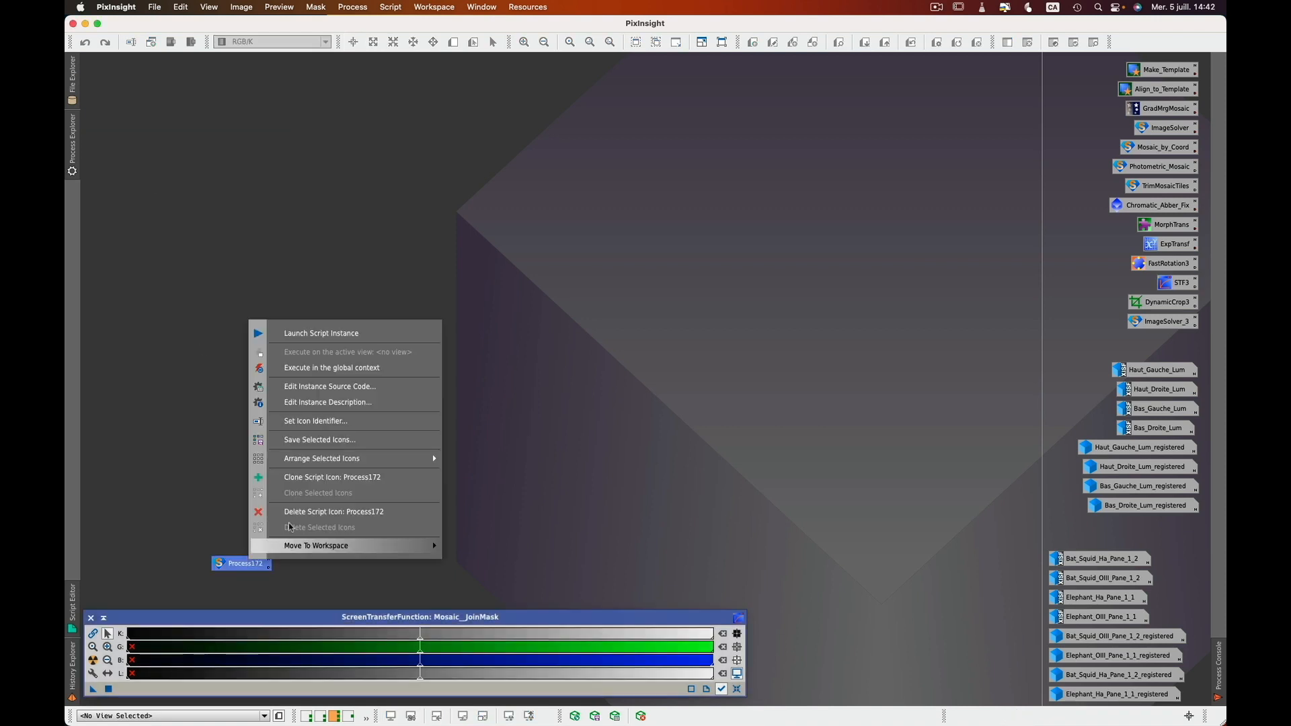
{"action": "left_click", "coordinate": [341, 369]}
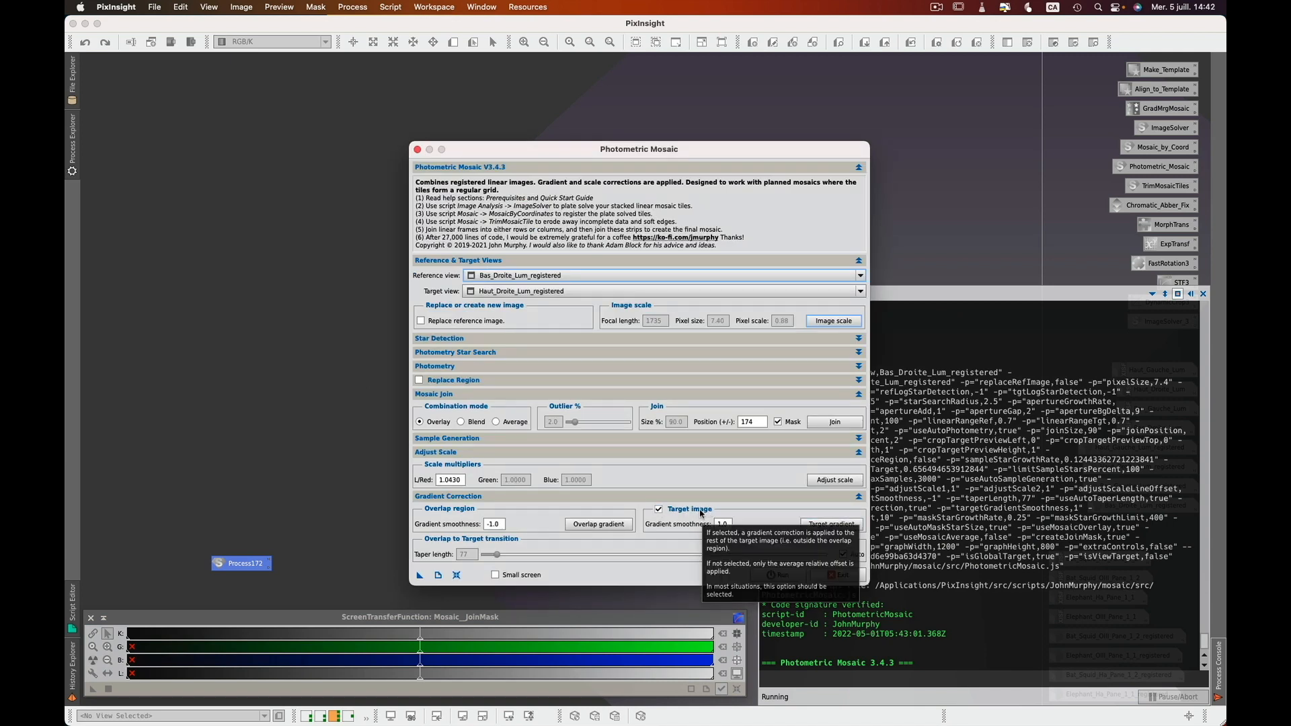
{"action": "left_click", "coordinate": [659, 510]}
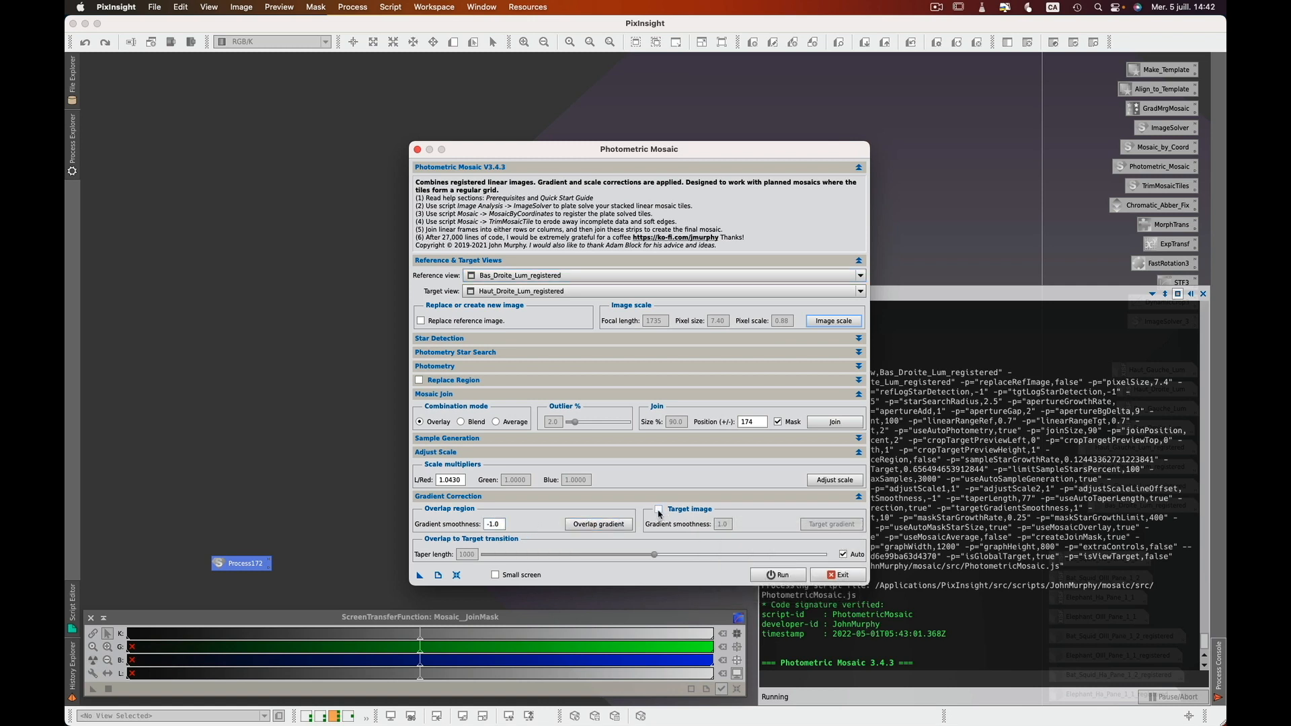
{"action": "left_click", "coordinate": [785, 575]}
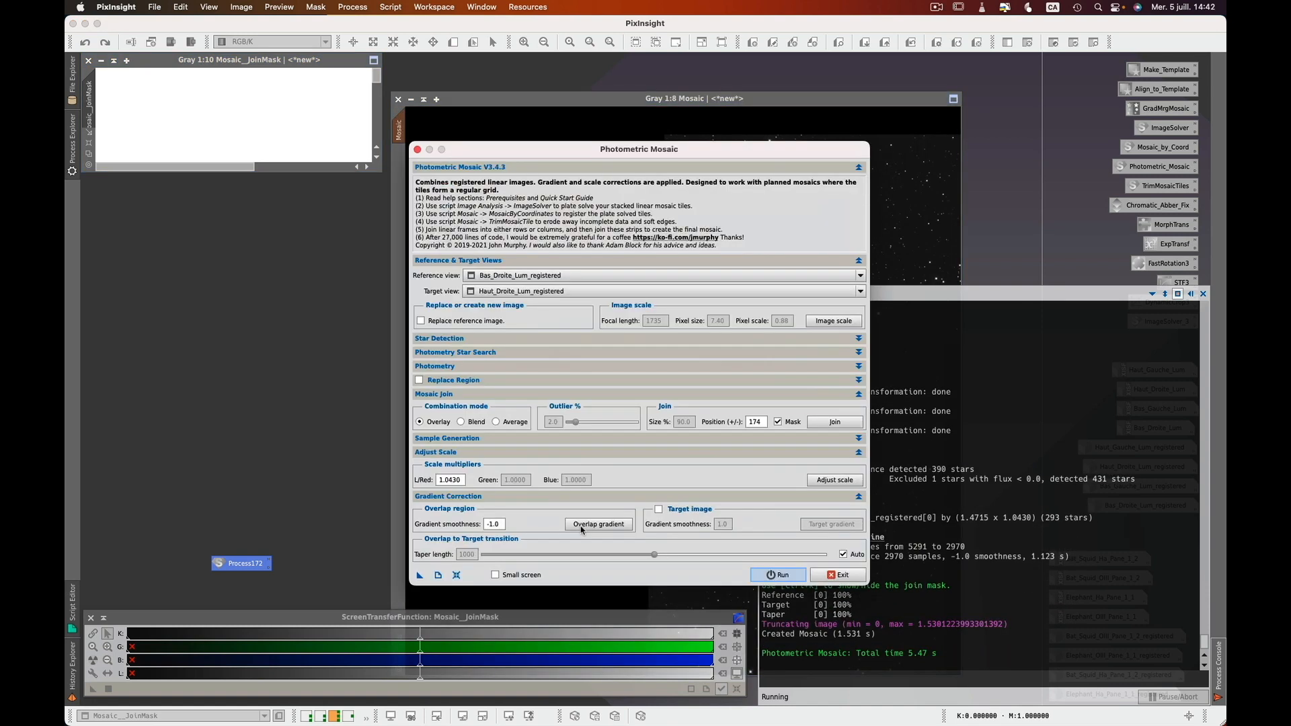
{"action": "left_click", "coordinate": [838, 575]}
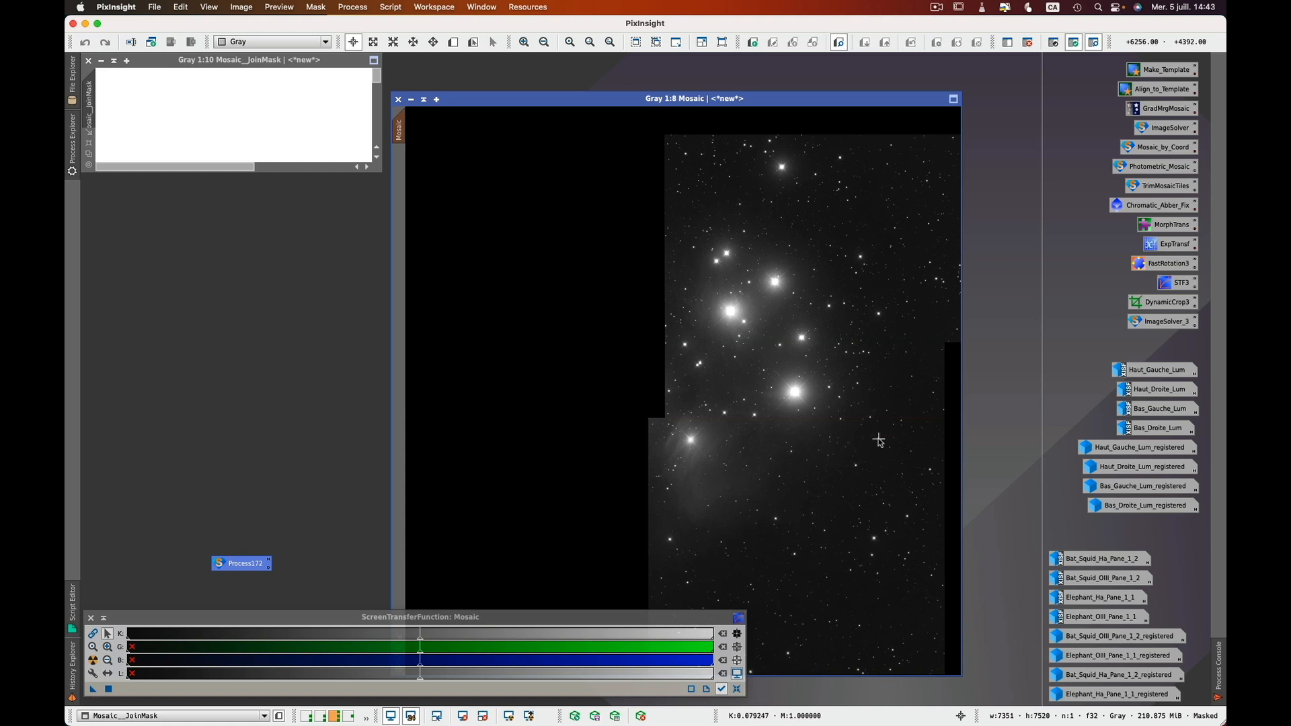
Check the new mosaic's join, rename the image as Droite and close its join mask despite the active mask reference.
{"action": "scroll", "coordinate": [873, 430], "scroll_direction": "up", "scroll_amount": 3}
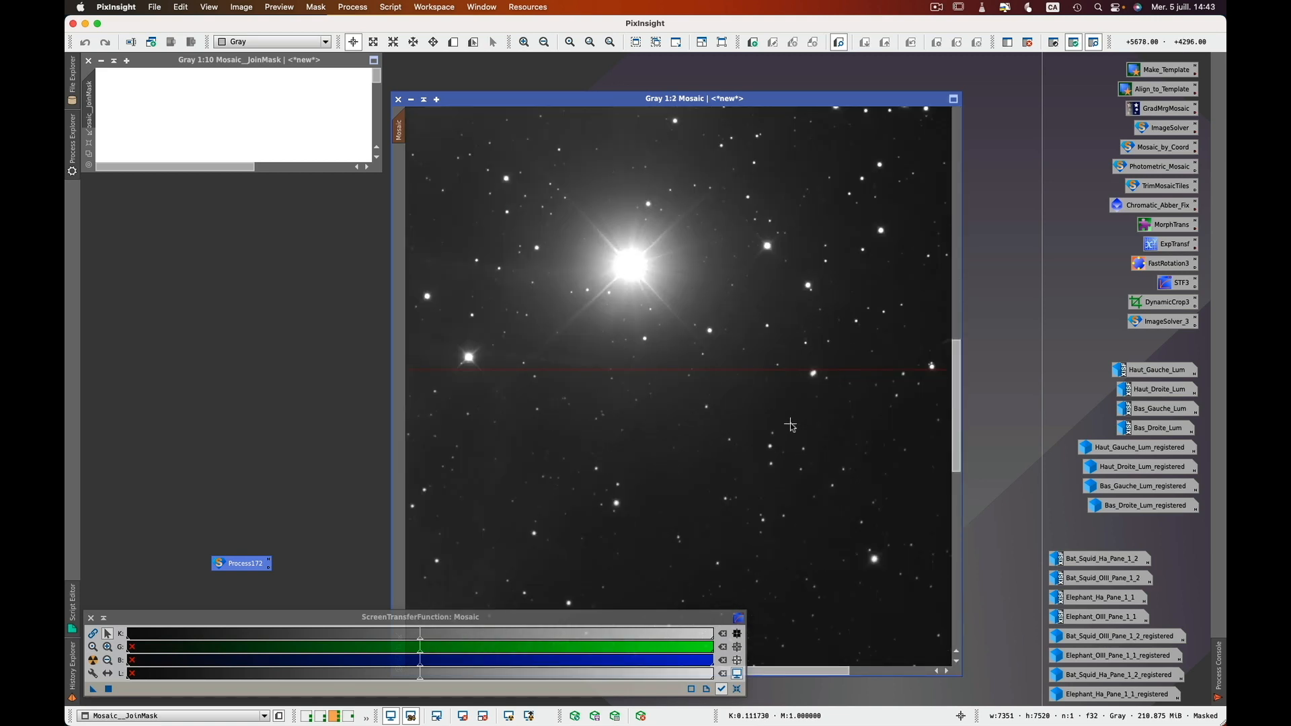
{"action": "scroll", "coordinate": [792, 424], "scroll_direction": "down", "scroll_amount": 2}
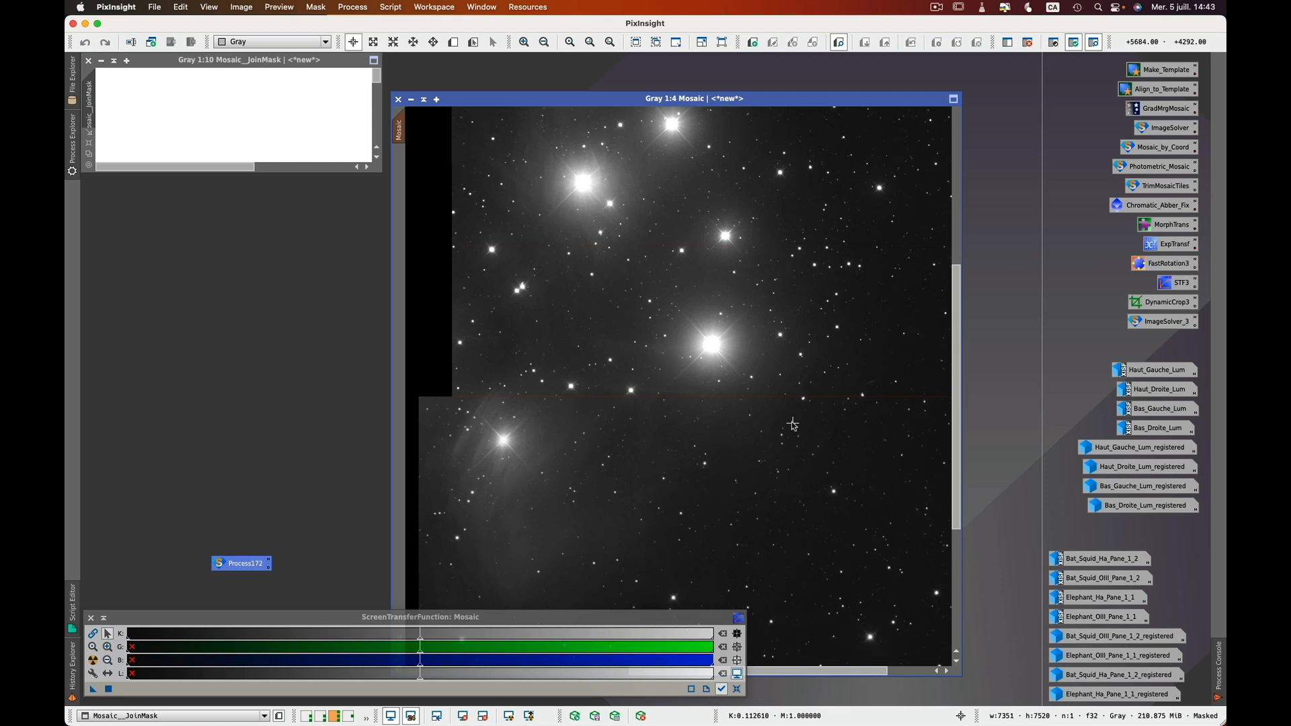
{"action": "scroll", "coordinate": [793, 425], "scroll_direction": "down", "scroll_amount": 2}
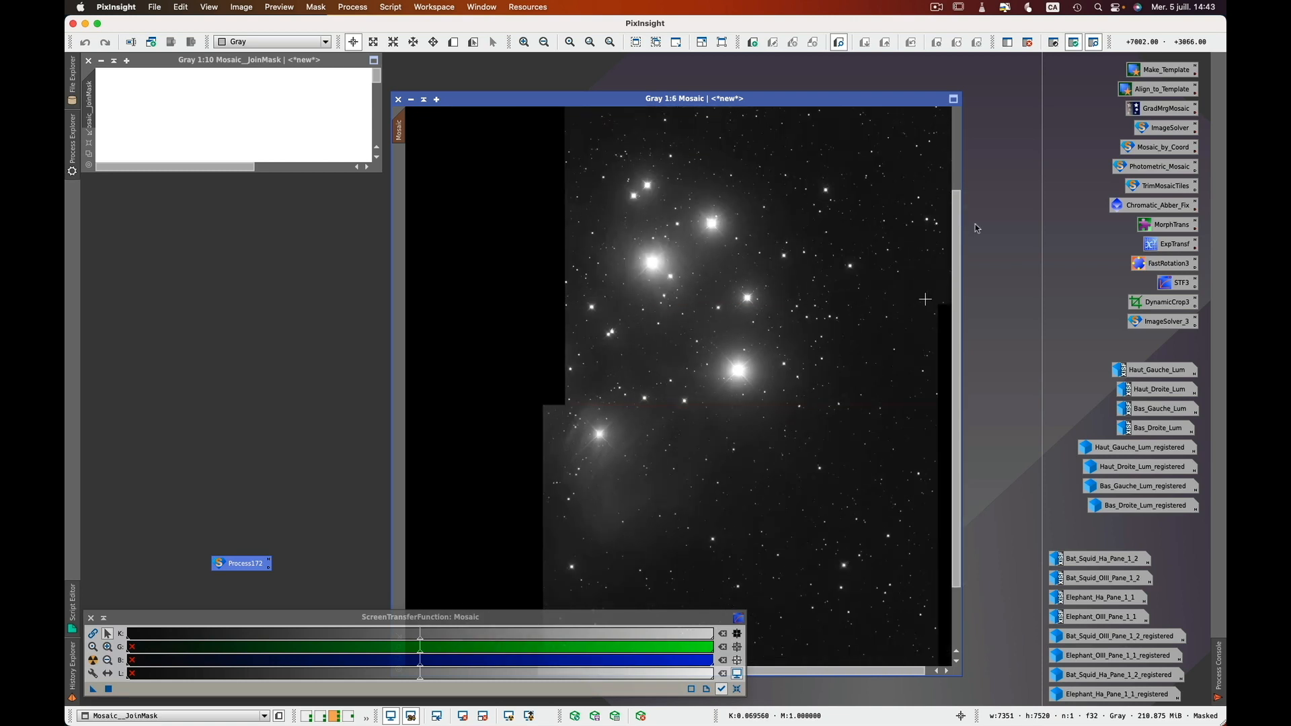
{"action": "double_click", "coordinate": [399, 126]}
{"action": "type", "text": "Droite"}
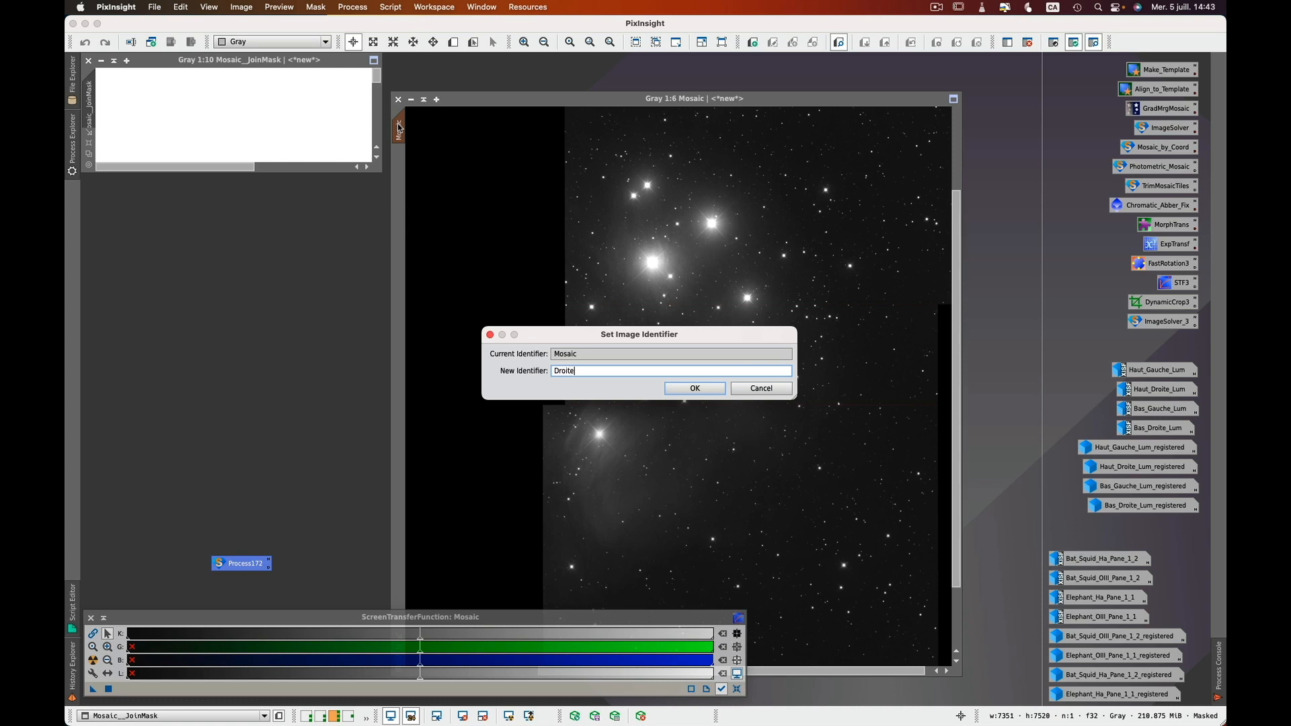
{"action": "left_click", "coordinate": [695, 388]}
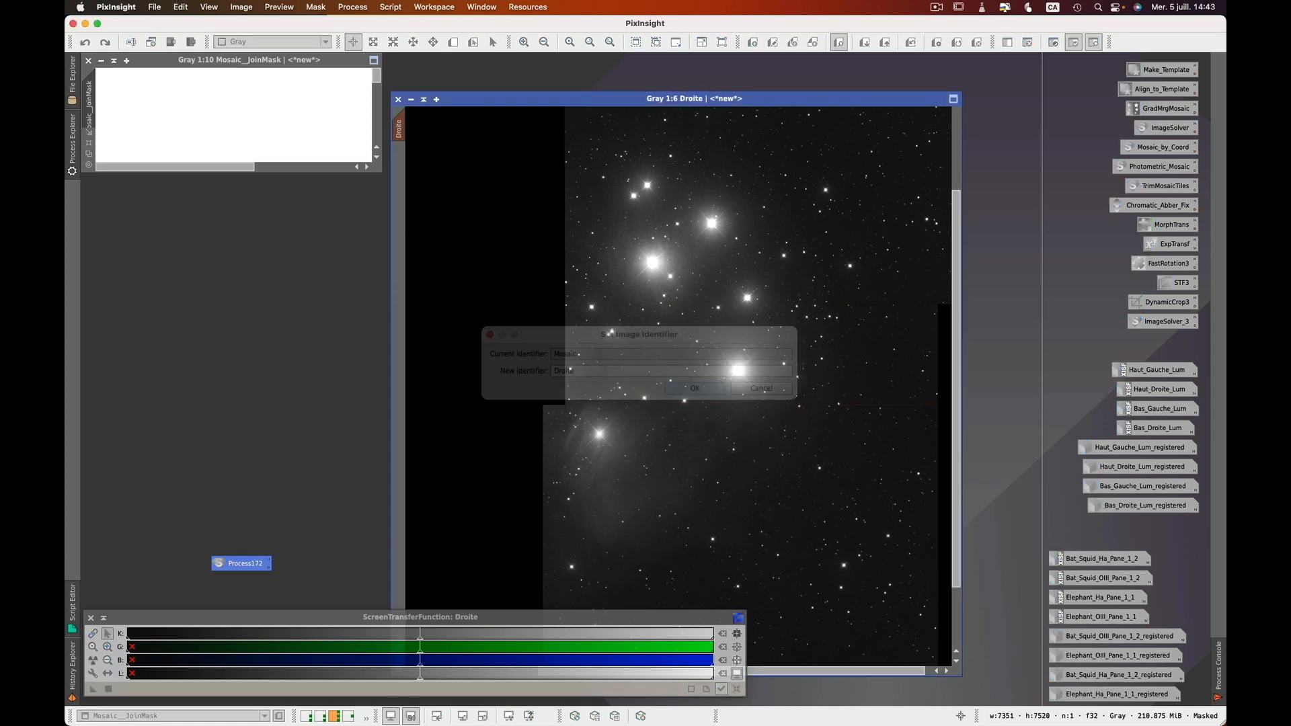
{"action": "left_click", "coordinate": [88, 61]}
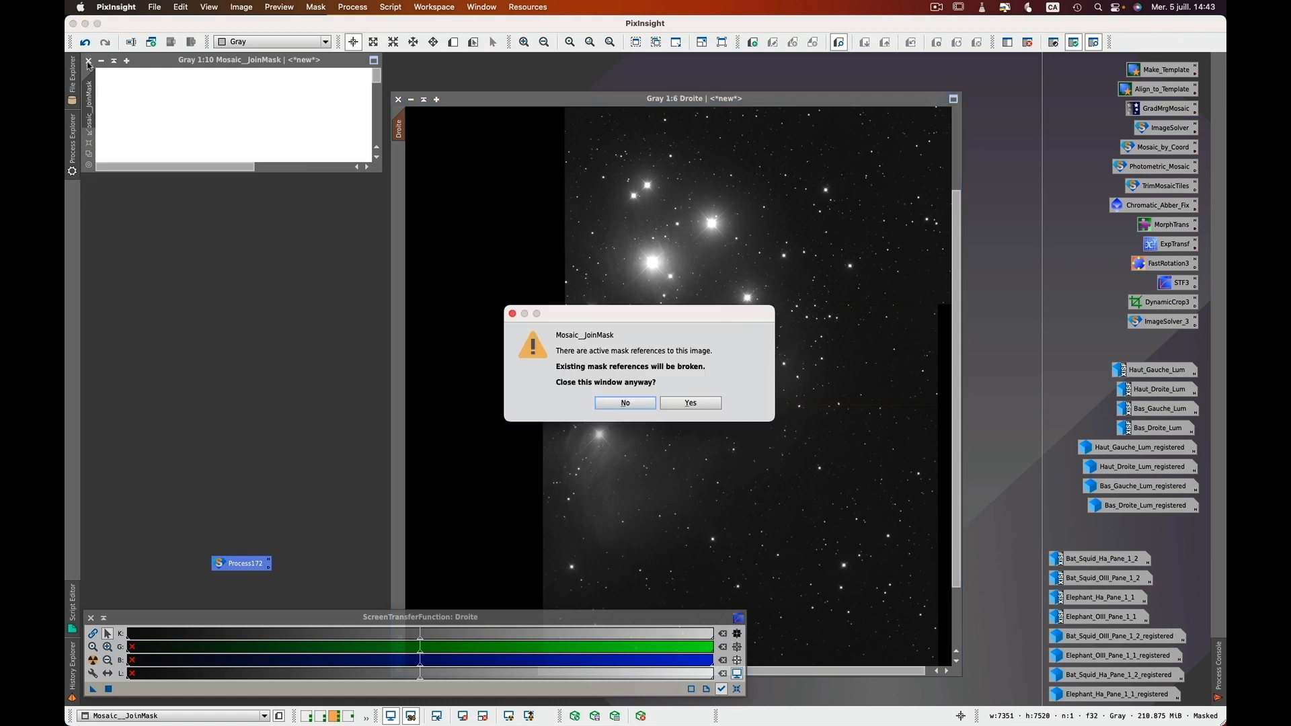
{"action": "left_click", "coordinate": [690, 403]}
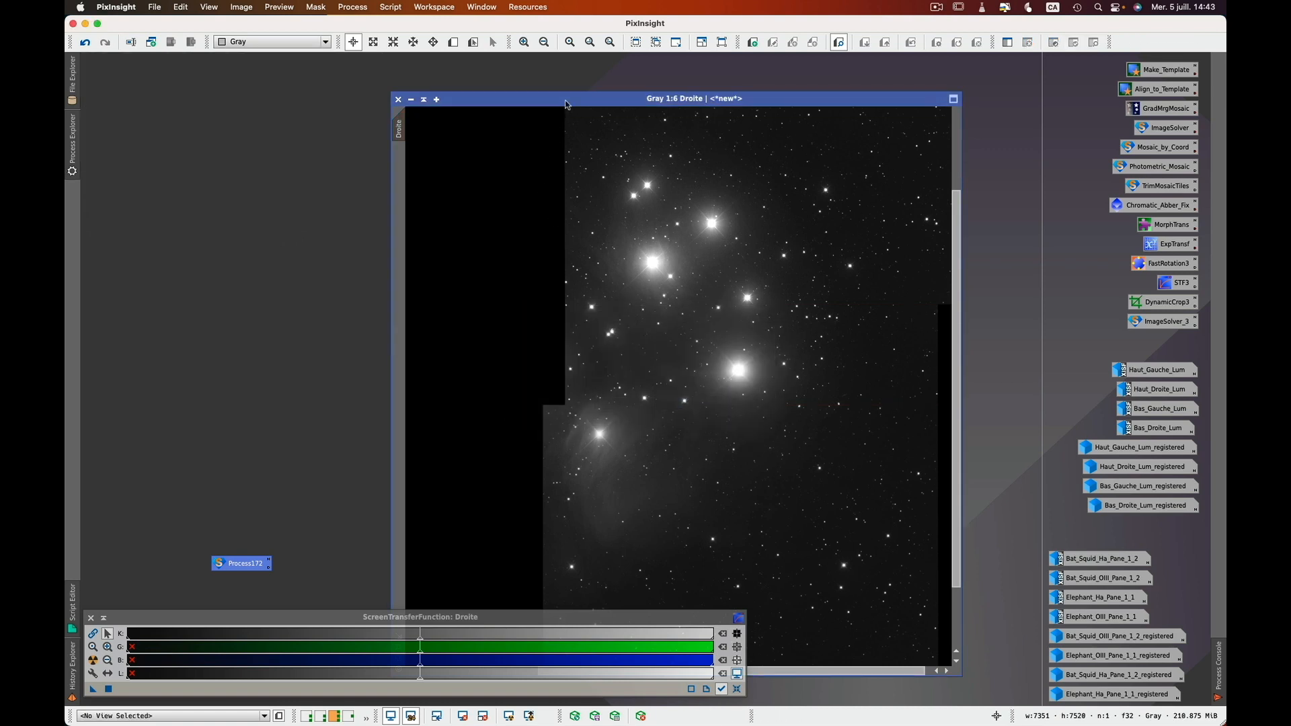
Reduce the Droite image to a 1:13 view, fit its window to the image and set it aside in the workspace.
{"action": "left_click_drag", "start_coordinate": [565, 99], "coordinate": [629, 60]}
{"action": "scroll", "coordinate": [525, 222], "scroll_direction": "down", "scroll_amount": 4}
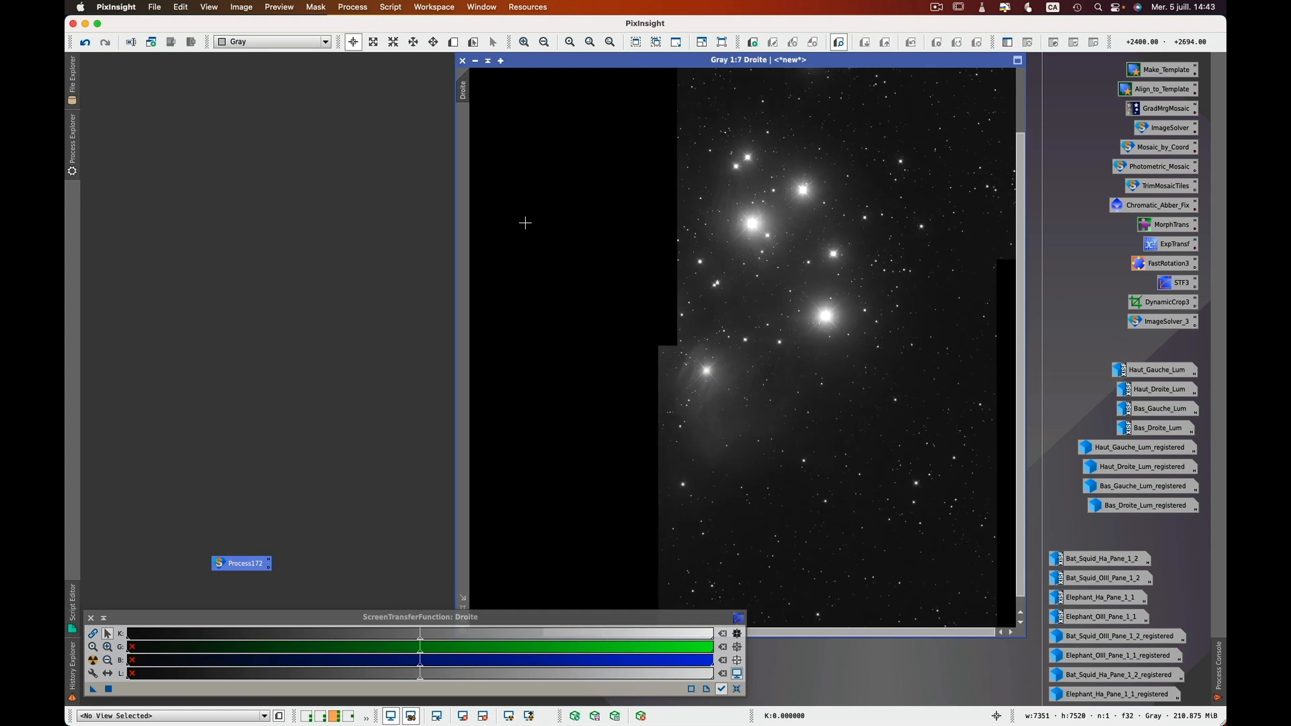
{"action": "scroll", "coordinate": [525, 223], "scroll_direction": "down", "scroll_amount": 3}
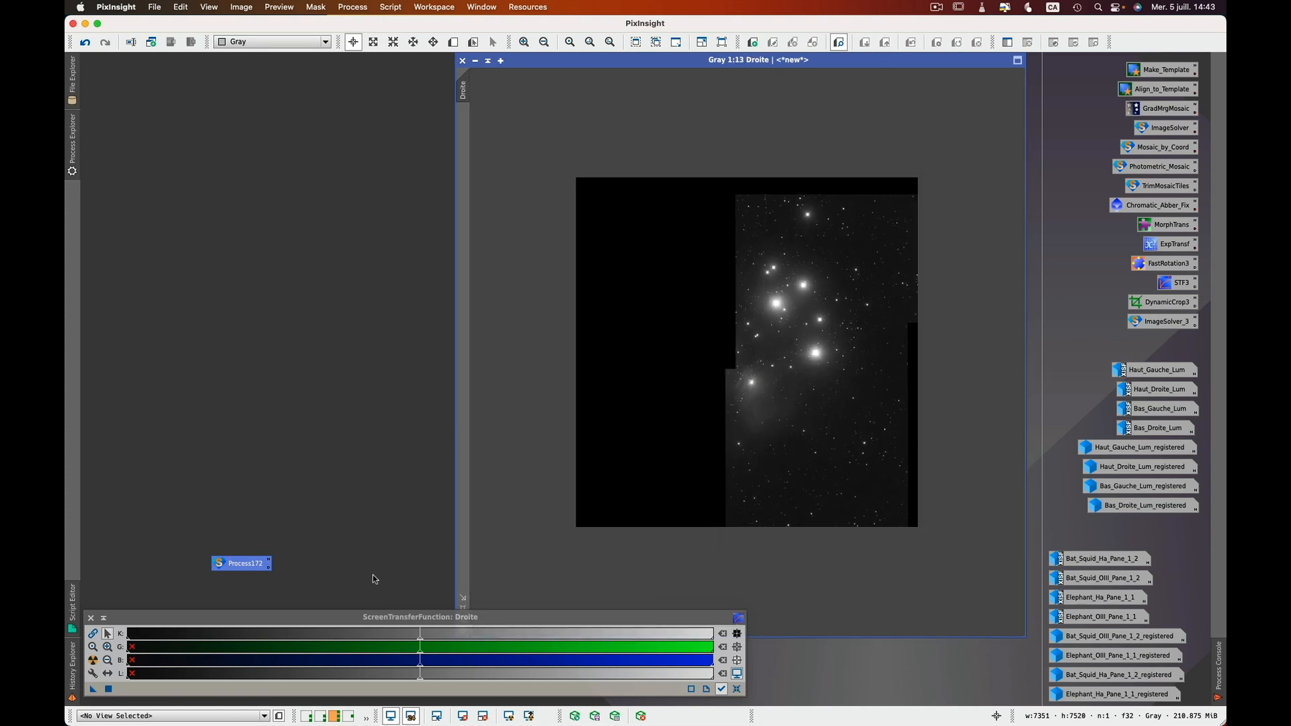
{"action": "left_click_drag", "start_coordinate": [381, 617], "coordinate": [441, 423]}
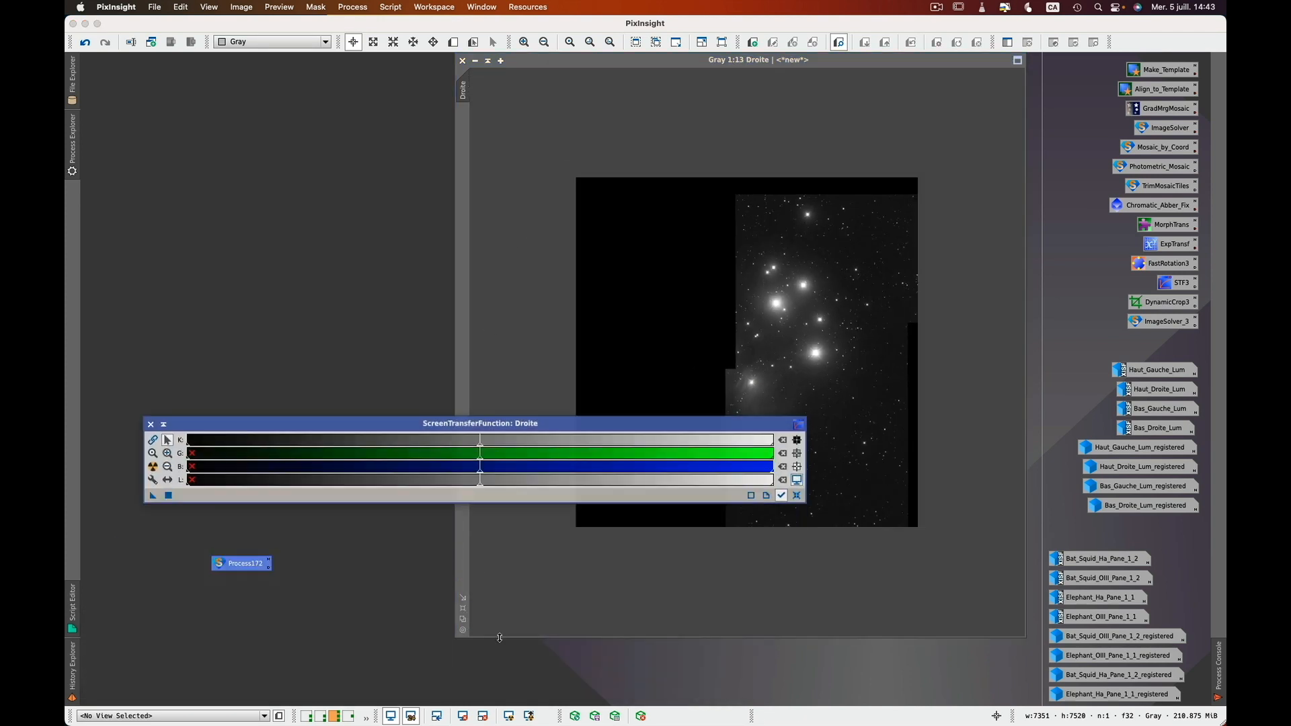
{"action": "left_click", "coordinate": [463, 599]}
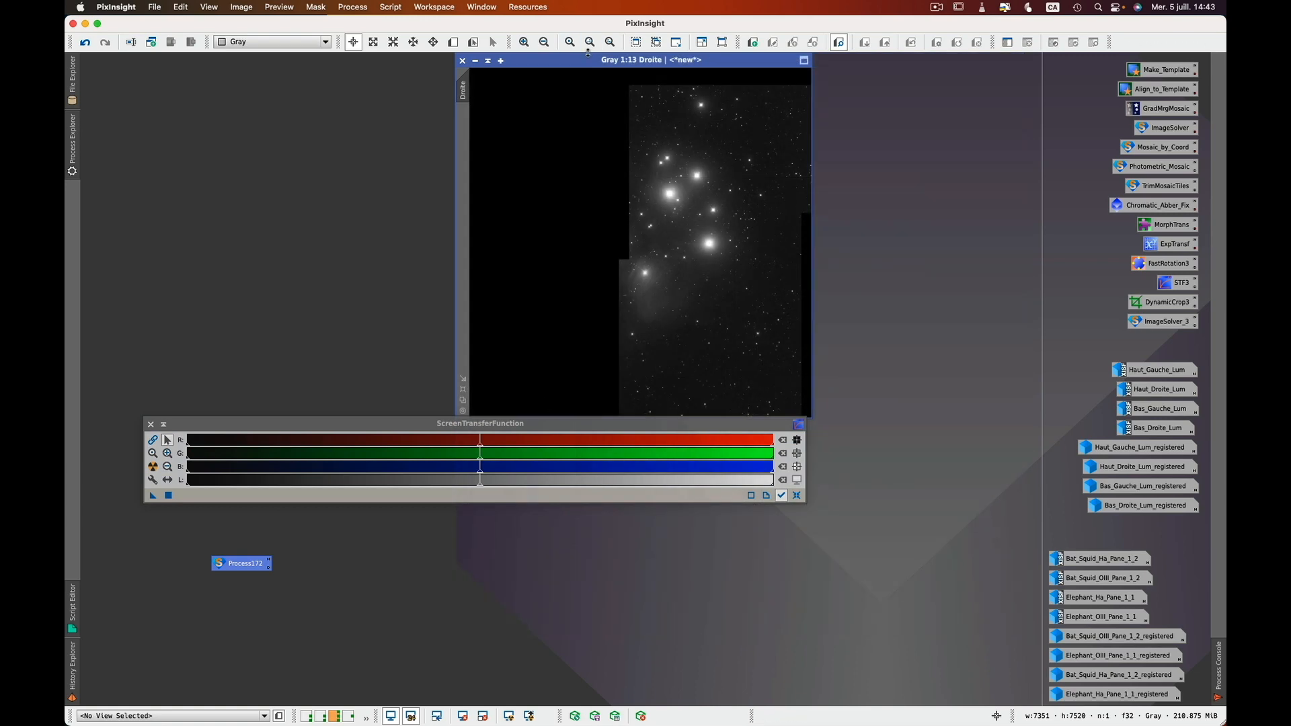
{"action": "left_click_drag", "start_coordinate": [632, 74], "coordinate": [856, 85]}
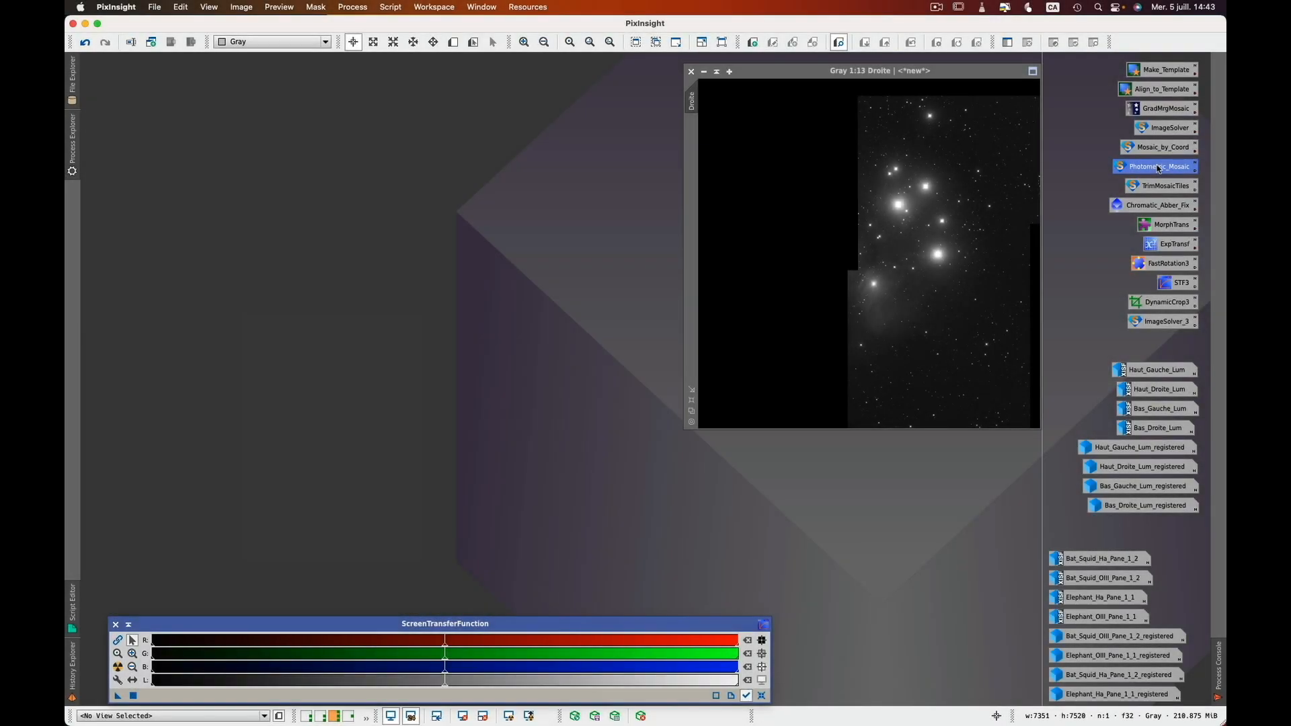
Launch Photometric Mosaic with Bas_Gauche_Lum_registered as the reference view and Haut_Gauche_Lum_registered as the target view.
{"action": "right_click", "coordinate": [1148, 168]}
{"action": "left_click", "coordinate": [1109, 214]}
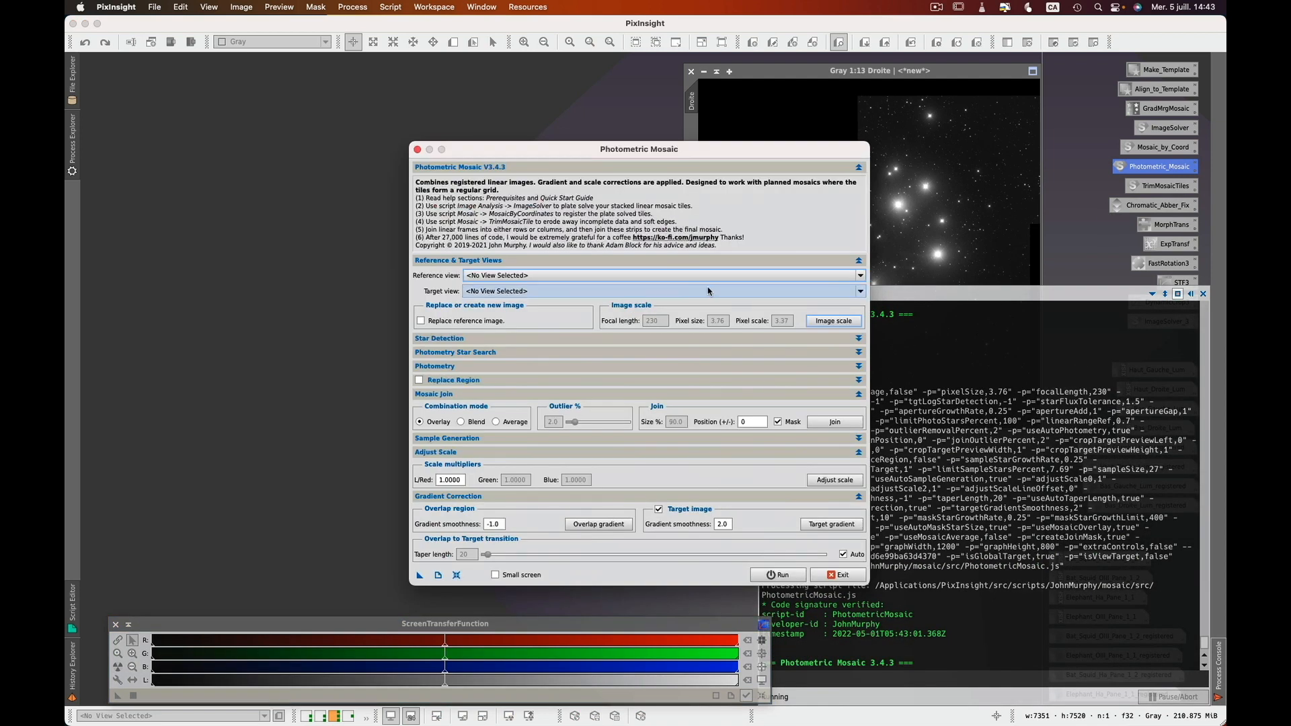
{"action": "left_click", "coordinate": [859, 277]}
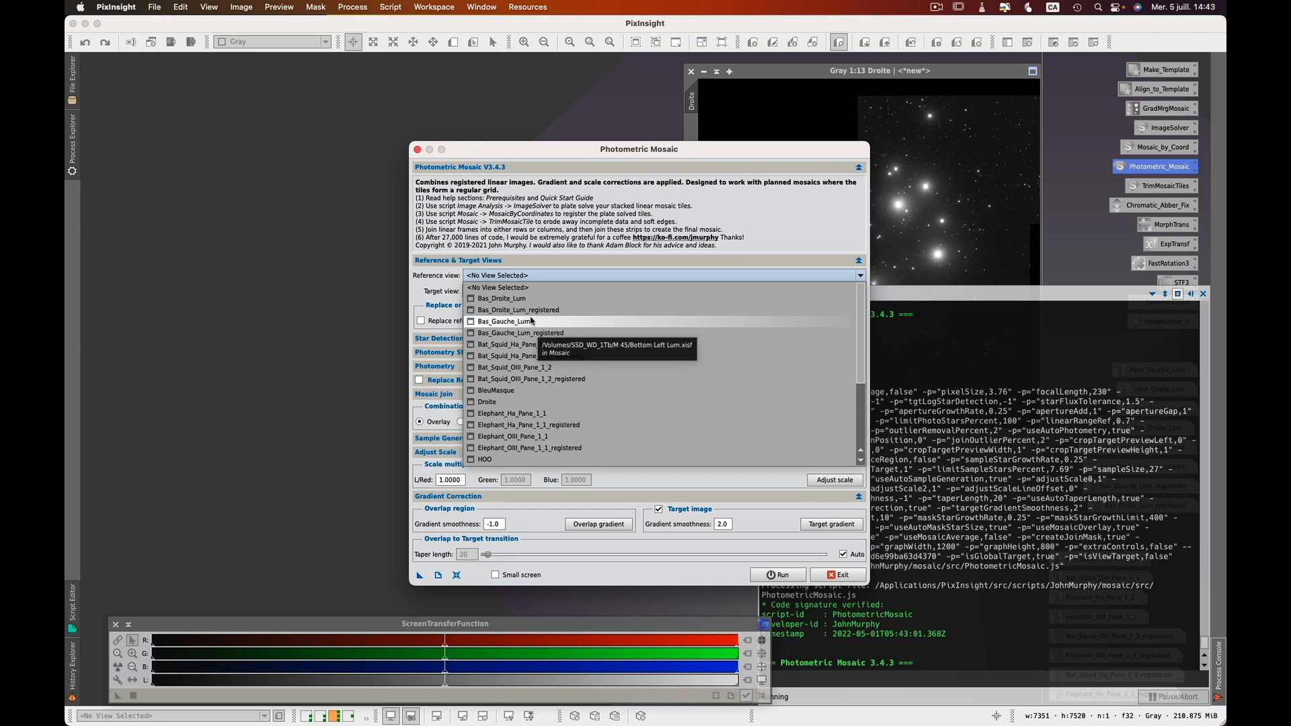
{"action": "left_click", "coordinate": [523, 333]}
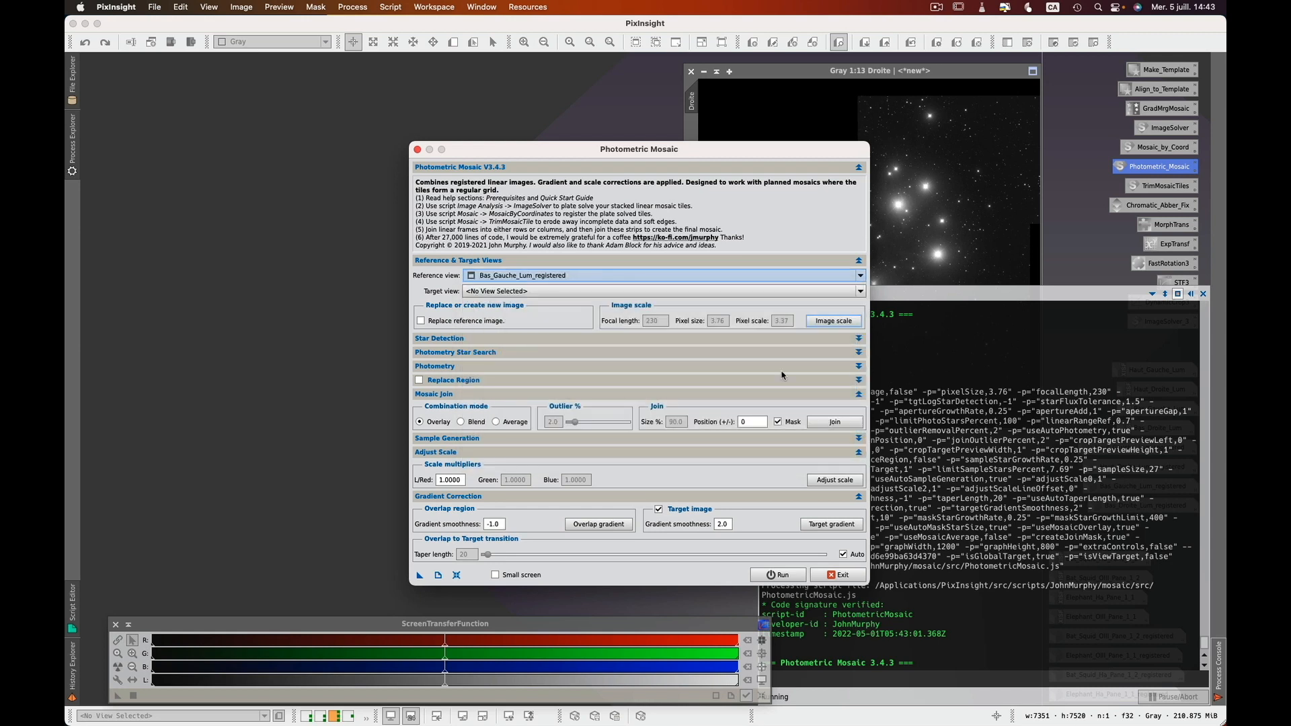
{"action": "left_click", "coordinate": [860, 291]}
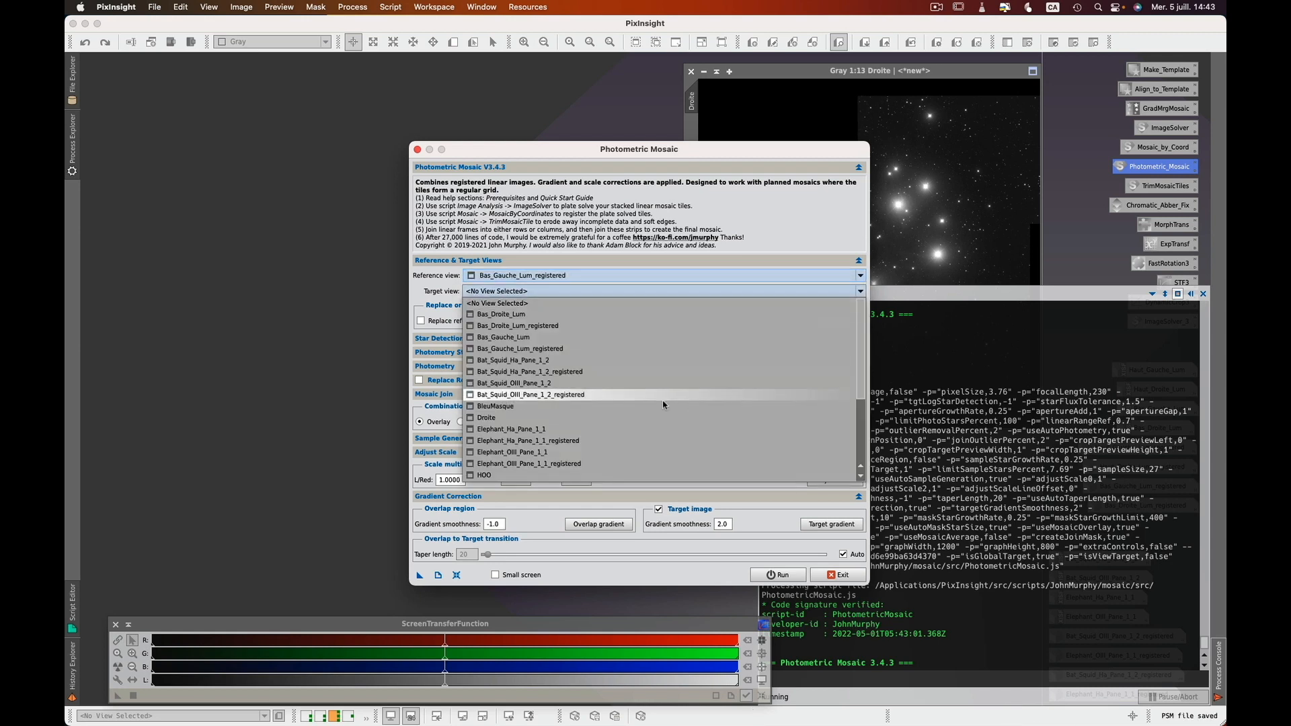
{"action": "scroll", "coordinate": [646, 410], "scroll_direction": "down", "scroll_amount": 3}
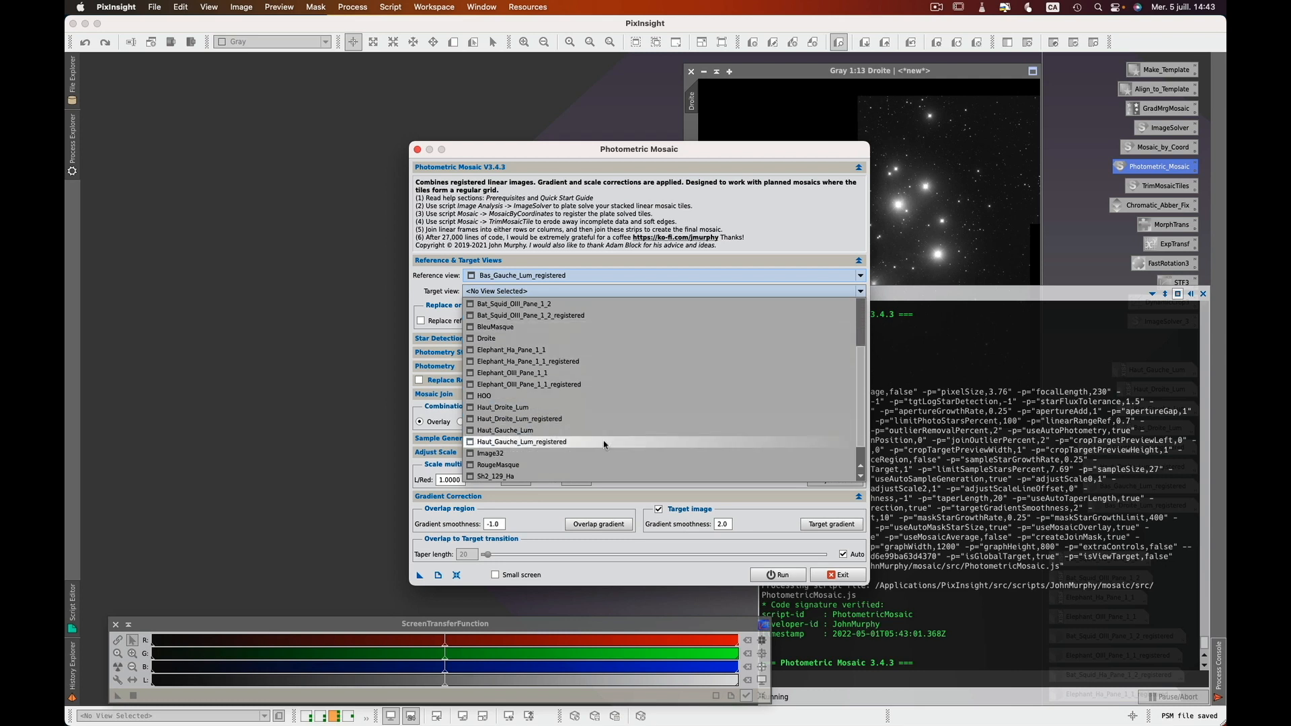
{"action": "left_click", "coordinate": [564, 443]}
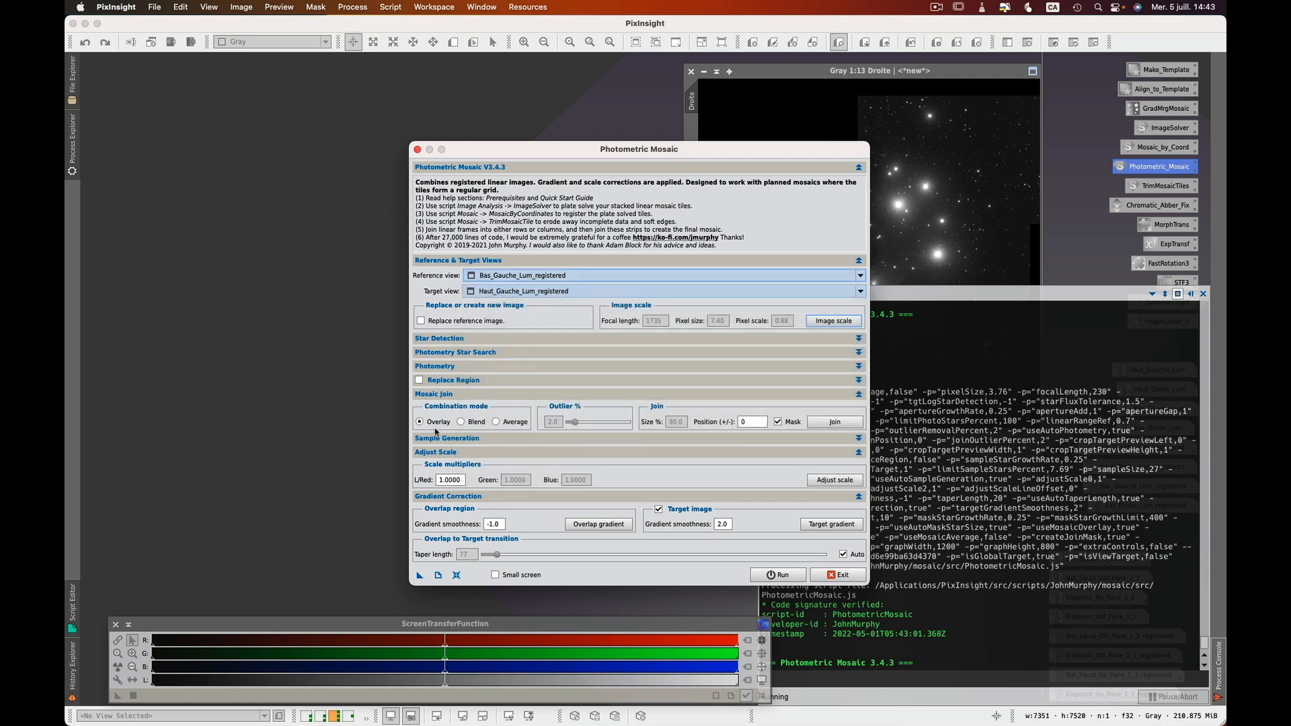
Set the join position between the two left panels to -163 so the join line avoids the bright stars.
{"action": "left_click", "coordinate": [852, 422]}
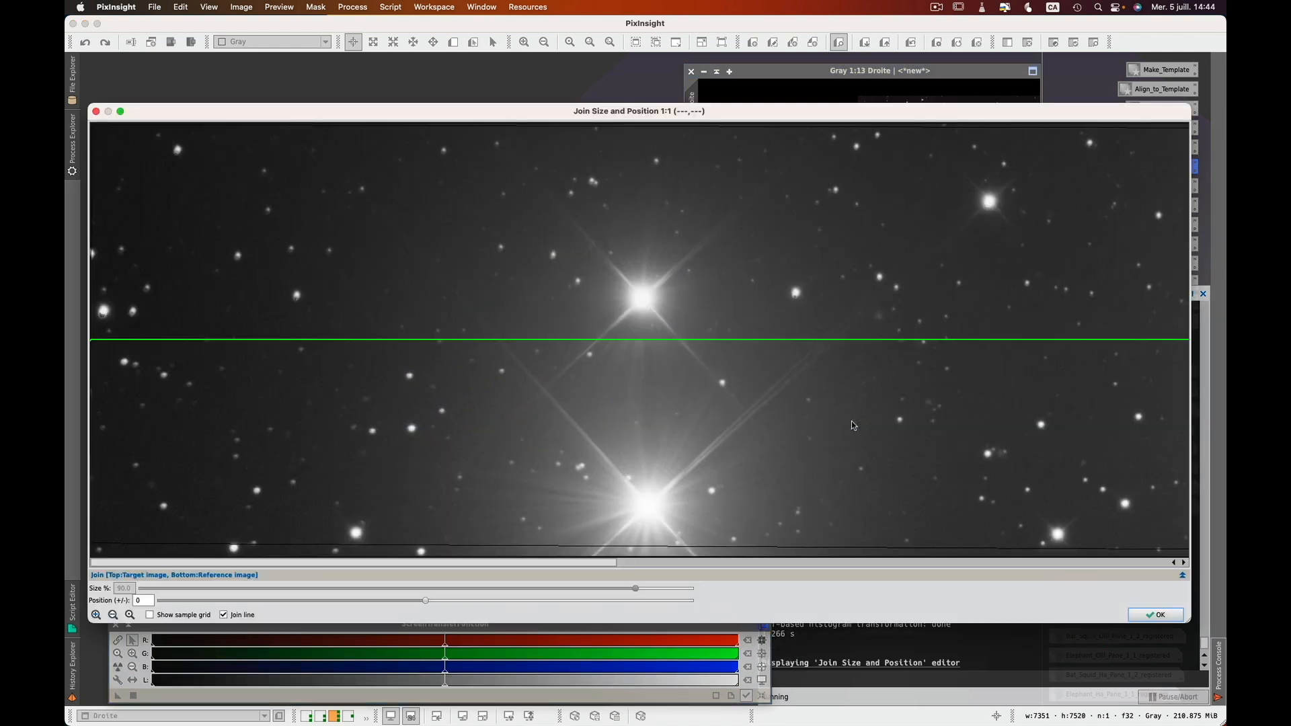
{"action": "left_click", "coordinate": [112, 616]}
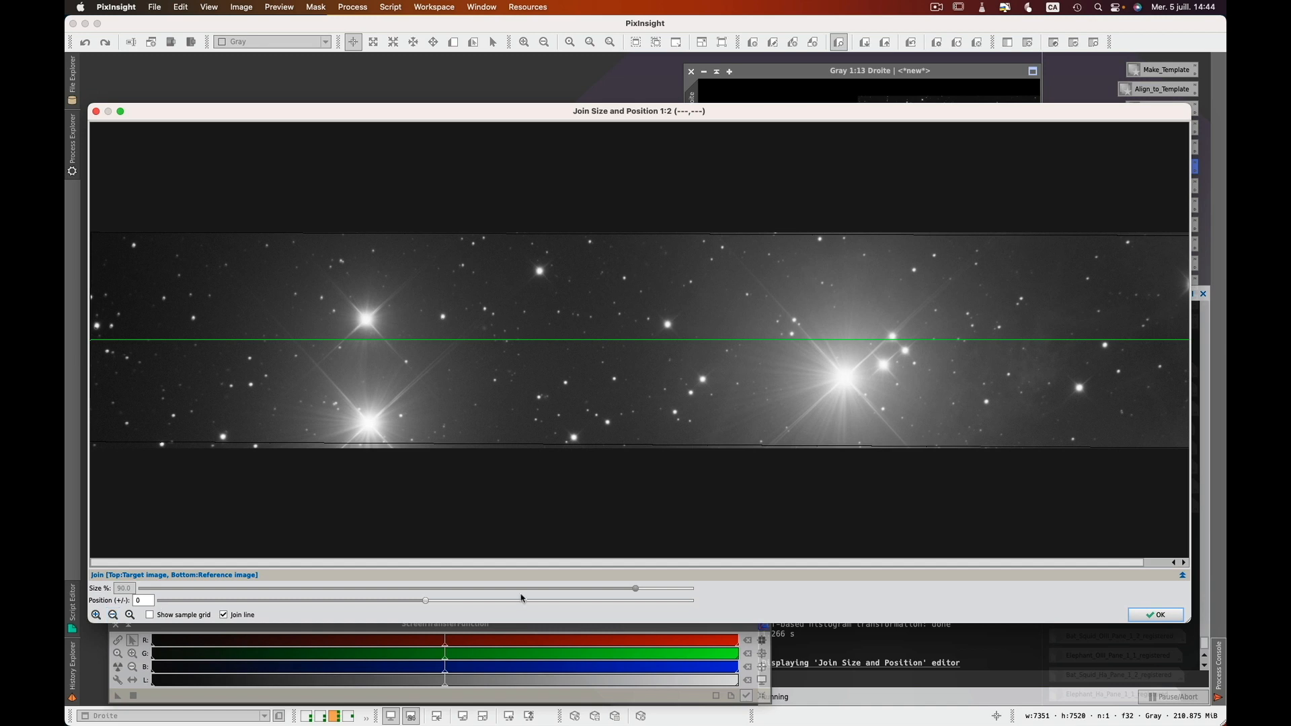
{"action": "left_click_drag", "start_coordinate": [425, 603], "coordinate": [306, 604]}
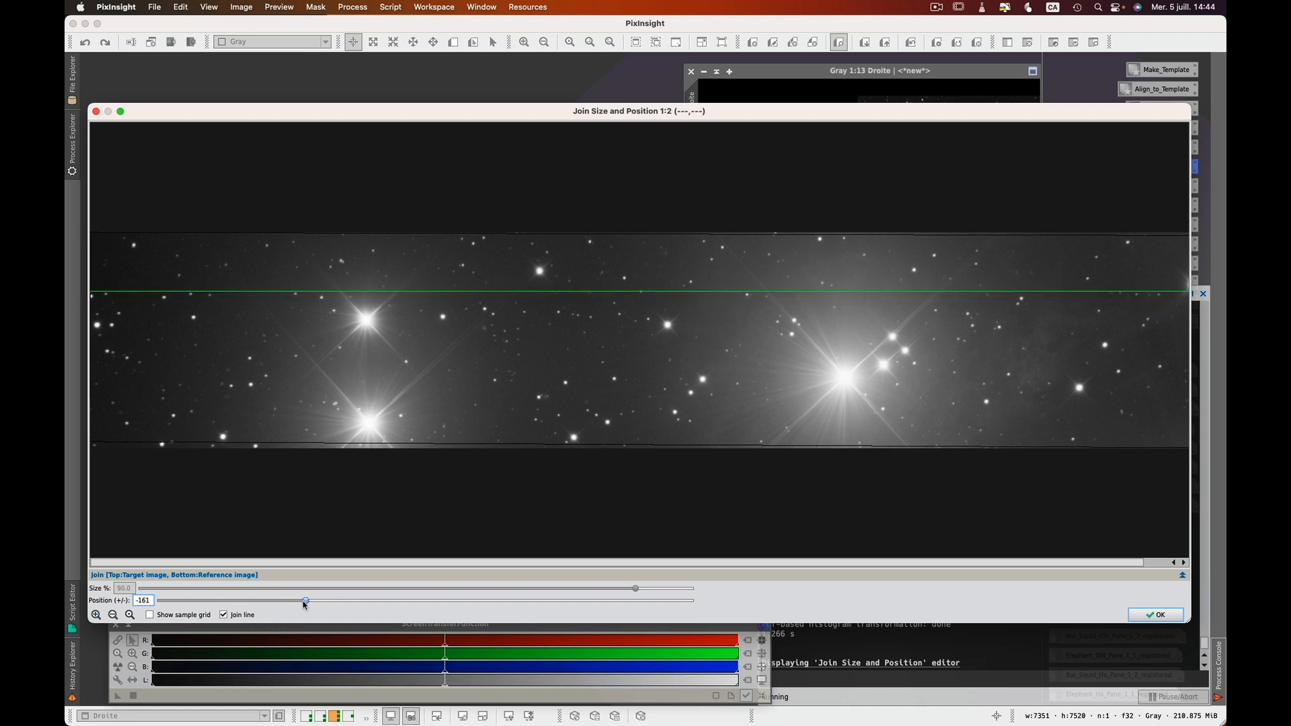
{"action": "left_click_drag", "start_coordinate": [306, 604], "coordinate": [304, 604]}
{"action": "left_click", "coordinate": [1156, 616]}
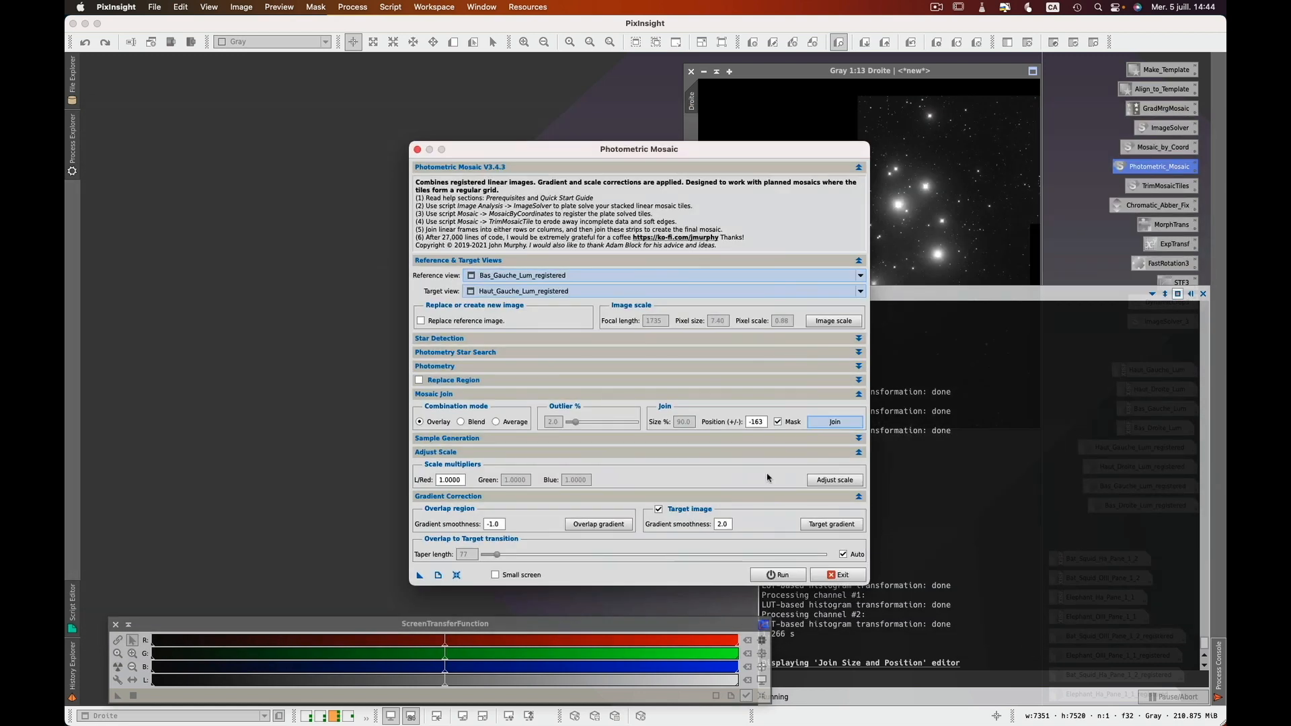
Set the gradient path position to -163 and adjust the L/Red scale multiplier to 0.7390 for the left panels.
{"action": "left_click", "coordinate": [834, 480]}
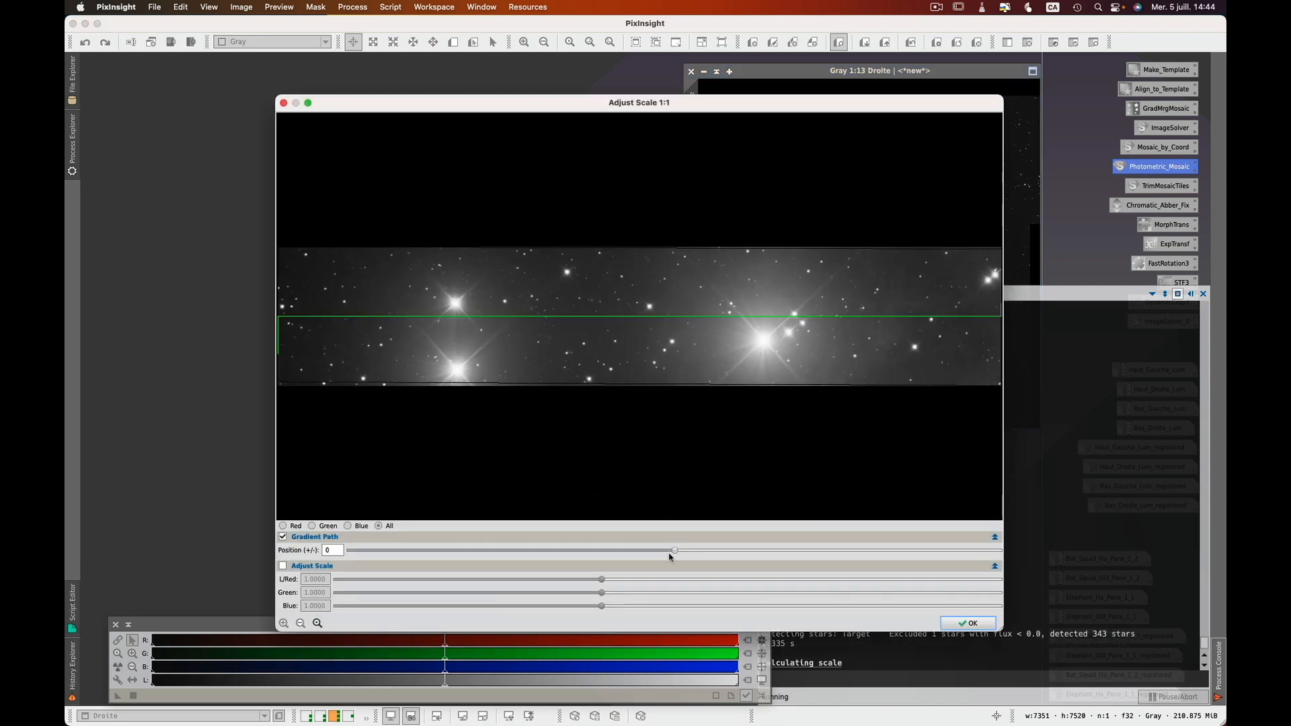
{"action": "left_click_drag", "start_coordinate": [674, 553], "coordinate": [525, 557]}
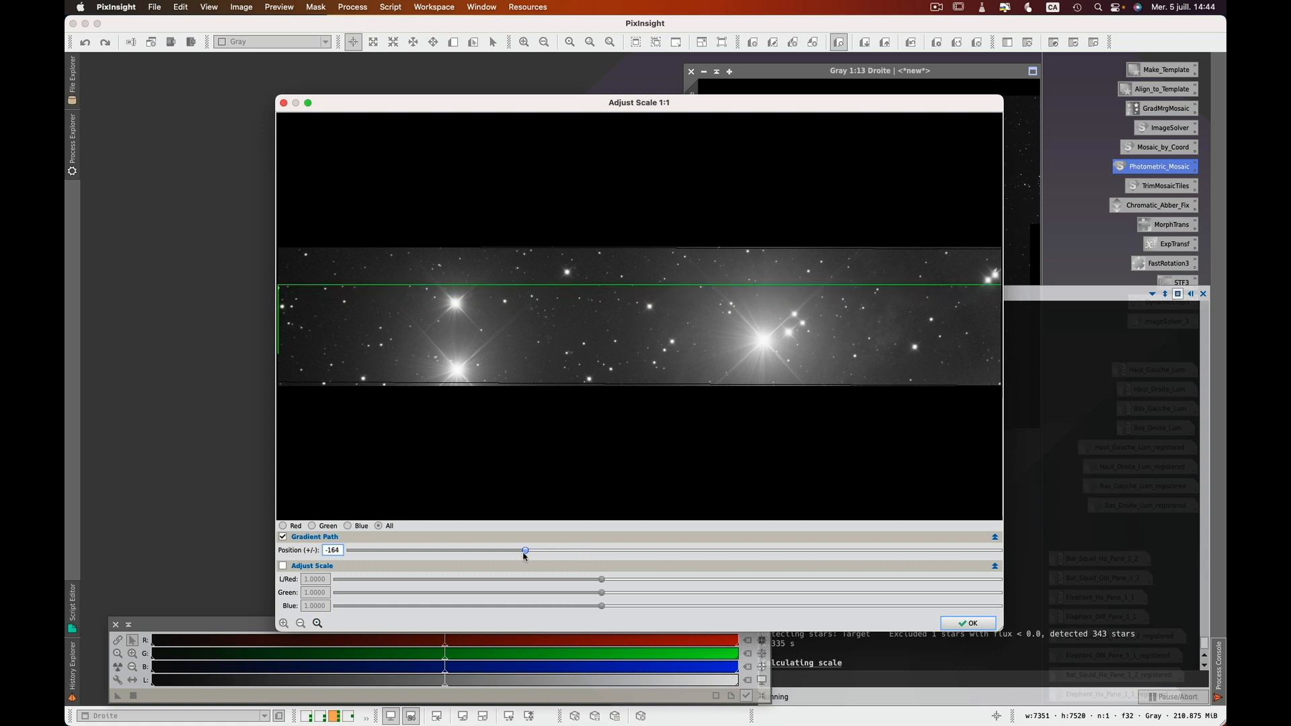
{"action": "left_click", "coordinate": [283, 566]}
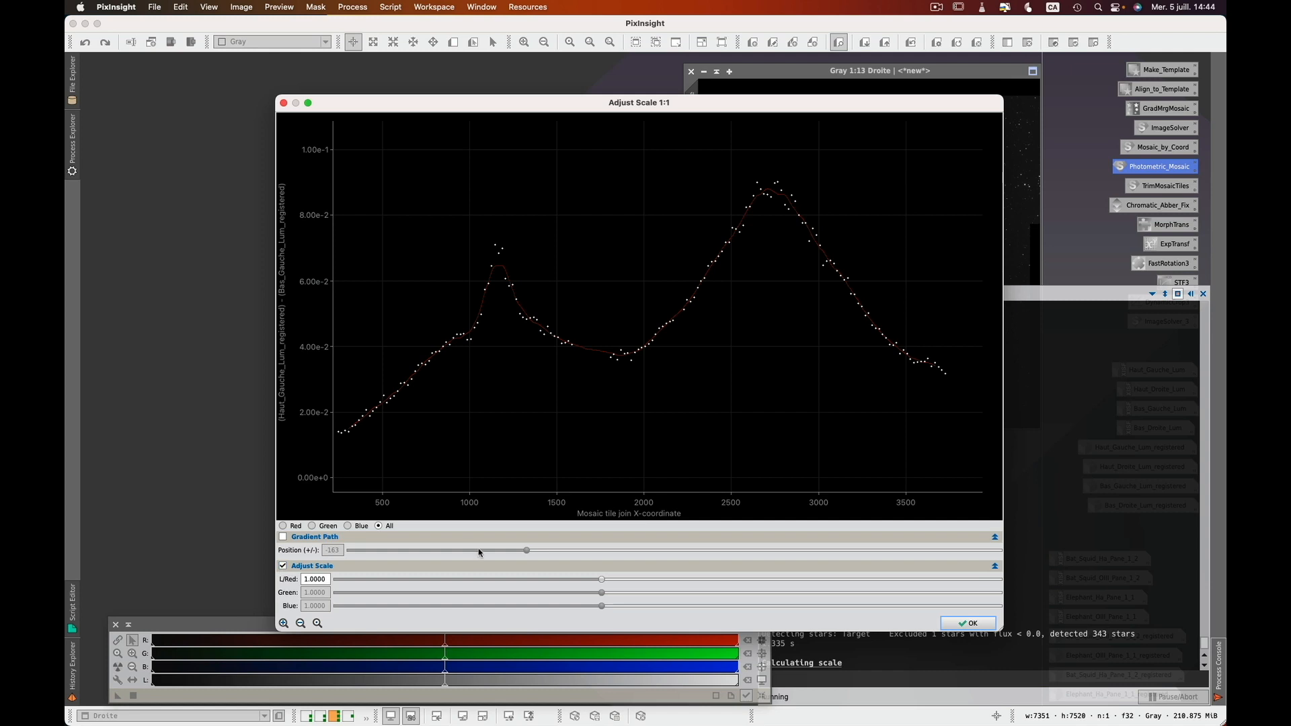
{"action": "left_click_drag", "start_coordinate": [602, 581], "coordinate": [430, 583]}
{"action": "left_click", "coordinate": [972, 624]}
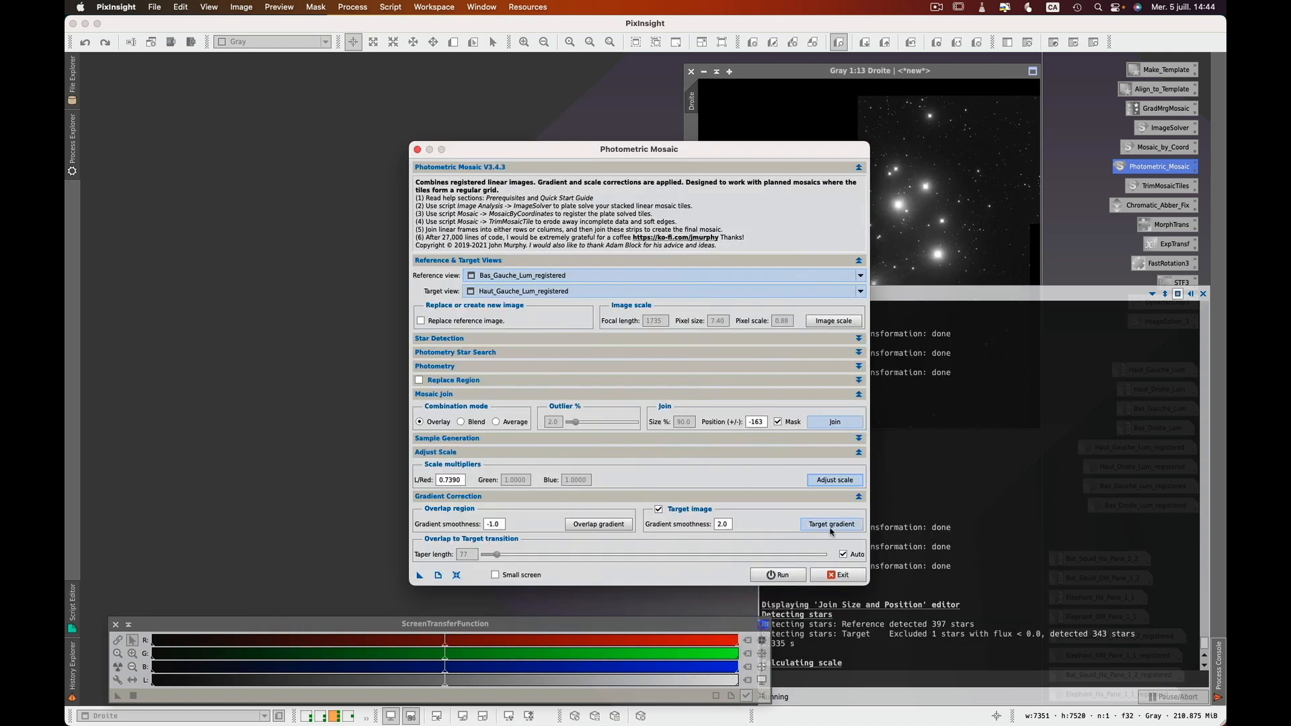
Tune the target image gradient curve for the left panels by setting its gradient smoothness to 2.5.
{"action": "left_click", "coordinate": [834, 527]}
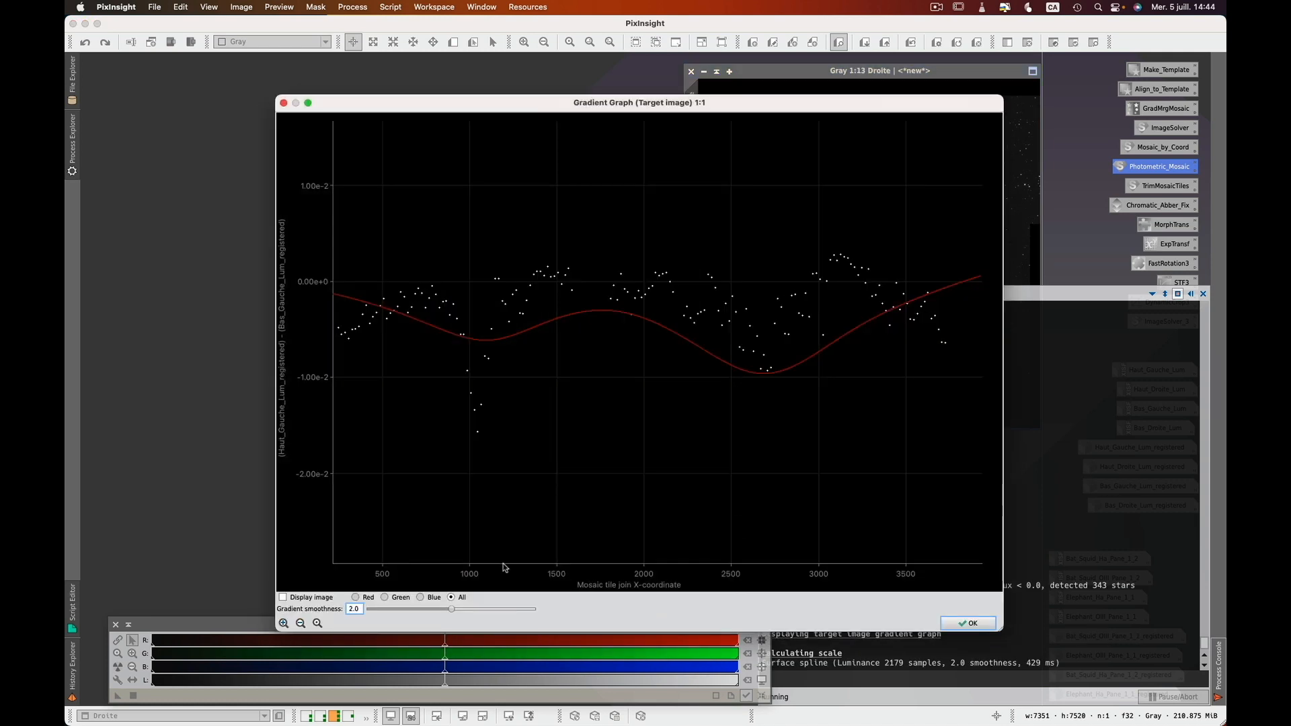
{"action": "left_click_drag", "start_coordinate": [453, 612], "coordinate": [347, 614]}
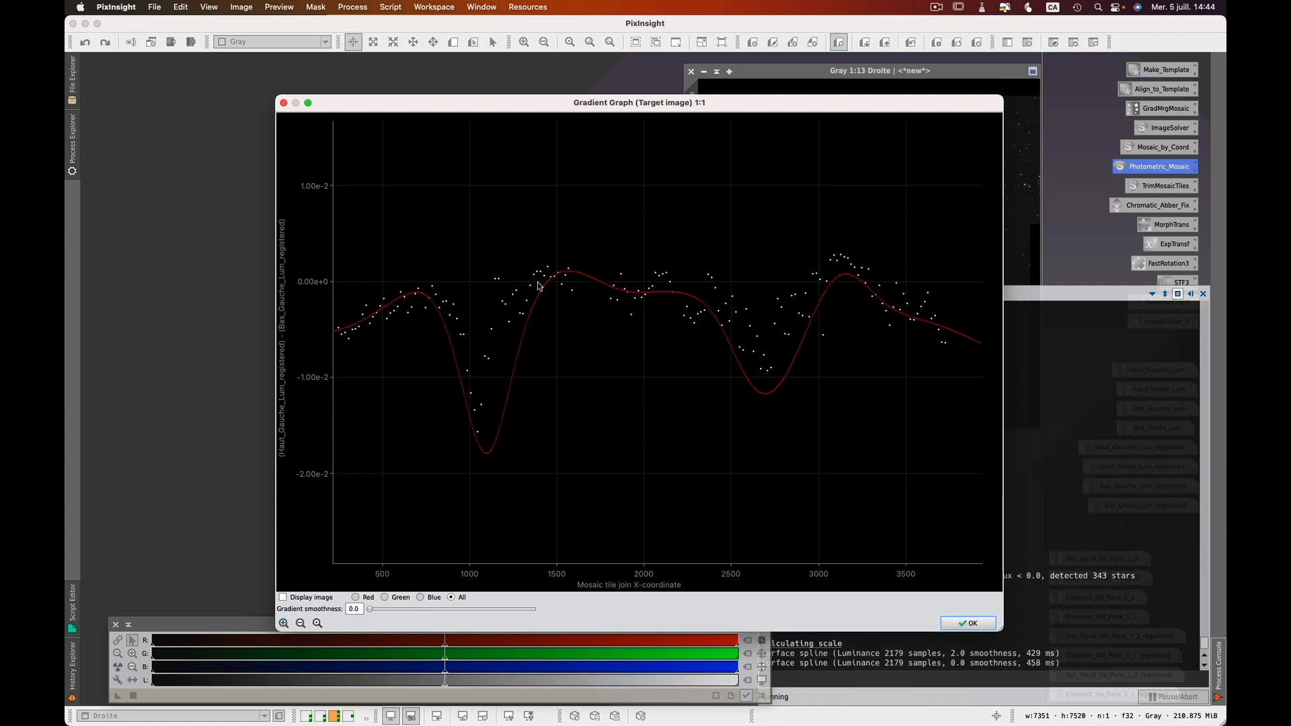
{"action": "left_click_drag", "start_coordinate": [369, 612], "coordinate": [486, 612]}
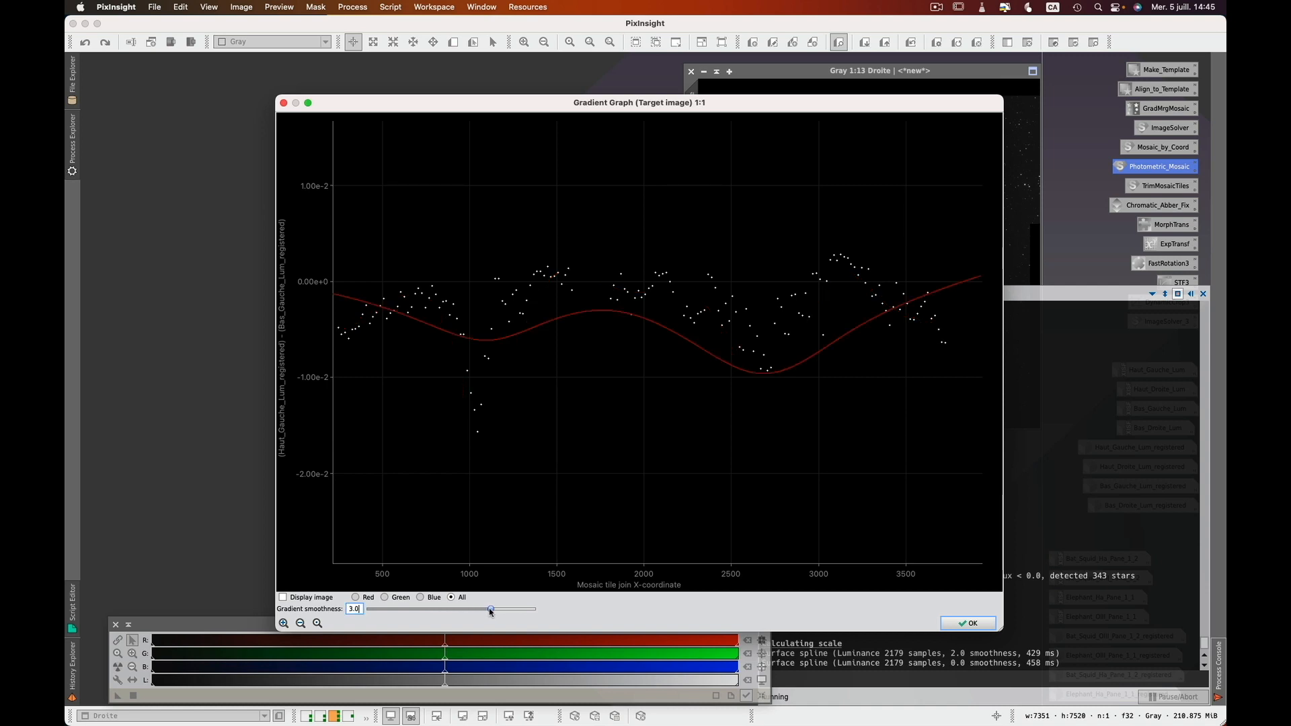
{"action": "left_click_drag", "start_coordinate": [490, 612], "coordinate": [473, 613]}
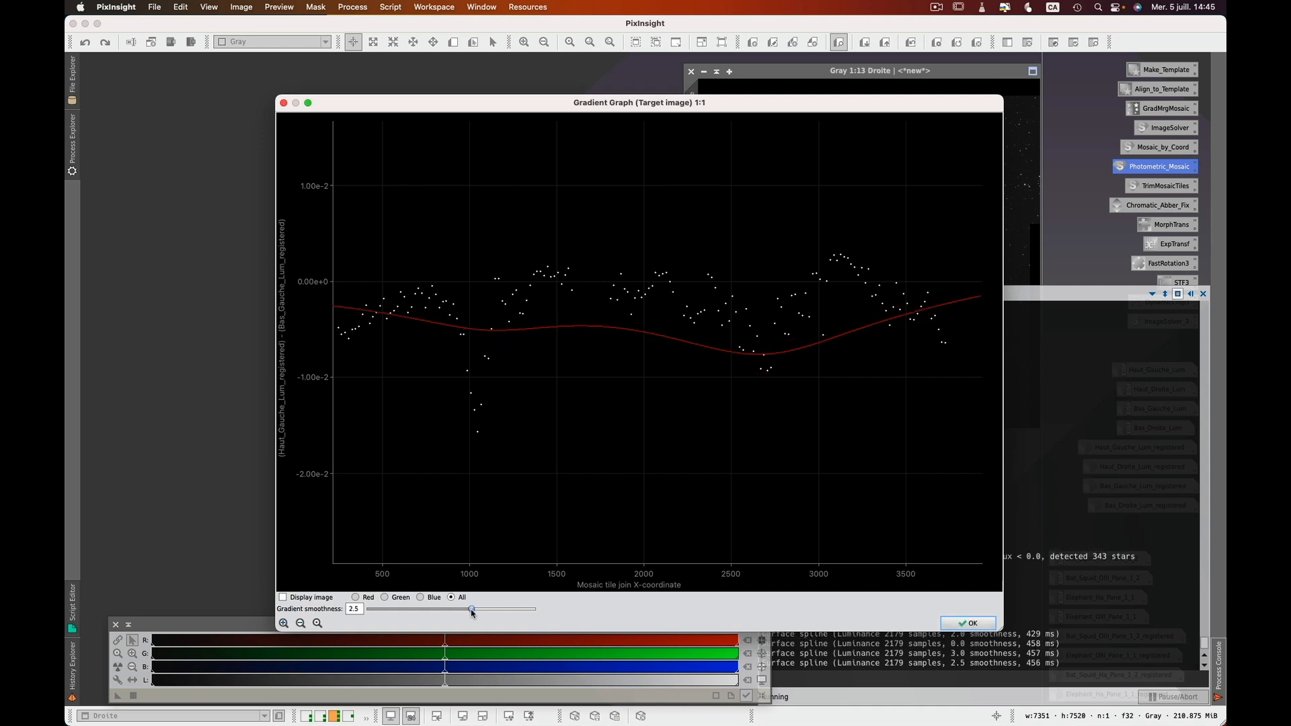
{"action": "left_click", "coordinate": [968, 624]}
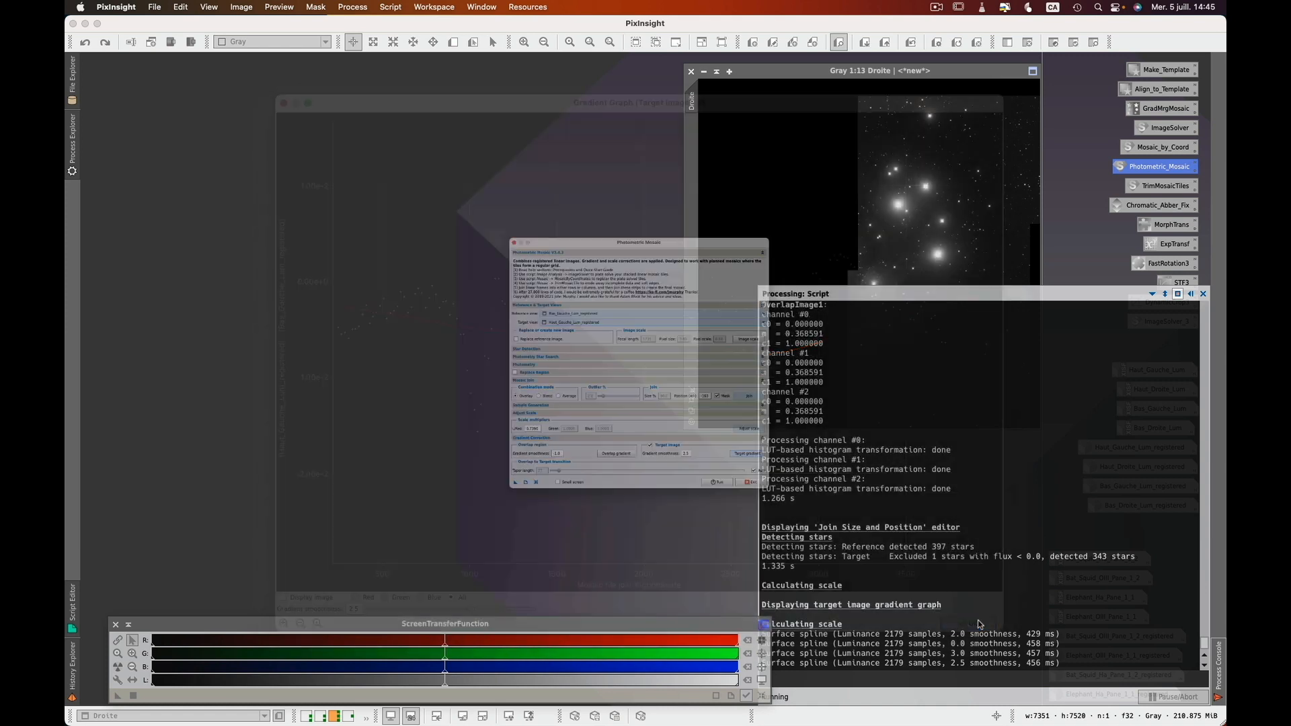
Save the current Photometric Mosaic settings as a workspace icon, run the join of the left panels and exit the script.
{"action": "left_click_drag", "start_coordinate": [419, 575], "coordinate": [158, 535]}
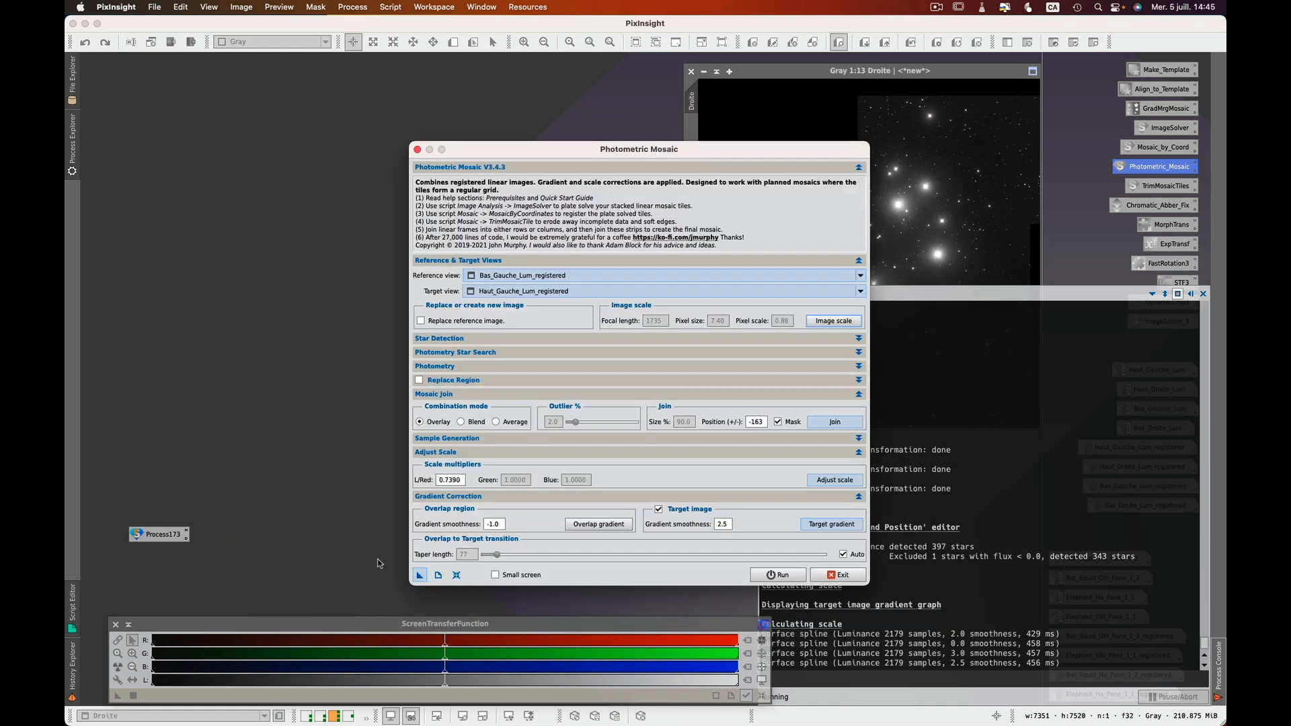
{"action": "left_click", "coordinate": [794, 575]}
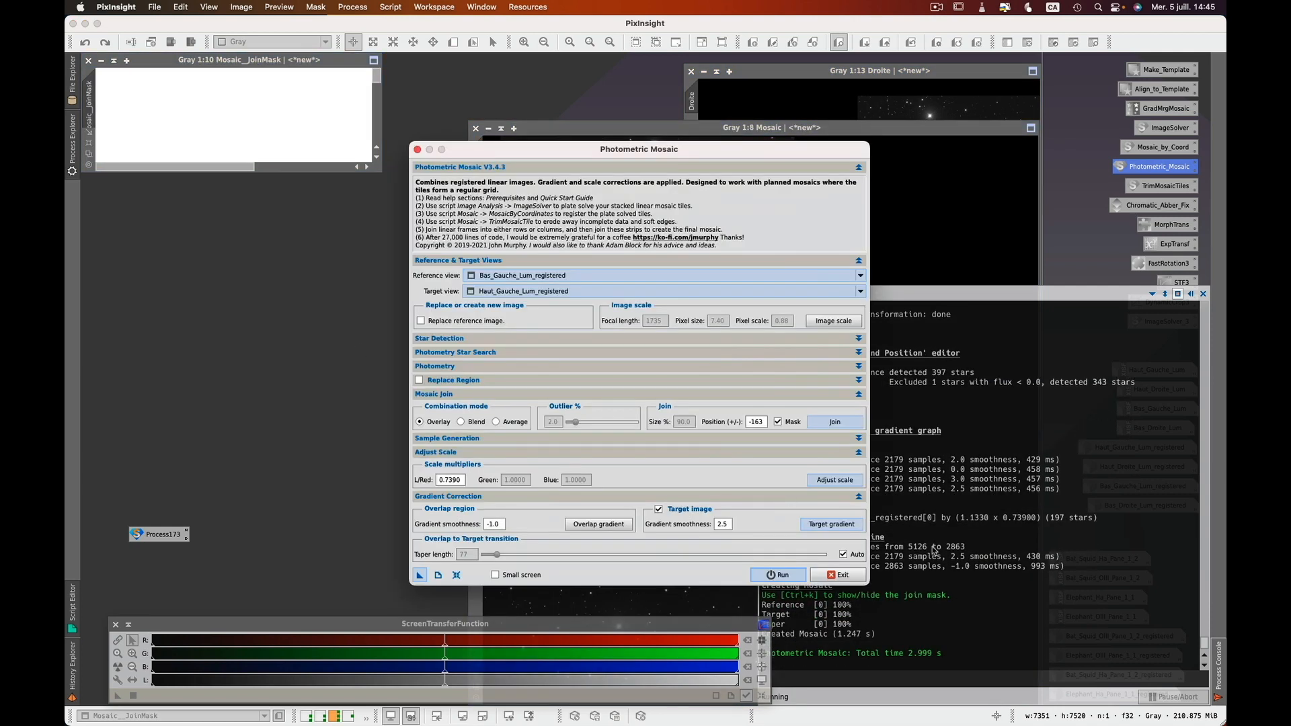
{"action": "left_click", "coordinate": [841, 575]}
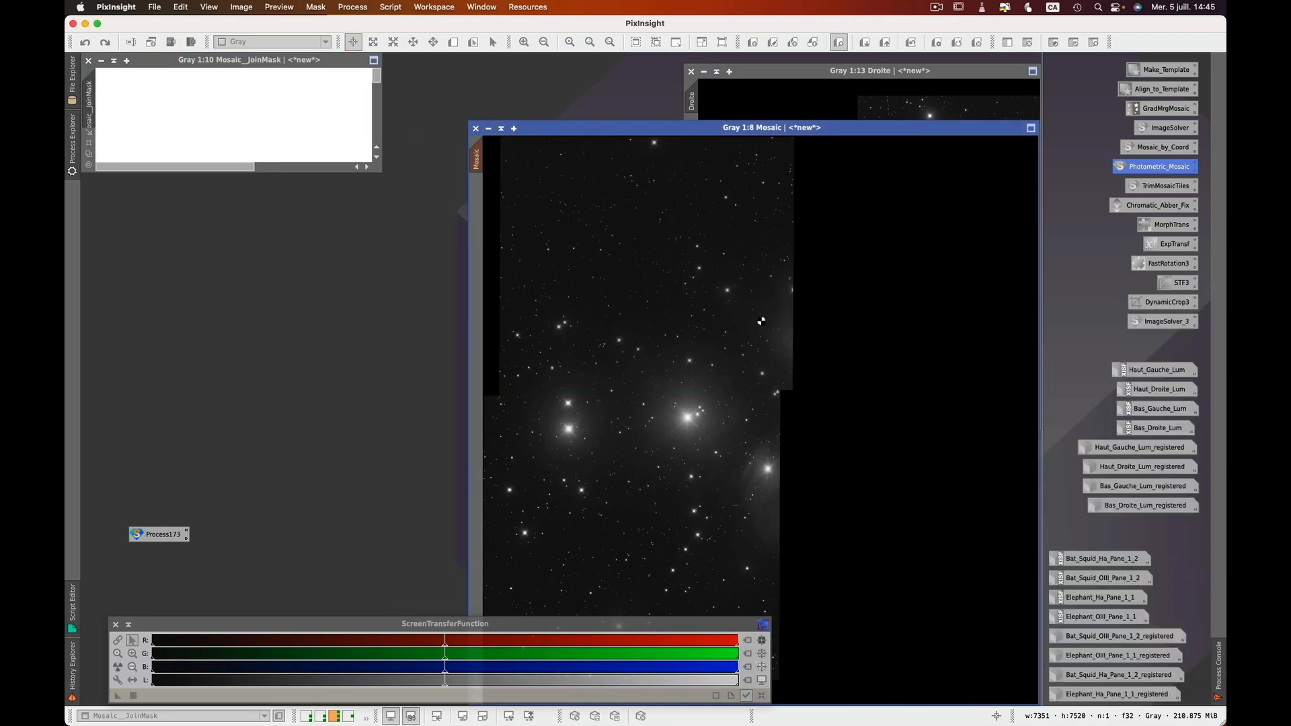
Check the join in the new mosaic image up close and rename the image to Gauche.
{"action": "left_click_drag", "start_coordinate": [666, 130], "coordinate": [611, 75]}
{"action": "scroll", "coordinate": [600, 350], "scroll_direction": "up", "scroll_amount": 6}
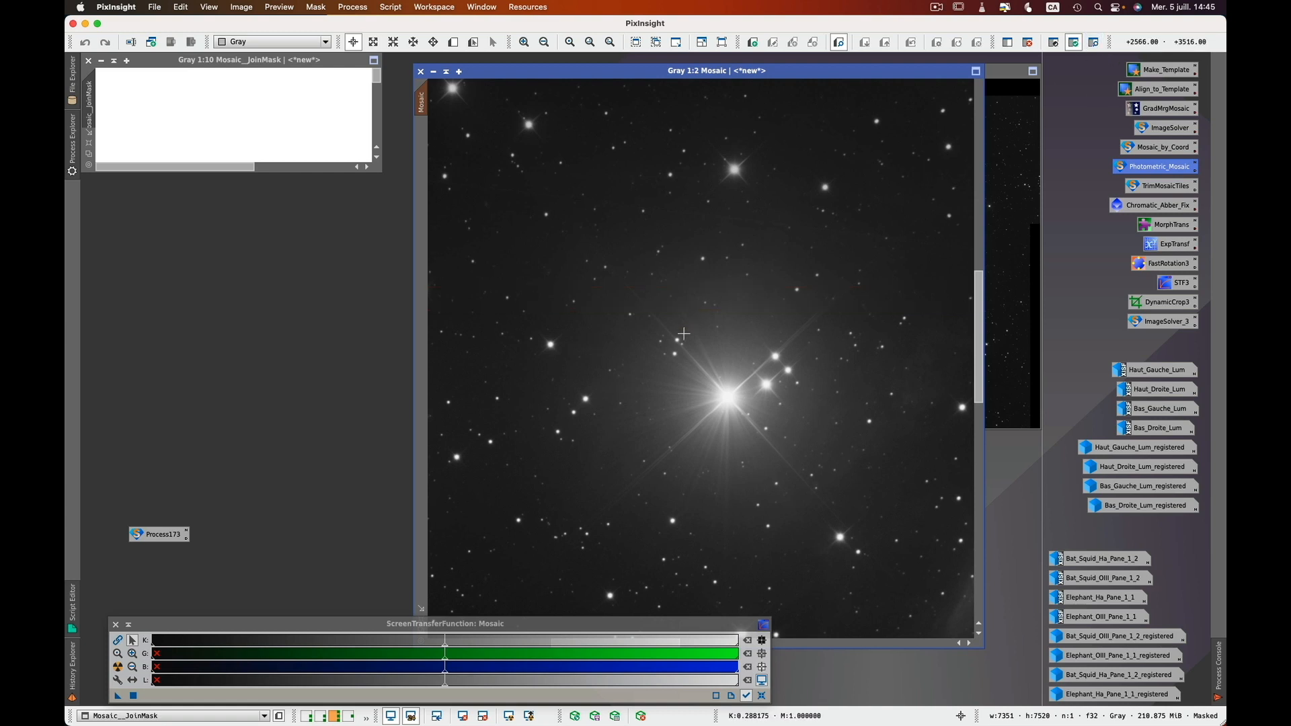
{"action": "scroll", "coordinate": [639, 348], "scroll_direction": "down", "scroll_amount": 2}
{"action": "scroll", "coordinate": [606, 336], "scroll_direction": "down", "scroll_amount": 4}
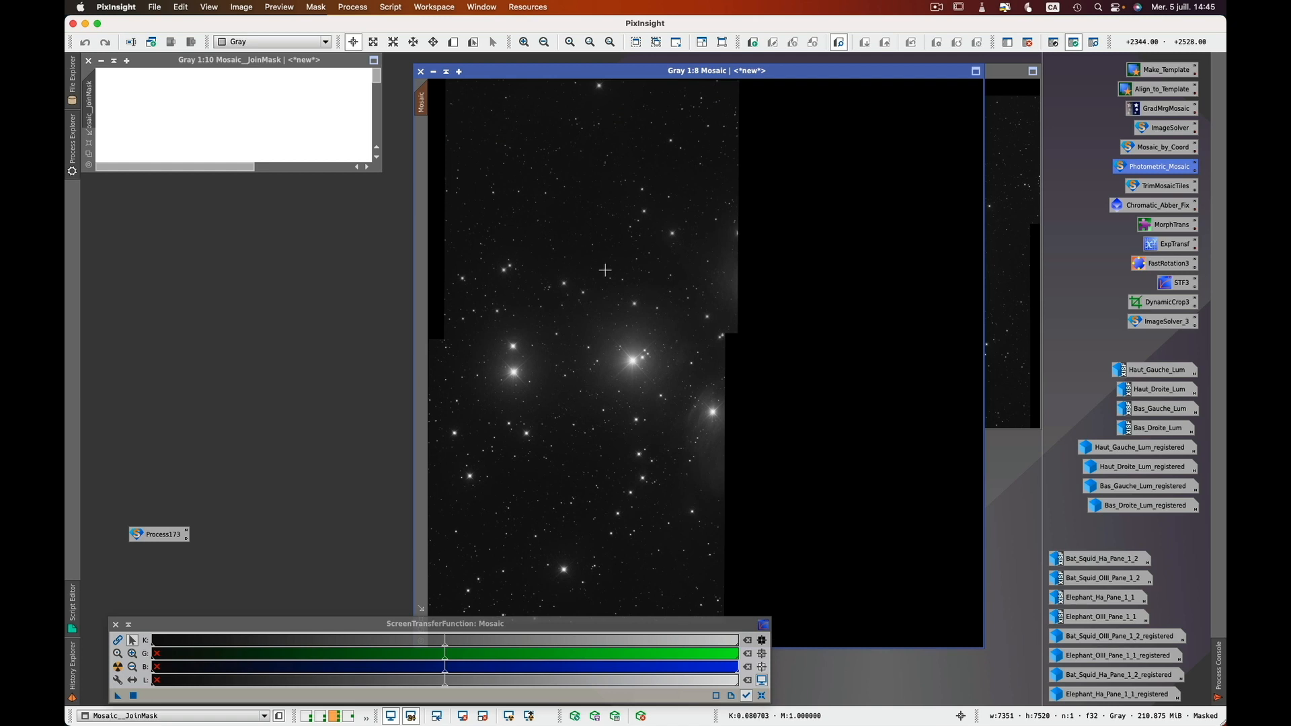
{"action": "double_click", "coordinate": [423, 104]}
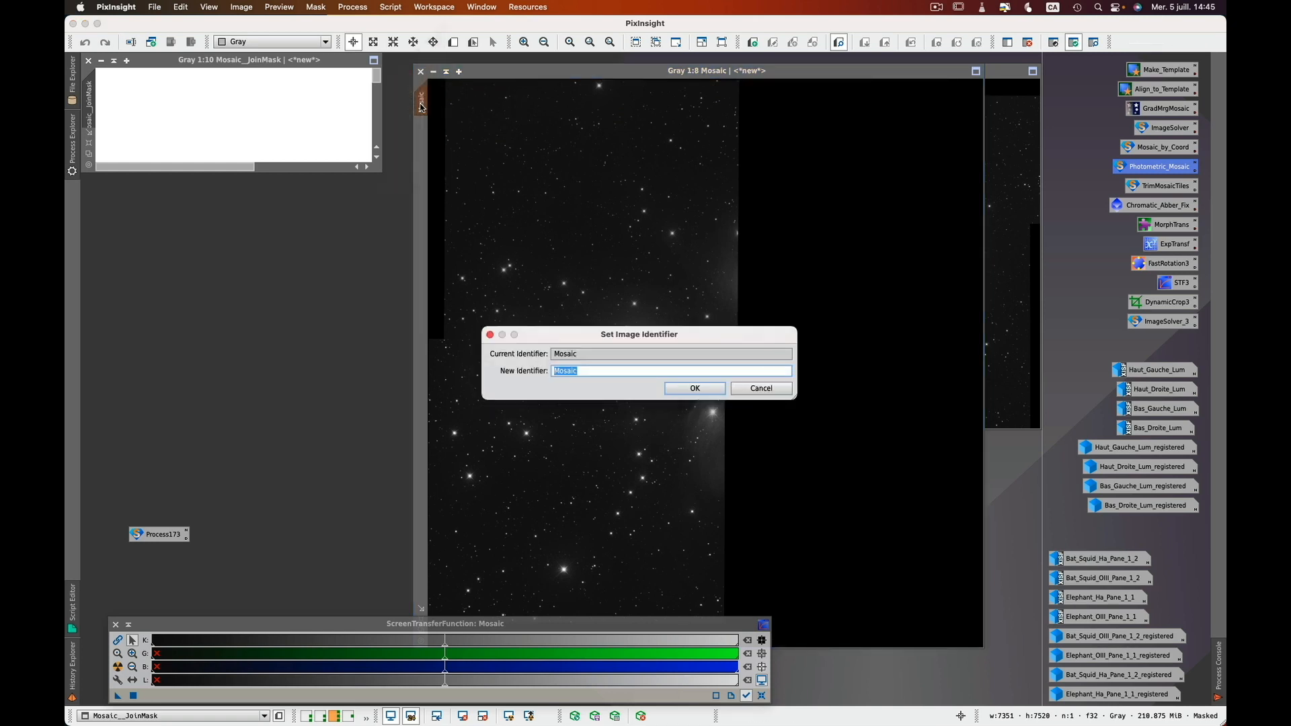
{"action": "type", "text": "Gauche"}
{"action": "key", "text": "Return"}
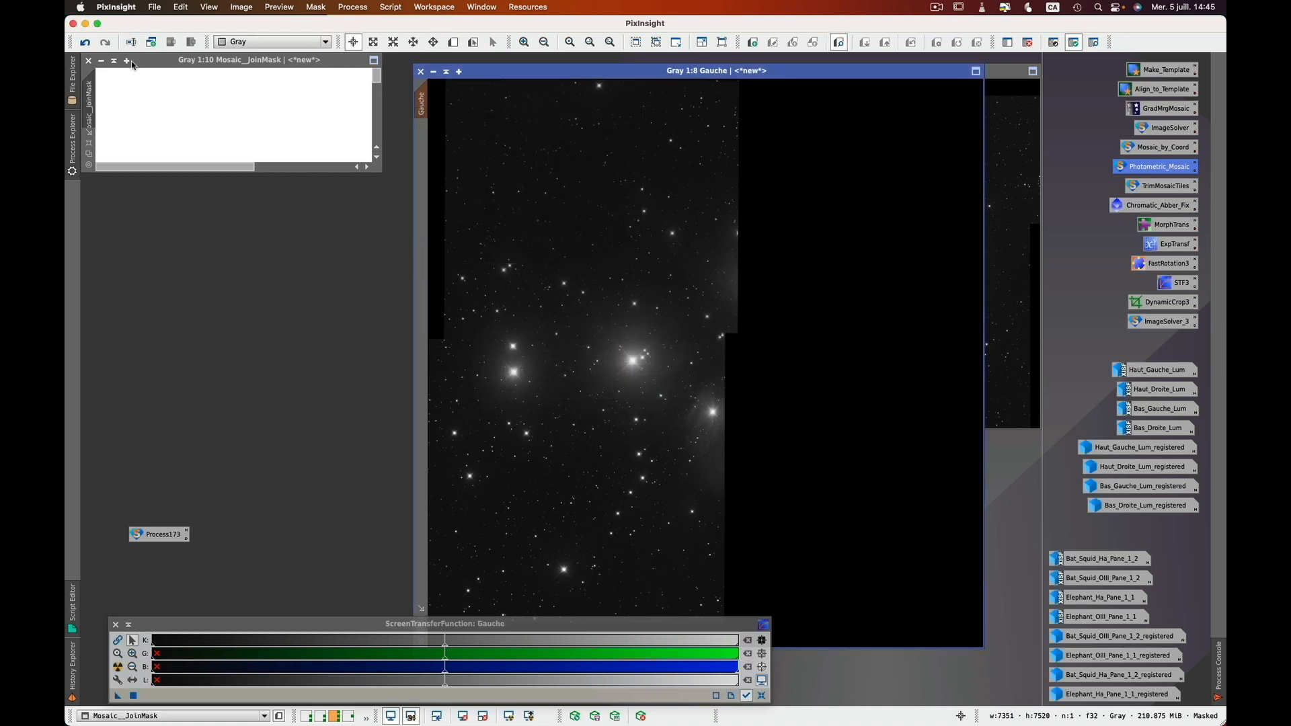
Close the join mask without saving and store the Droite and Gauche images as icons stacked beside the process icons.
{"action": "left_click", "coordinate": [88, 60]}
{"action": "left_click", "coordinate": [693, 404]}
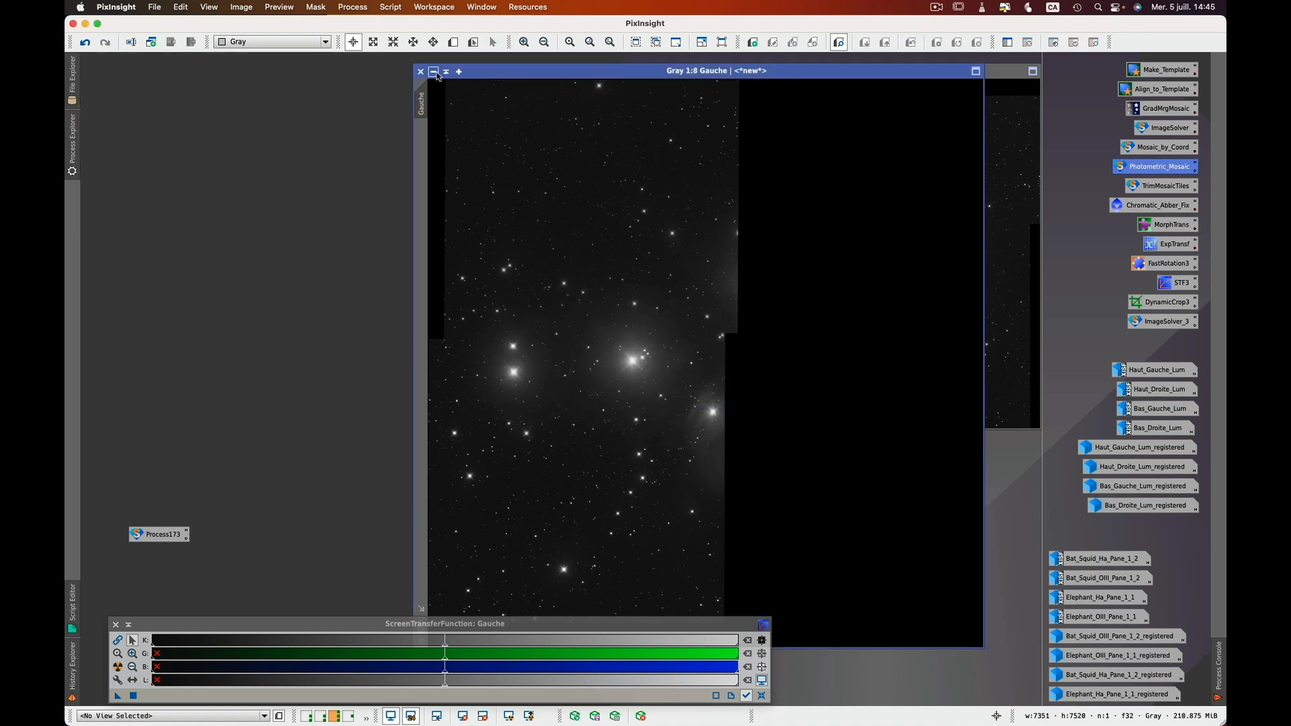
{"action": "left_click", "coordinate": [435, 72]}
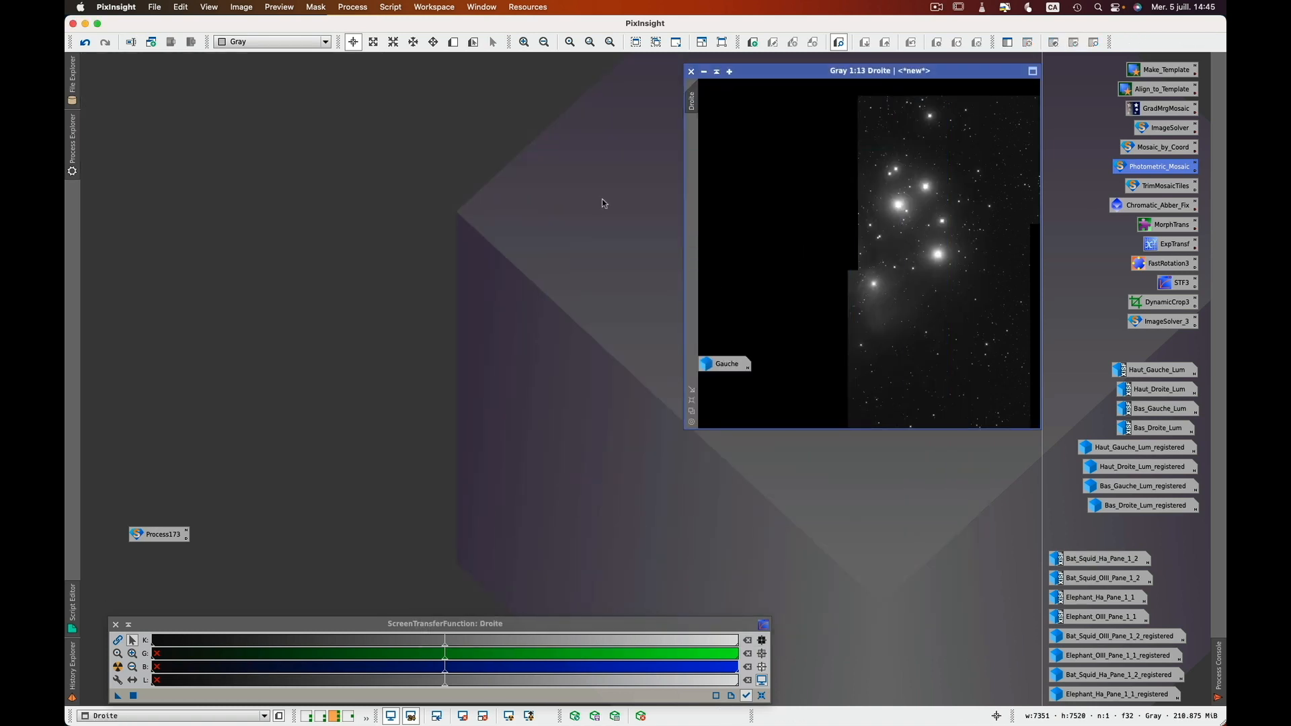
{"action": "left_click", "coordinate": [705, 73]}
{"action": "left_click_drag", "start_coordinate": [886, 254], "coordinate": [1000, 69]}
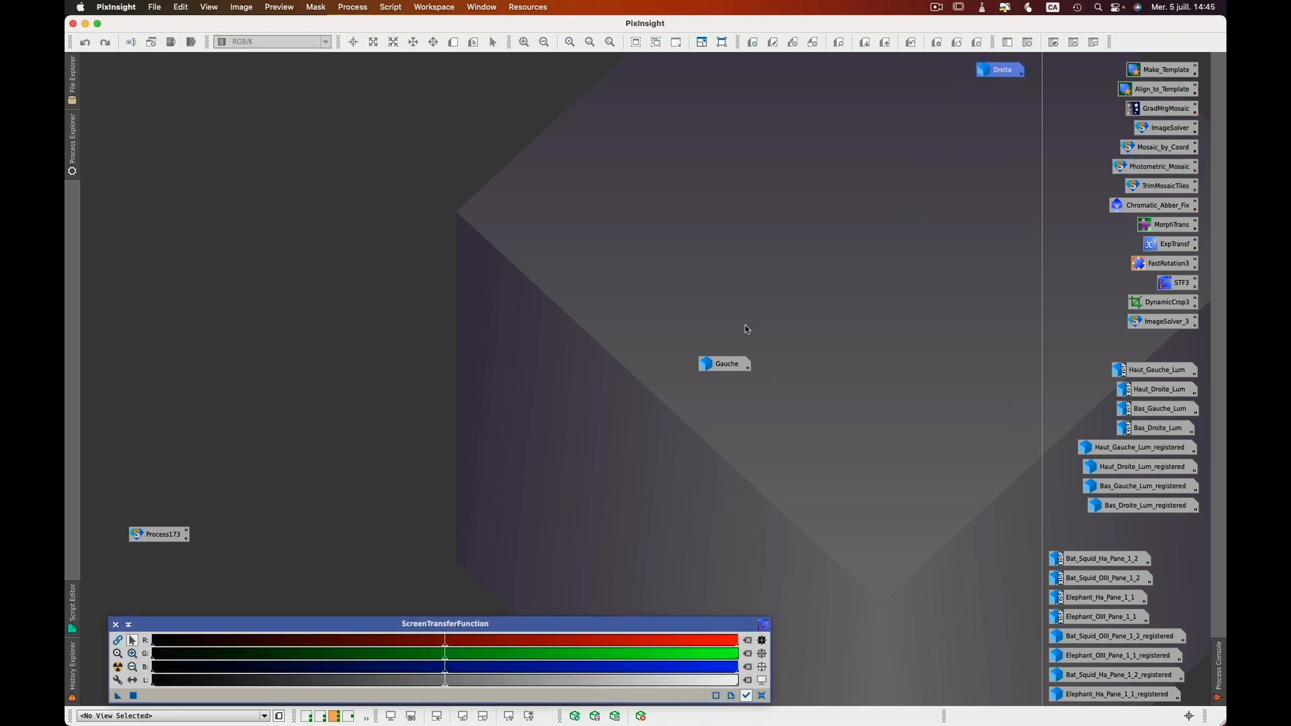
{"action": "left_click_drag", "start_coordinate": [731, 366], "coordinate": [1009, 93]}
Delete the Process173 script icon from the workspace.
{"action": "left_click", "coordinate": [153, 537]}
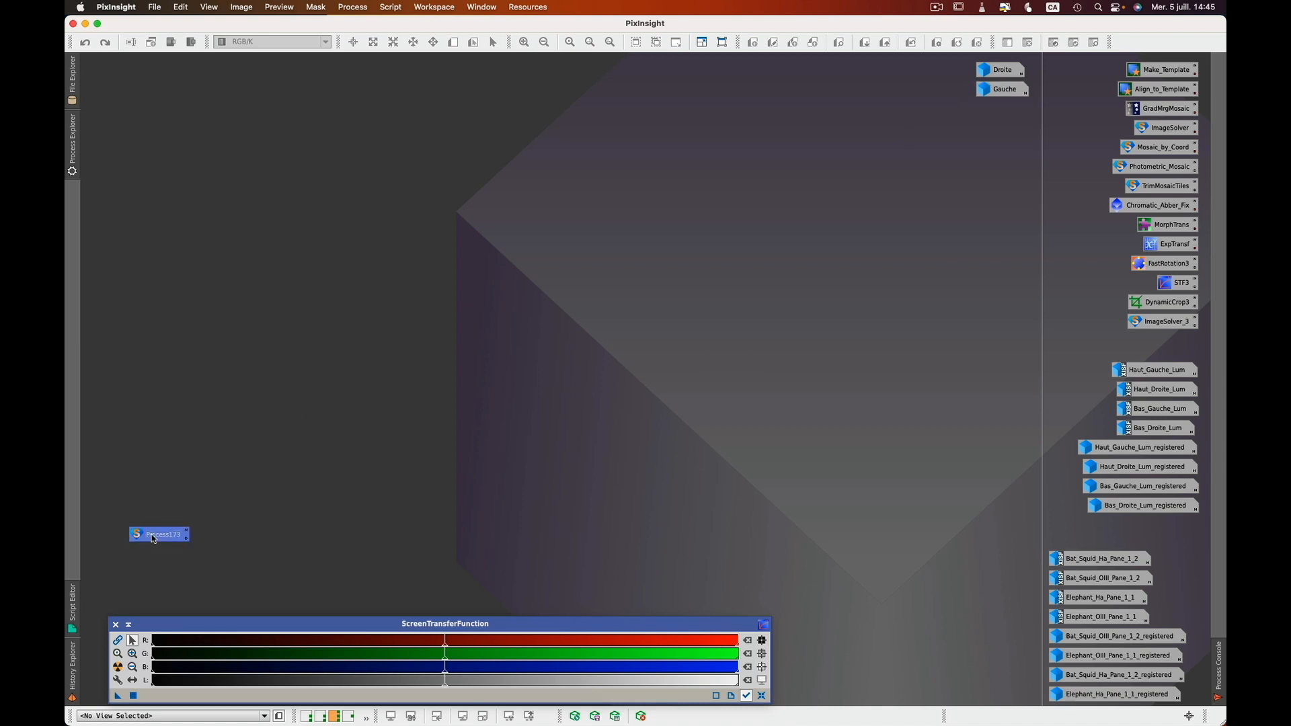
{"action": "right_click", "coordinate": [154, 538]}
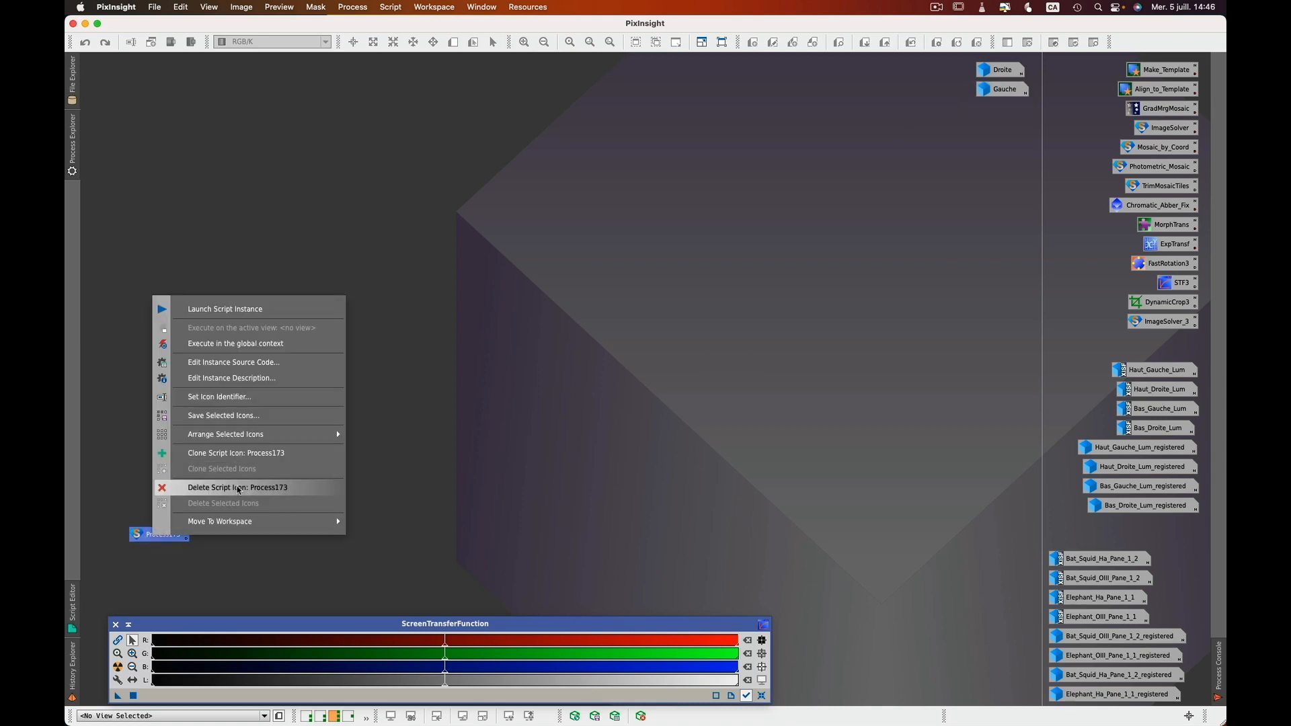
{"action": "left_click", "coordinate": [237, 487]}
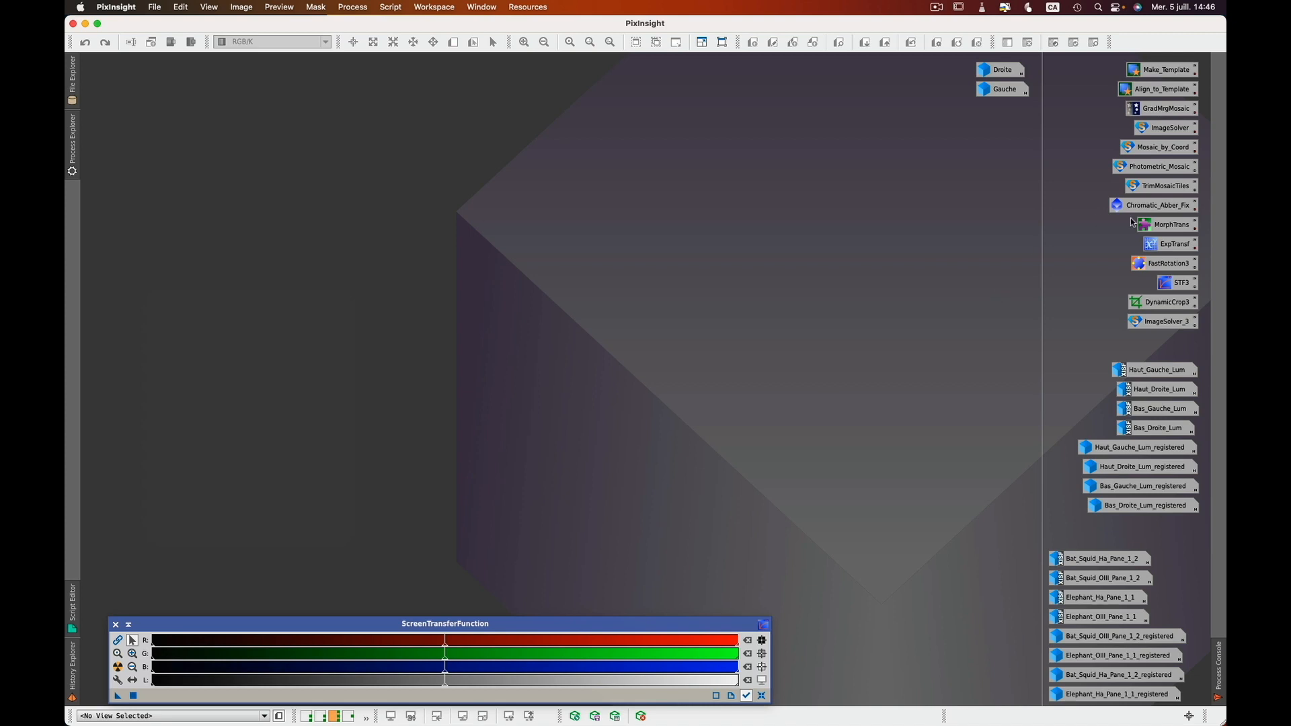
Run the Mosaic_by_Coord script in the global context and clear its list of tiles.
{"action": "right_click", "coordinate": [1160, 148]}
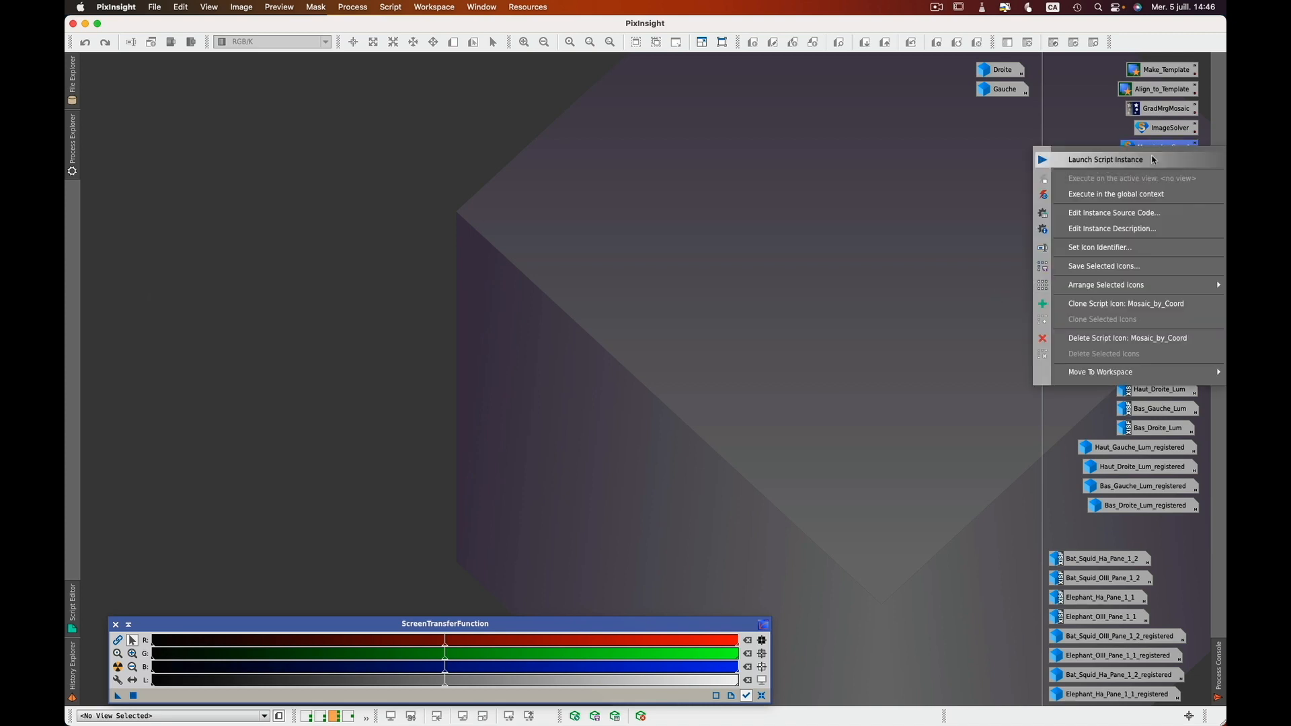
{"action": "left_click", "coordinate": [1126, 197]}
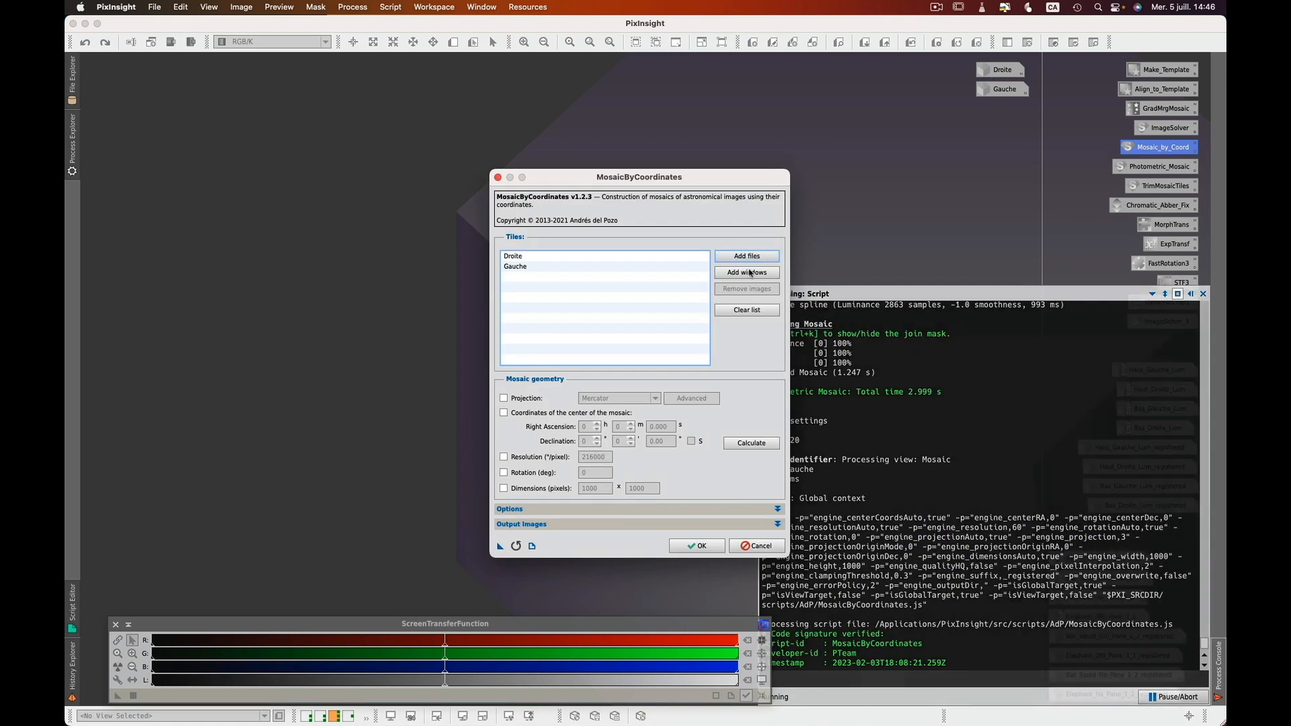
{"action": "left_click", "coordinate": [744, 308]}
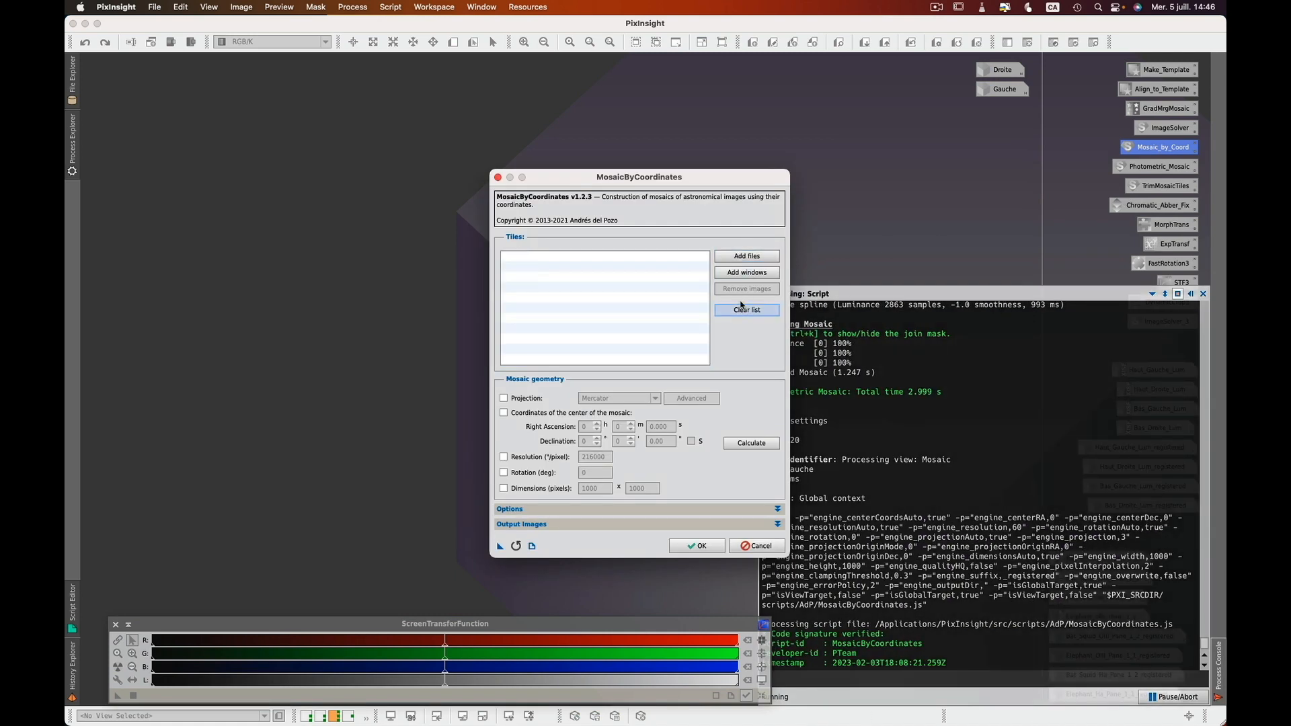
Add the open Droite and Gauche images as tiles and start the MosaicByCoordinates registration.
{"action": "left_click", "coordinate": [752, 273]}
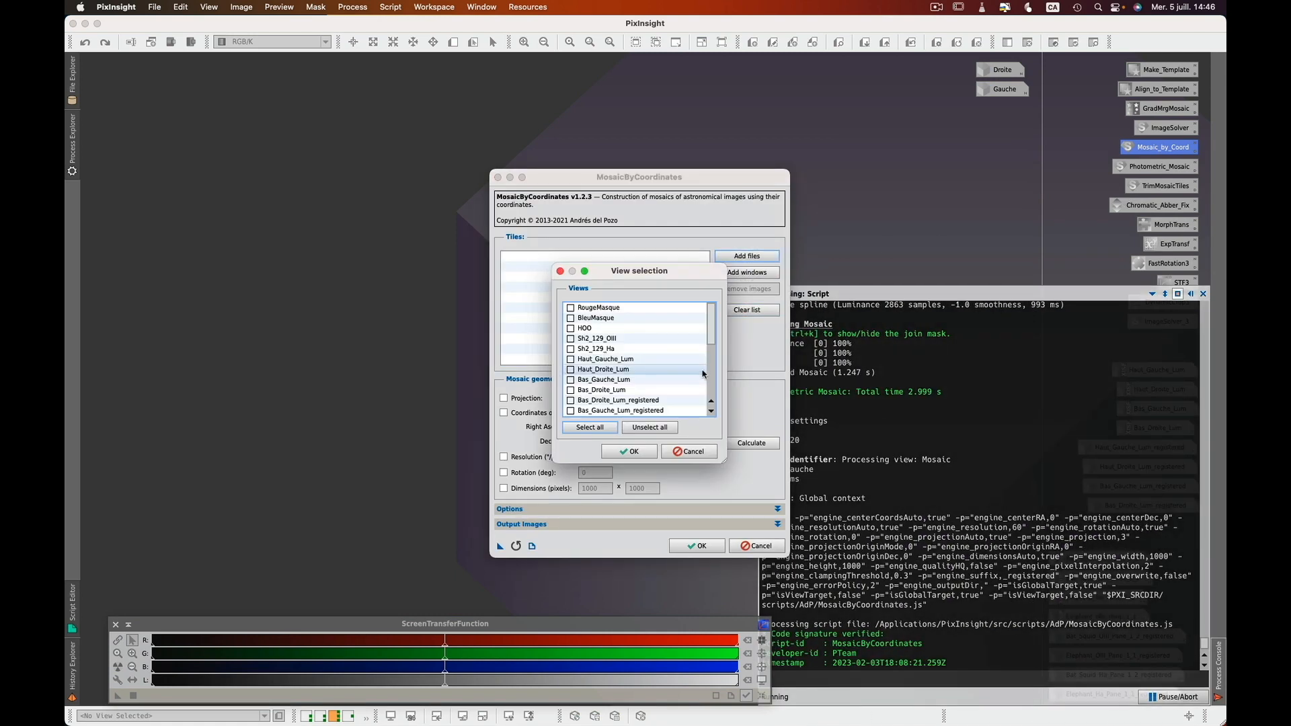
{"action": "scroll", "coordinate": [711, 359], "scroll_direction": "down", "scroll_amount": 2}
{"action": "scroll", "coordinate": [711, 358], "scroll_direction": "down", "scroll_amount": 4}
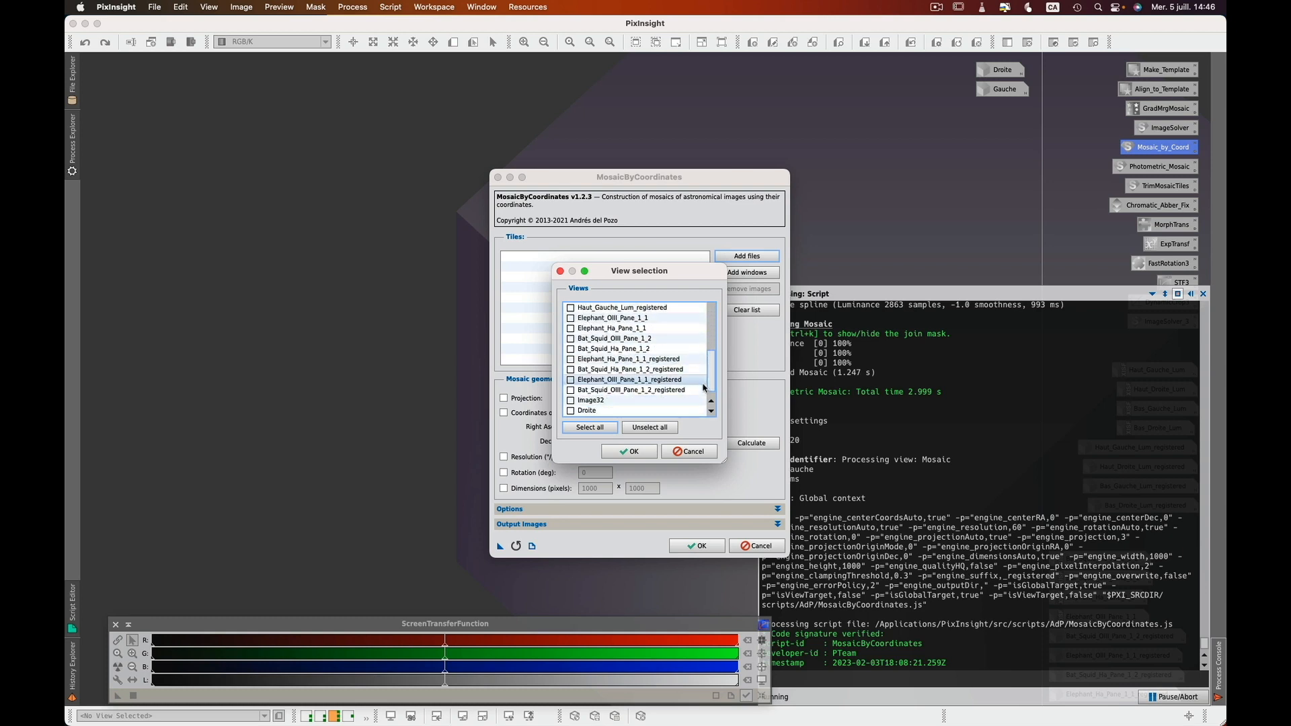
{"action": "left_click", "coordinate": [571, 400]}
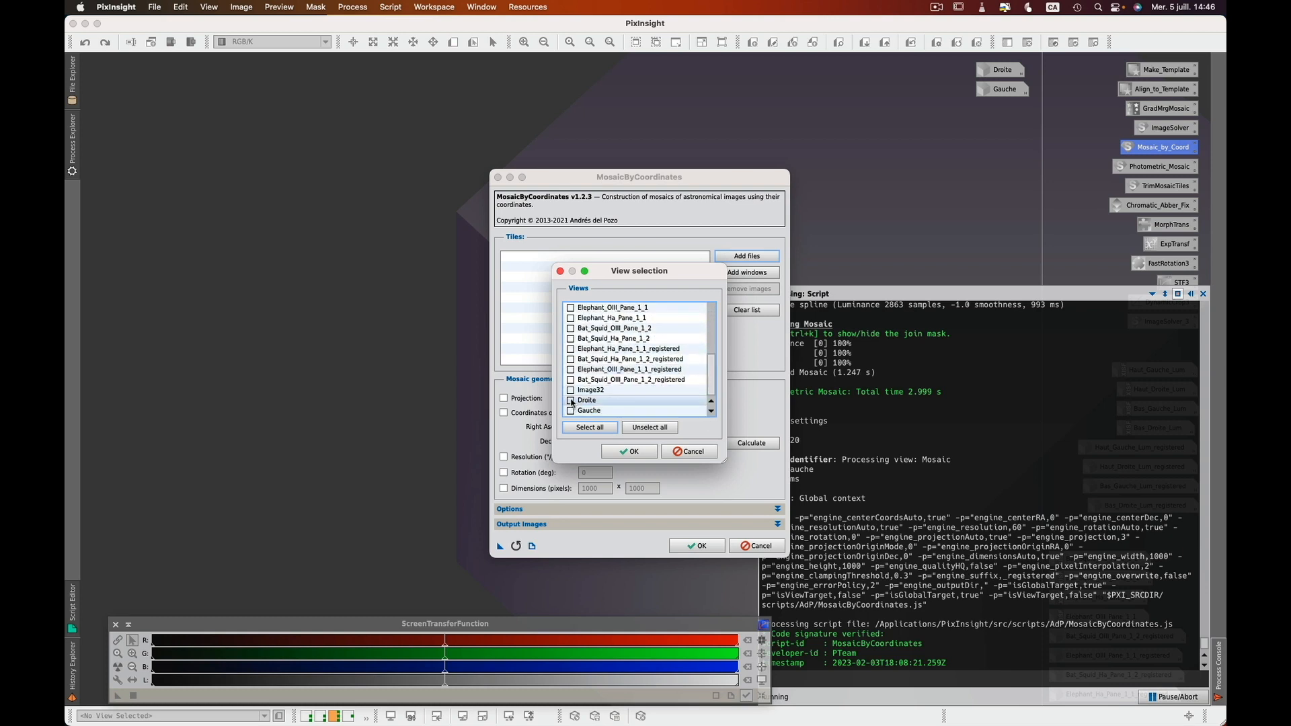
{"action": "left_click", "coordinate": [629, 451]}
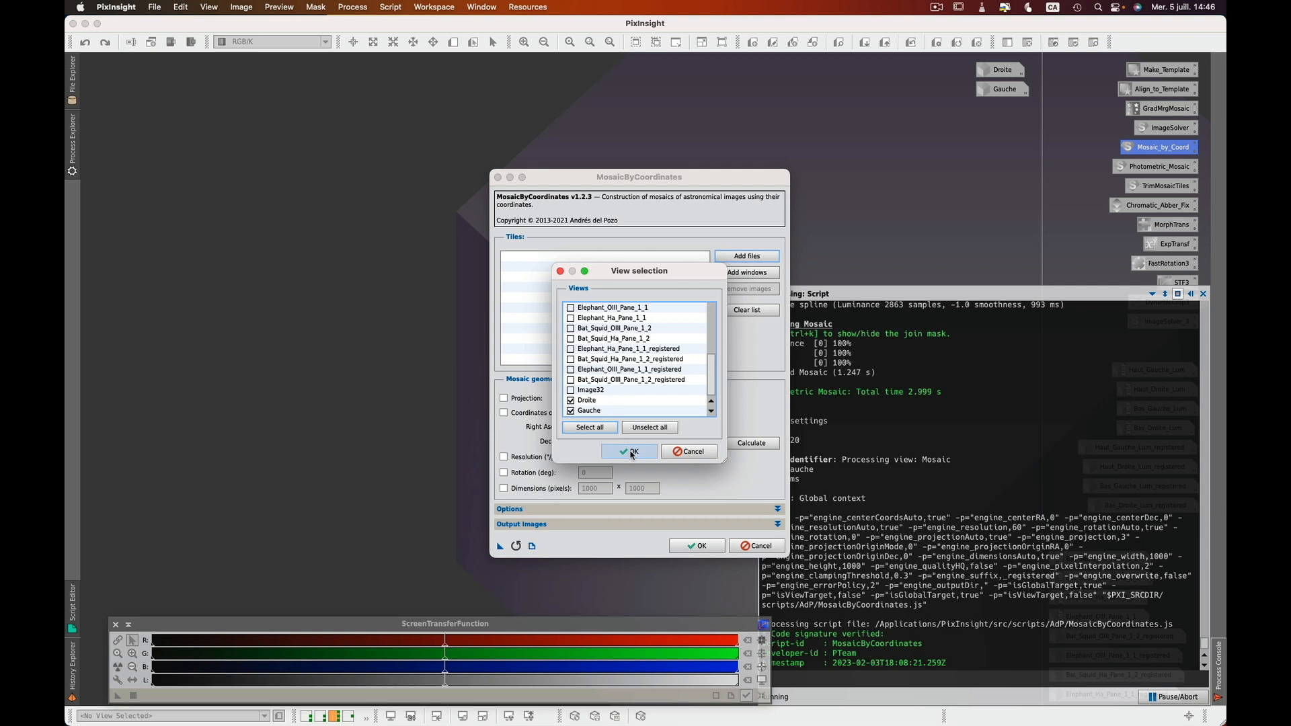
{"action": "left_click", "coordinate": [700, 546]}
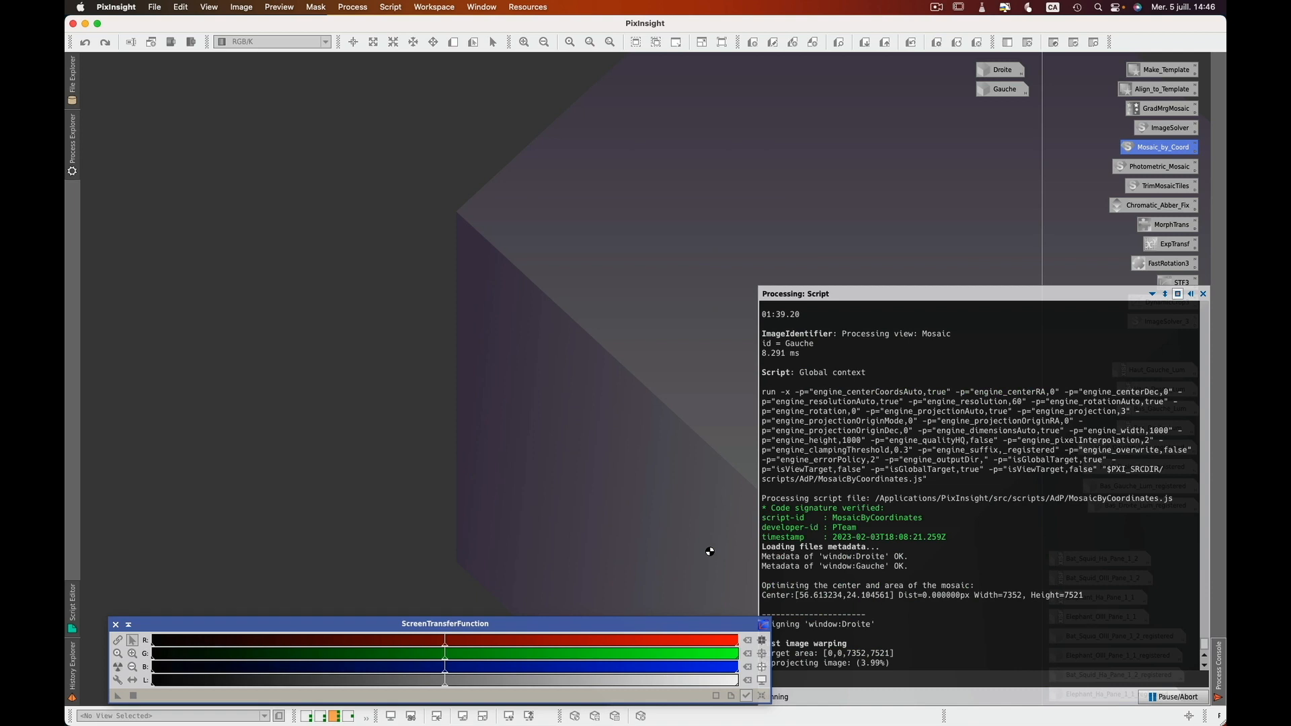
Switch to PhotometricMosaic.pdf in Preview and look through sections 1.3, 1.6 and 1.7 from its table of contents.
{"action": "key", "text": "super+Tab"}
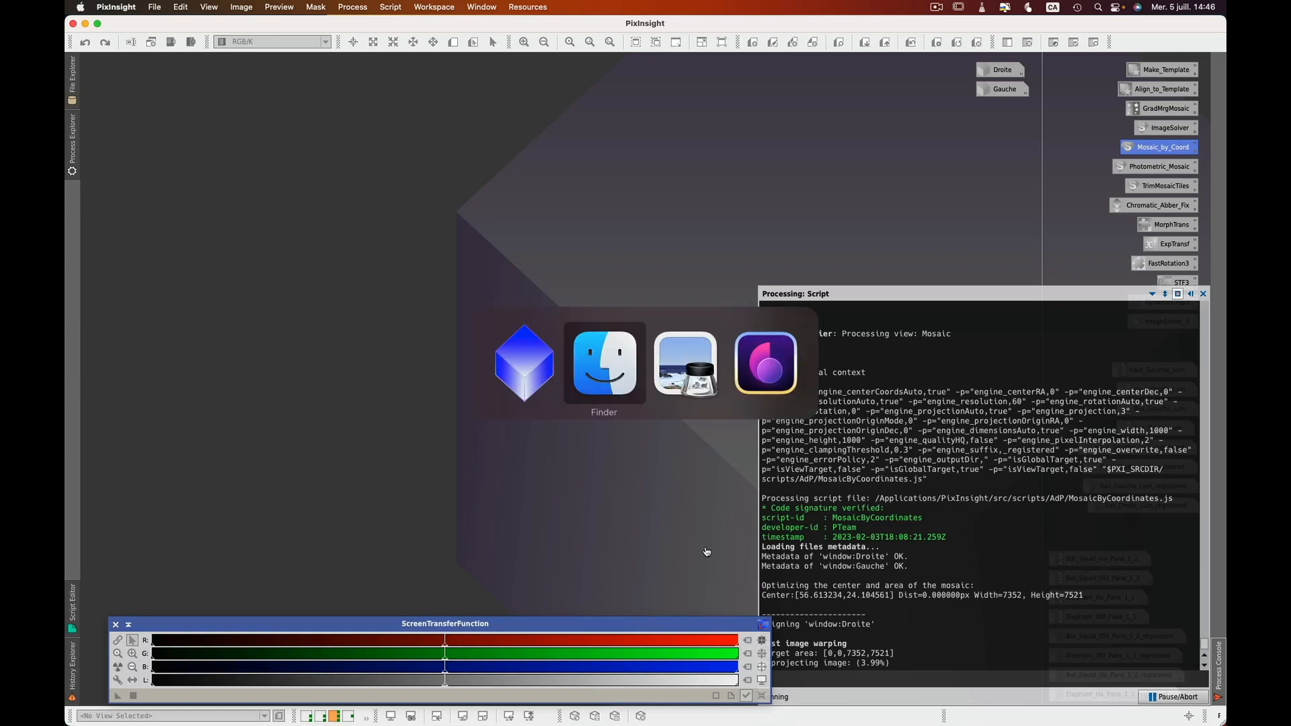
{"action": "key", "text": "super+Tab"}
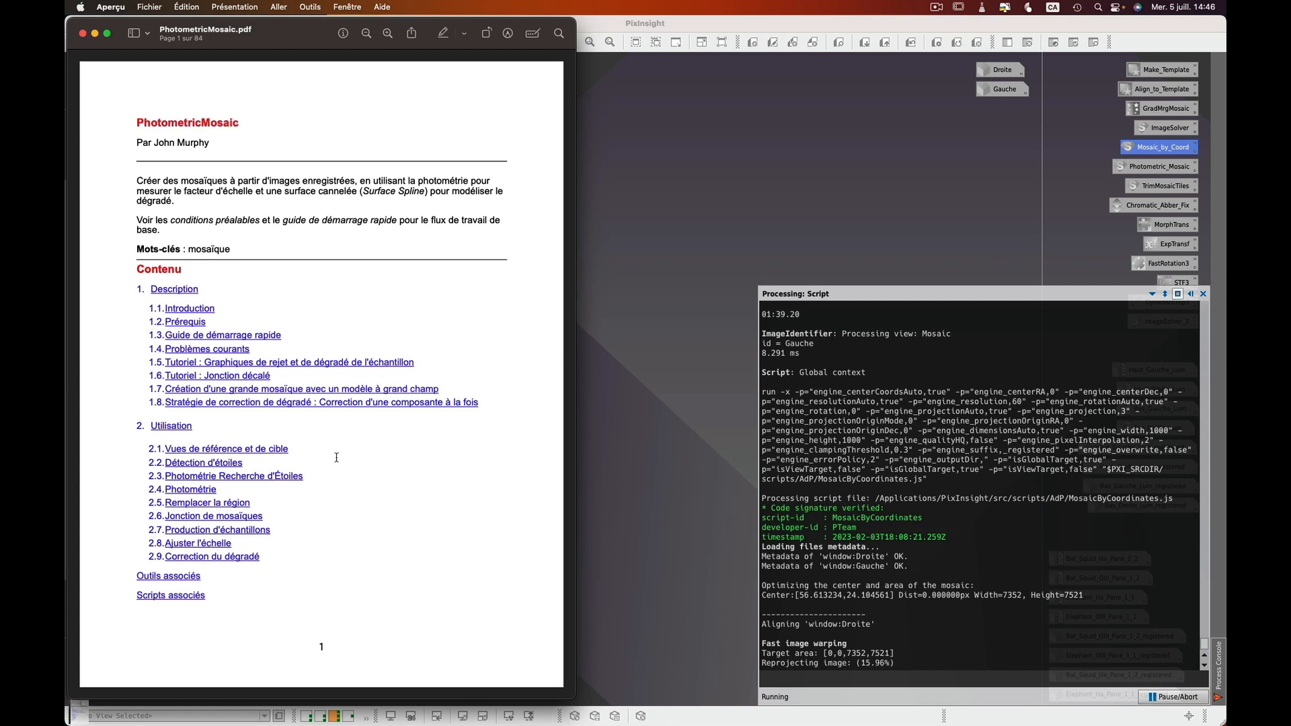
{"action": "left_click", "coordinate": [245, 336]}
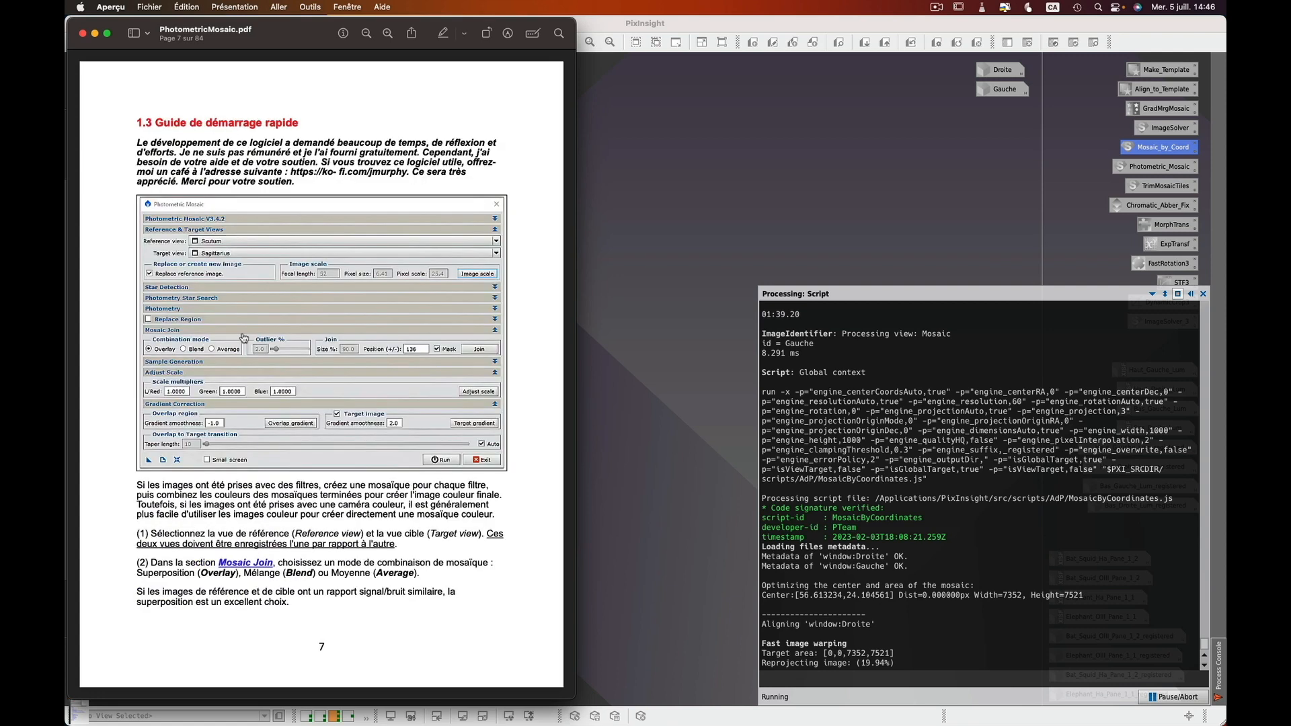
{"action": "key", "text": "super+bracketleft"}
{"action": "left_click", "coordinate": [245, 380]}
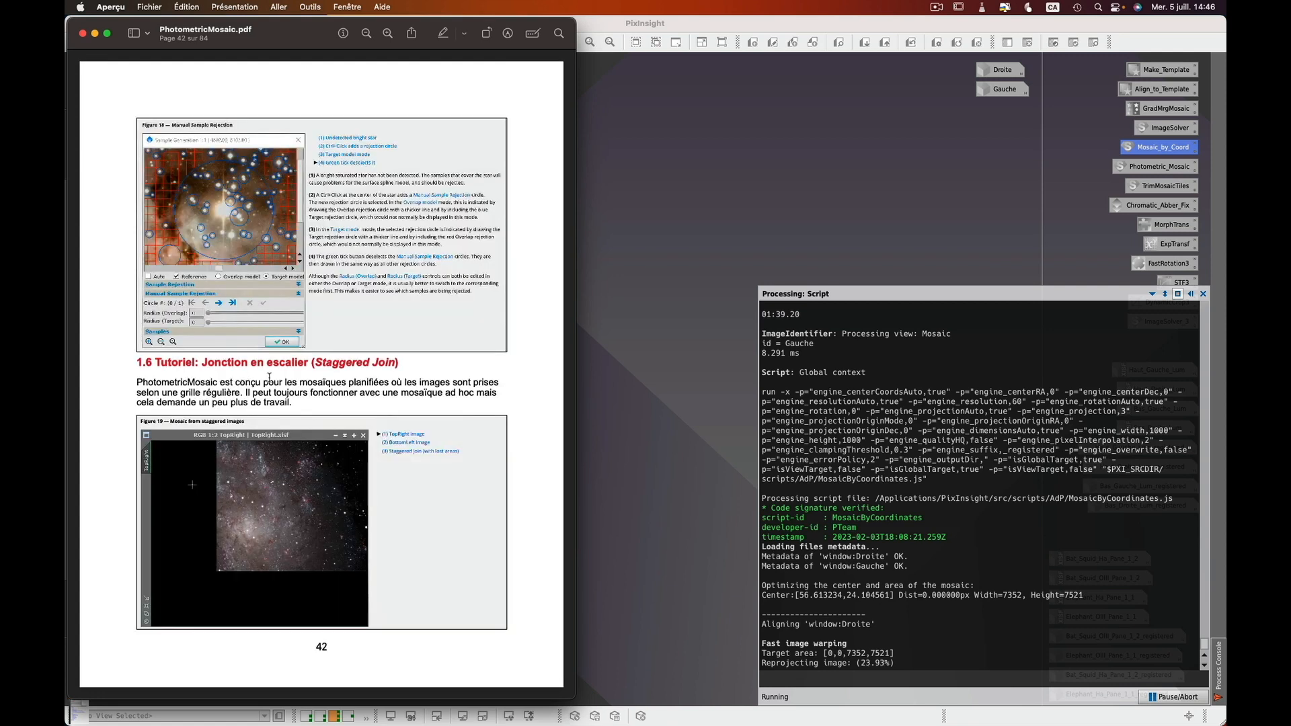
{"action": "key", "text": "super+bracketleft"}
{"action": "left_click", "coordinate": [243, 395]}
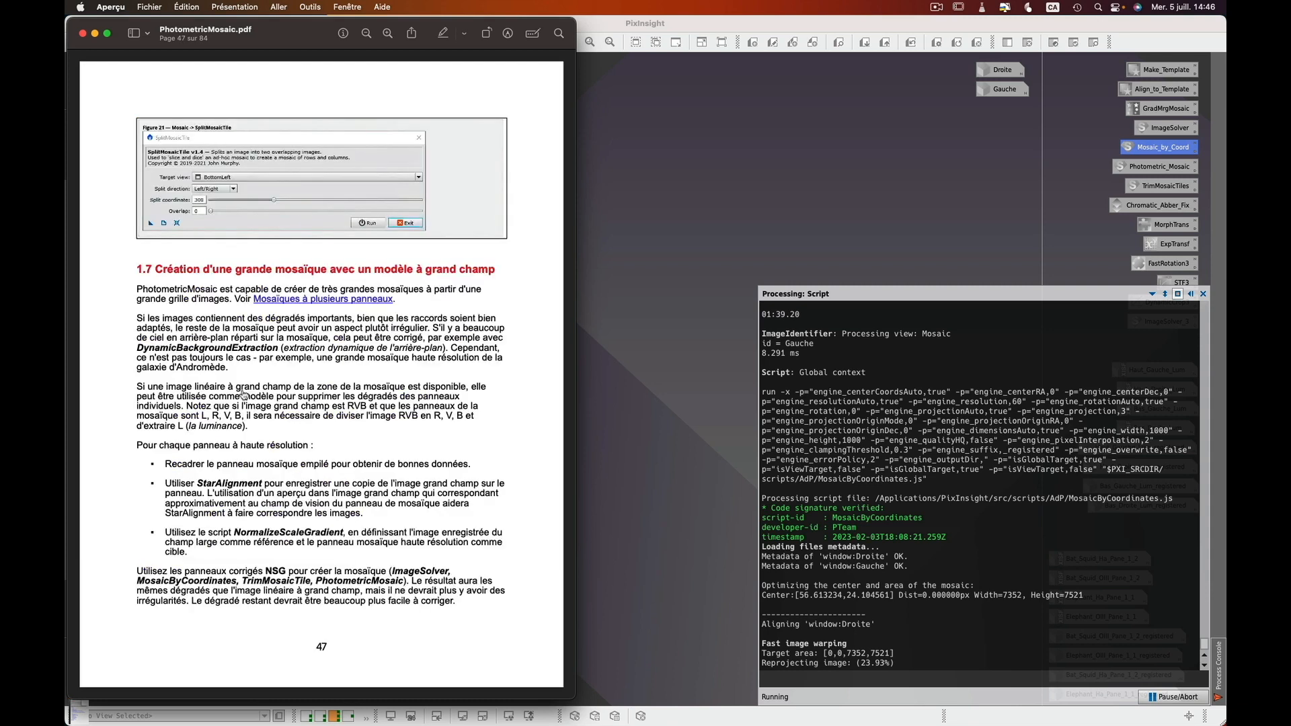
{"action": "key", "text": "super+bracketleft"}
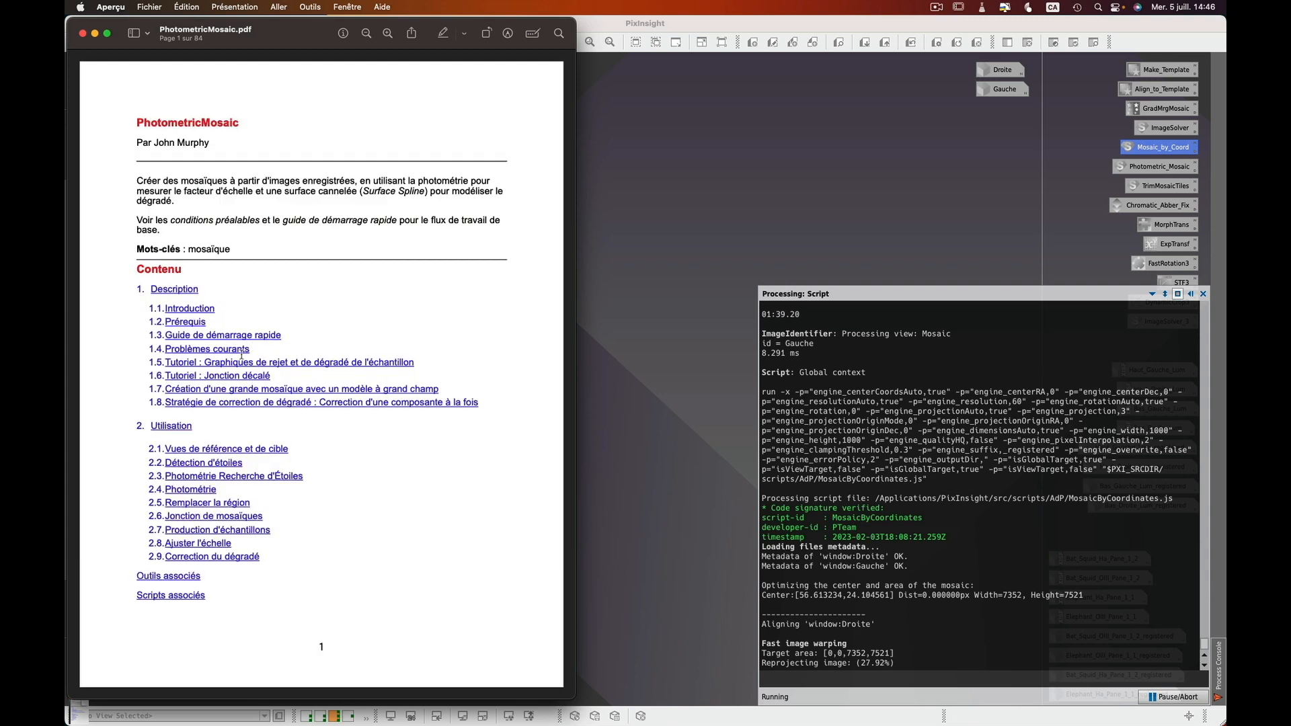
Read the quick start guide in section 1.3, including the pages on the mosaic combination modes.
{"action": "left_click", "coordinate": [253, 336]}
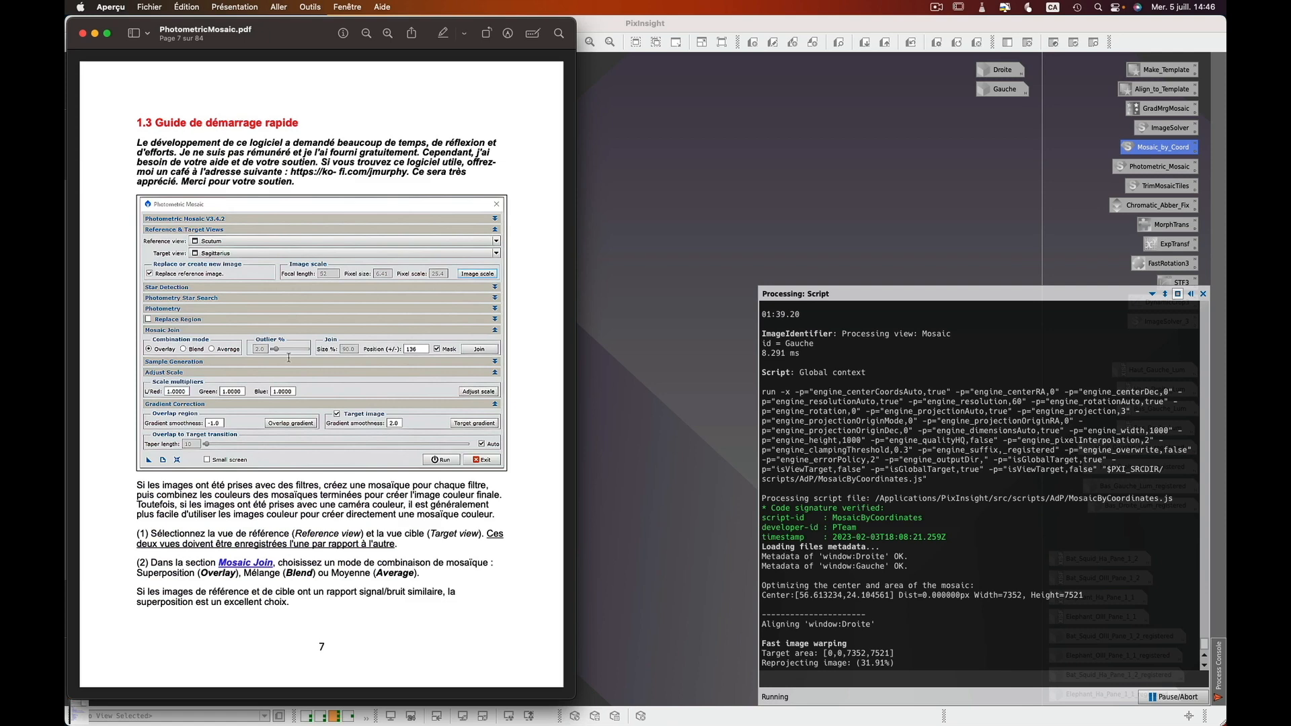
{"action": "scroll", "coordinate": [334, 425], "scroll_direction": "down", "scroll_amount": 10}
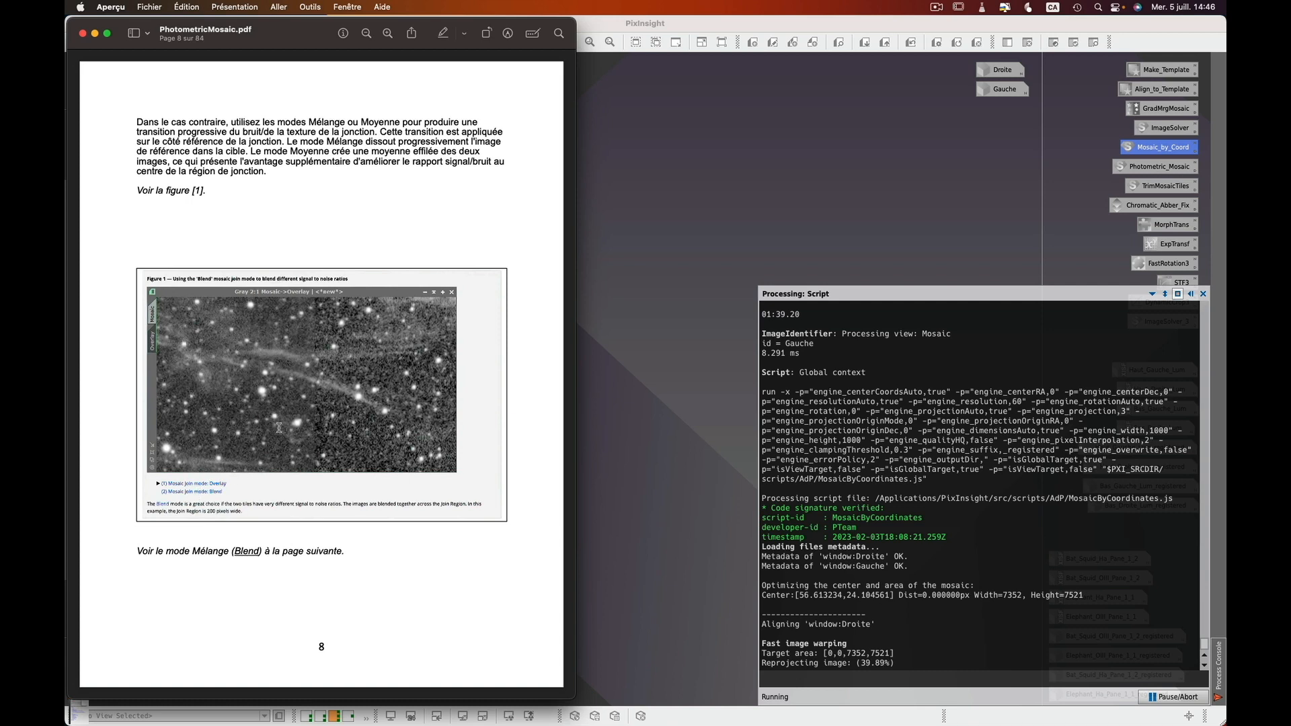
{"action": "scroll", "coordinate": [279, 428], "scroll_direction": "down", "scroll_amount": 10}
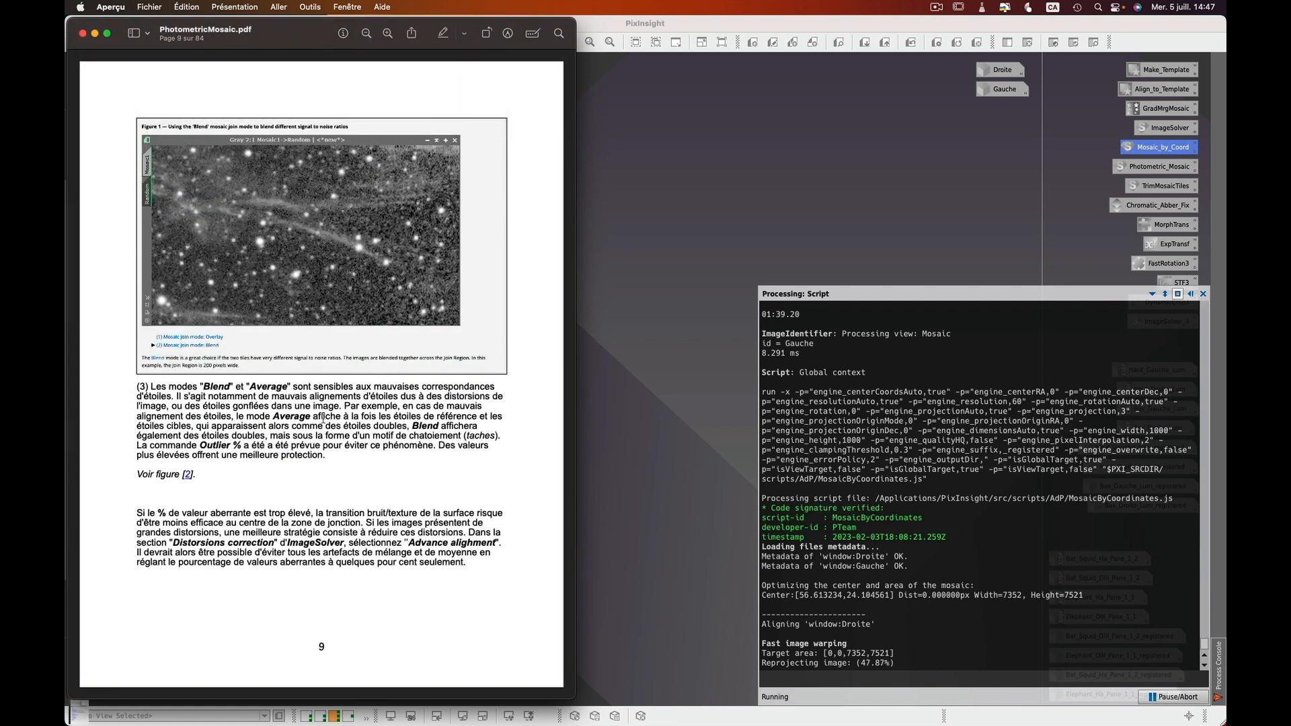
Look at the outlier removal figures on page 10 and the document's last page, and return to the table of contents.
{"action": "scroll", "coordinate": [323, 419], "scroll_direction": "down", "scroll_amount": 10}
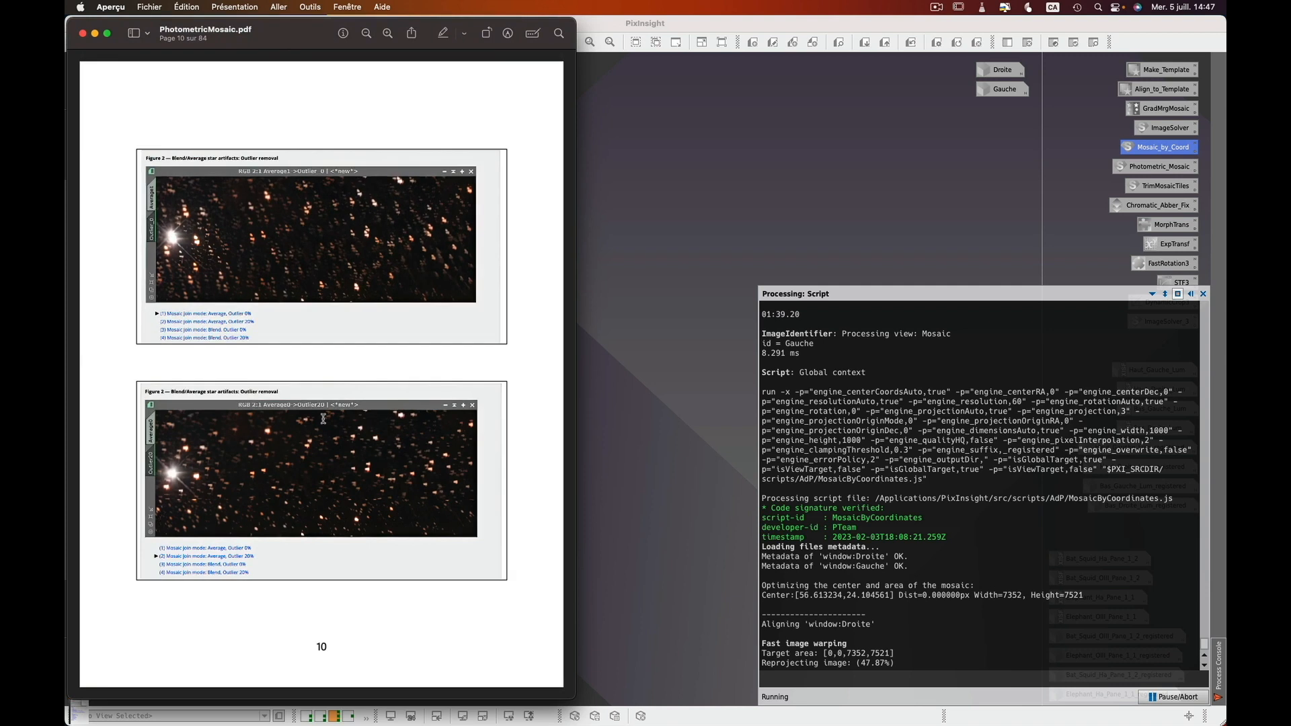
{"action": "key", "text": "End"}
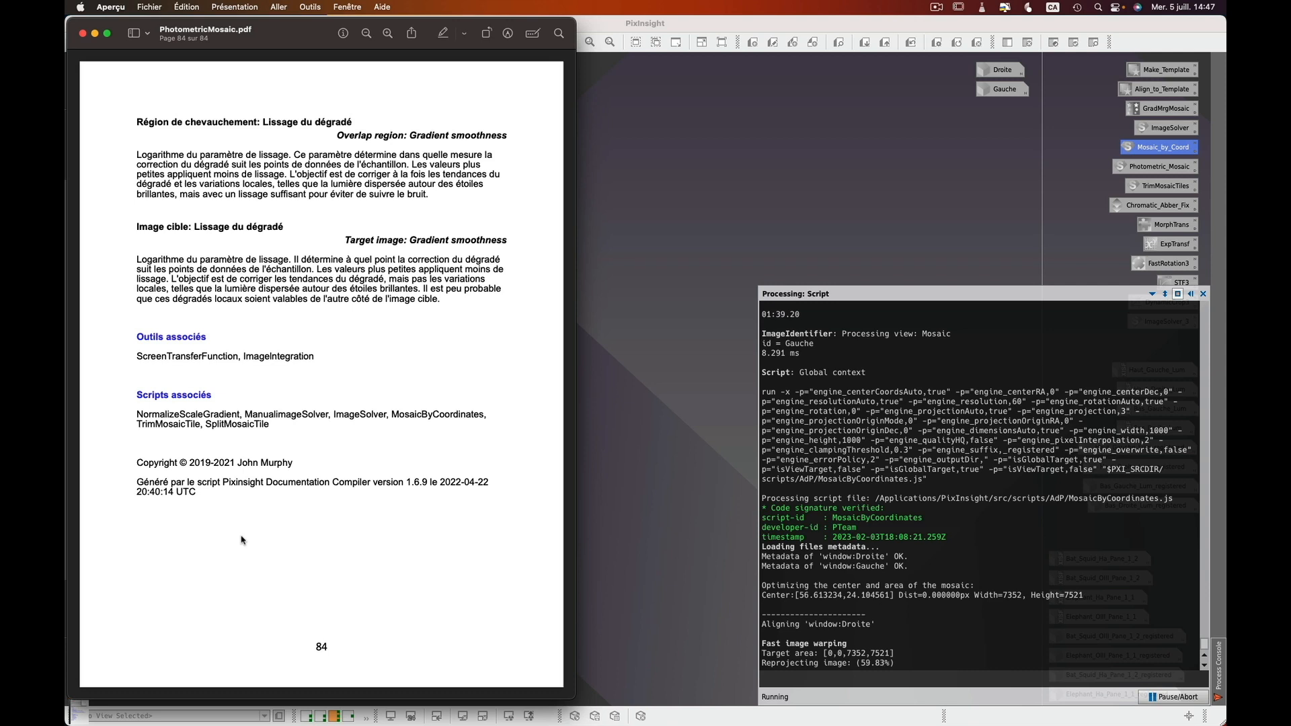
{"action": "key", "text": "Home"}
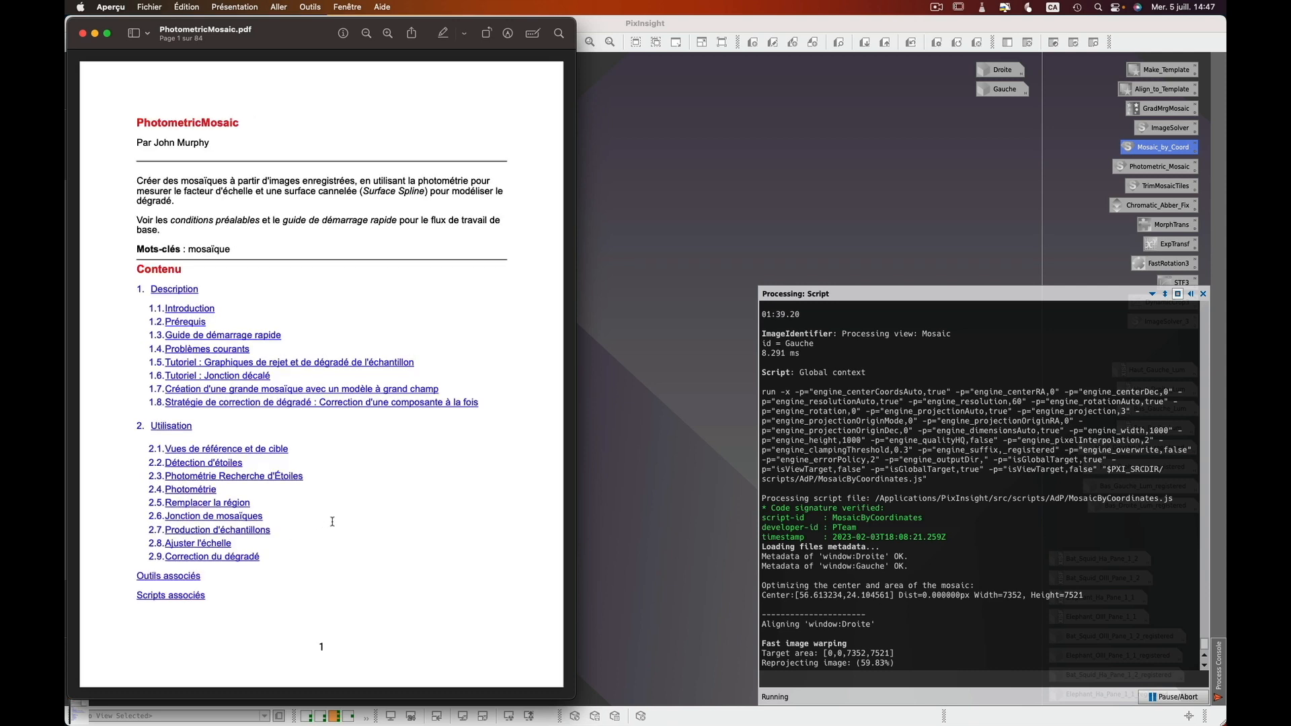
Switch to PixInsight and spread out the Gauche_registered and Droite_registered image windows so both are visible.
{"action": "key", "text": "super+Tab"}
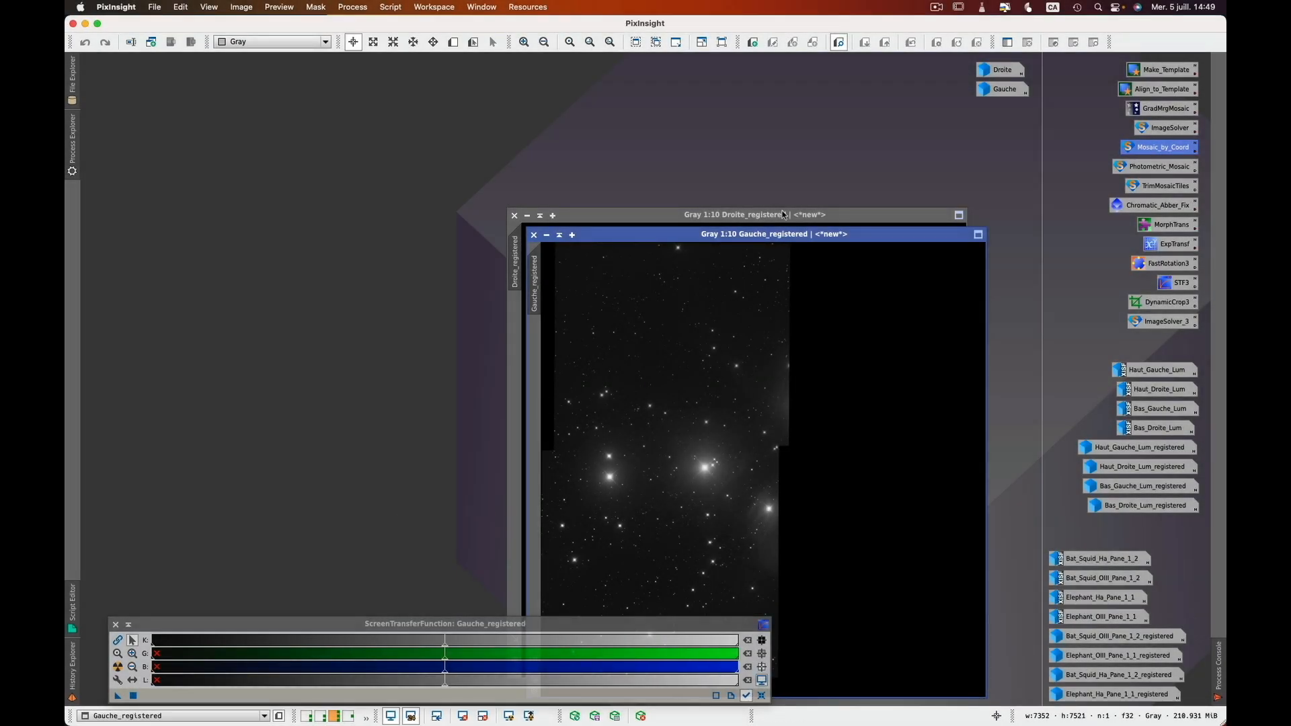
{"action": "left_click_drag", "start_coordinate": [829, 239], "coordinate": [414, 70]}
{"action": "left_click_drag", "start_coordinate": [657, 216], "coordinate": [601, 97]}
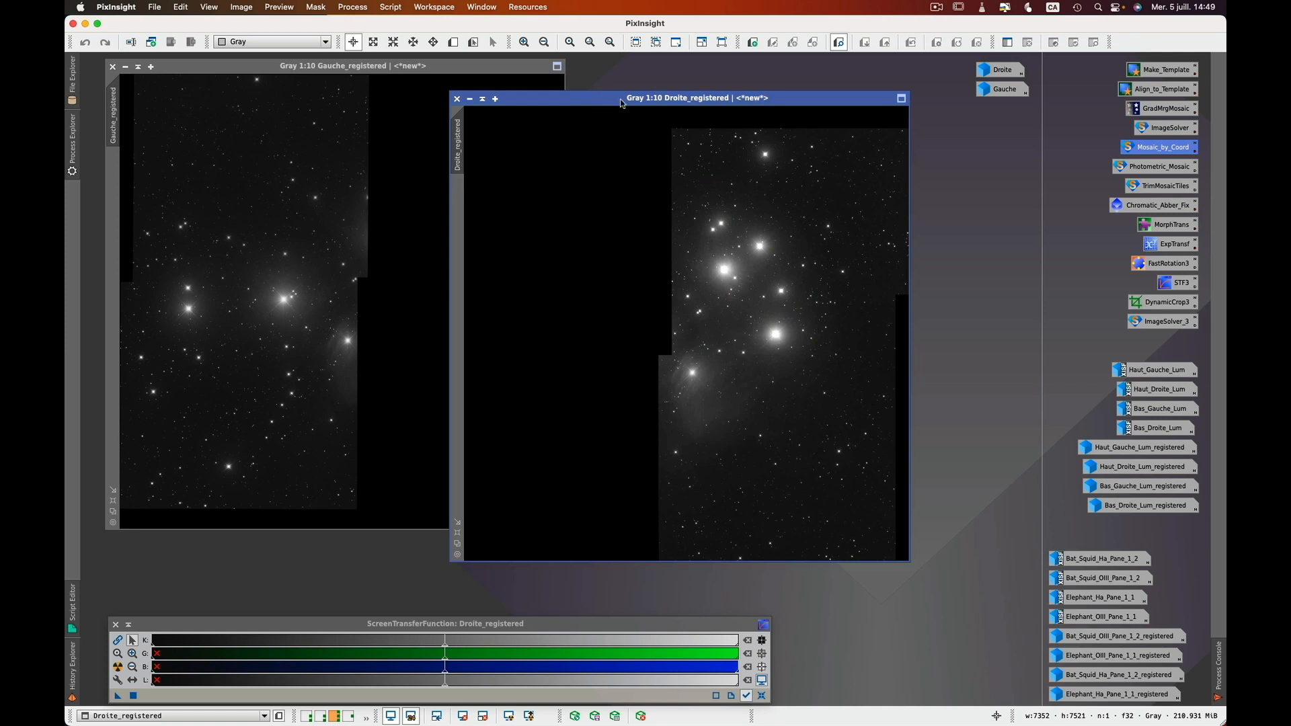
Open TrimMosaicTile and trim Gauche_registered by 2 on all four sides.
{"action": "left_click", "coordinate": [388, 7]}
{"action": "mouse_move", "coordinate": [409, 144]}
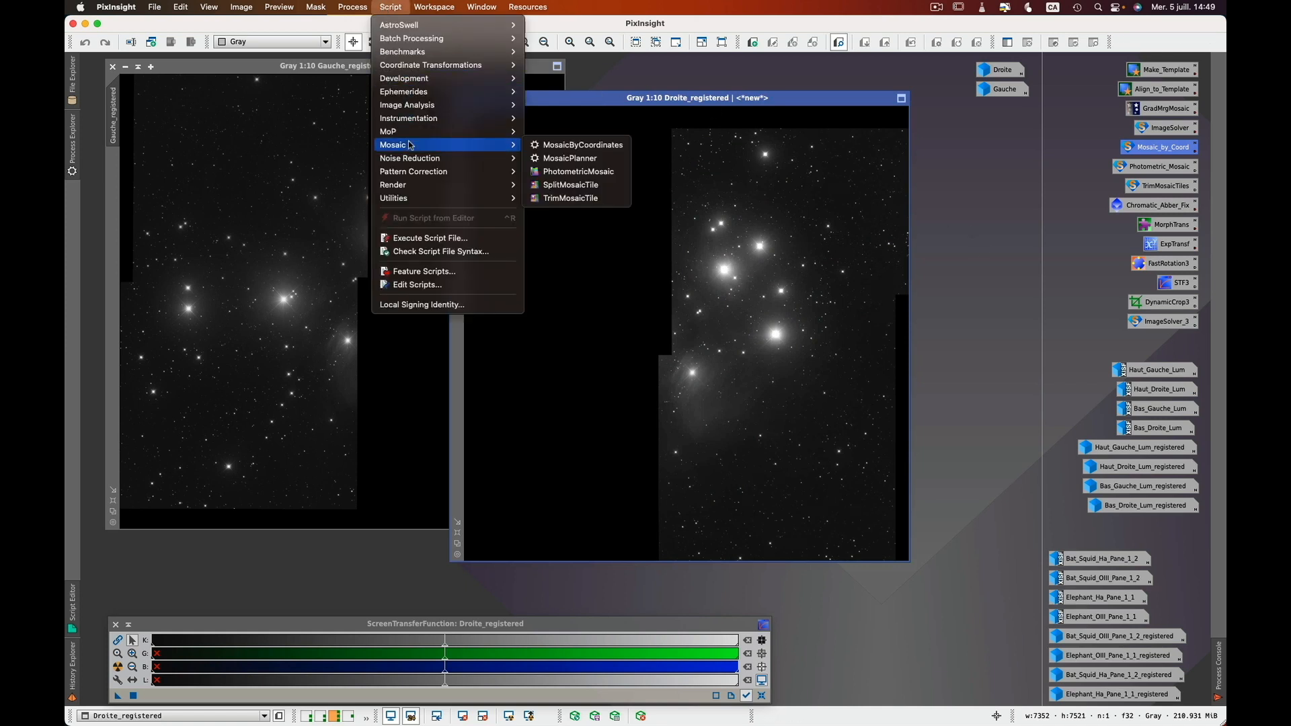
{"action": "left_click", "coordinate": [586, 199]}
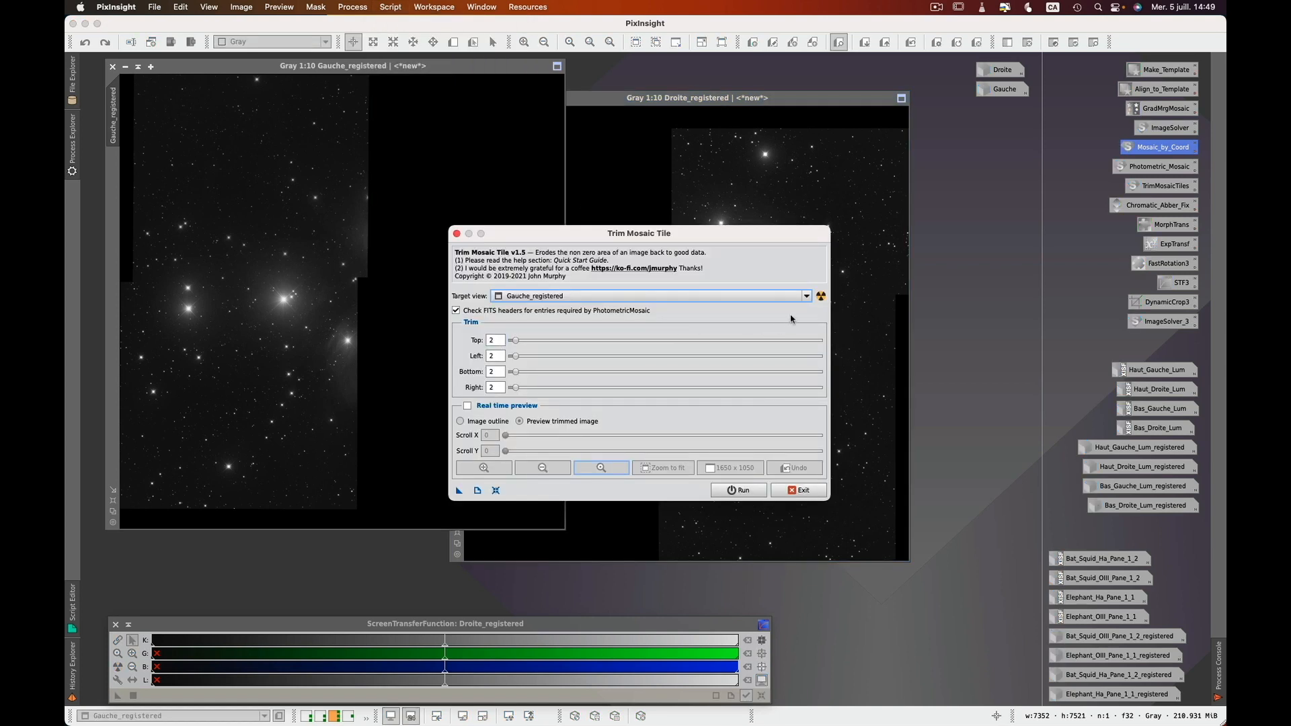
{"action": "left_click", "coordinate": [807, 296]}
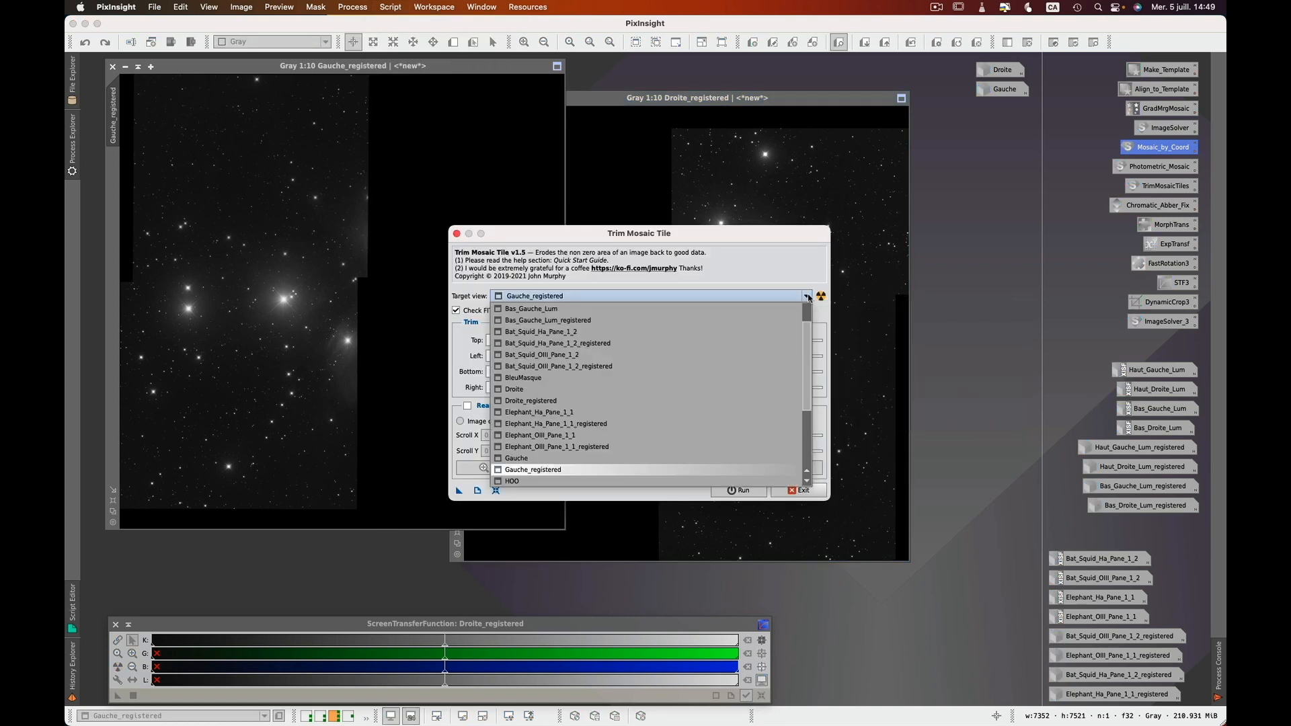
{"action": "scroll", "coordinate": [715, 471], "scroll_direction": "down", "scroll_amount": 3}
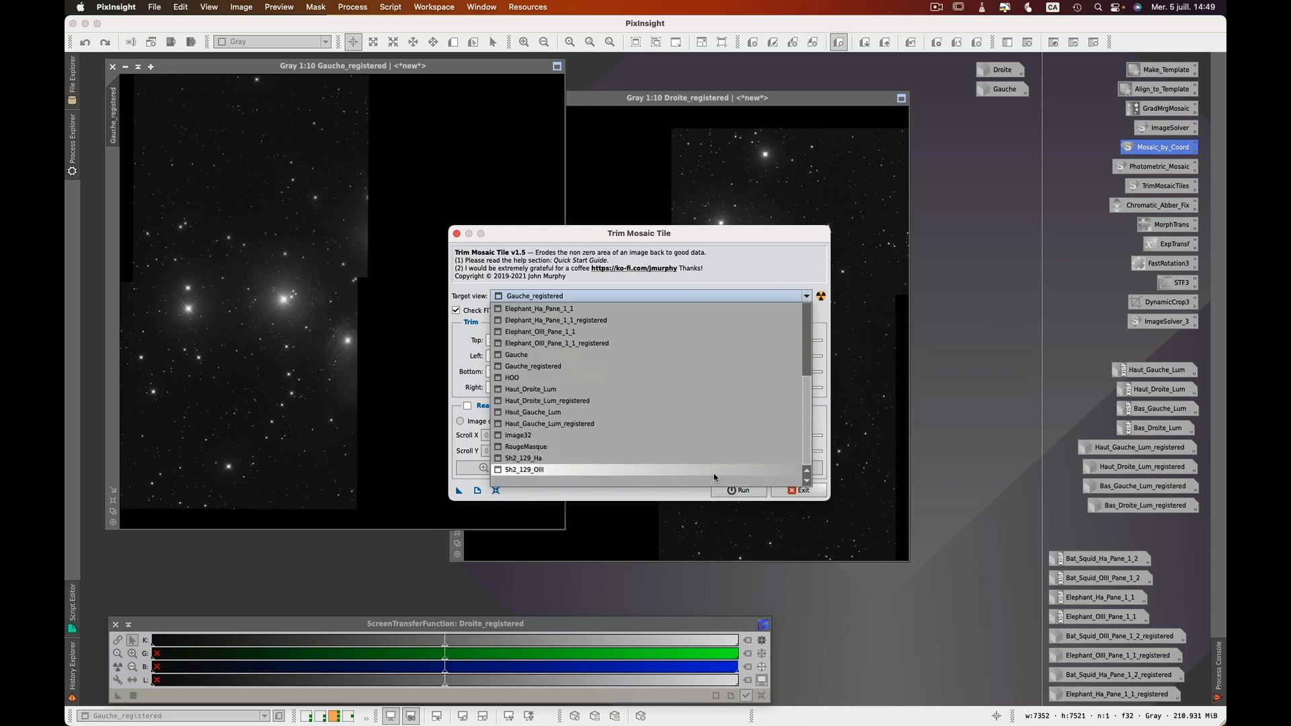
{"action": "left_click", "coordinate": [609, 367]}
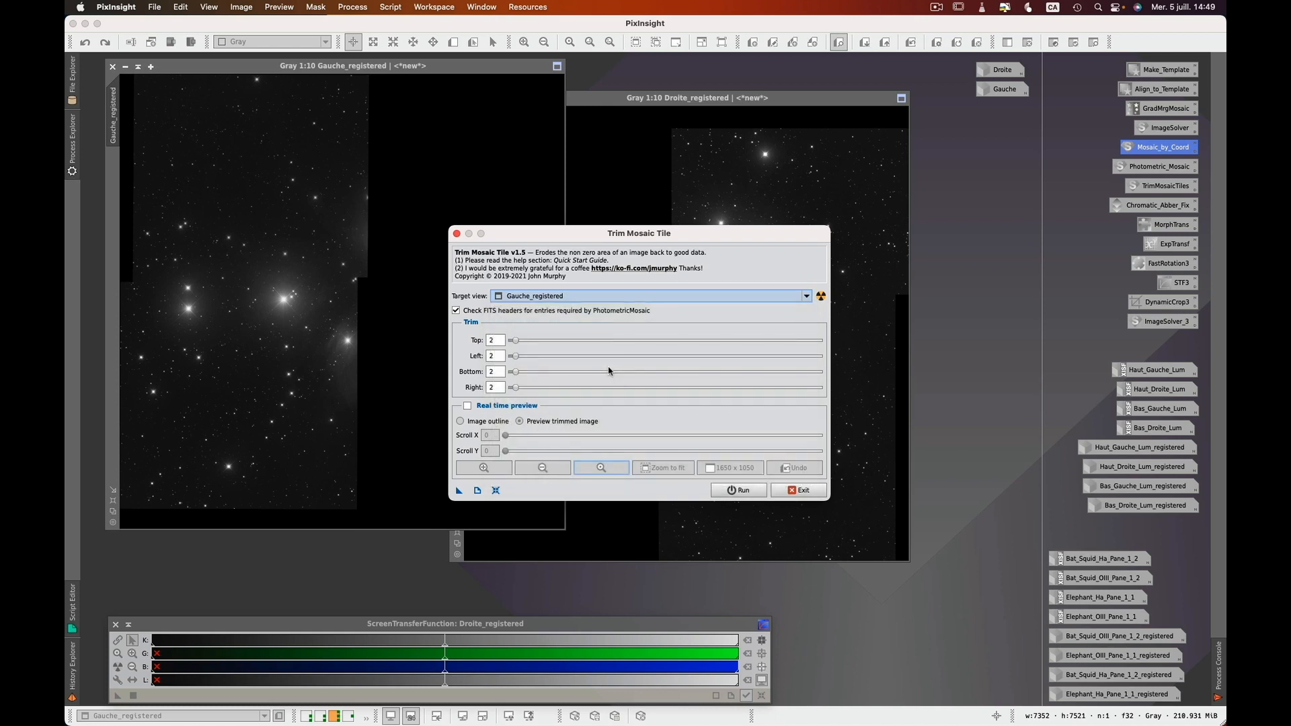
{"action": "left_click", "coordinate": [749, 493]}
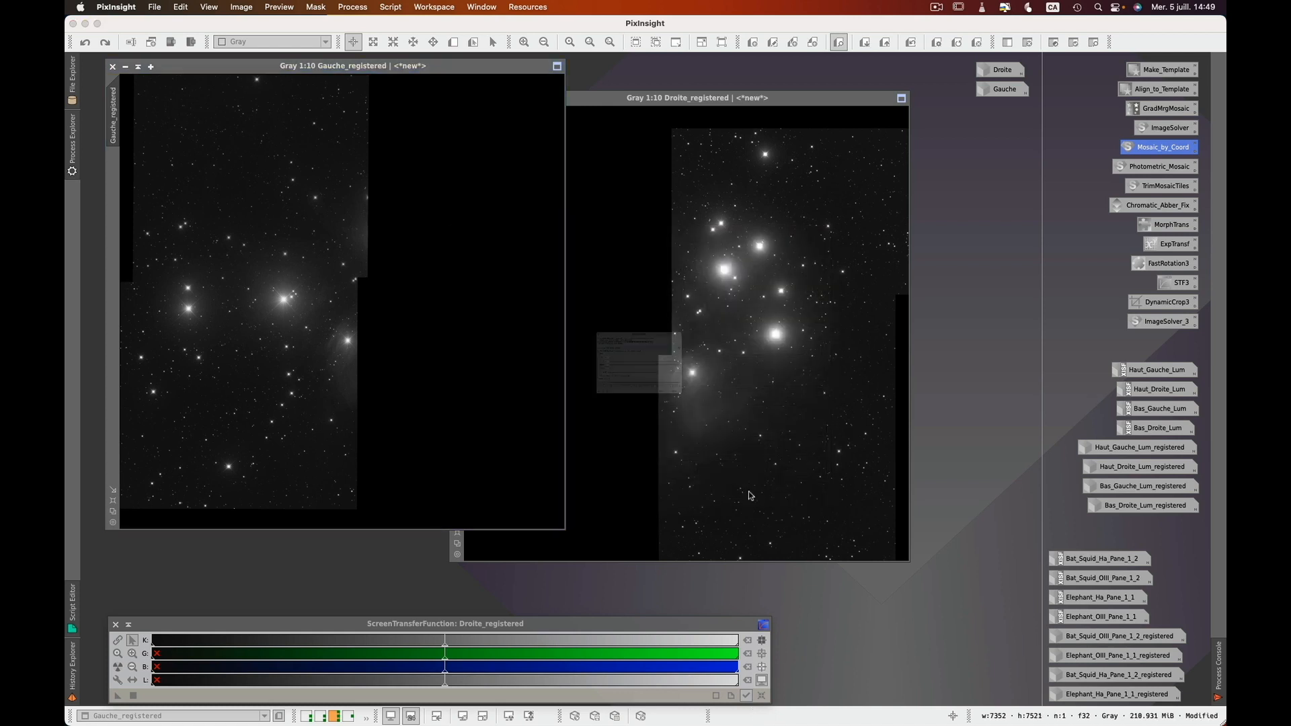
Trim Droite_registered by 2 on all four sides and close the Trim Mosaic Tile script.
{"action": "left_click", "coordinate": [806, 296]}
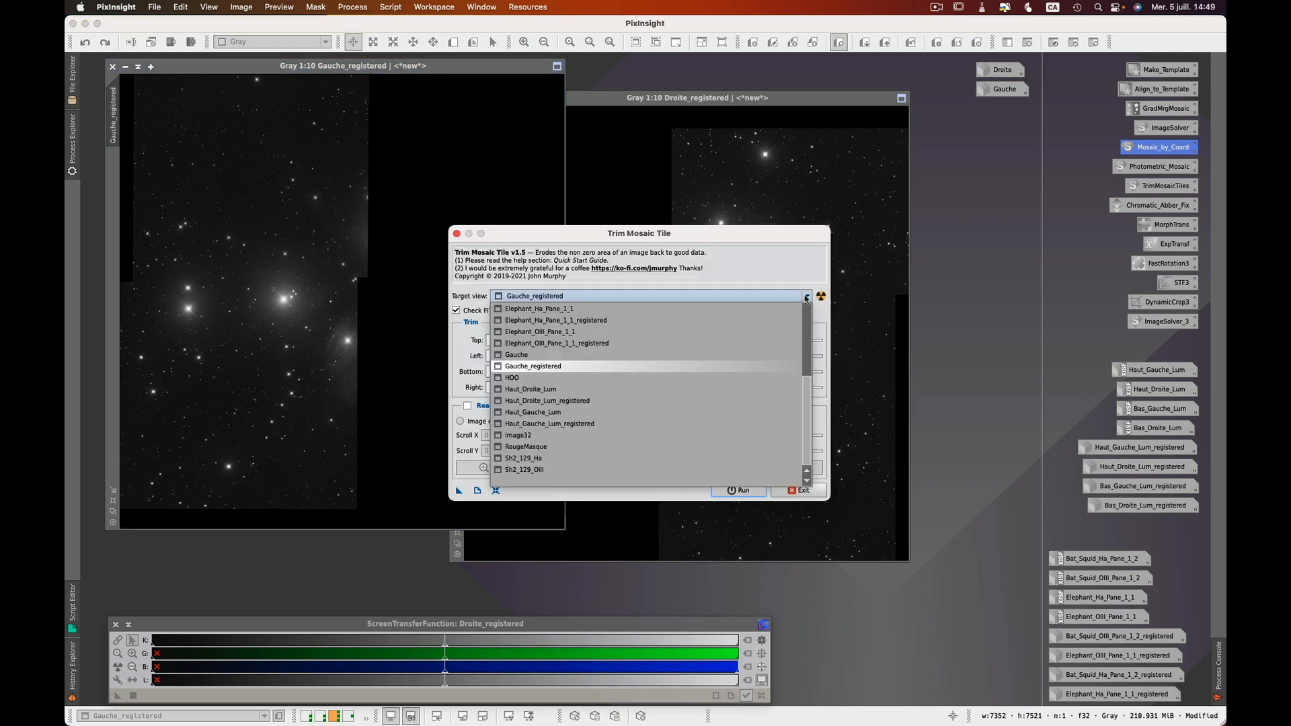
{"action": "scroll", "coordinate": [710, 336], "scroll_direction": "up", "scroll_amount": 5}
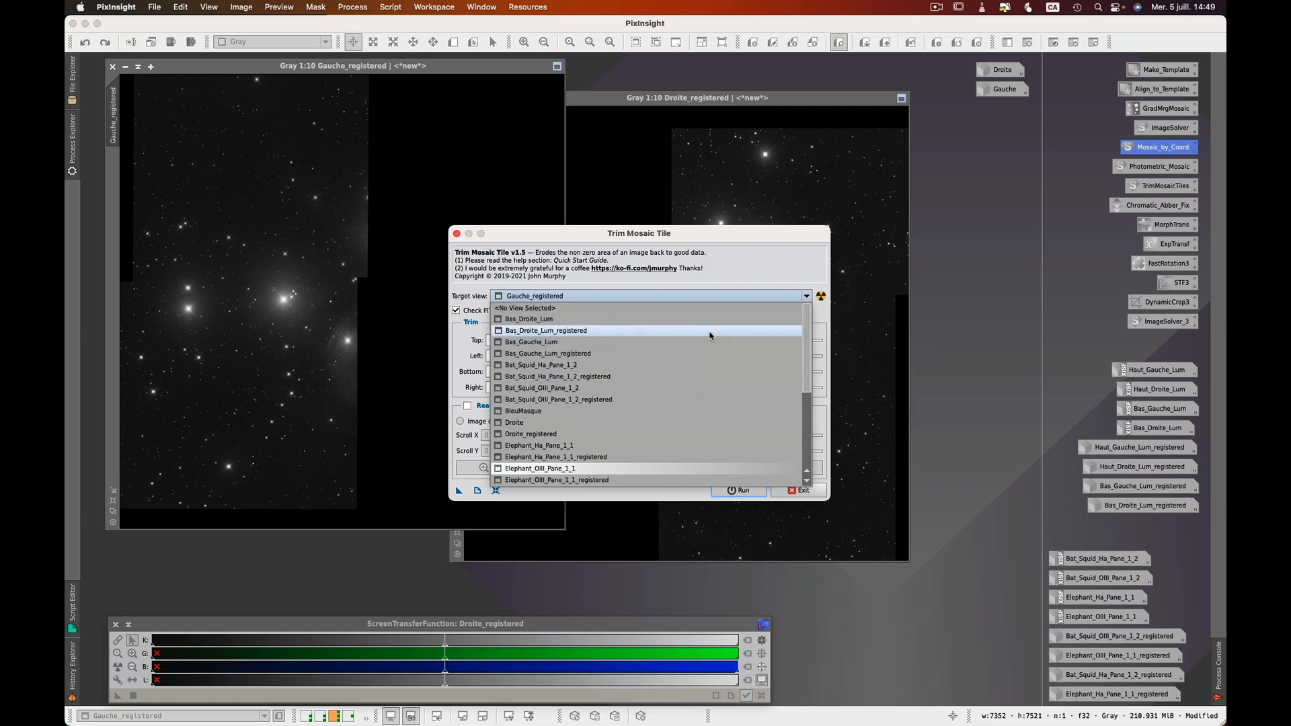
{"action": "left_click", "coordinate": [570, 434]}
{"action": "left_click", "coordinate": [741, 491]}
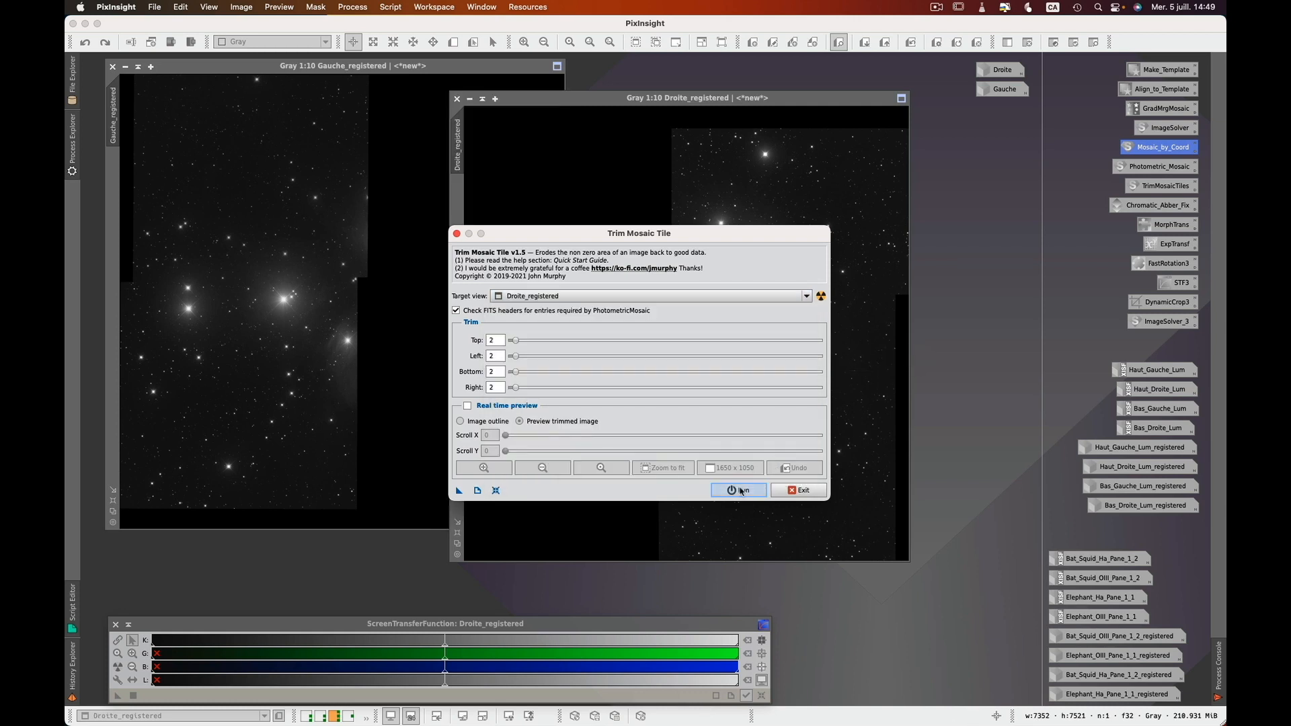
{"action": "left_click", "coordinate": [813, 490]}
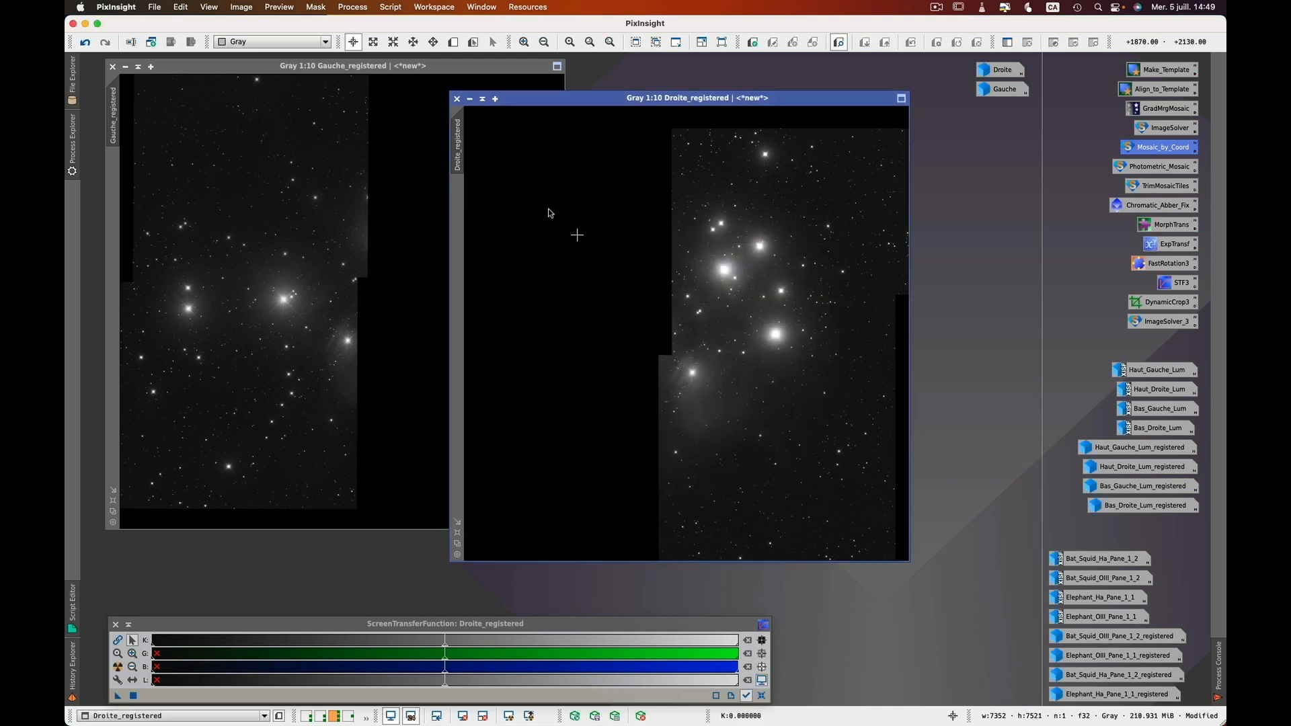
Iconize the Droite_registered and Gauche_registered image windows.
{"action": "left_click", "coordinate": [469, 99]}
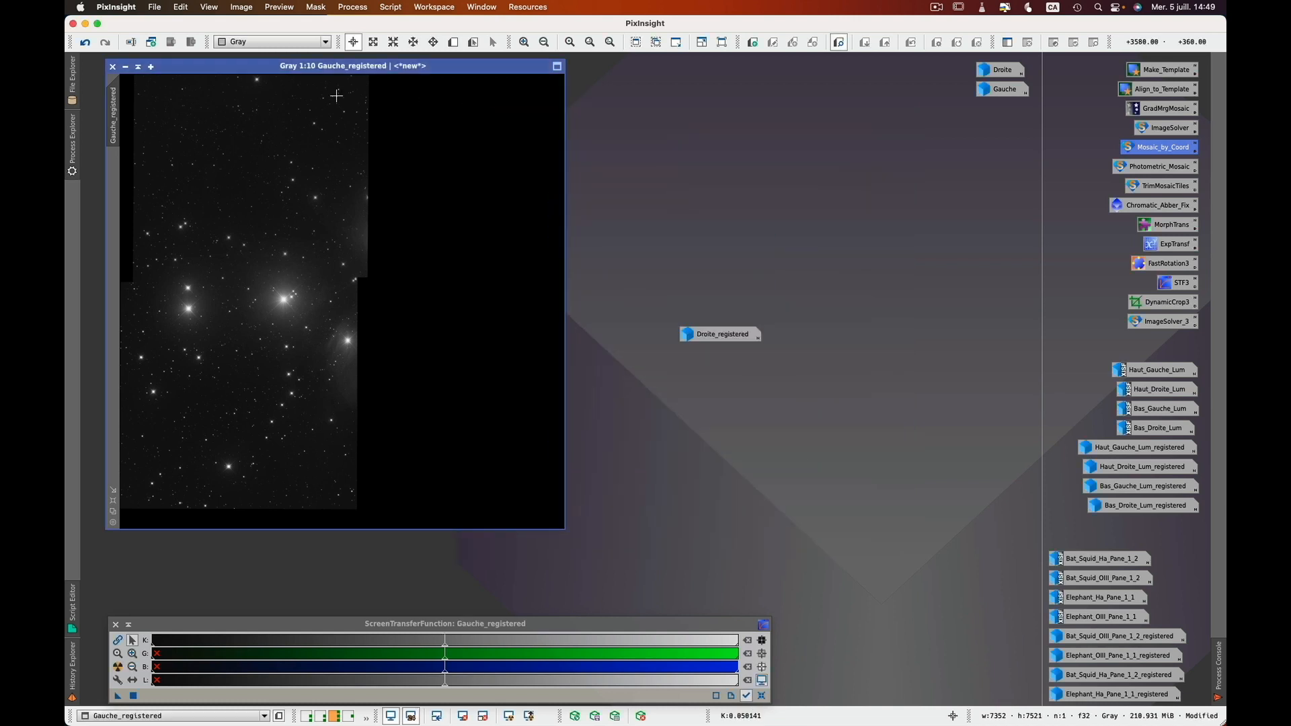
{"action": "left_click", "coordinate": [123, 72]}
{"action": "left_click", "coordinate": [174, 119]}
Gather the two registered image icons below Droite and Gauche and align all four icons to the right.
{"action": "left_click_drag", "start_coordinate": [392, 308], "coordinate": [997, 121]}
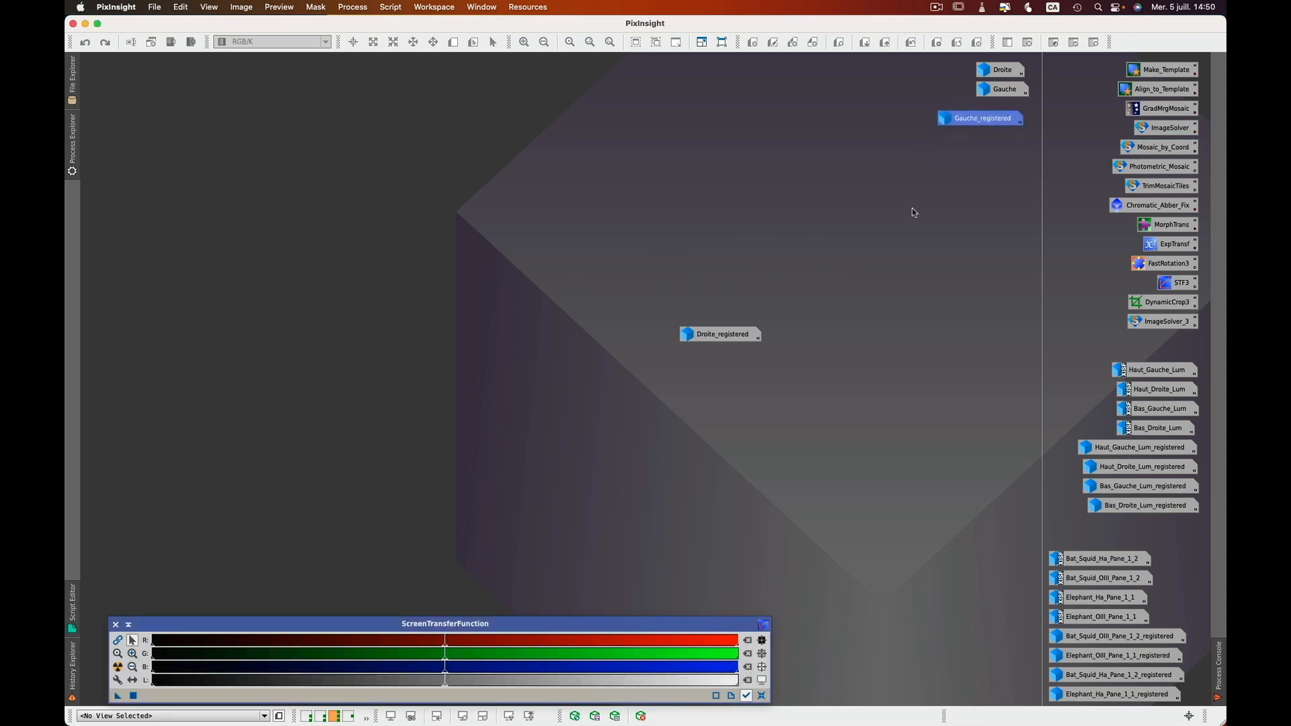
{"action": "left_click_drag", "start_coordinate": [747, 338], "coordinate": [1003, 151]}
{"action": "left_click_drag", "start_coordinate": [952, 187], "coordinate": [1018, 69]}
{"action": "right_click", "coordinate": [1019, 70]}
{"action": "mouse_move", "coordinate": [1059, 136]}
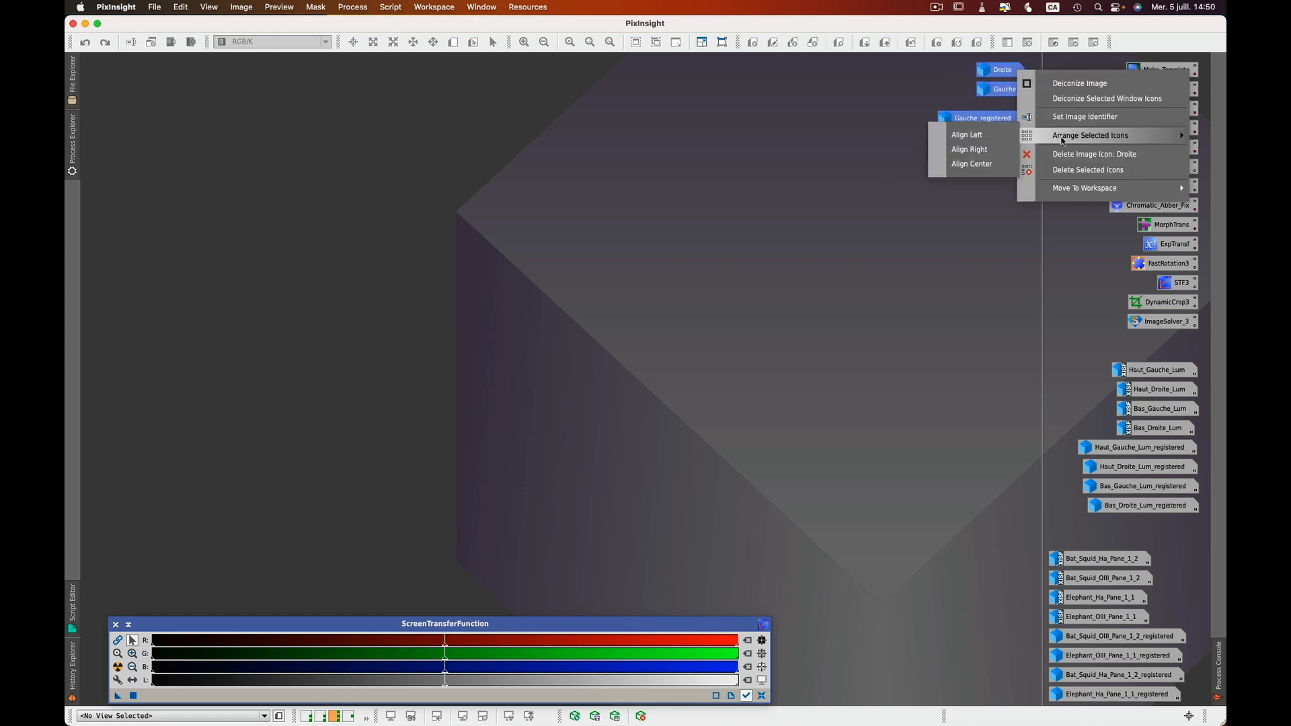
{"action": "left_click", "coordinate": [966, 150]}
{"action": "left_click", "coordinate": [932, 215]}
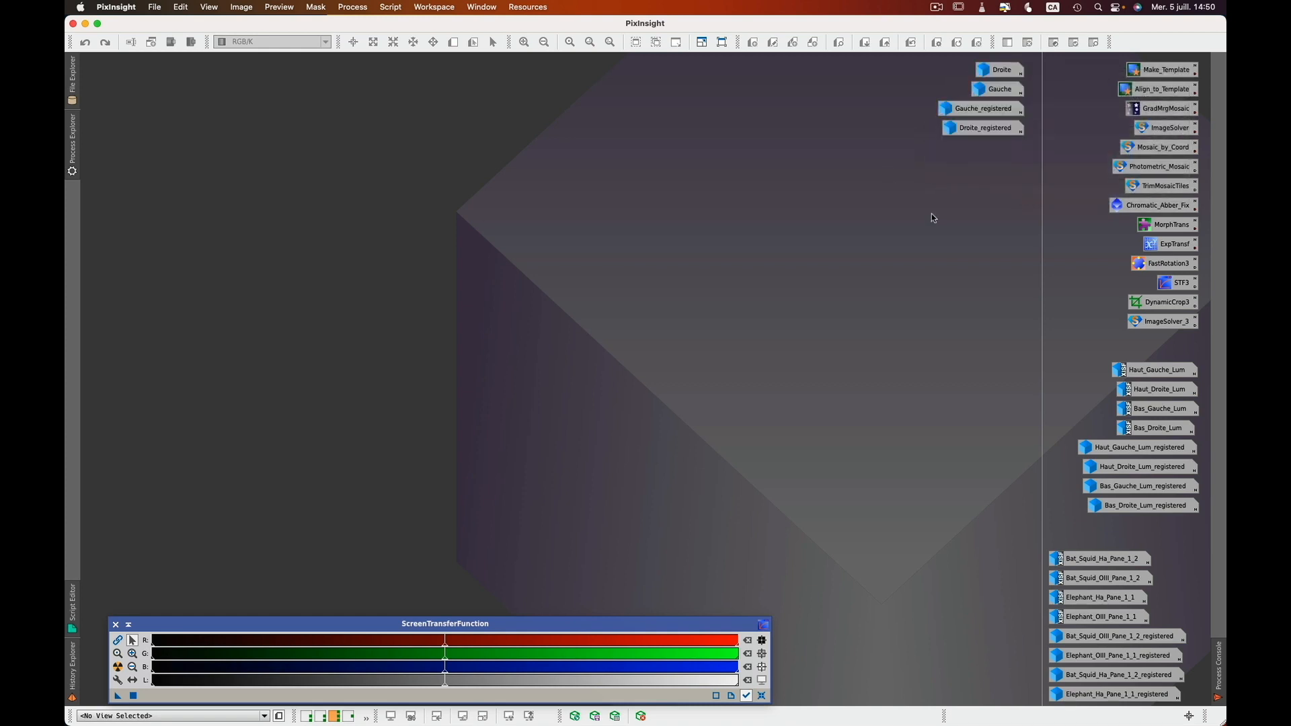
Run the Photometric_Mosaic script in the global context with Droite_registered as reference view and Gauche_registered as target view.
{"action": "left_click", "coordinate": [1156, 175]}
{"action": "right_click", "coordinate": [1156, 174]}
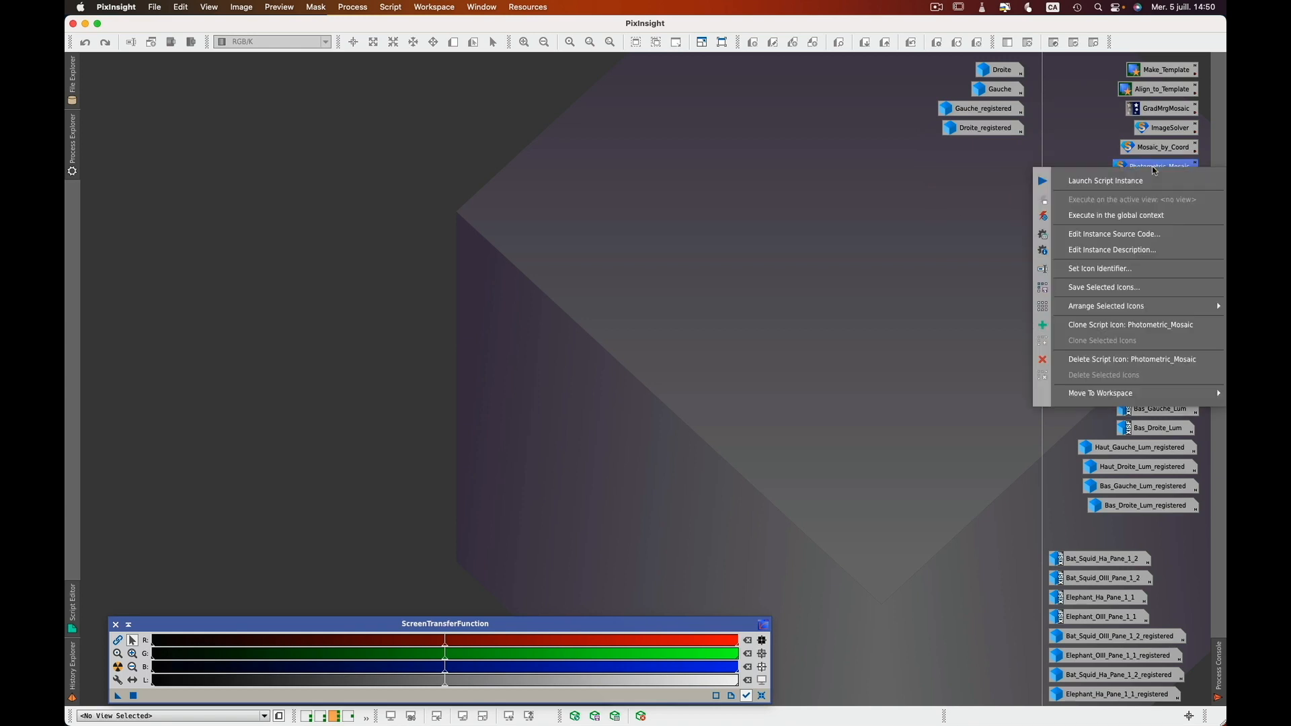
{"action": "left_click", "coordinate": [1130, 220]}
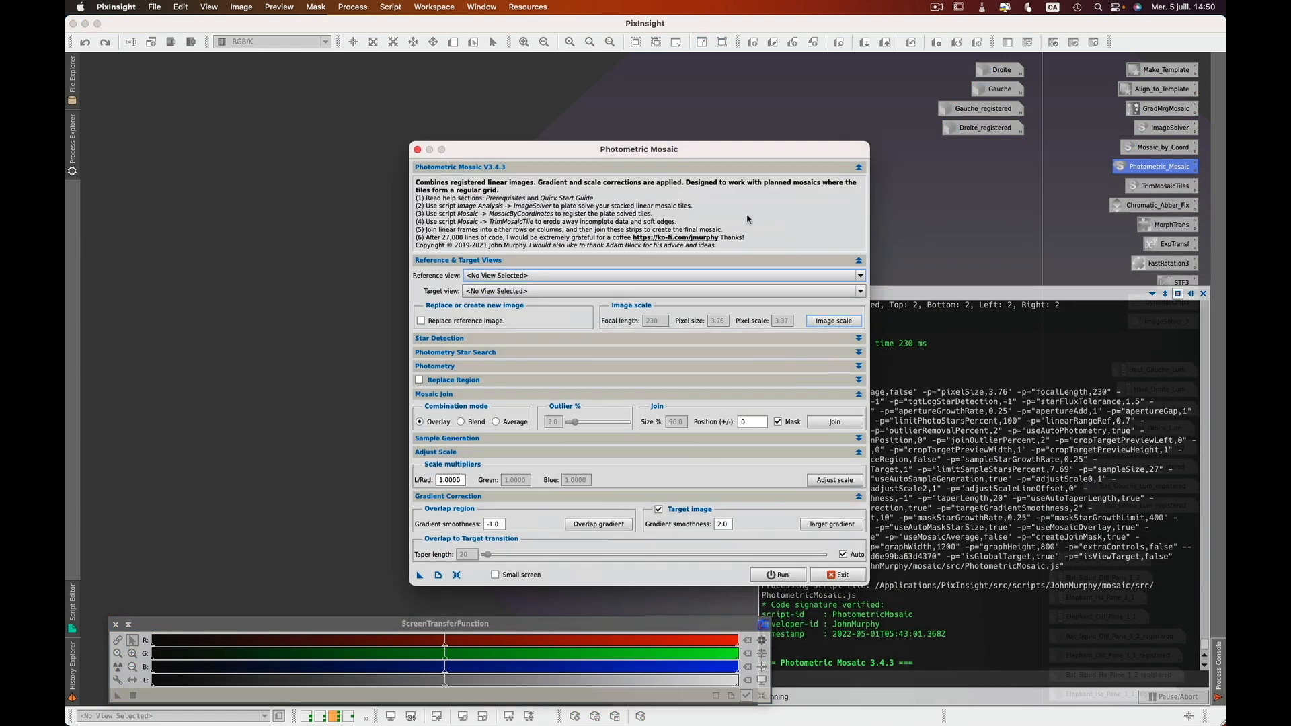
{"action": "left_click", "coordinate": [860, 276]}
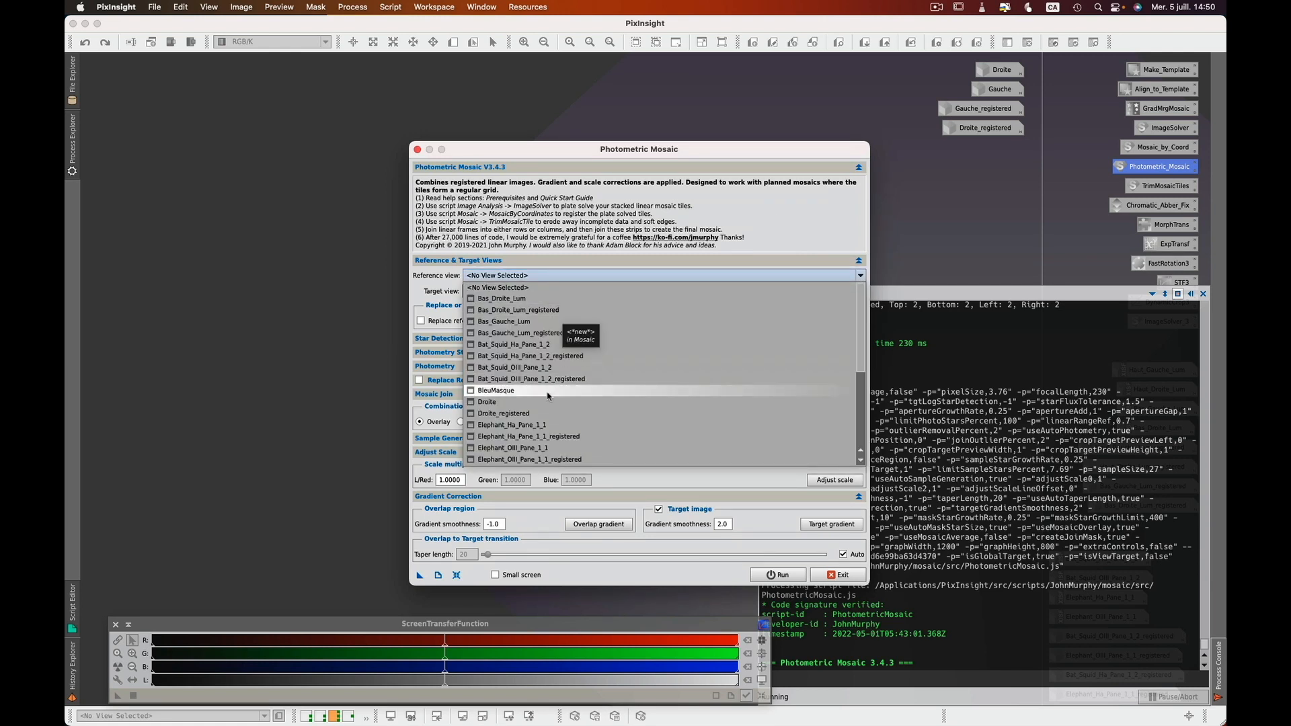
{"action": "left_click", "coordinate": [529, 414]}
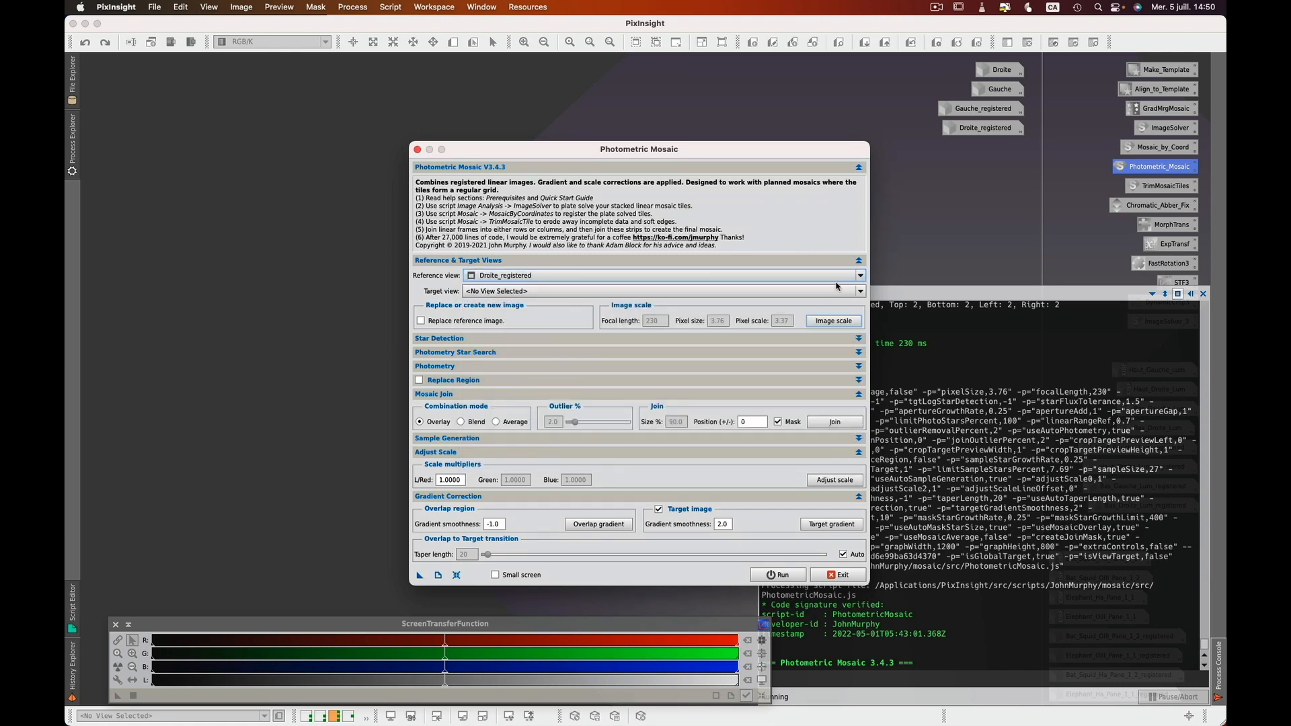
{"action": "left_click", "coordinate": [861, 292]}
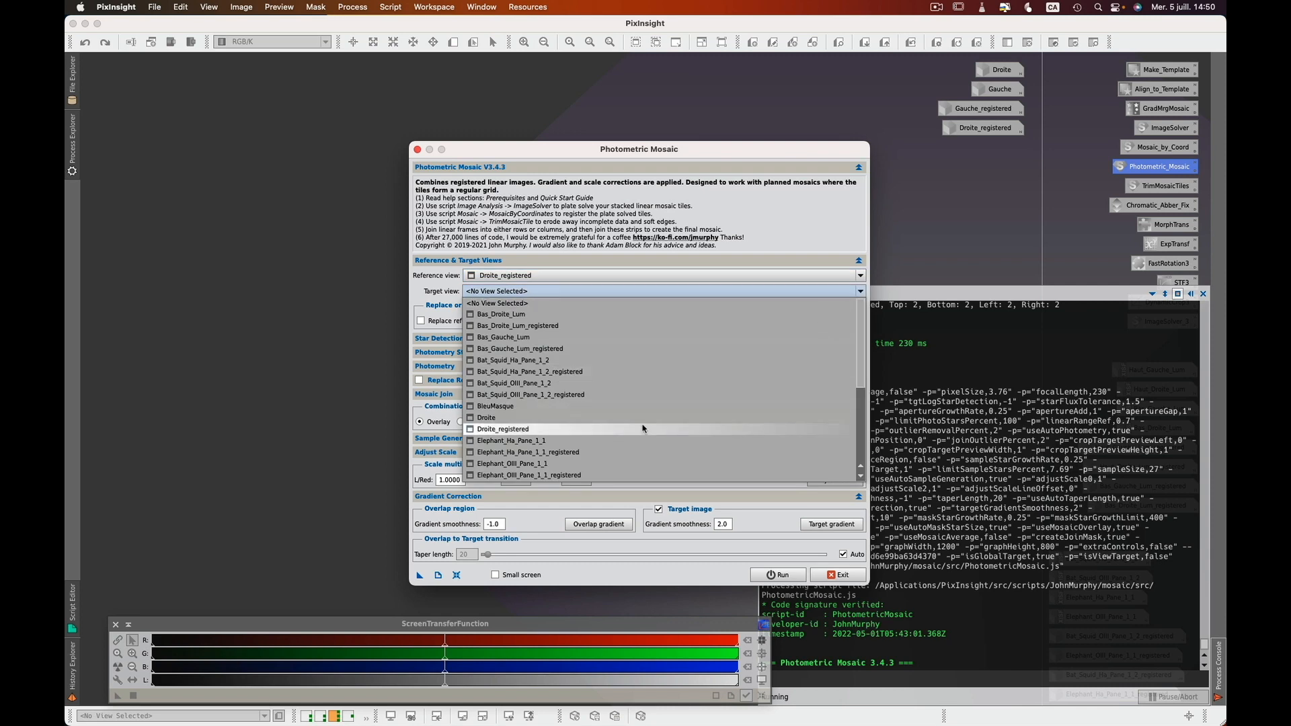
{"action": "scroll", "coordinate": [626, 445], "scroll_direction": "down", "scroll_amount": 3}
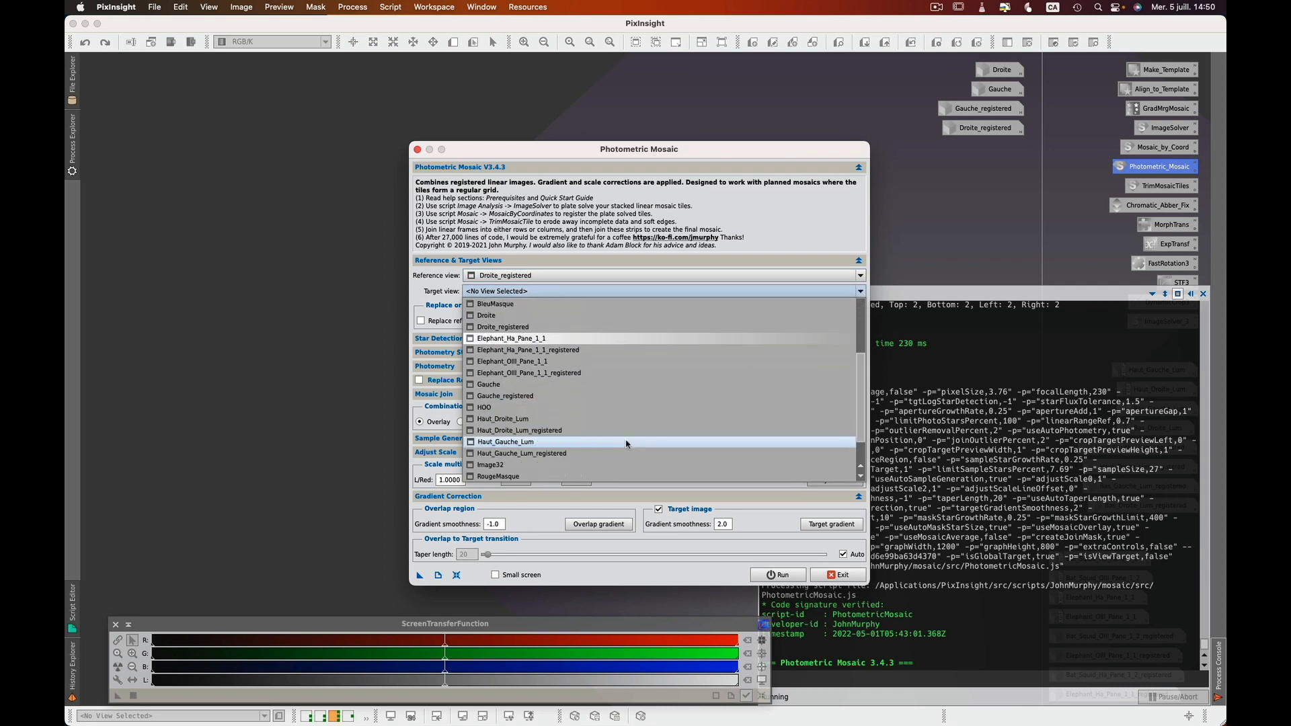
{"action": "left_click", "coordinate": [514, 399]}
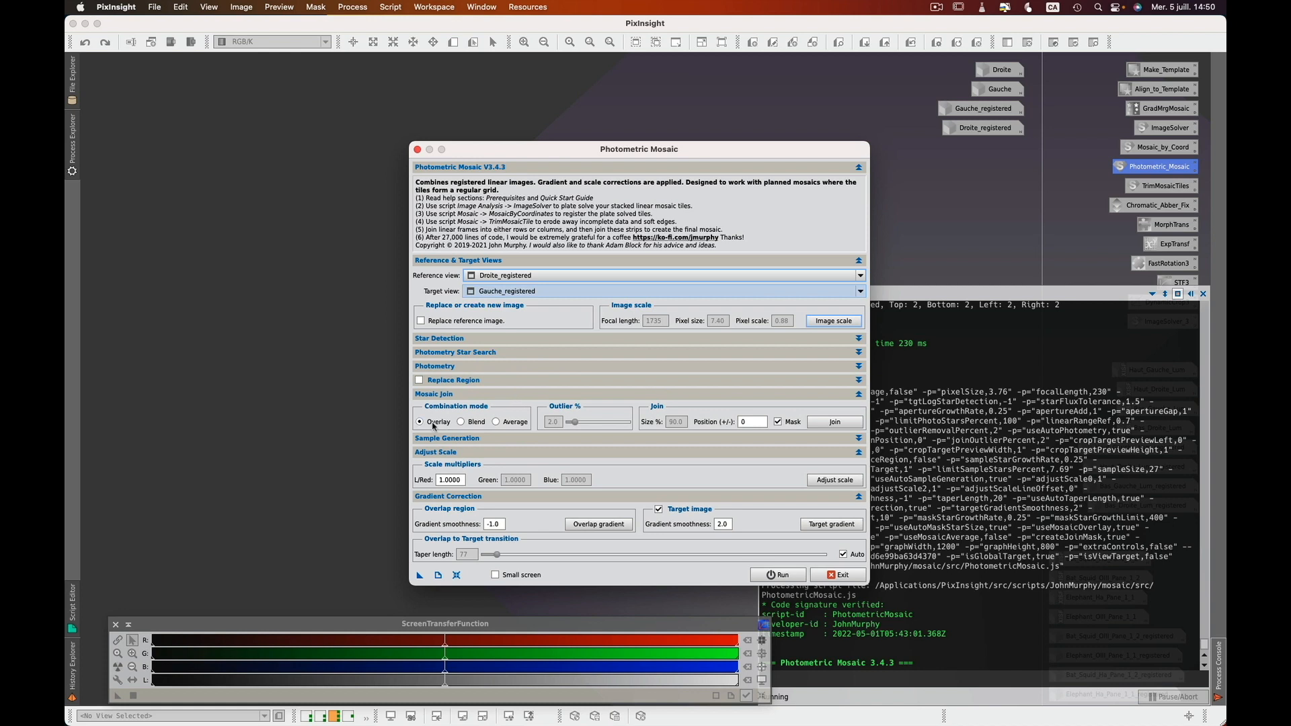
Set the mosaic join position to -108 so the join line avoids the bright stars, and accept it.
{"action": "left_click", "coordinate": [835, 422]}
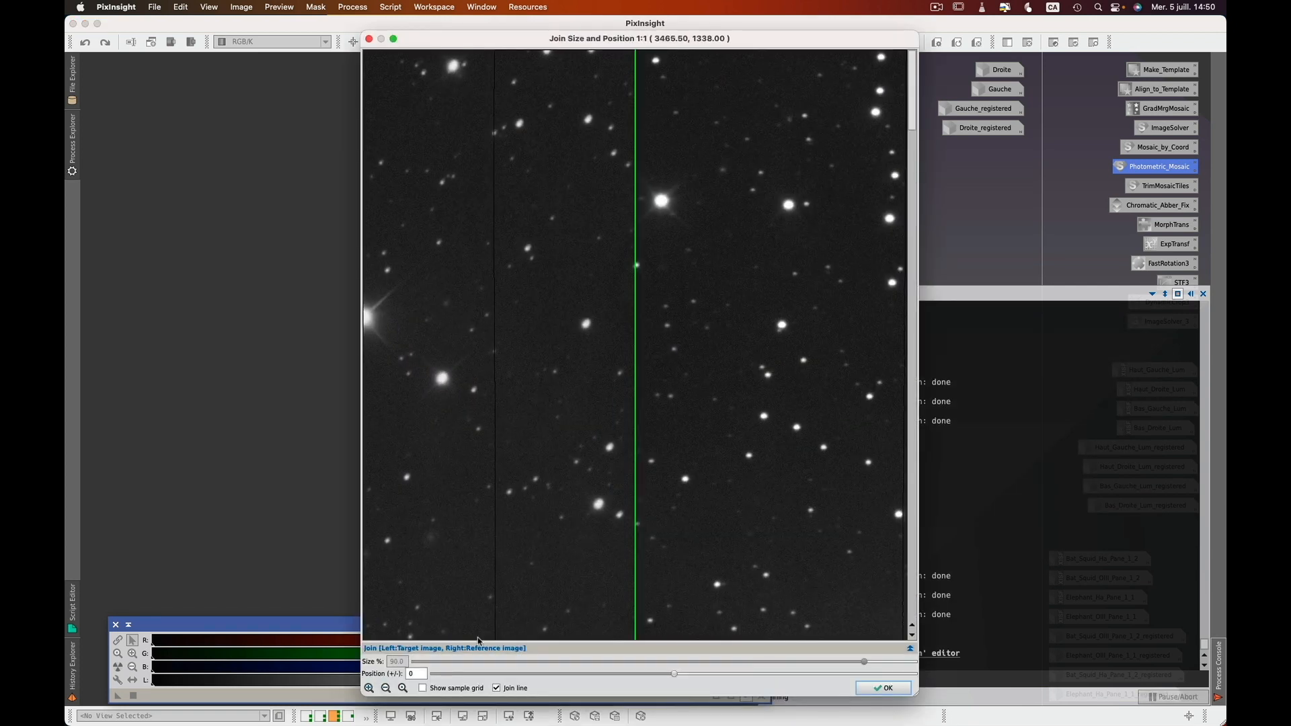
{"action": "left_click", "coordinate": [386, 688]}
{"action": "left_click", "coordinate": [386, 688]}
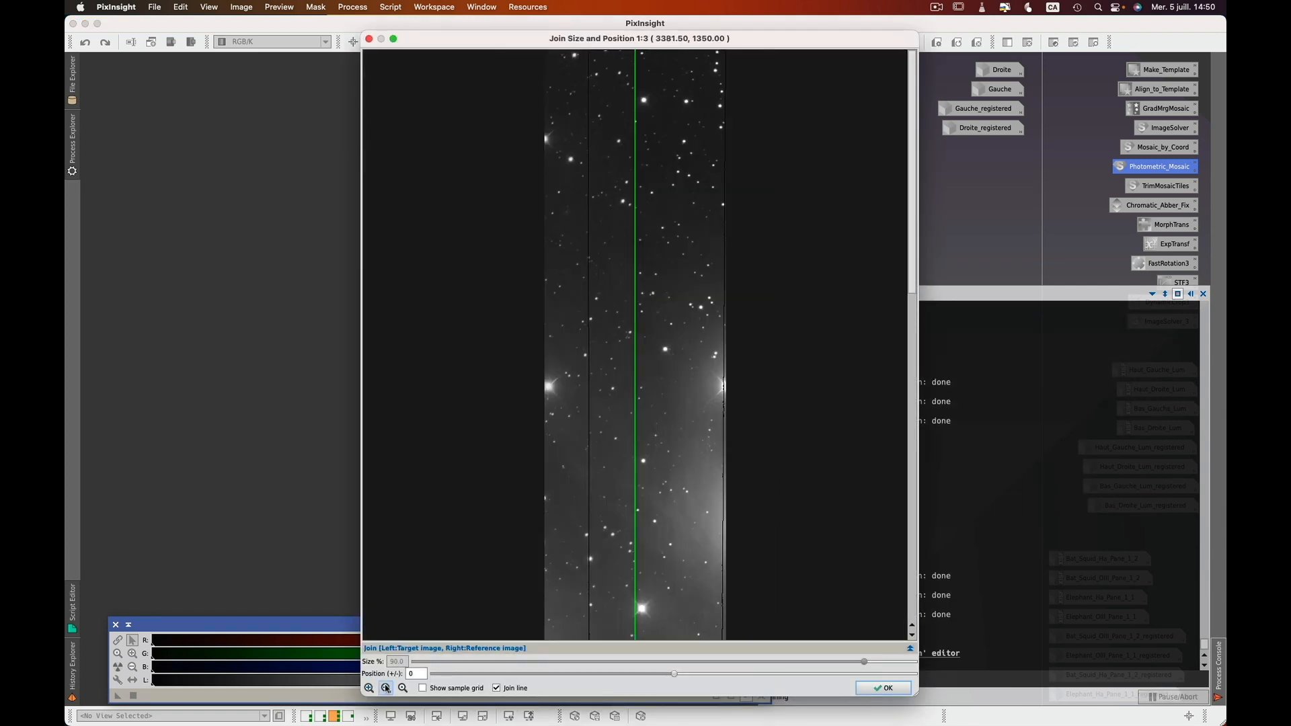
{"action": "left_click", "coordinate": [386, 688]}
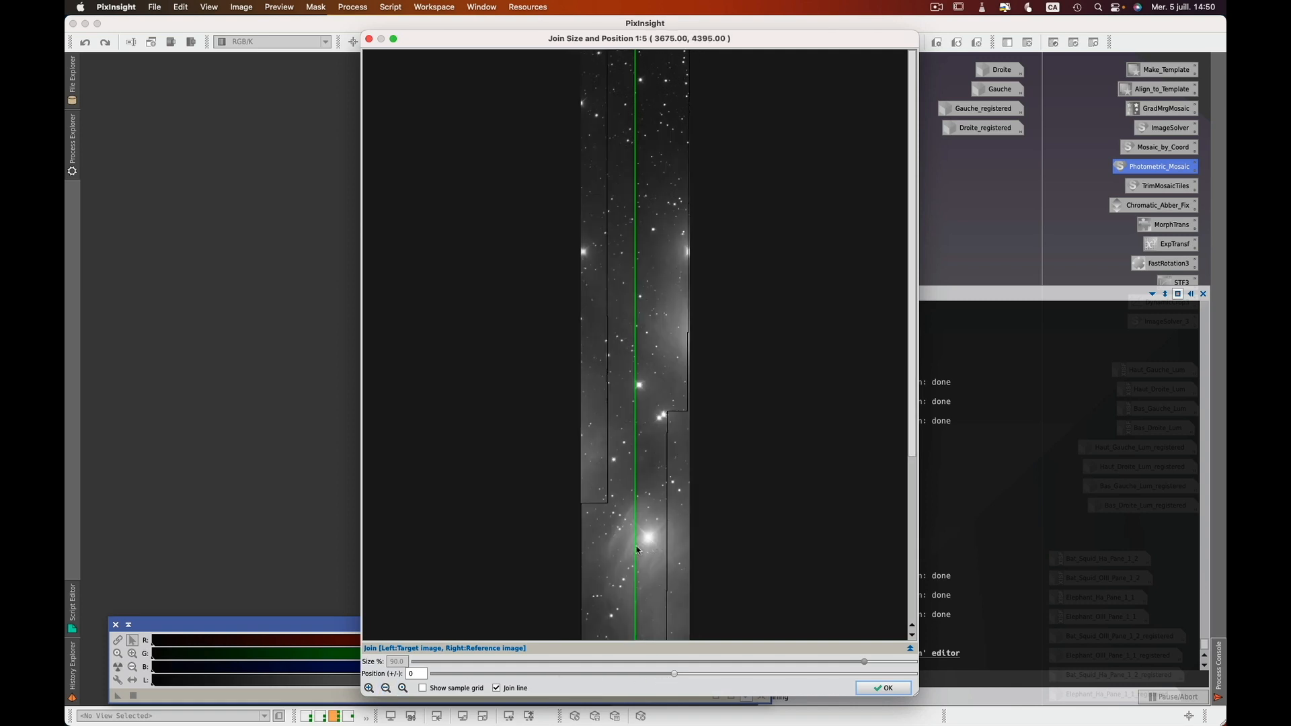
{"action": "left_click_drag", "start_coordinate": [675, 674], "coordinate": [649, 676]}
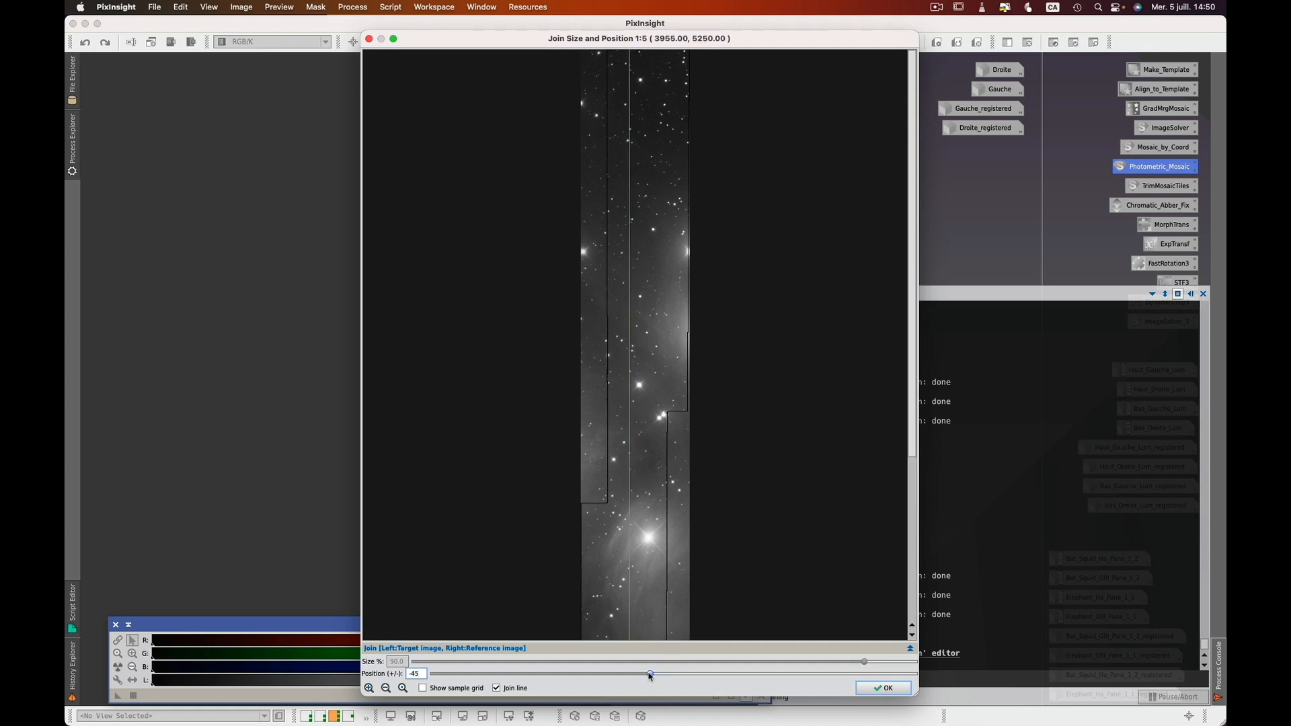
{"action": "mouse_move", "coordinate": [611, 676]}
{"action": "left_mouse_down"}
{"action": "mouse_move", "coordinate": [491, 677]}
{"action": "mouse_move", "coordinate": [614, 682]}
{"action": "left_mouse_up"}
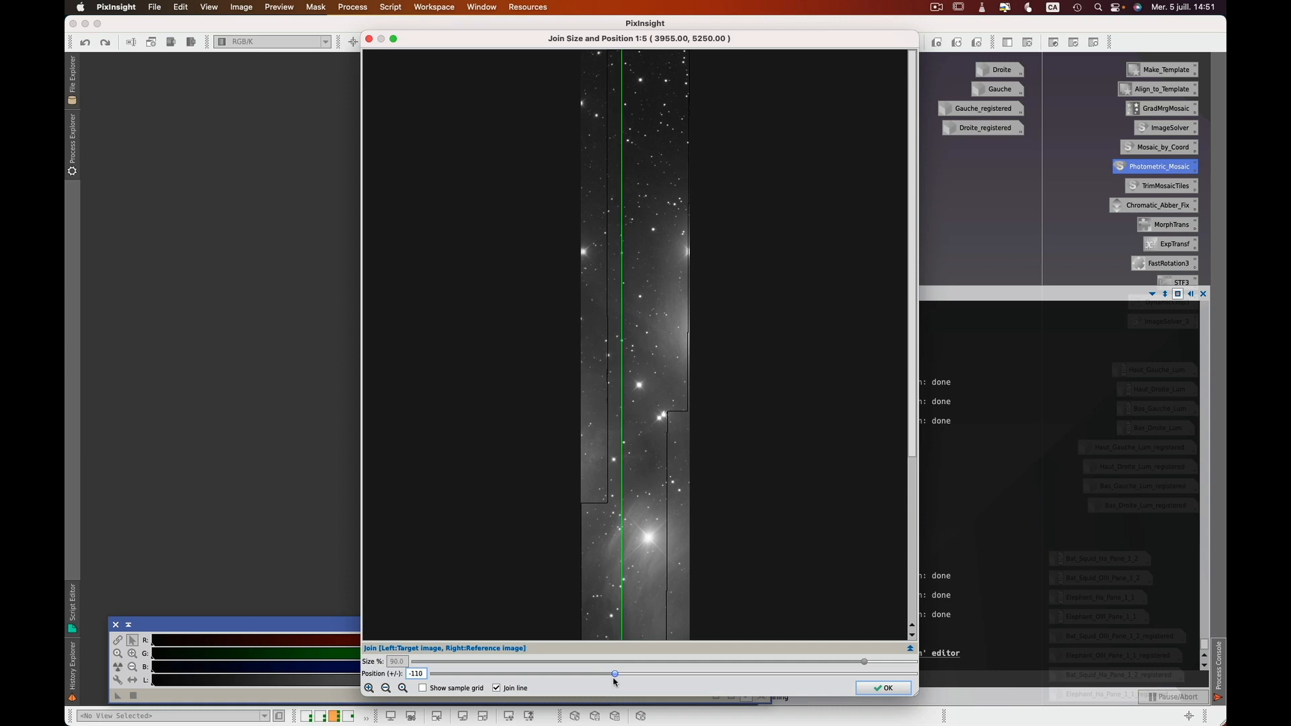
{"action": "left_click_drag", "start_coordinate": [614, 683], "coordinate": [615, 682]}
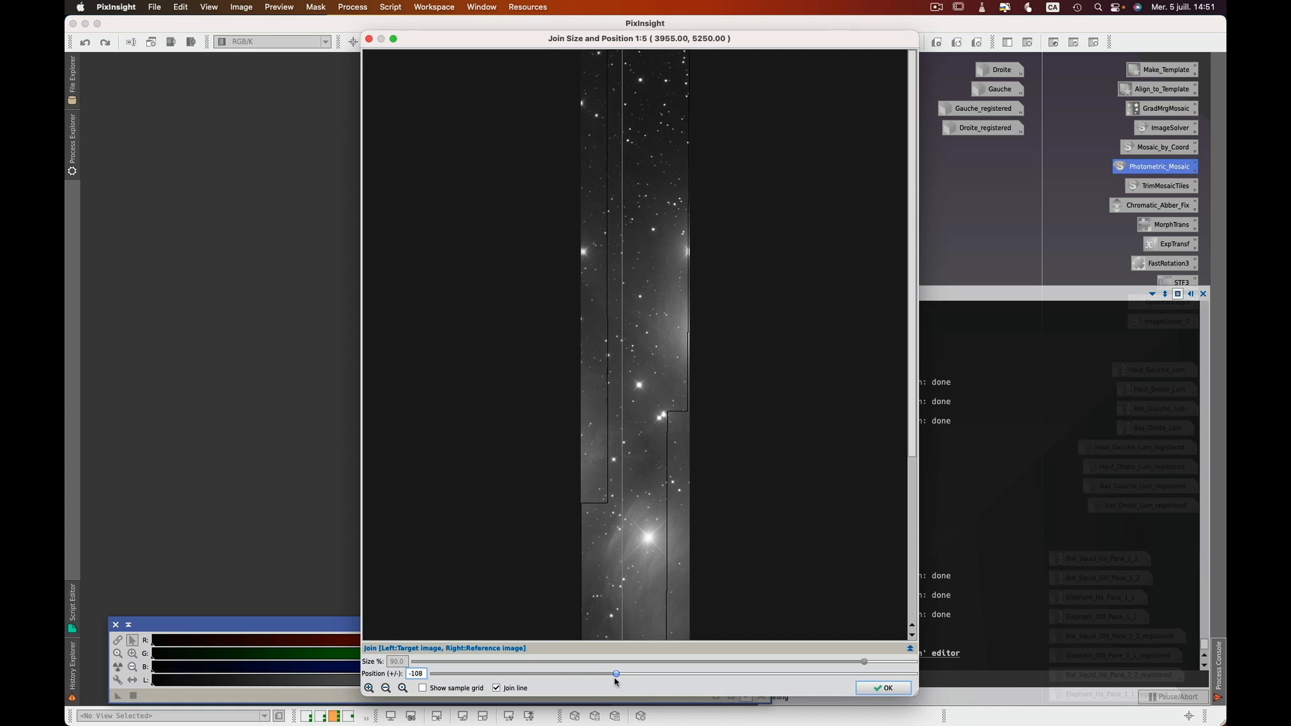
{"action": "left_click", "coordinate": [885, 688]}
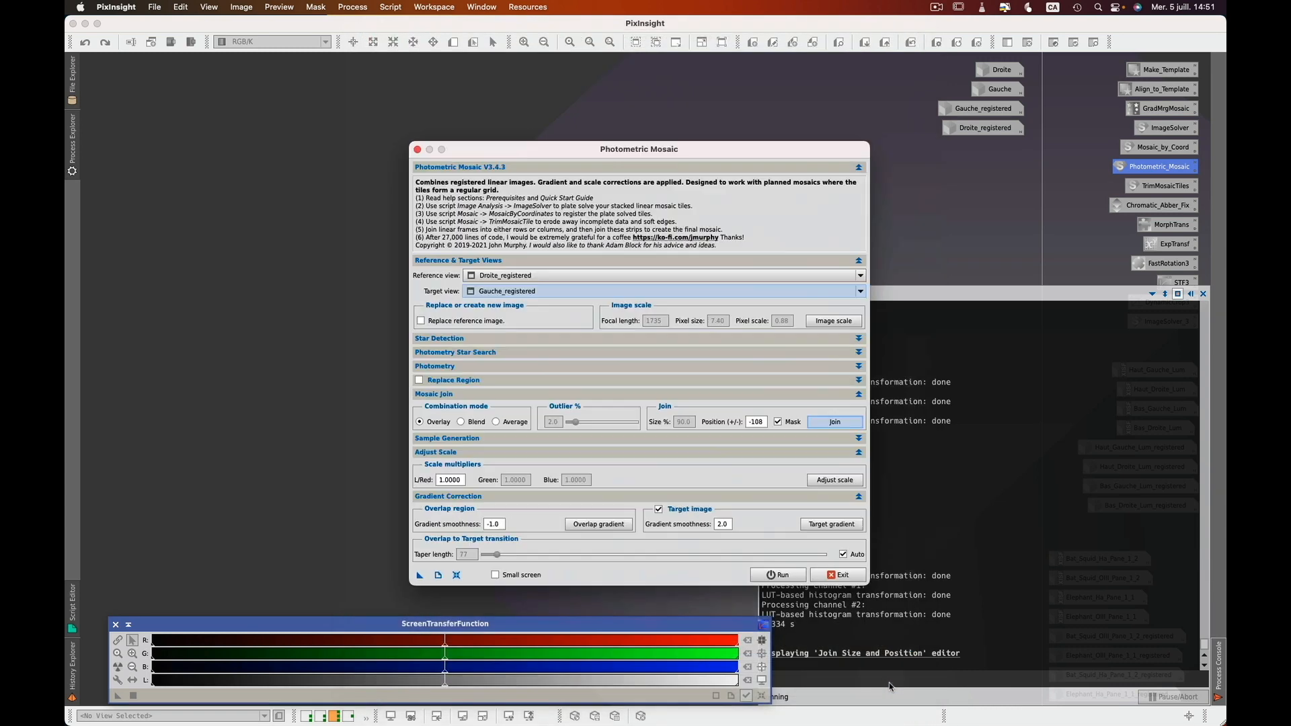
Set the scale adjustment's gradient path position to -108 and the L/Red scale multiplier to 1.2810, and accept it.
{"action": "left_click", "coordinate": [837, 480]}
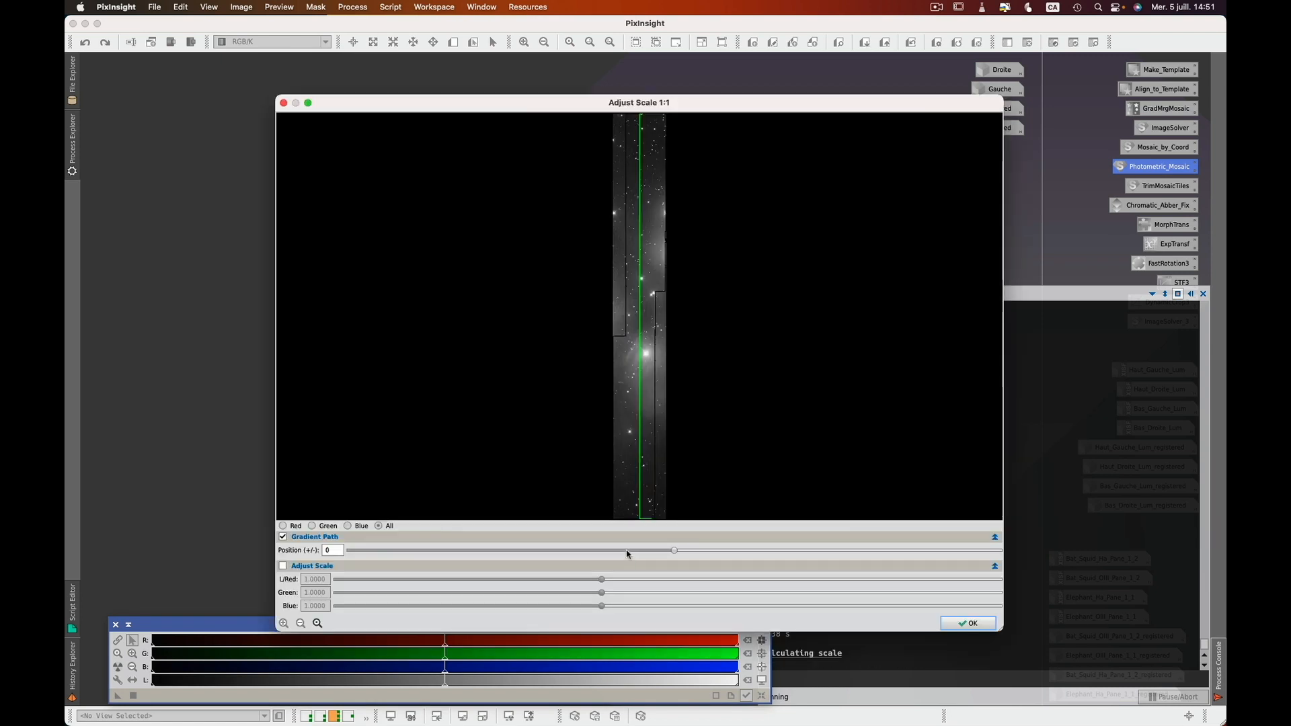
{"action": "left_click_drag", "start_coordinate": [674, 550], "coordinate": [597, 555]}
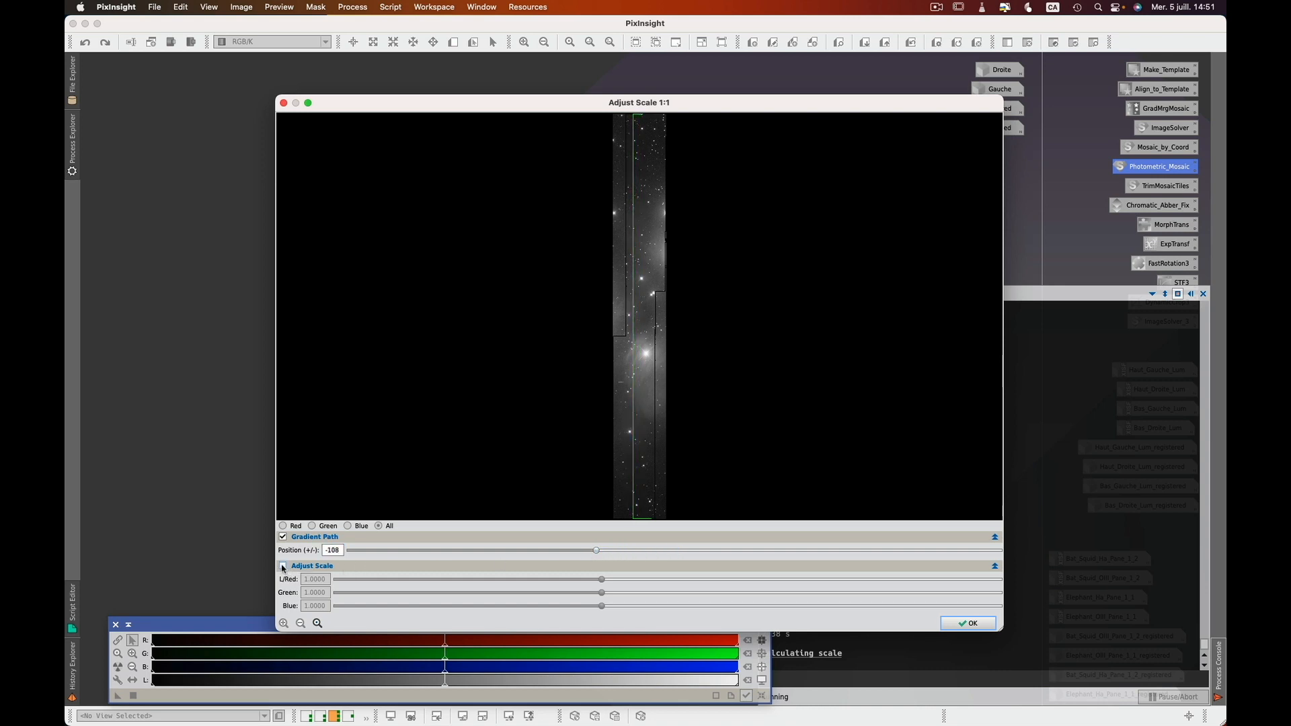
{"action": "left_click", "coordinate": [283, 567]}
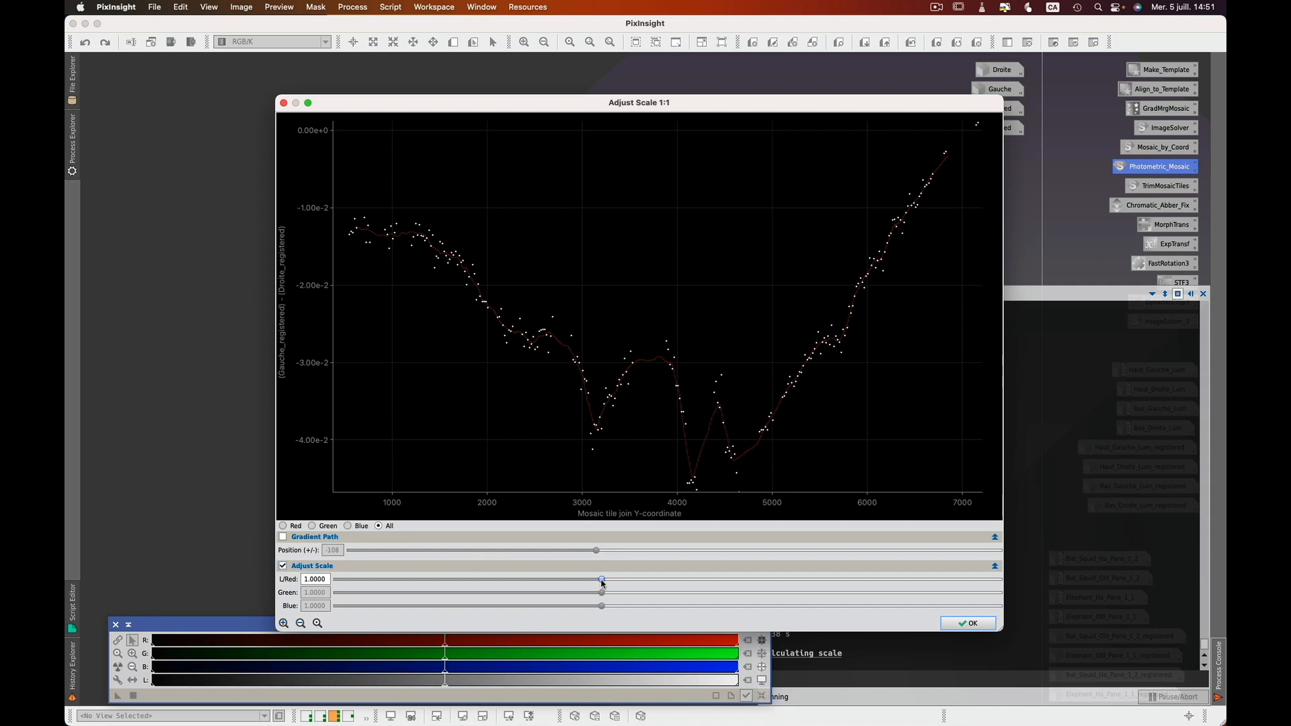
{"action": "left_click_drag", "start_coordinate": [602, 581], "coordinate": [784, 596]}
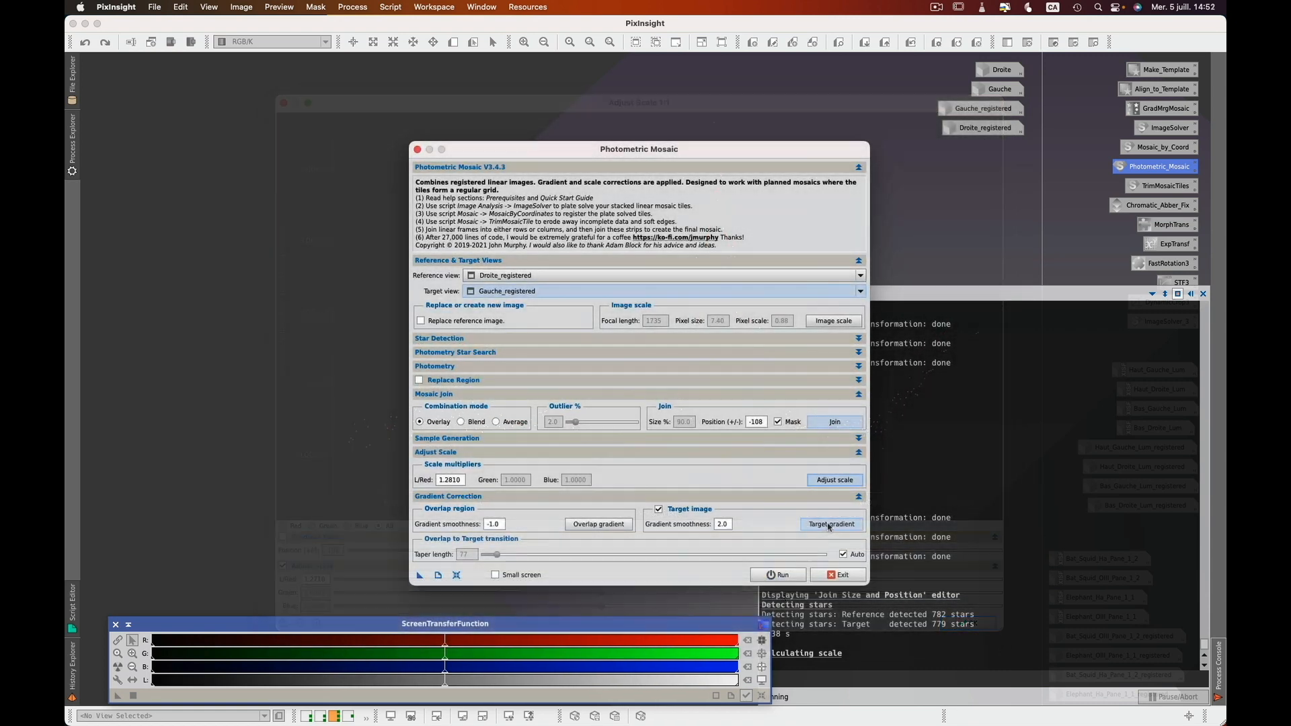
Set the target image gradient smoothness to 2.5 using the target gradient graph, and accept it.
{"action": "left_click", "coordinate": [831, 523]}
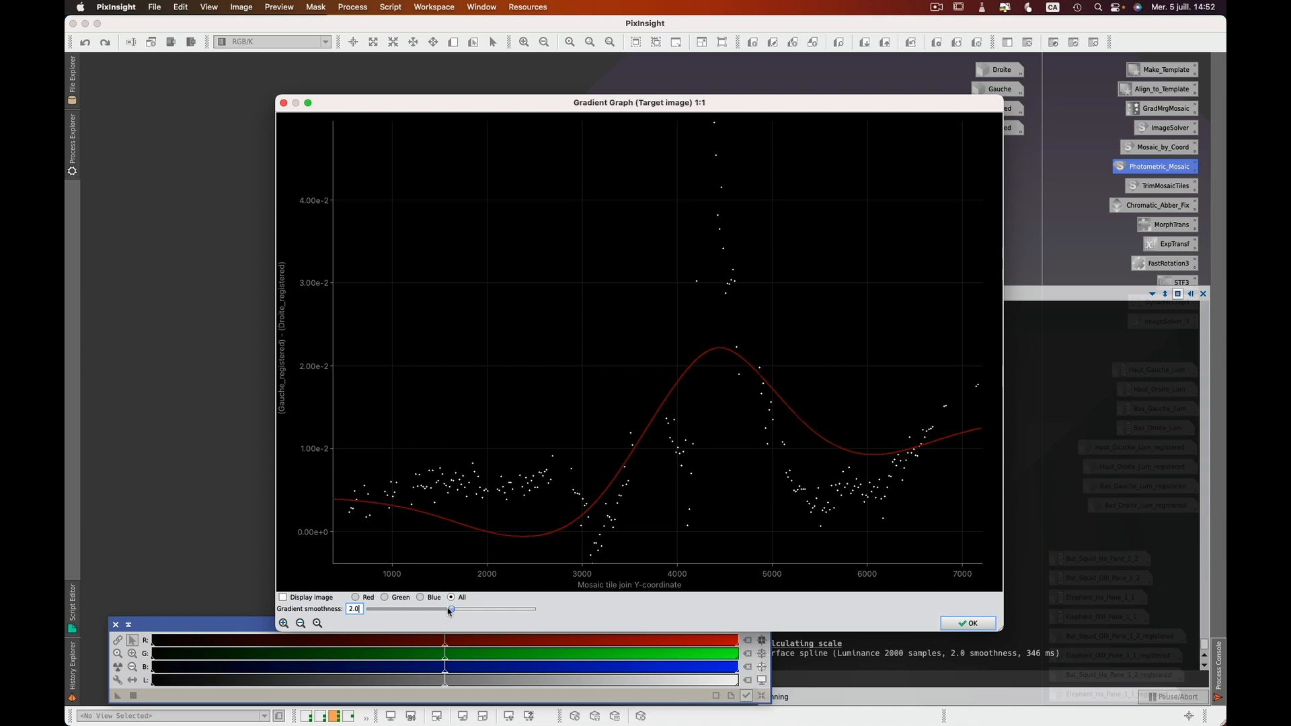
{"action": "left_click_drag", "start_coordinate": [449, 610], "coordinate": [463, 610]}
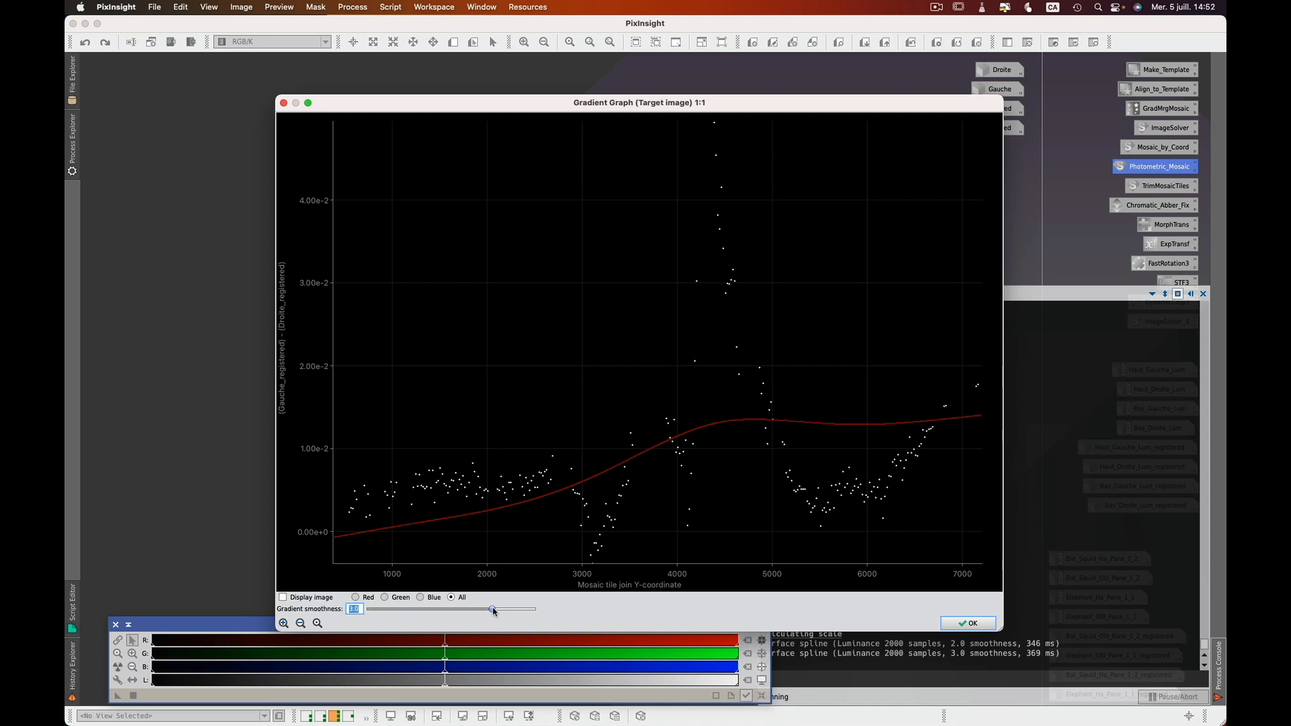
{"action": "left_click_drag", "start_coordinate": [494, 611], "coordinate": [479, 612]}
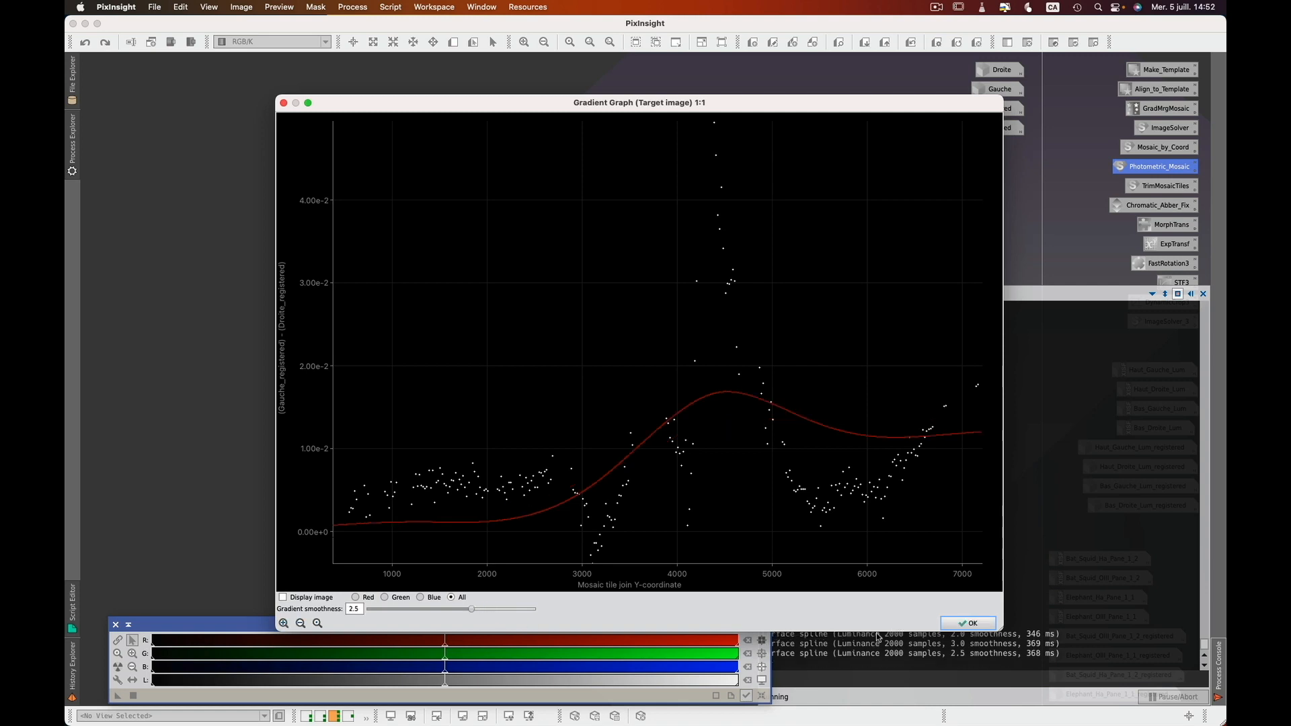
{"action": "left_click", "coordinate": [953, 625]}
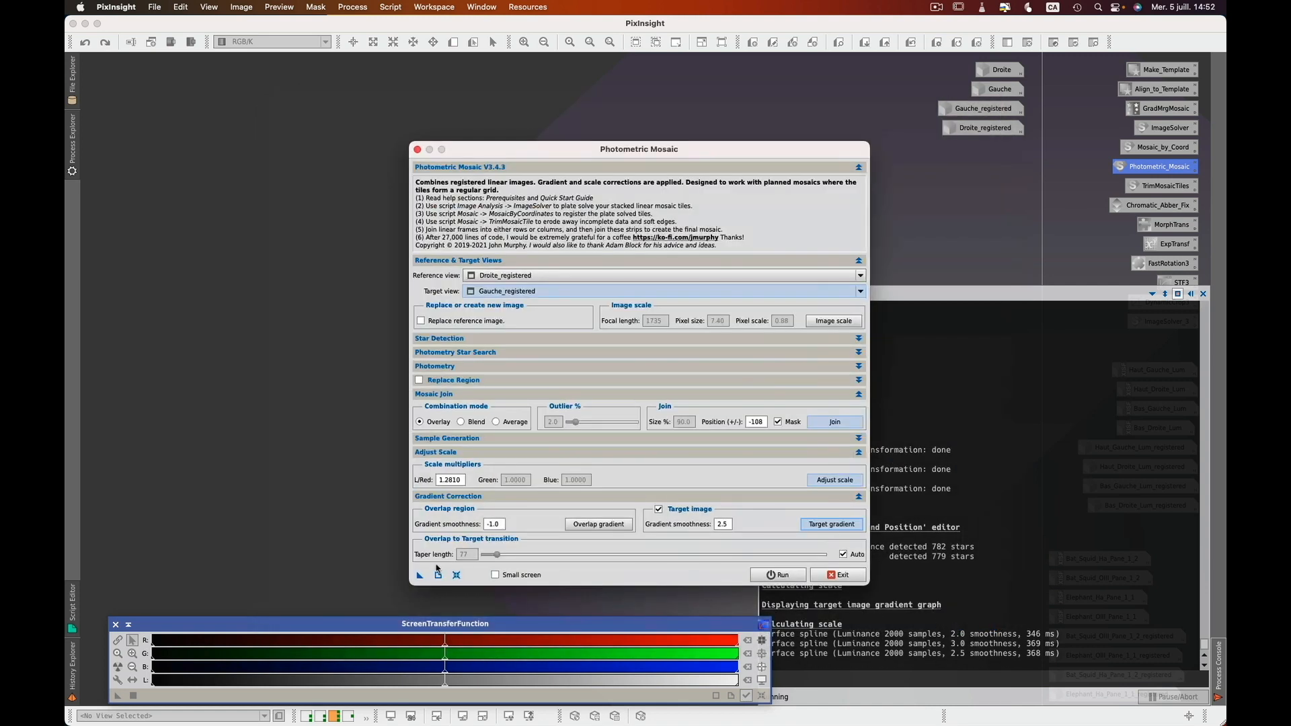
Save the Photometric Mosaic settings as a process icon on the workspace, create the mosaic, and exit the script.
{"action": "left_click_drag", "start_coordinate": [420, 575], "coordinate": [182, 540]}
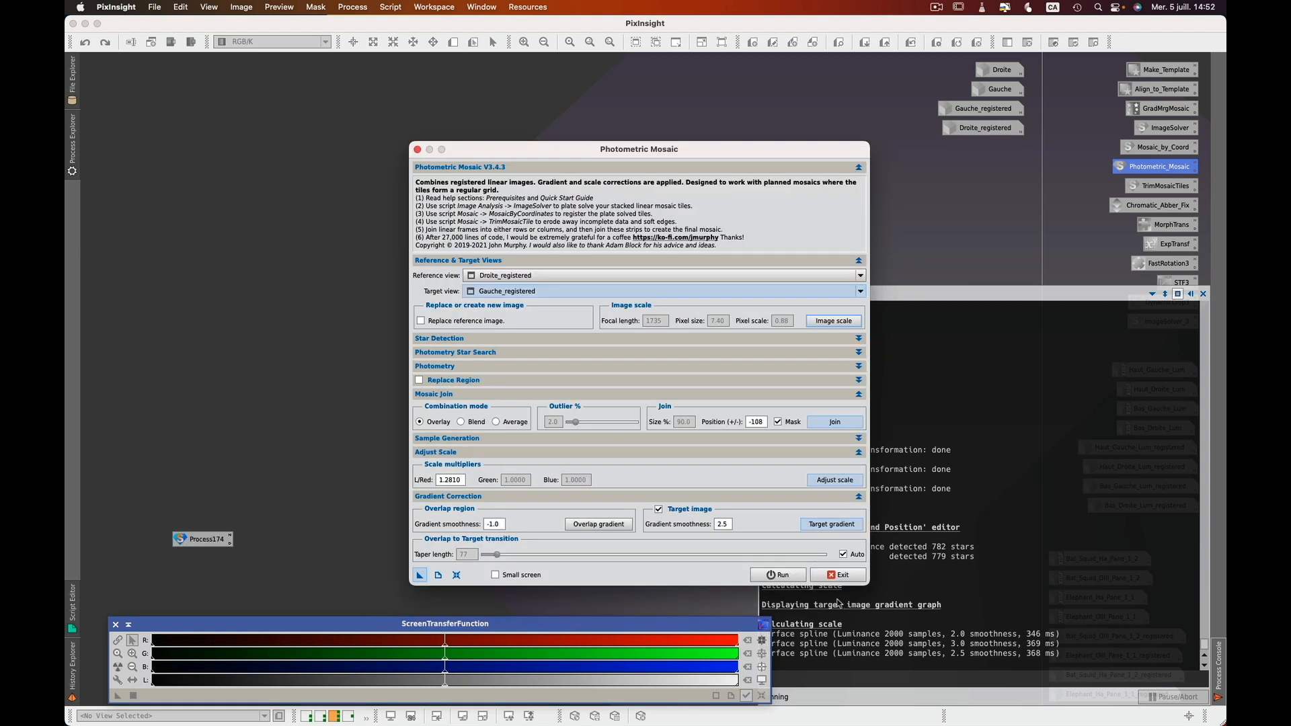
{"action": "left_click", "coordinate": [795, 575]}
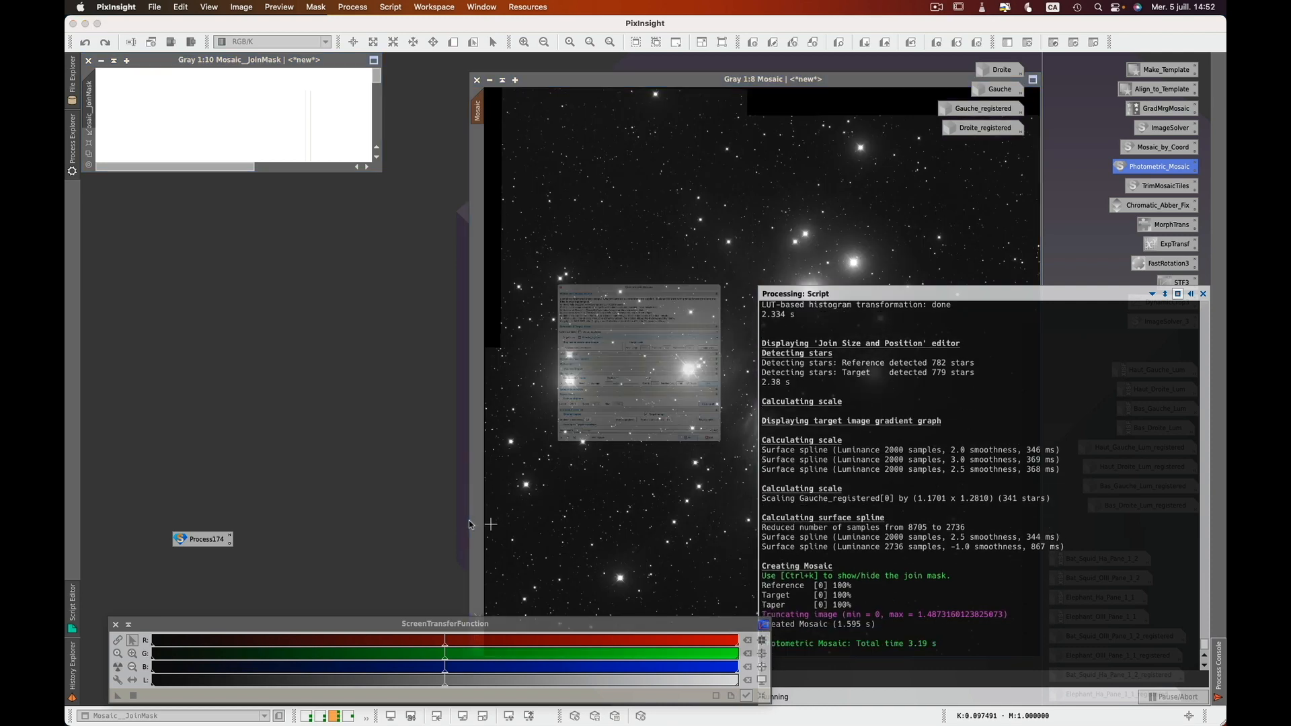
{"action": "left_click", "coordinate": [840, 575]}
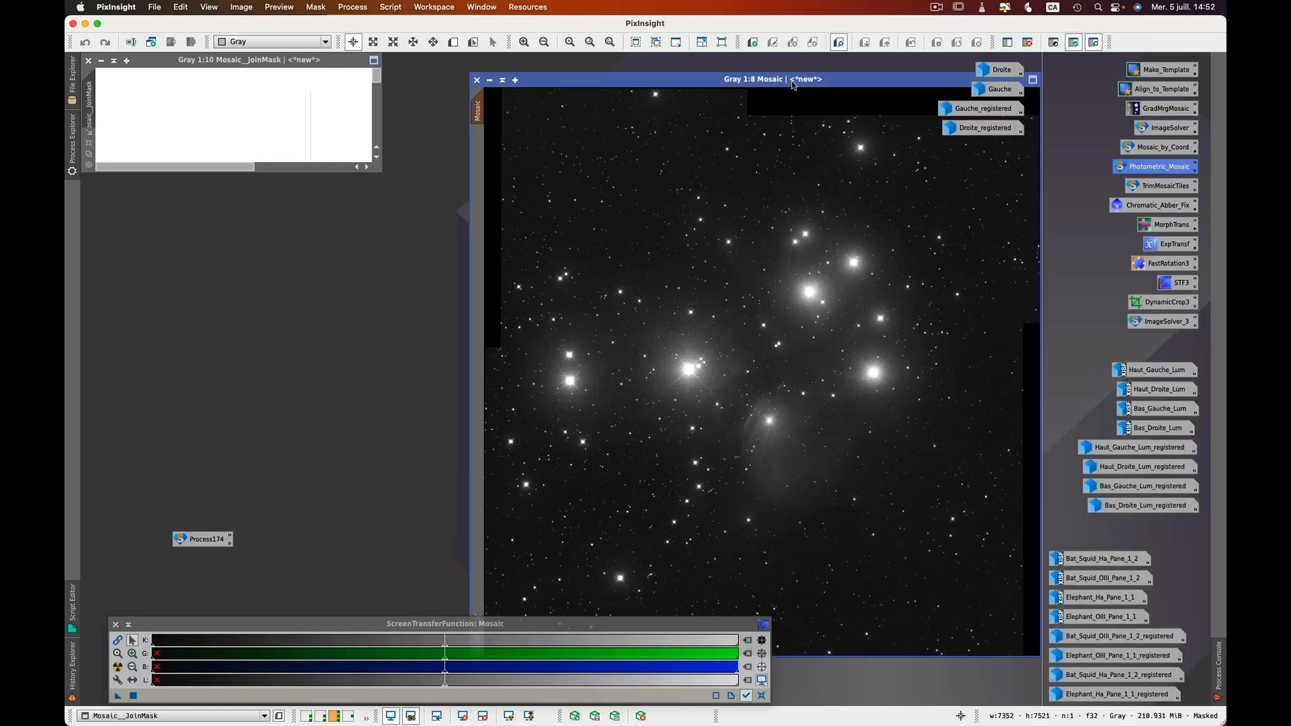
Move the Mosaic window beside the join mask, then close ScreenTransferFunction and the Mosaic__JoinMask image, breaking its mask reference.
{"action": "left_click_drag", "start_coordinate": [794, 84], "coordinate": [708, 65]}
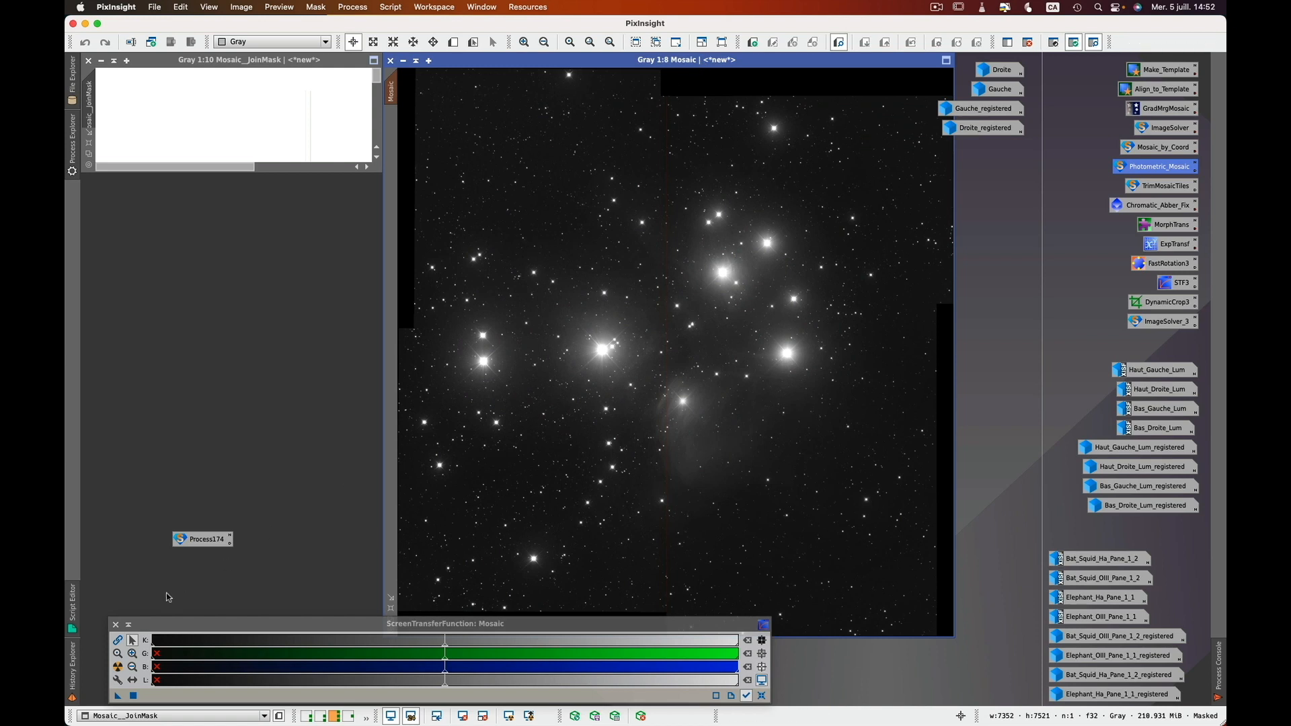
{"action": "left_click", "coordinate": [116, 625]}
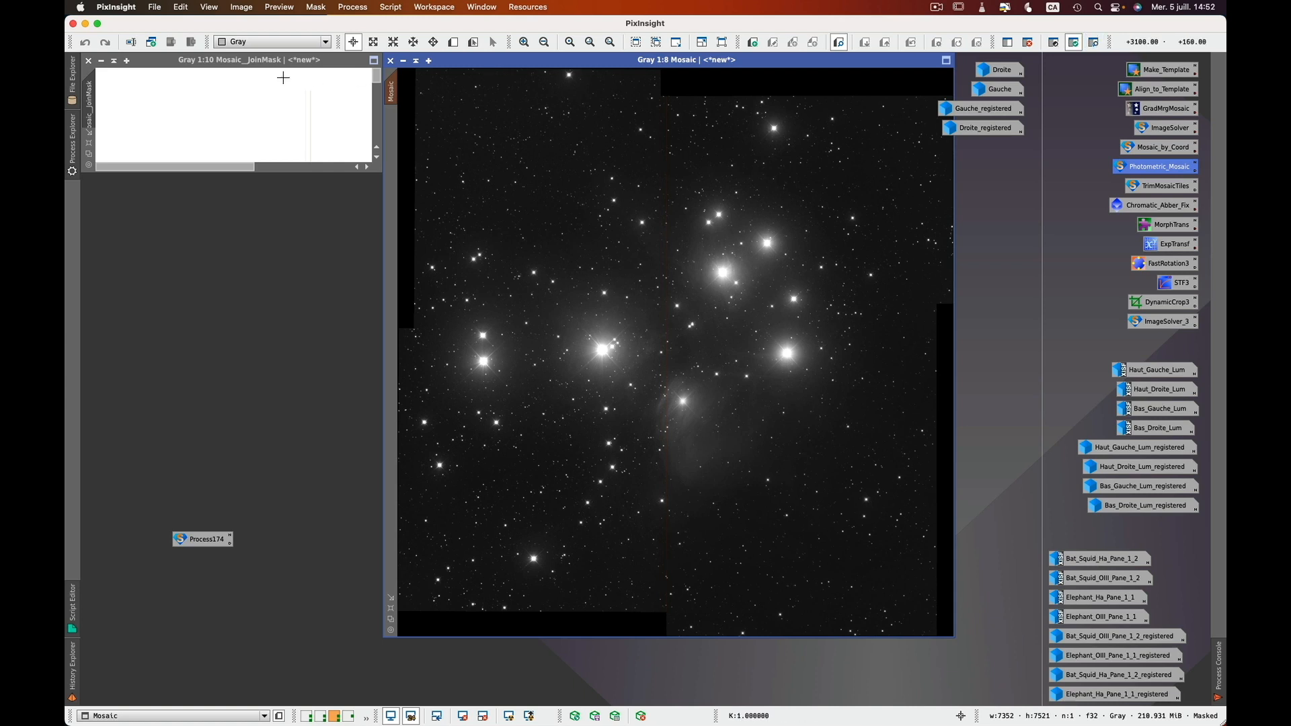
{"action": "left_click", "coordinate": [88, 60]}
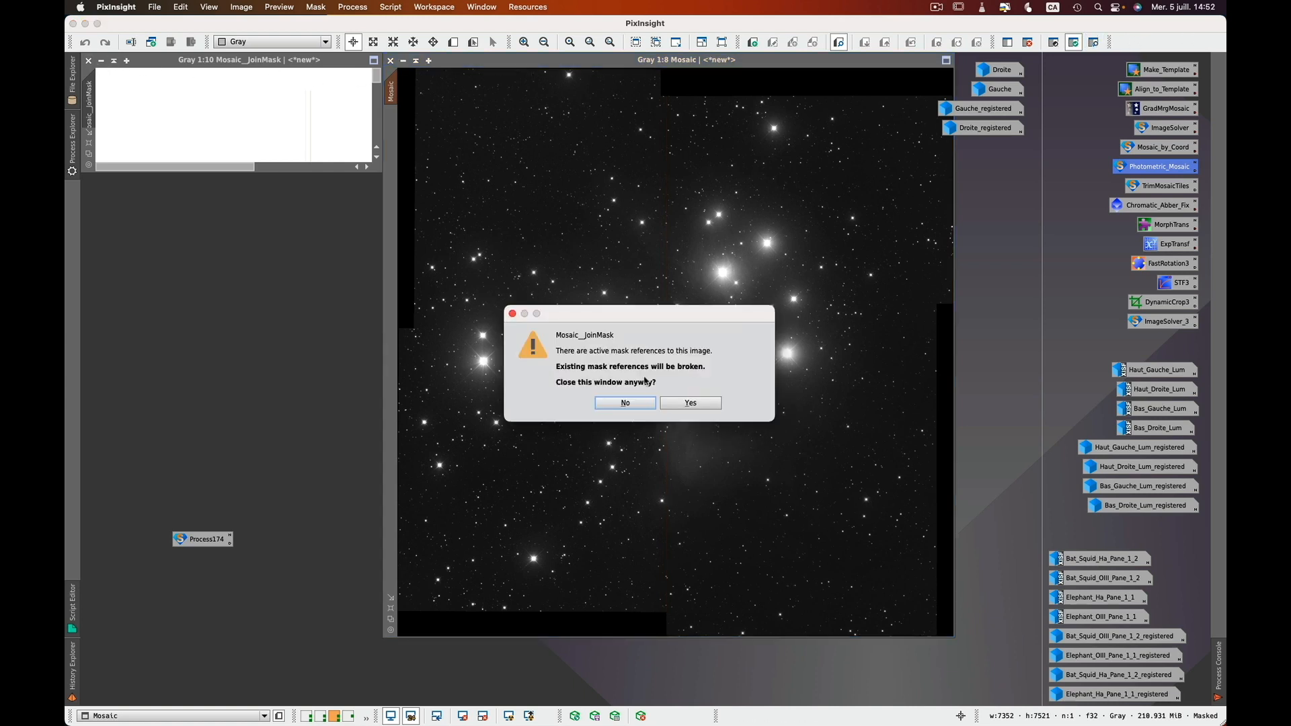
{"action": "left_click", "coordinate": [684, 403]}
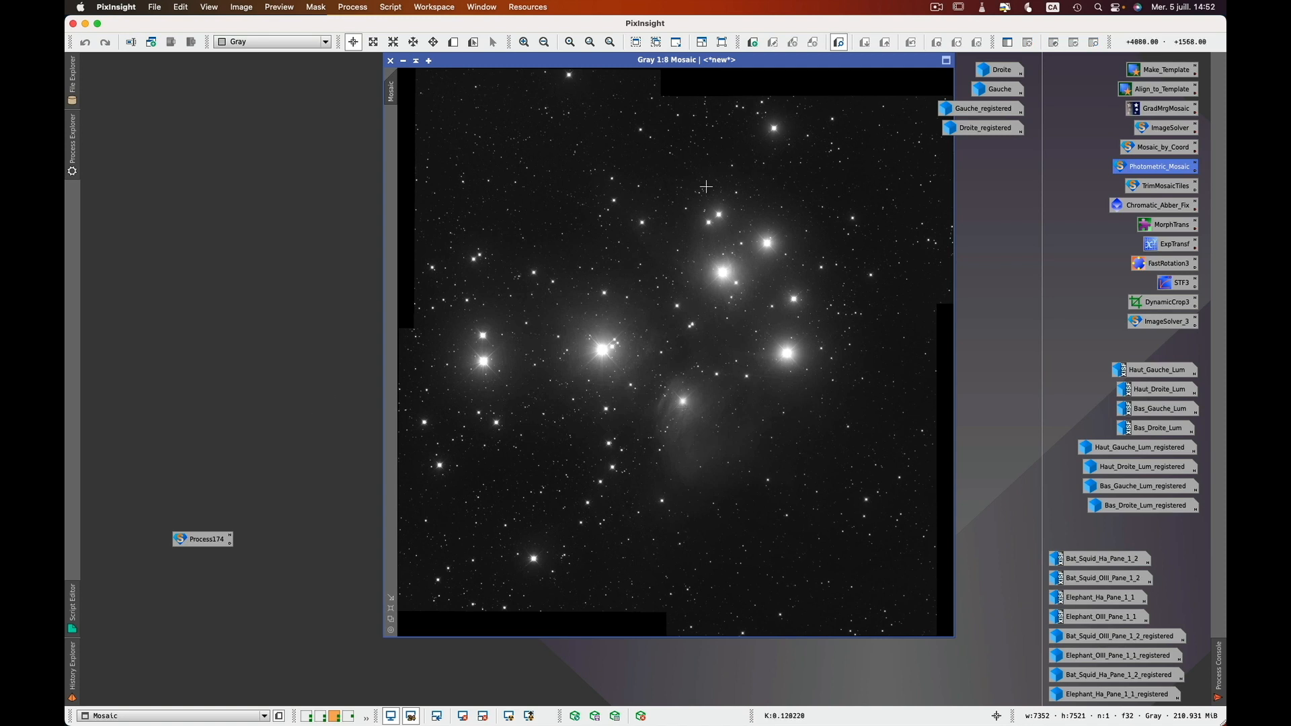
Delete the Overlap preview from the Gauche_registered image and iconize it again.
{"action": "double_click", "coordinate": [988, 116]}
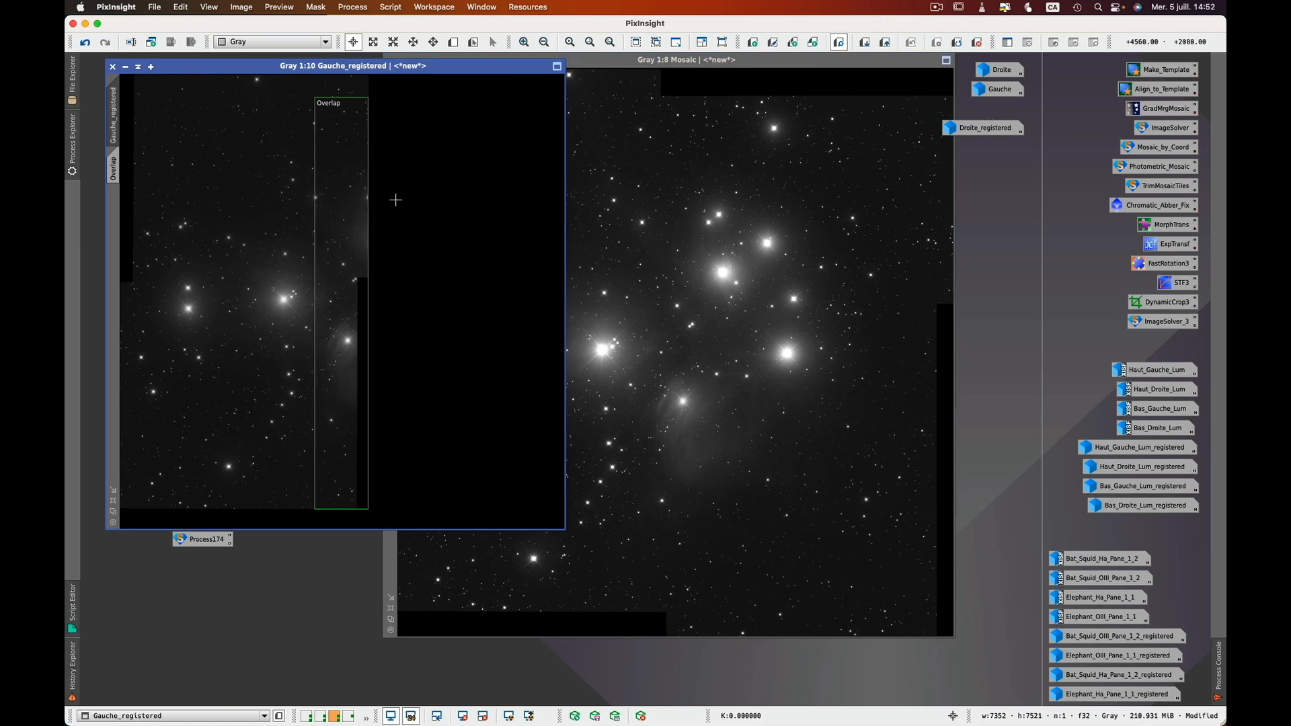
{"action": "left_click", "coordinate": [273, 8]}
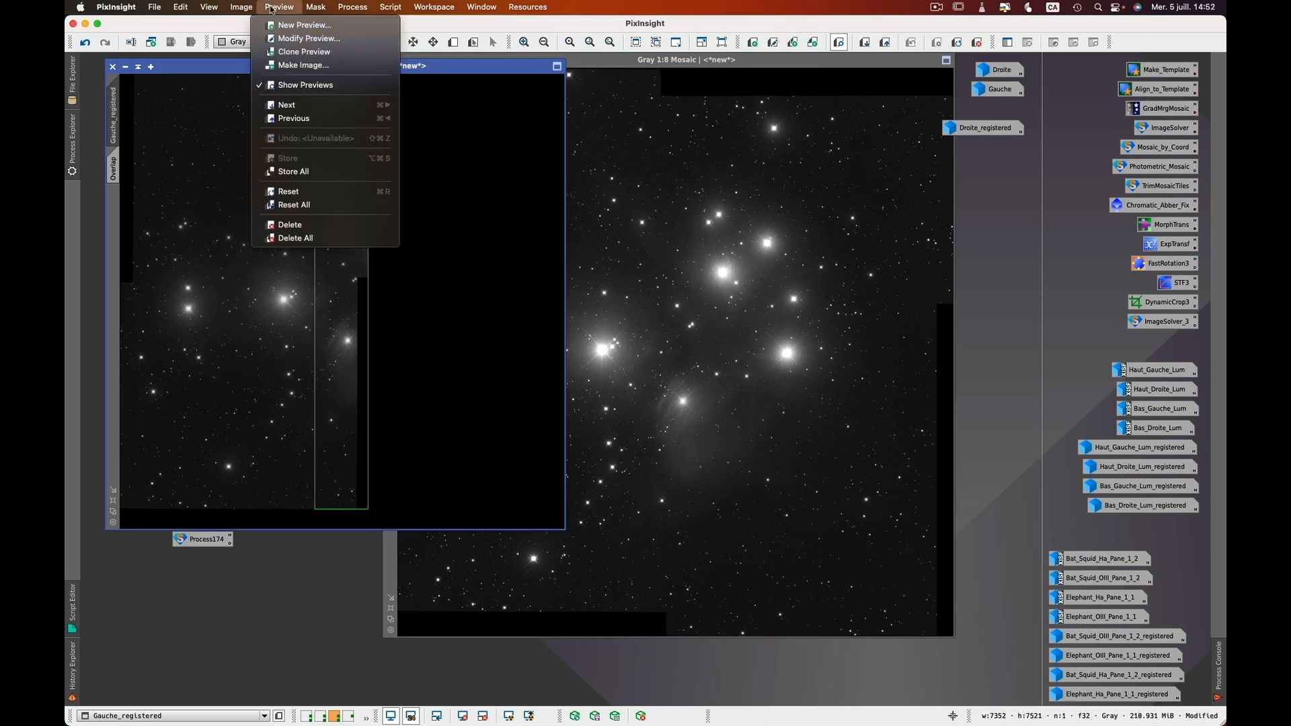
{"action": "left_click", "coordinate": [302, 225]}
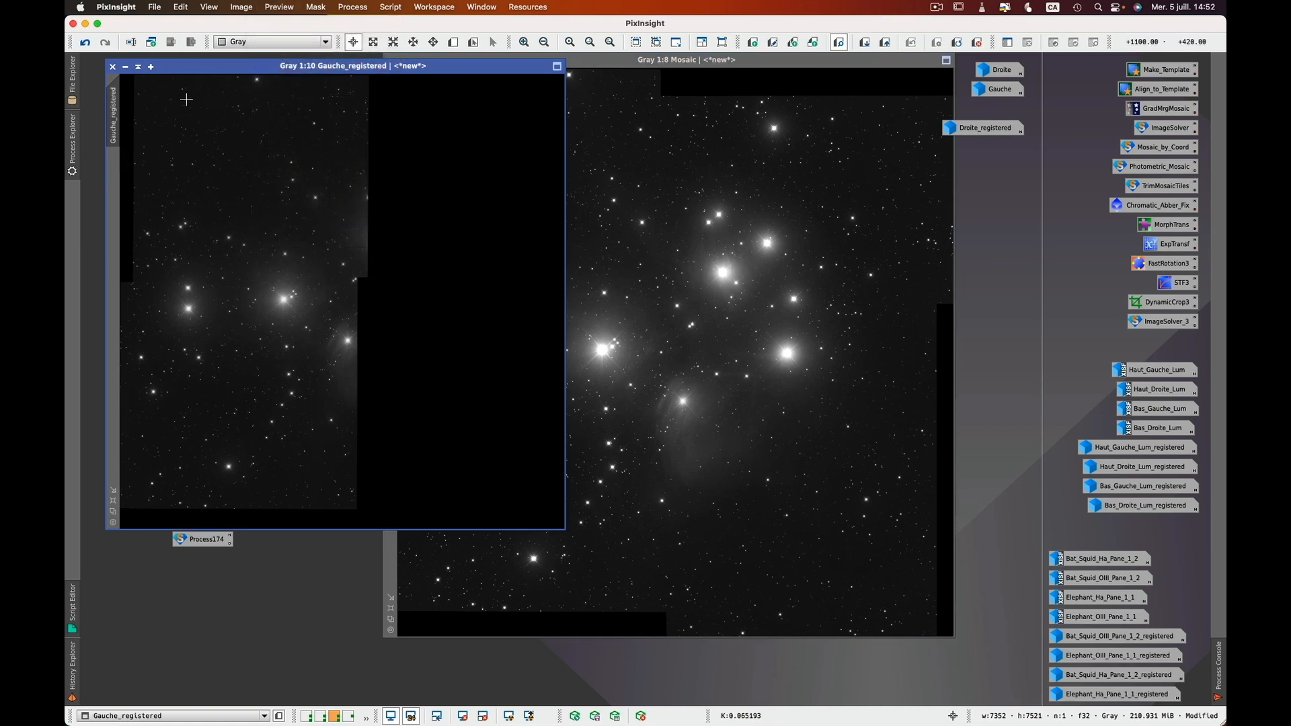
{"action": "left_click", "coordinate": [125, 66]}
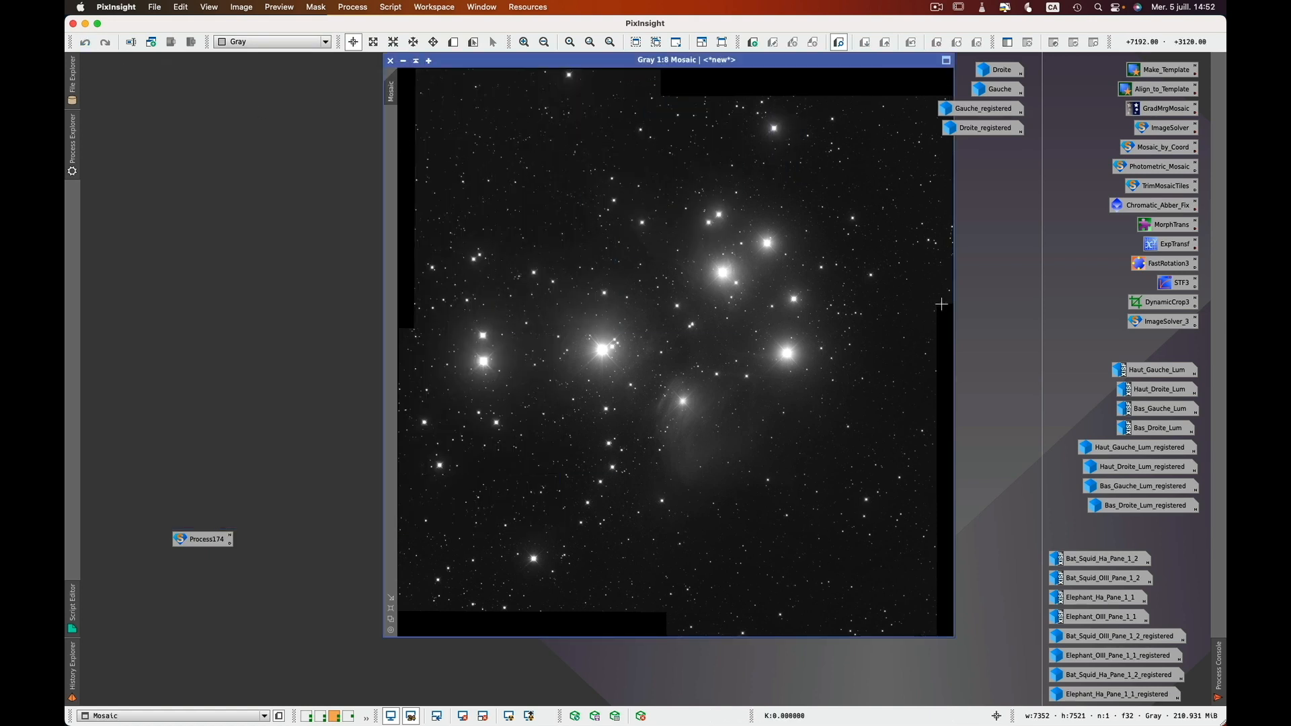
Open Bas_Droite_Lum_registered, Bas_Gauche_Lum_registered and Haut_Droite_Lum_registered, and delete the Overlap preview from Haut_Droite_Lum_registered.
{"action": "double_click", "coordinate": [1175, 505]}
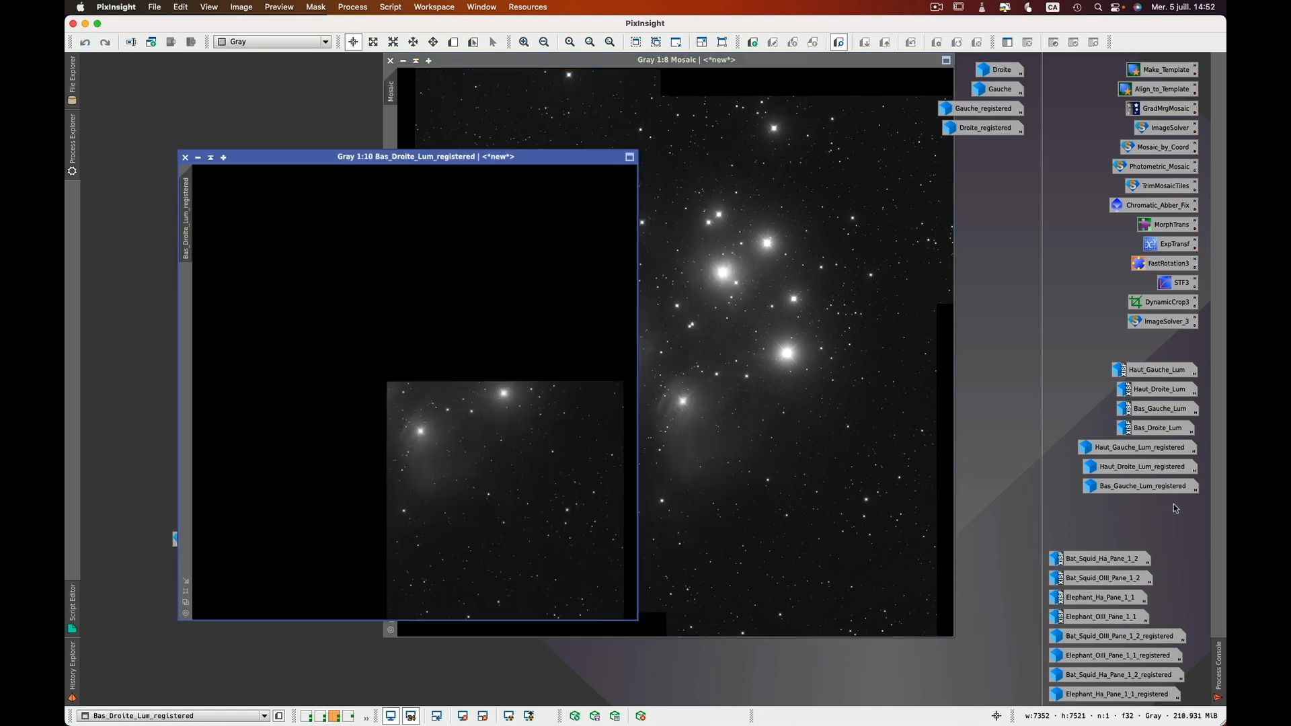
{"action": "double_click", "coordinate": [1147, 487]}
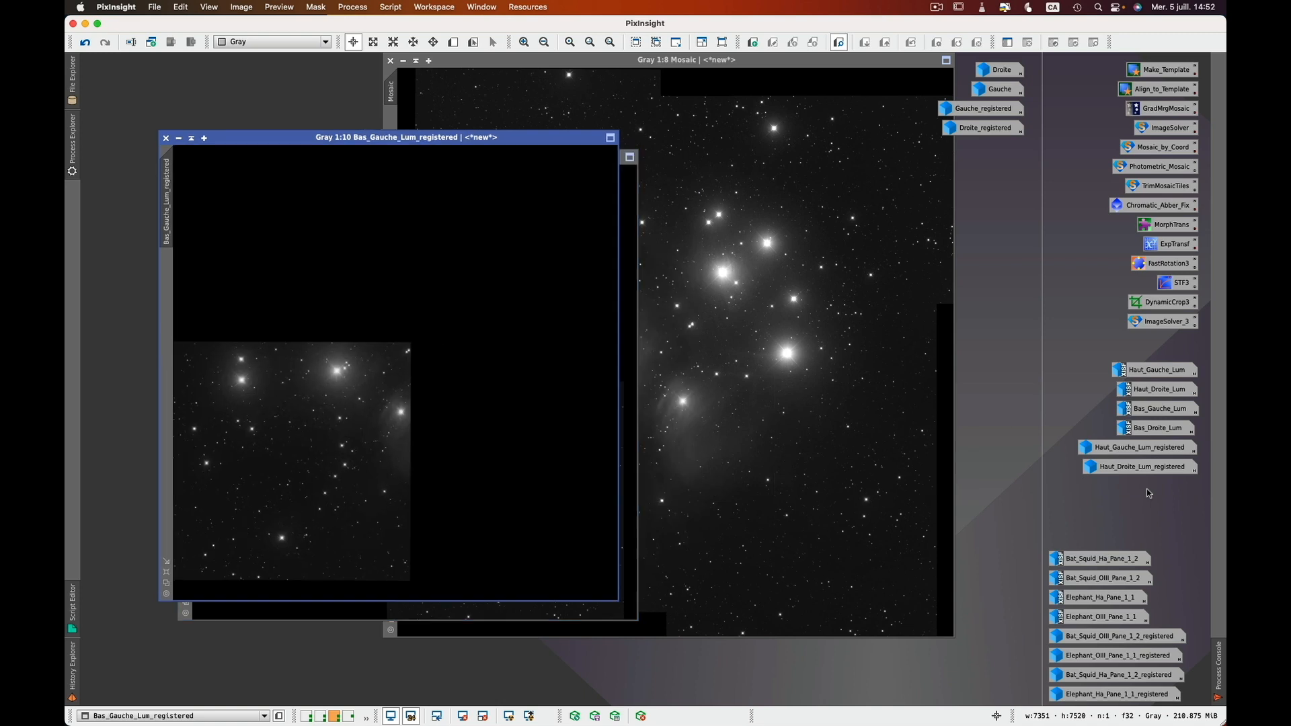
{"action": "double_click", "coordinate": [1141, 469]}
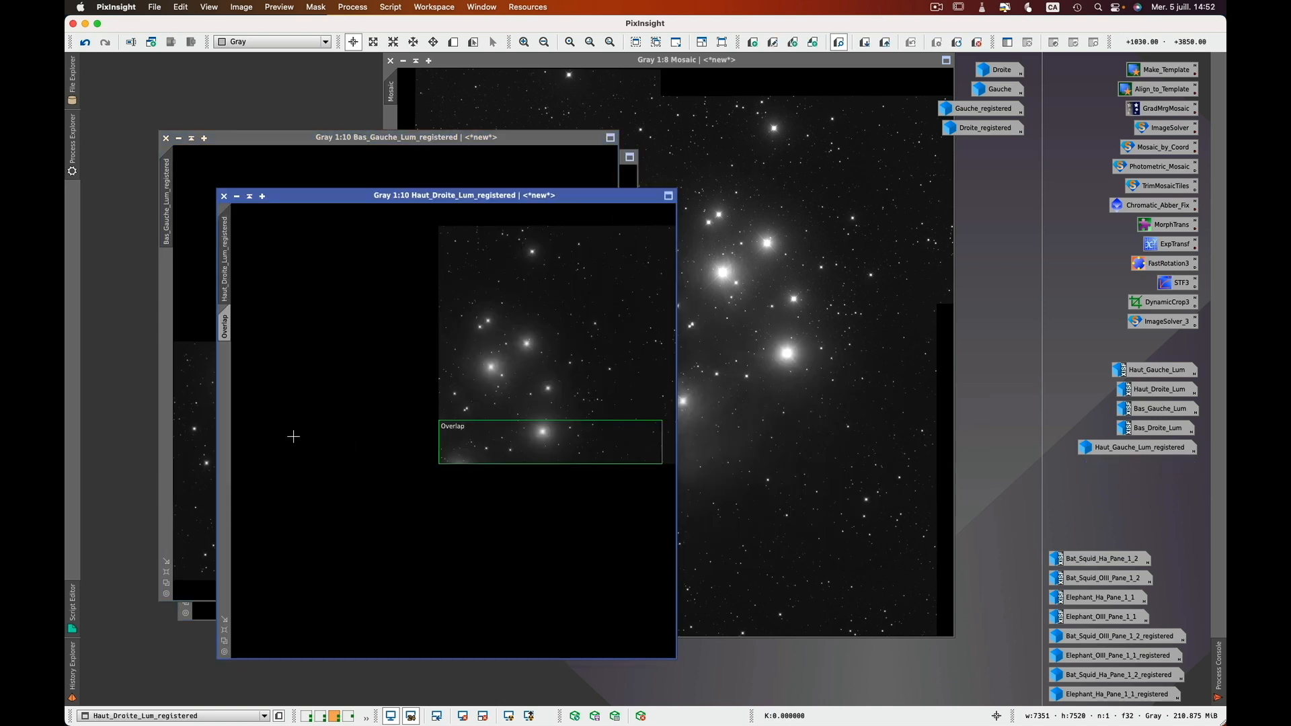
{"action": "left_click", "coordinate": [273, 9]}
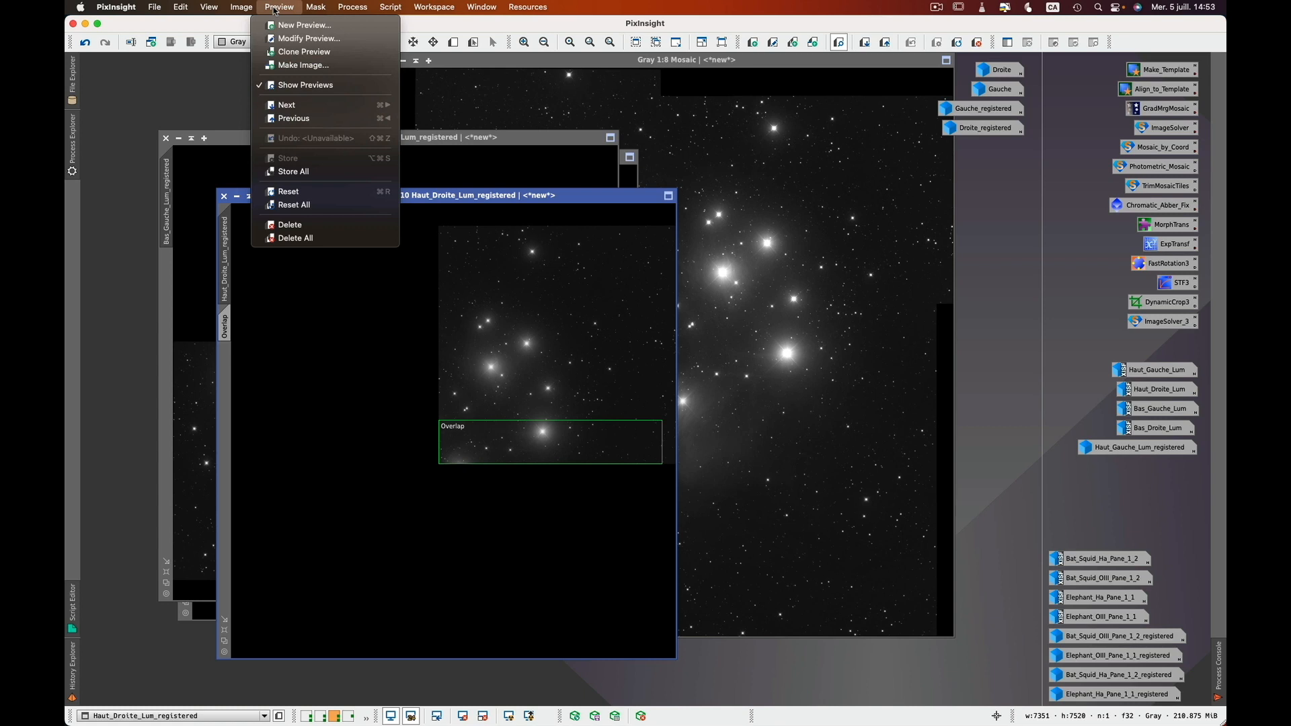
{"action": "left_click", "coordinate": [298, 225]}
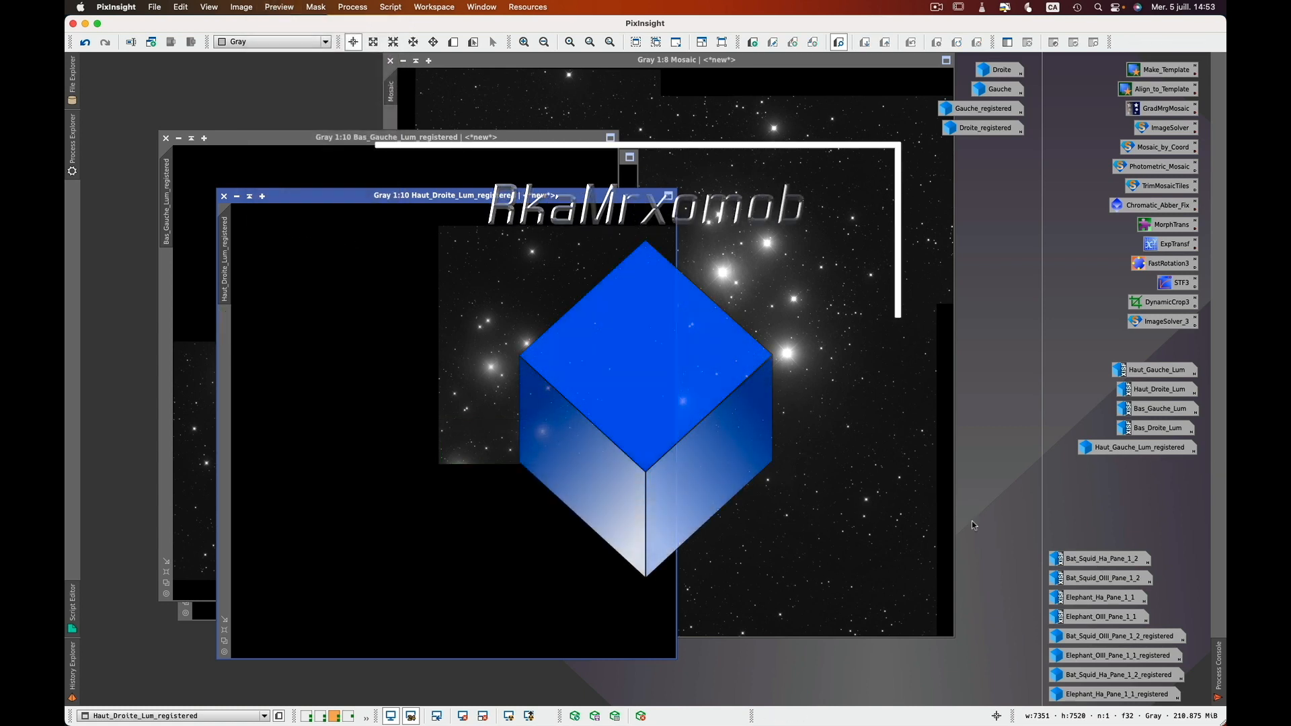
{"action": "left_click", "coordinate": [835, 401]}
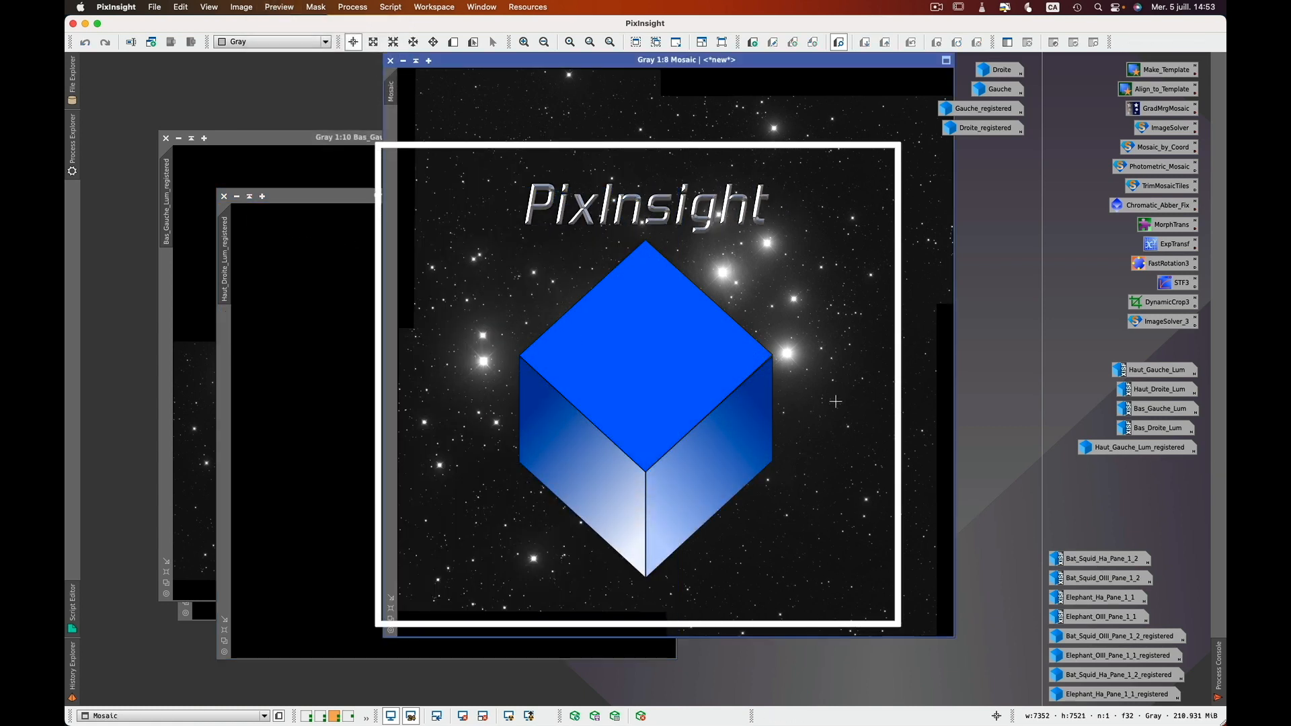